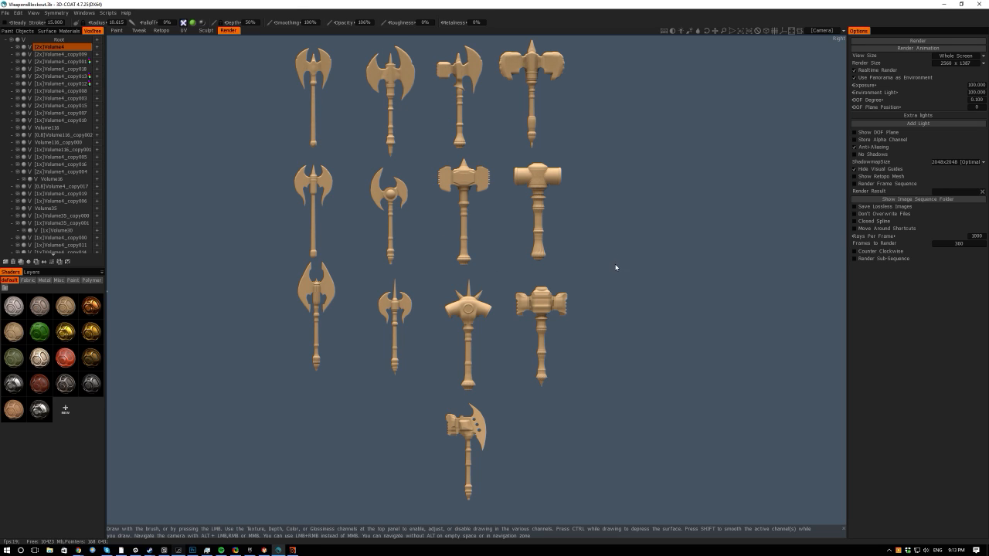
Examine the complete set of axe and hammer blockouts from several angles, dismissing the chat notification.
left_click_drag(616, 267, 642, 283)
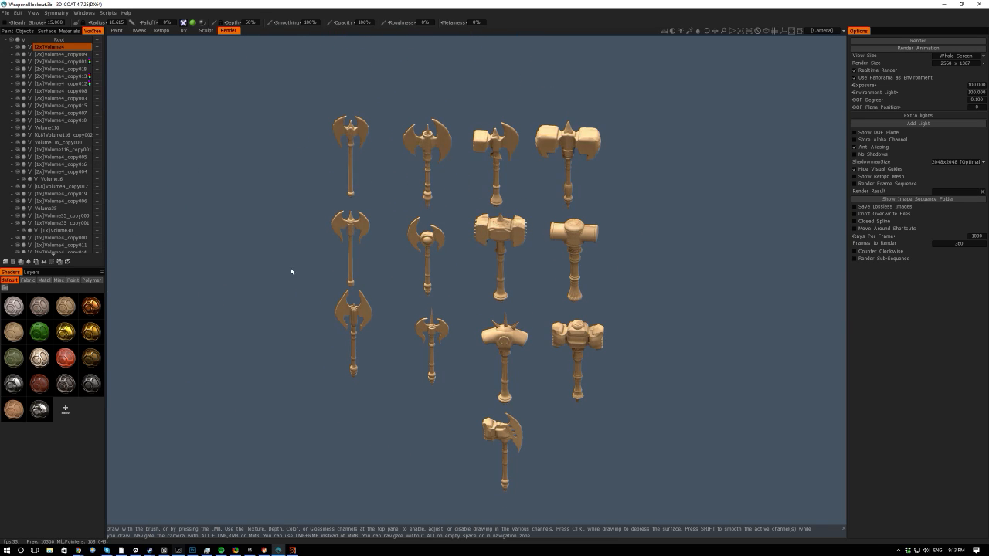
left_click_drag(291, 272, 234, 242)
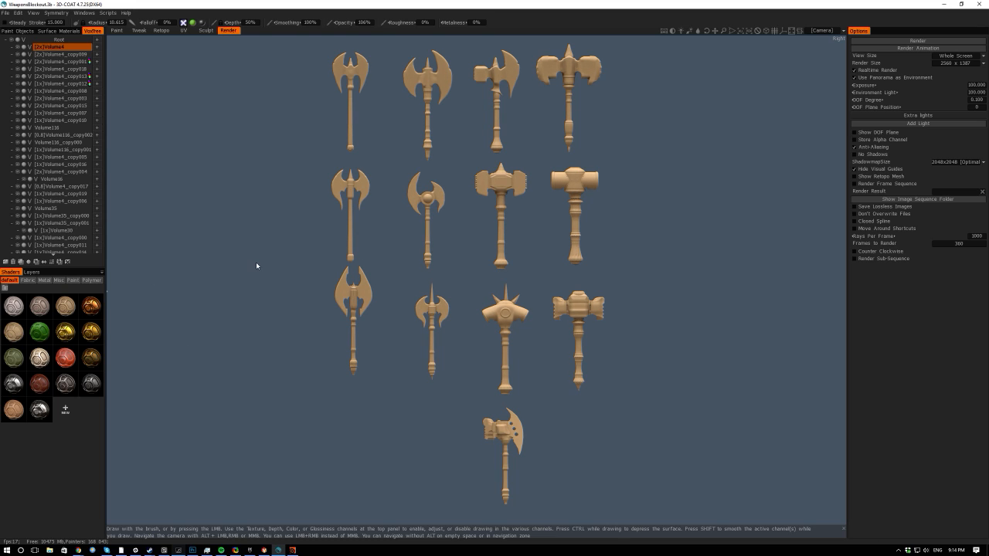
left_click_drag(256, 262, 228, 336)
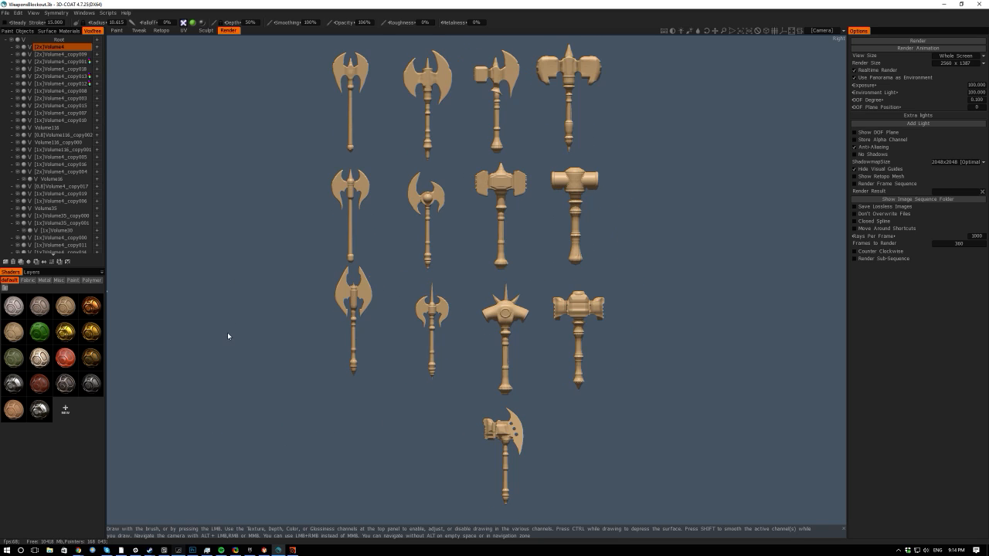
left_click_drag(177, 245, 178, 338)
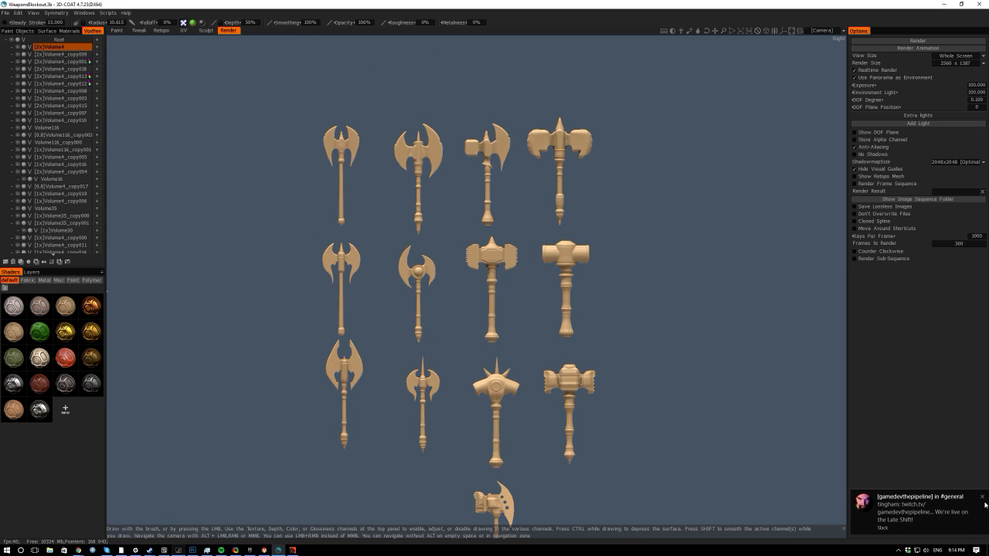
left_click(982, 498)
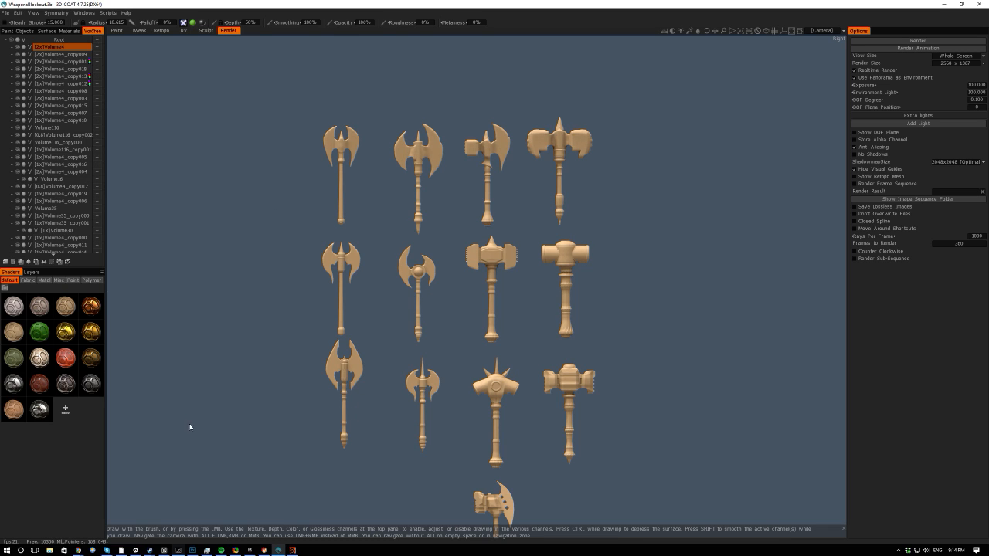
middle_click_drag(209, 410, 177, 354)
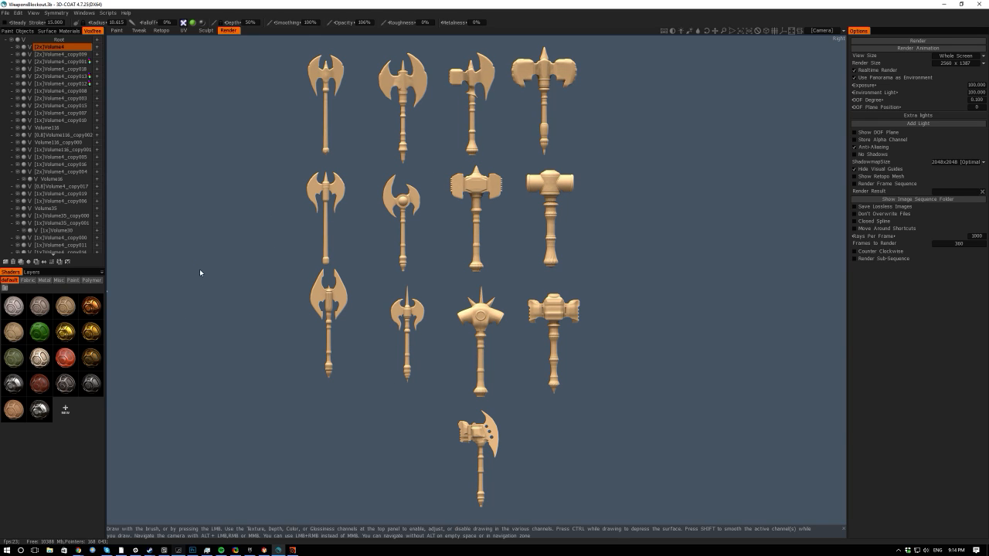
middle_click_drag(200, 272, 200, 275)
mouse_move(200, 279)
left_mouse_down()
mouse_move(211, 289)
mouse_move(203, 291)
left_mouse_up()
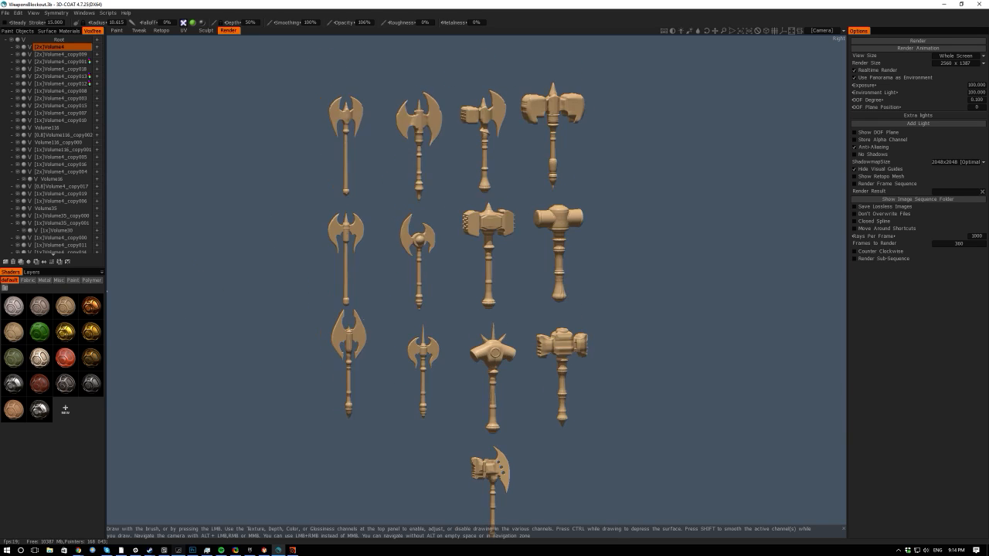
Inspect the hammer models up close, in particular the head of the spiked hammer in the third row.
scroll(256, 294, "up", 3)
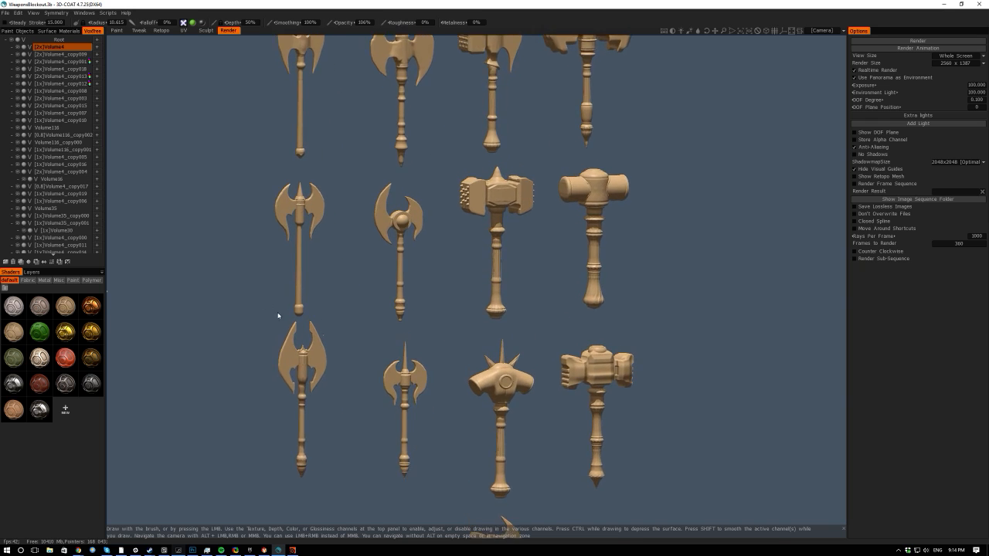
scroll(309, 340, "up", 3)
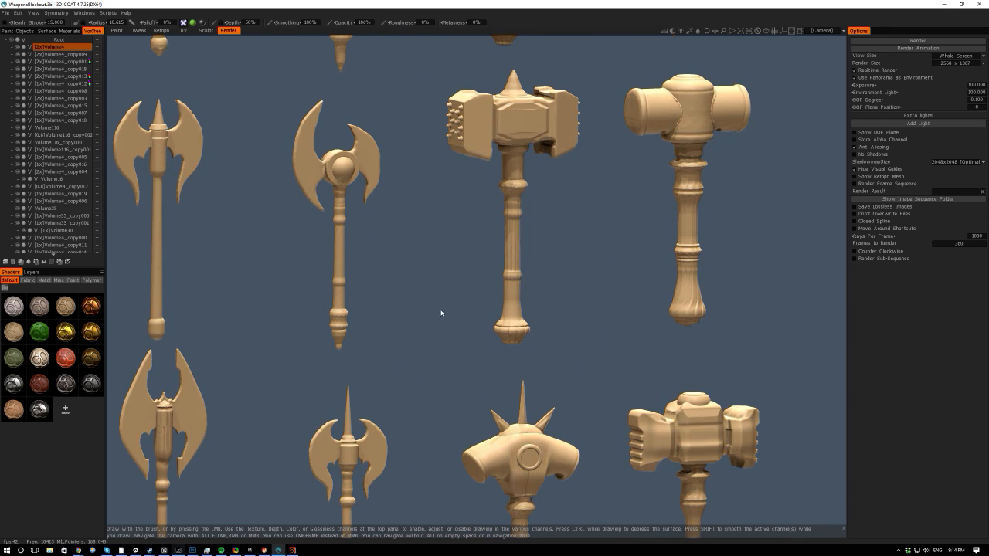
middle_click_drag(441, 313, 422, 286)
scroll(417, 324, "up", 3)
scroll(412, 356, "up", 4)
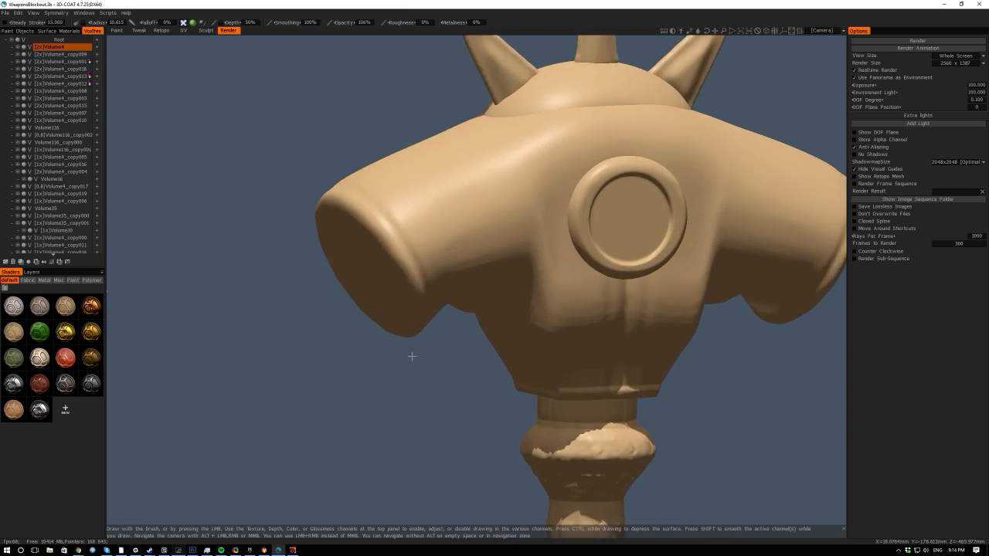
Examine the combined axe-hammer in the last row from the front, edge-on, from behind and from above.
scroll(412, 356, "down", 5)
middle_click_drag(404, 361, 402, 117)
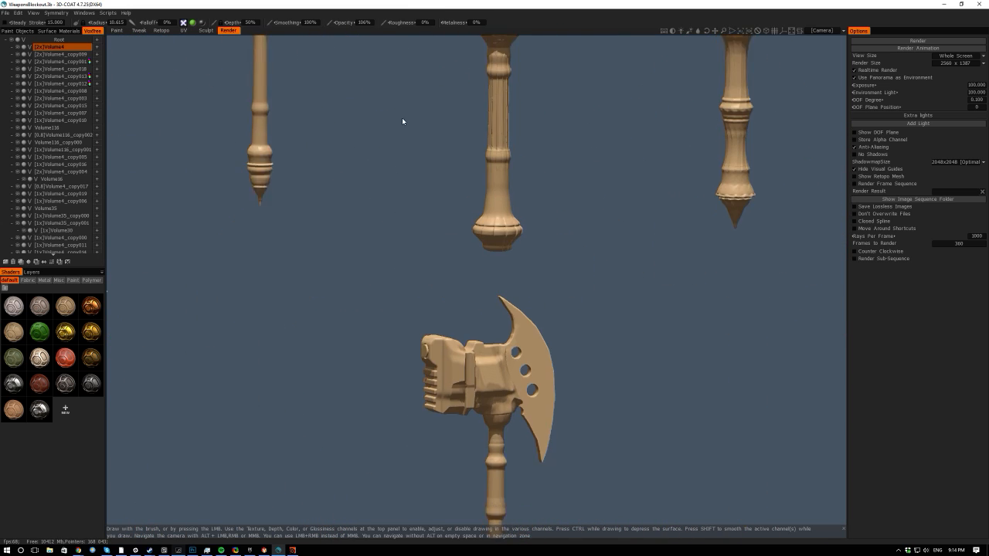
scroll(401, 122, "down", 3)
mouse_move(402, 121)
left_mouse_down()
mouse_move(340, 193)
mouse_move(317, 248)
left_mouse_up()
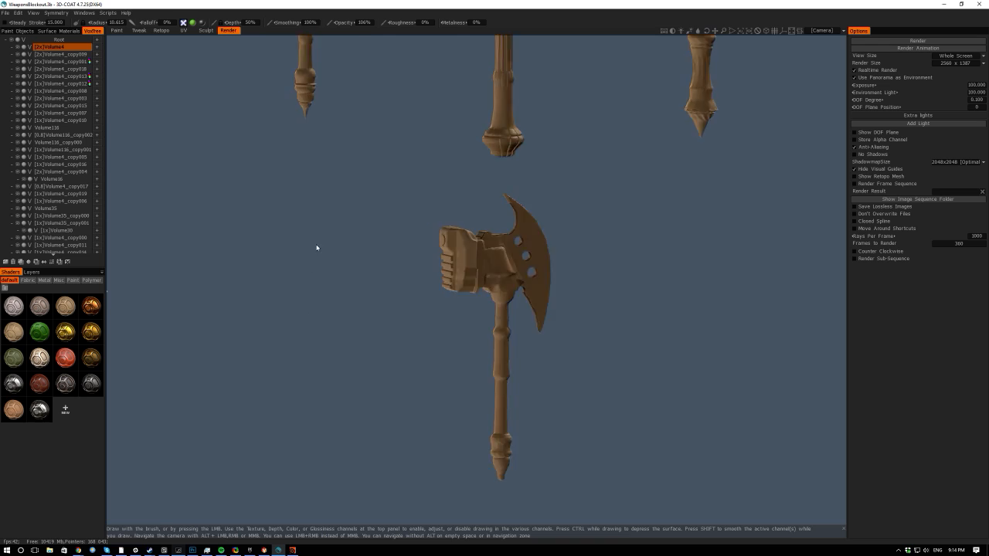
scroll(321, 294, "up", 2)
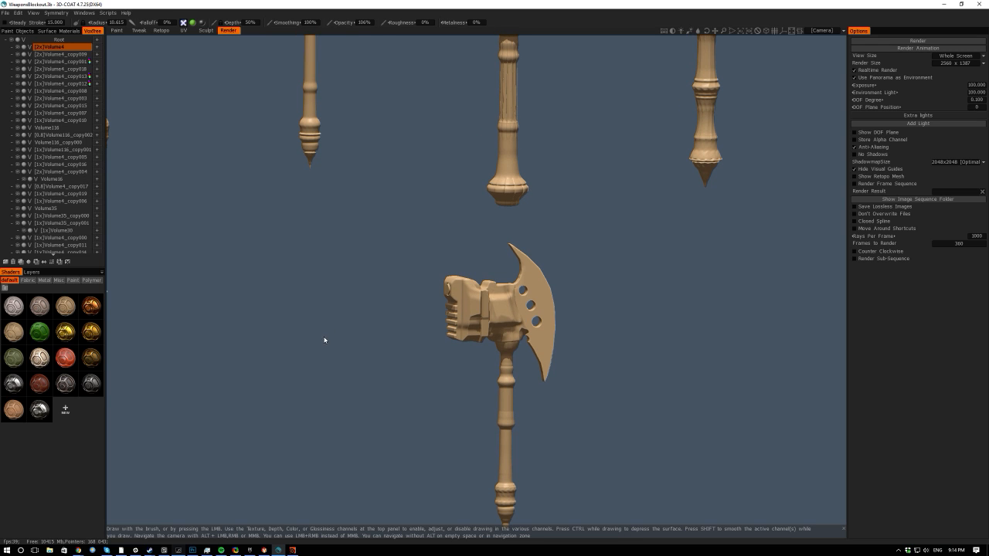
mouse_move(293, 324)
left_mouse_down()
mouse_move(283, 324)
mouse_move(285, 277)
mouse_move(267, 254)
mouse_move(281, 307)
left_mouse_up()
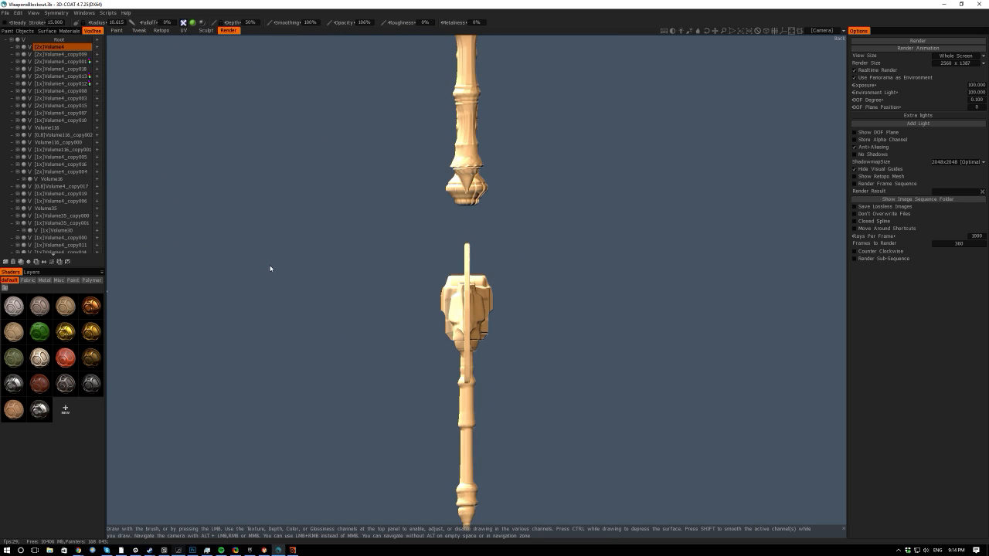
left_click_drag(269, 268, 175, 323)
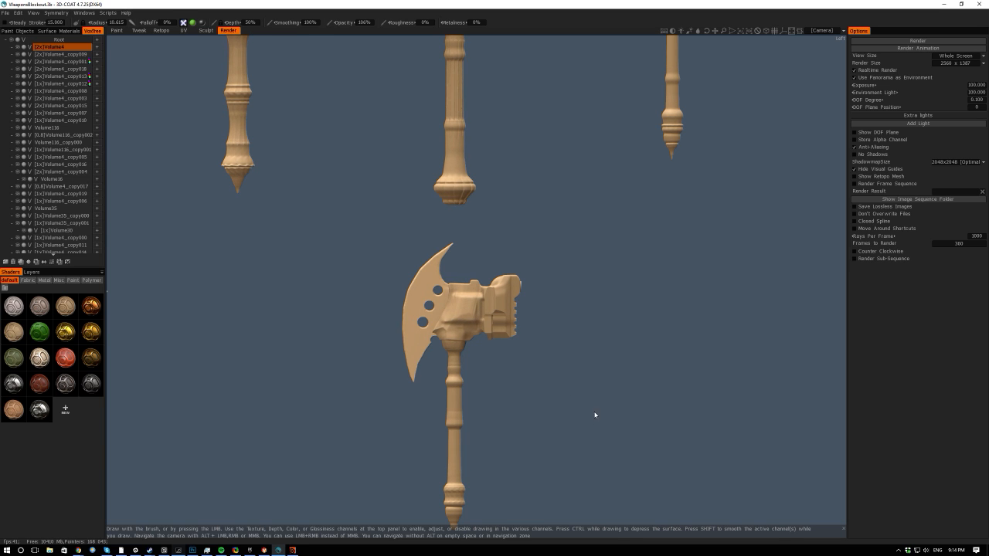
left_click_drag(595, 415, 544, 517)
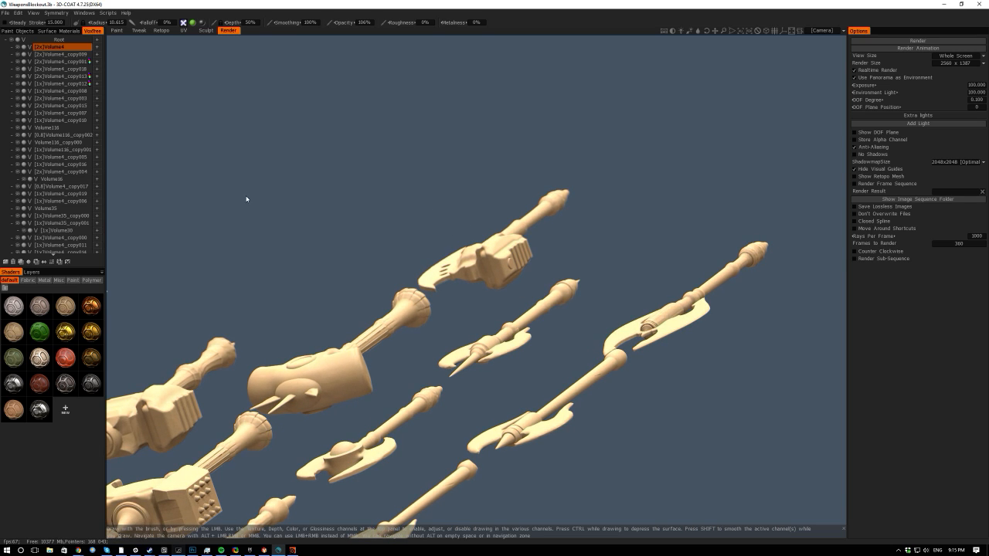
left_click_drag(244, 201, 258, 239, "shift")
scroll(258, 239, "up", 2)
mouse_move(263, 47)
left_mouse_down()
mouse_move(221, 69)
mouse_move(276, 37)
left_mouse_up()
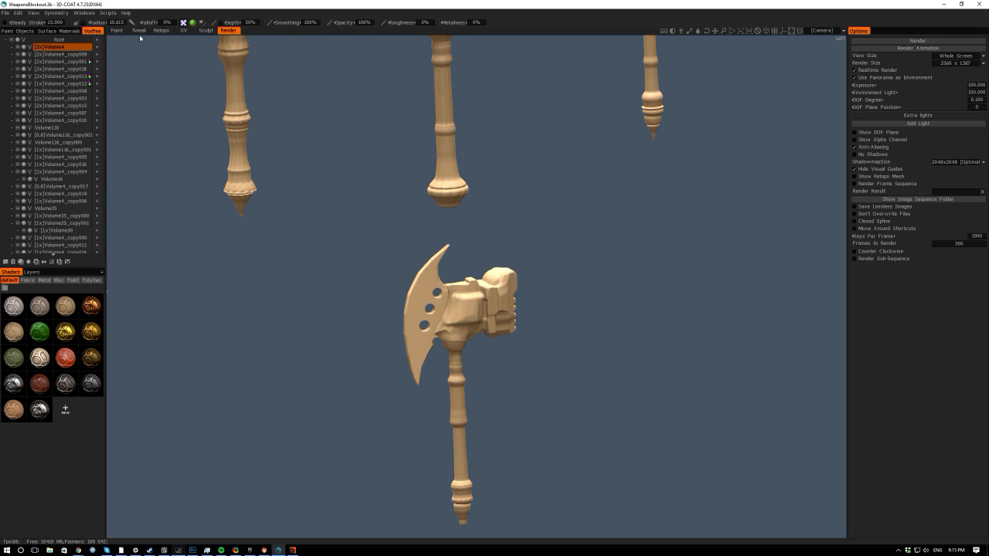
Switch to the Sculpt room and compare the axe and hammer blockouts with the reference silhouettes behind them.
left_click(206, 31)
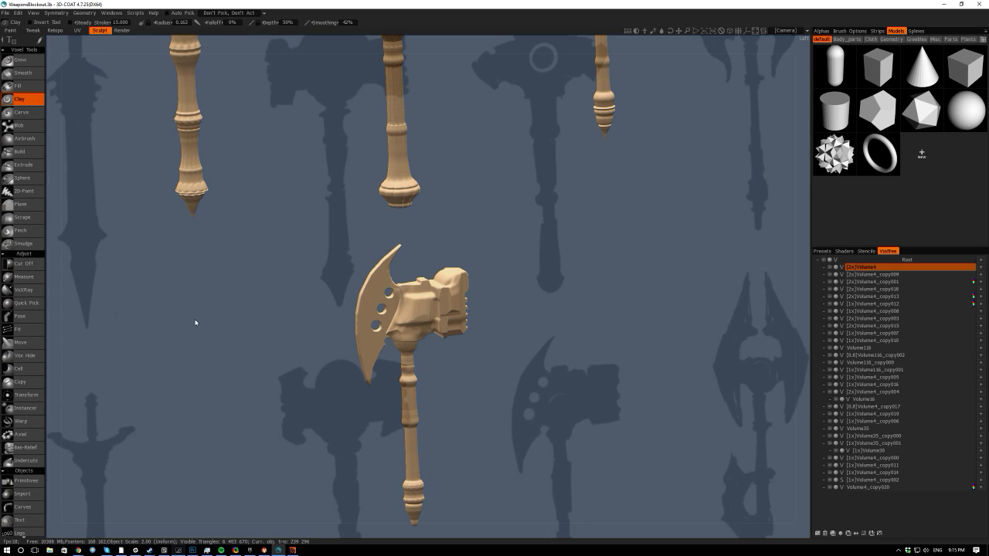
scroll(191, 281, "down", 4)
mouse_move(230, 312)
left_mouse_down()
mouse_move(199, 336)
mouse_move(211, 322)
left_mouse_up()
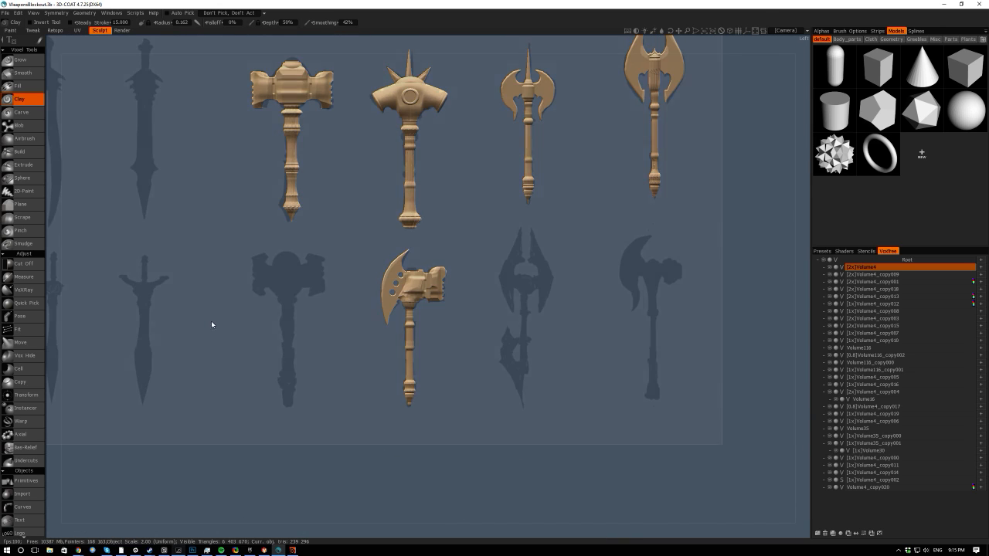
middle_click_drag(211, 322, 281, 464)
scroll(253, 386, "down", 3)
left_click_drag(253, 385, 617, 424)
middle_click_drag(618, 428, 532, 391)
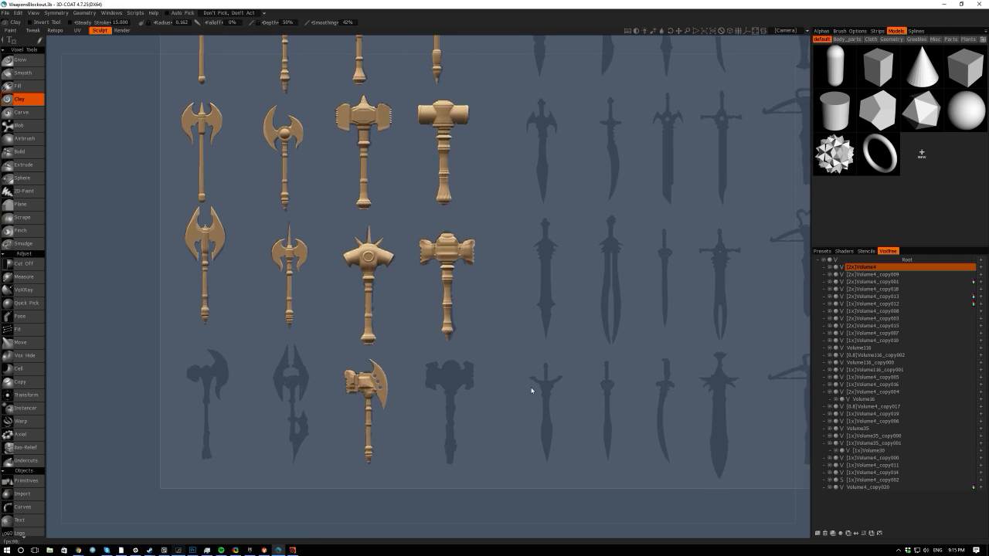
scroll(511, 342, "down", 2)
left_click_drag(511, 343, 598, 346)
scroll(411, 363, "up", 2)
middle_click_drag(598, 344, 512, 347)
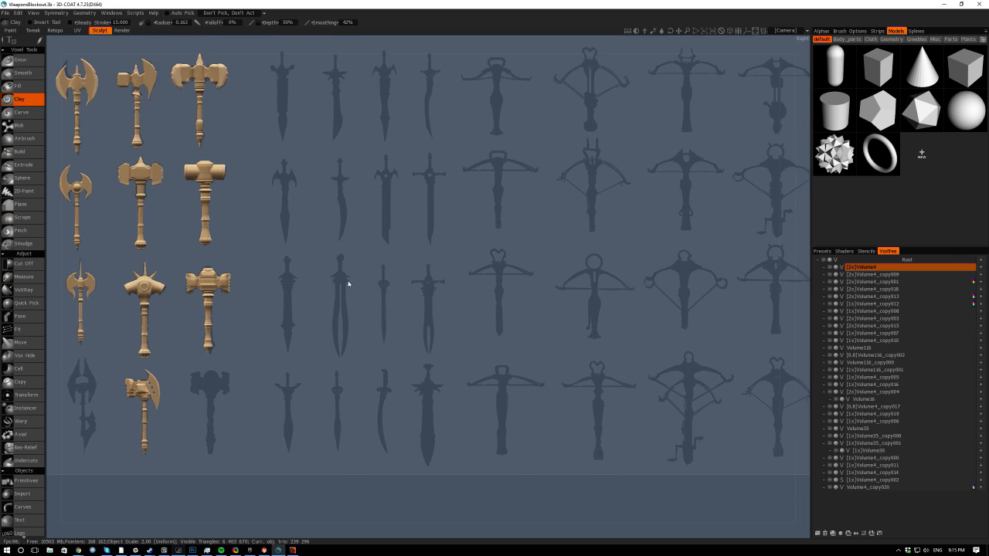
Review the sword, crossbow and shield silhouettes on the reference sheet, then return to the finished axes and hammers.
middle_click_drag(348, 285, 294, 285)
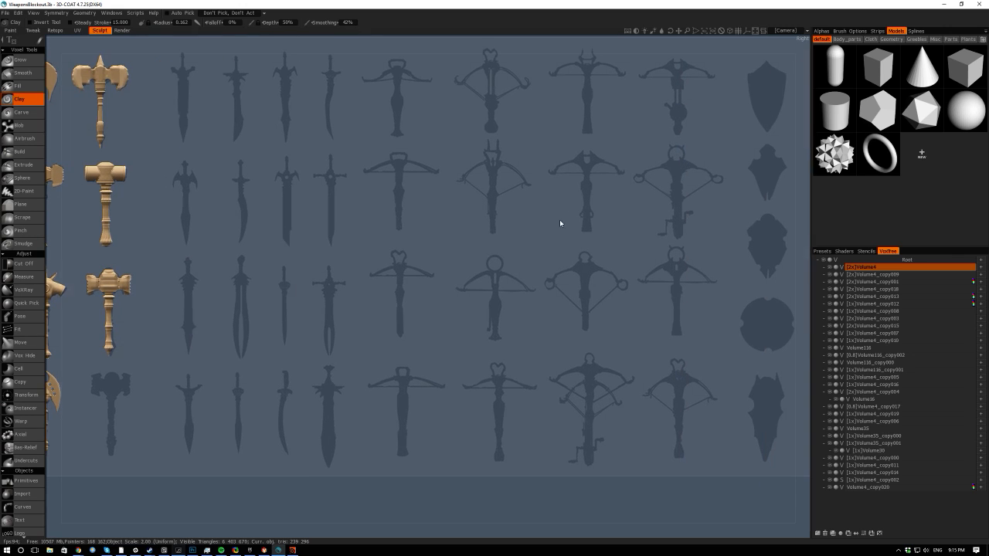
middle_click_drag(560, 223, 453, 252)
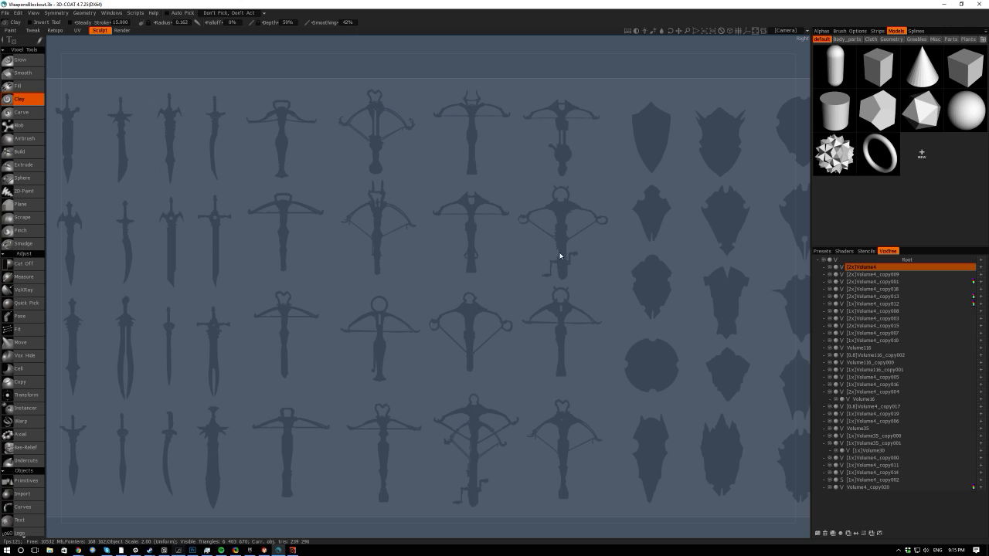
middle_click_drag(672, 249, 530, 267)
scroll(314, 246, "down", 5)
middle_click_drag(293, 366, 638, 397)
scroll(507, 429, "up", 5)
scroll(617, 433, "up", 3)
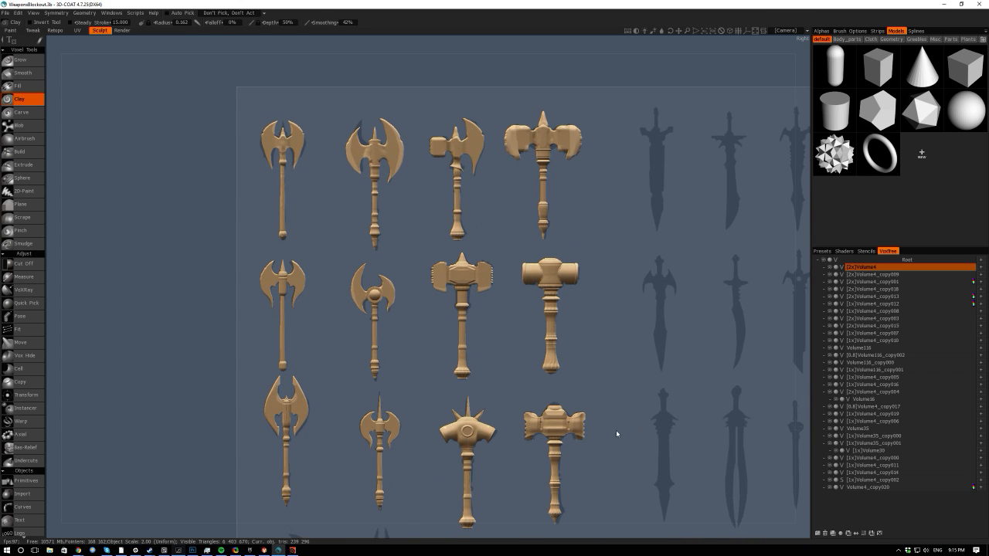
Switch to Photoshop and examine the side and perspective line drawings of the TAYGA rifle up close.
left_click(193, 551)
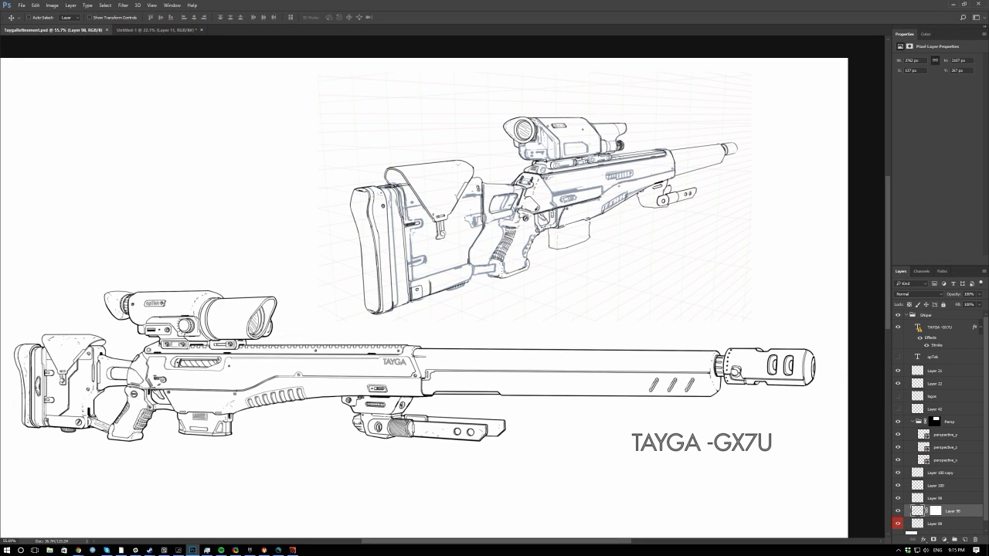
left_click_drag(229, 463, 272, 438)
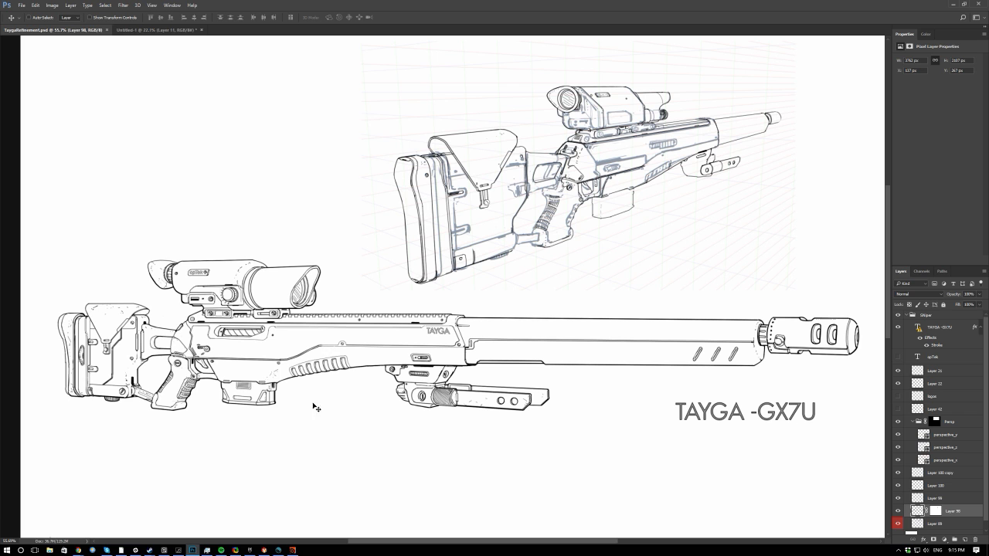
scroll(264, 408, "up", 2, "alt")
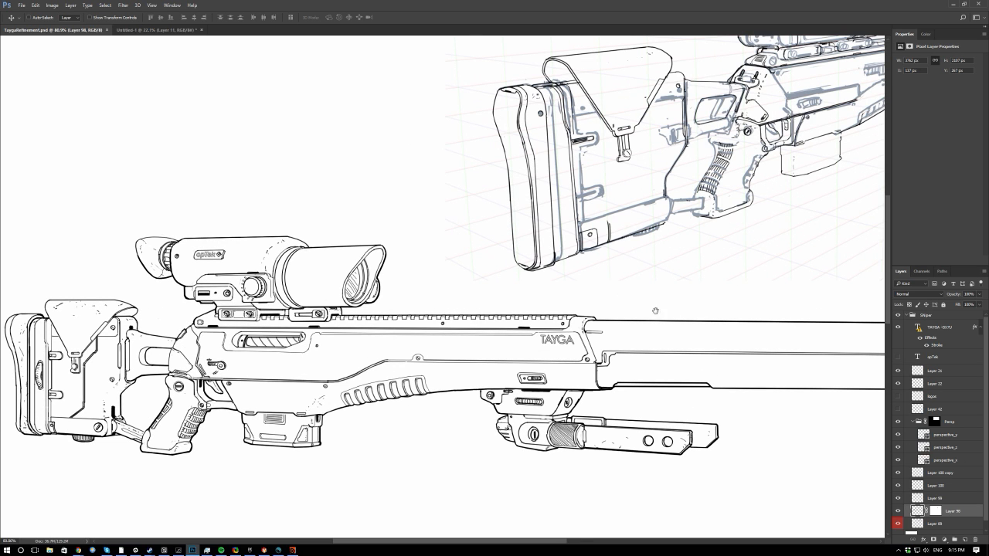
left_click_drag(655, 310, 610, 306)
scroll(620, 333, "down", 3, "alt")
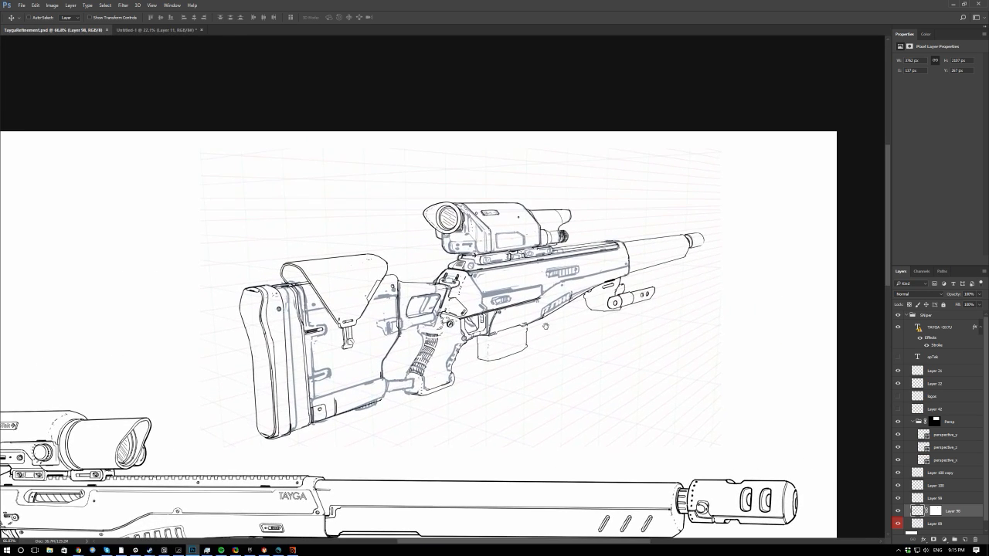
scroll(554, 317, "up", 2, "alt")
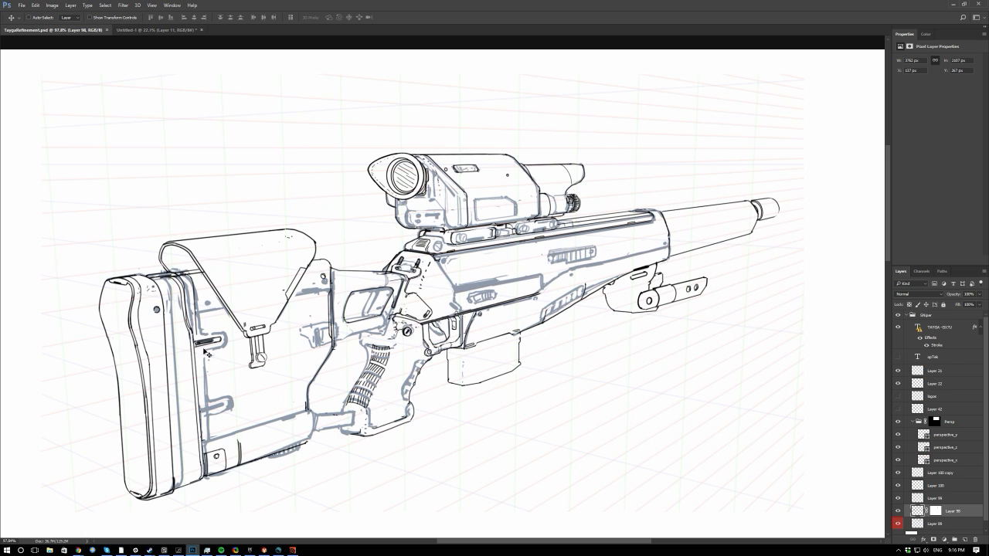
scroll(222, 362, "up", 2, "alt")
scroll(178, 364, "down", 2, "alt")
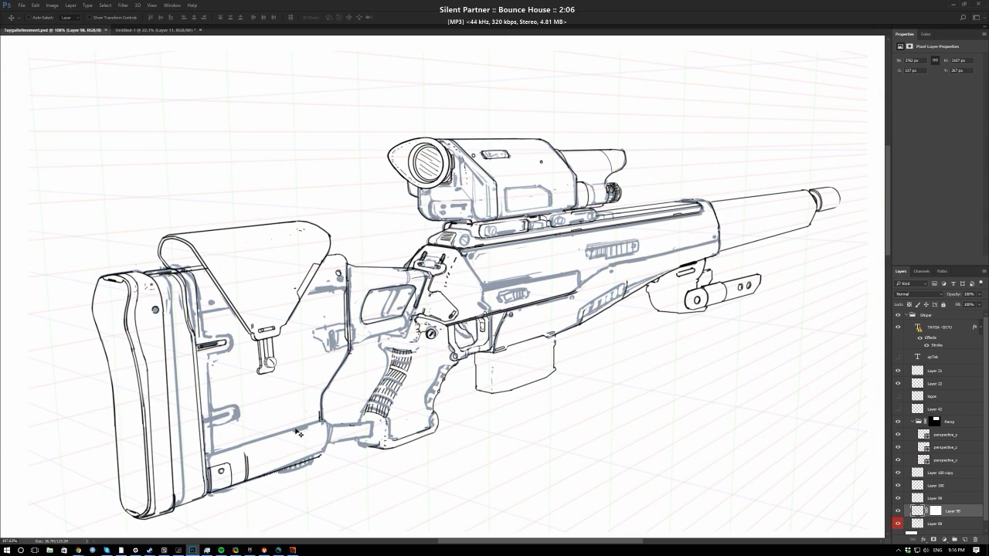
Select the blue rough sketch layer beneath the perspective rifle's line art and toggle its visibility repeatedly, leaving it shown.
key("alt+bracketleft")
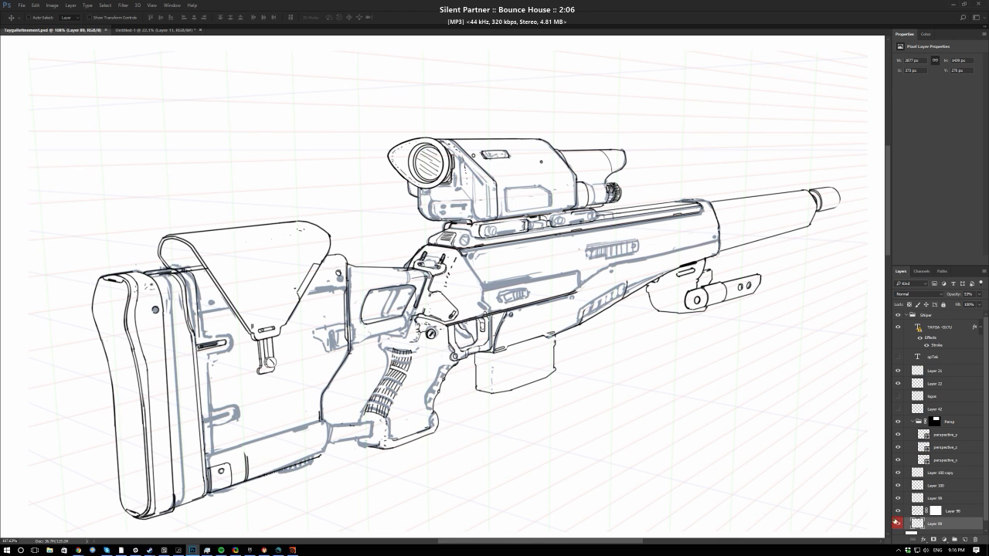
left_click(897, 525)
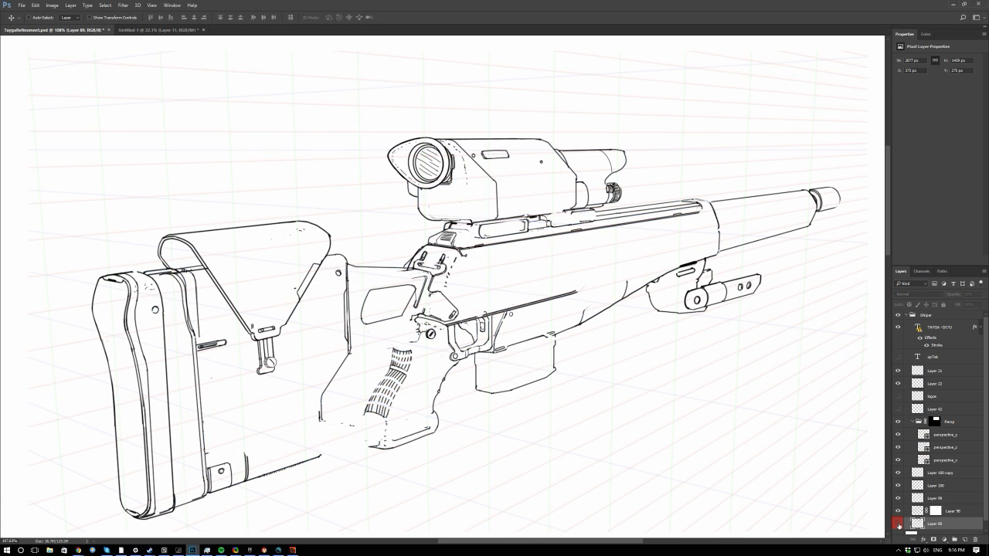
left_click(898, 525)
left_click(898, 525)
left_click(898, 524)
left_click(898, 525)
left_click(897, 524)
left_click(898, 525)
left_click(898, 524)
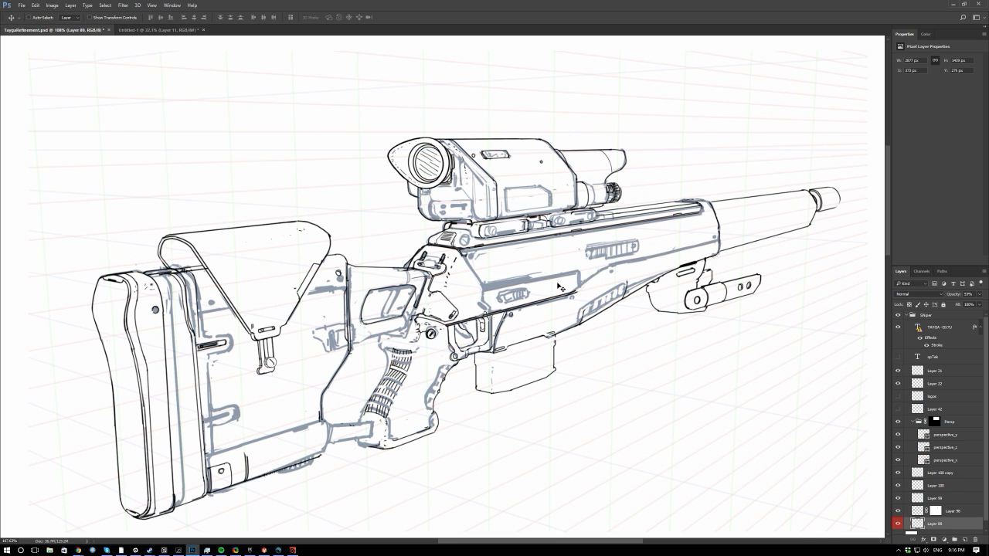
Review the whole sheet with both rifle drawings and the TAYGA -GX7U title.
left_click_drag(558, 286, 345, 272, "ctrl")
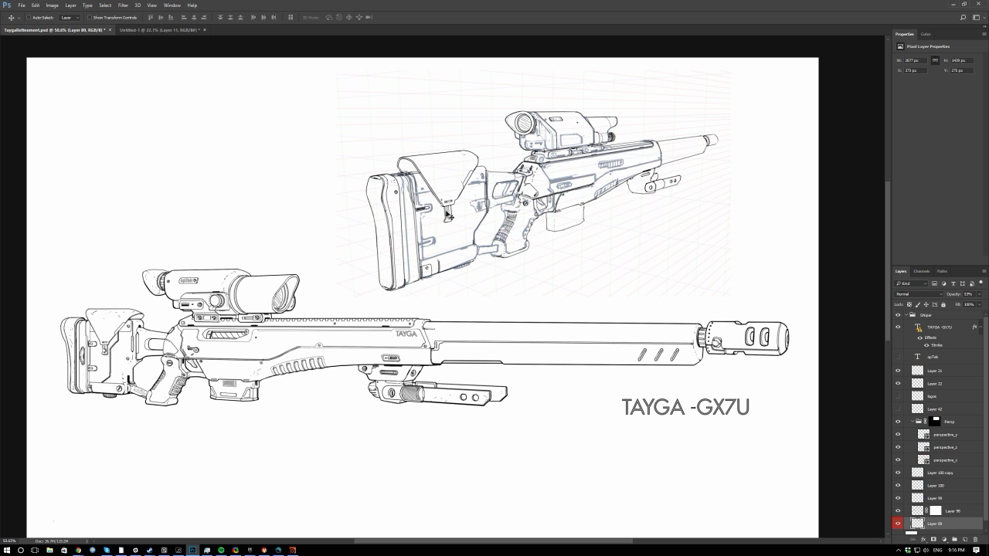
left_click_drag(466, 185, 447, 226)
left_click_drag(308, 330, 322, 309)
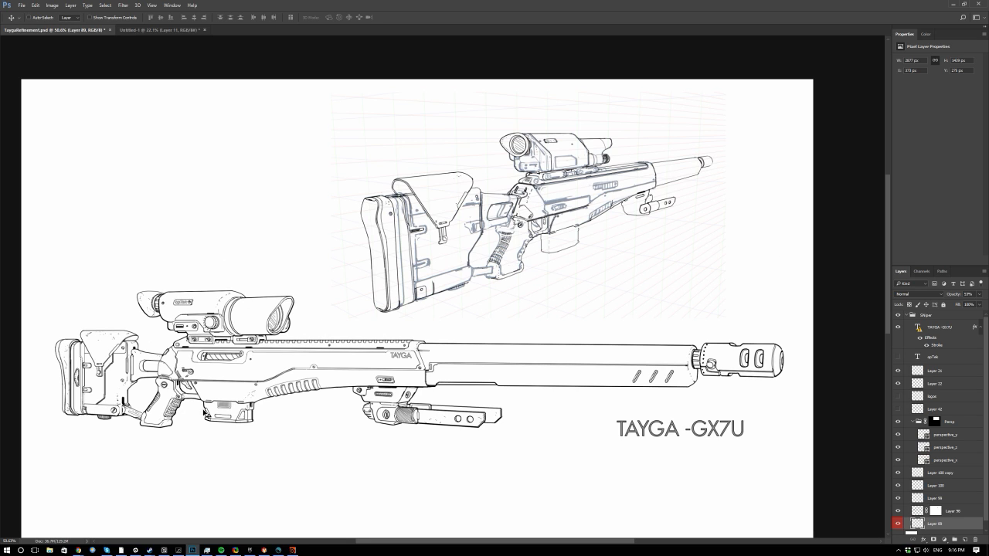
Examine the TAYGA rifle's side-view line drawing from stock to muzzle brake and the perspective drawing above it up close.
scroll(200, 384, "up", 2, "alt")
left_click_drag(366, 303, 264, 277)
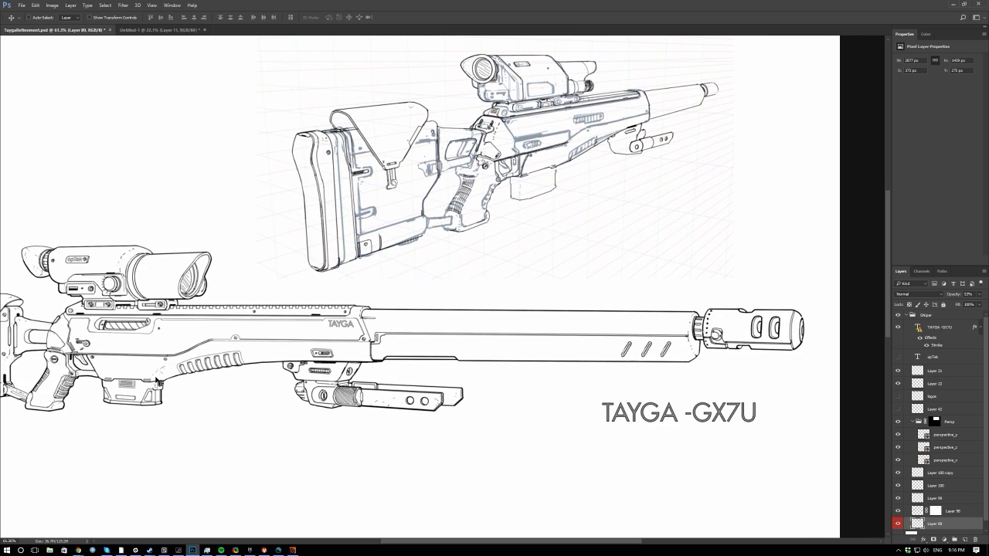
left_click_drag(153, 296, 219, 309)
left_click_drag(295, 206, 358, 256)
left_click_drag(439, 402, 420, 390)
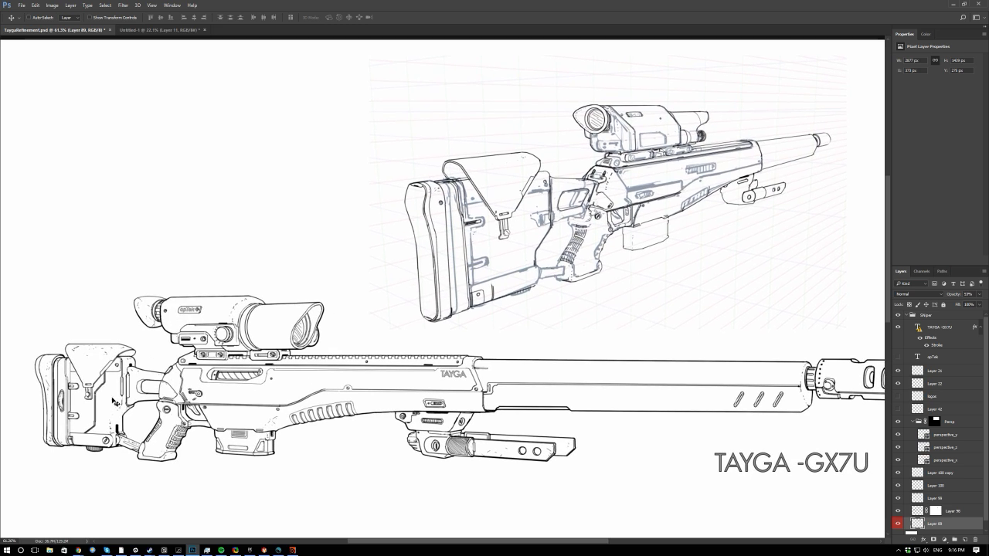
left_click_drag(729, 386, 645, 392)
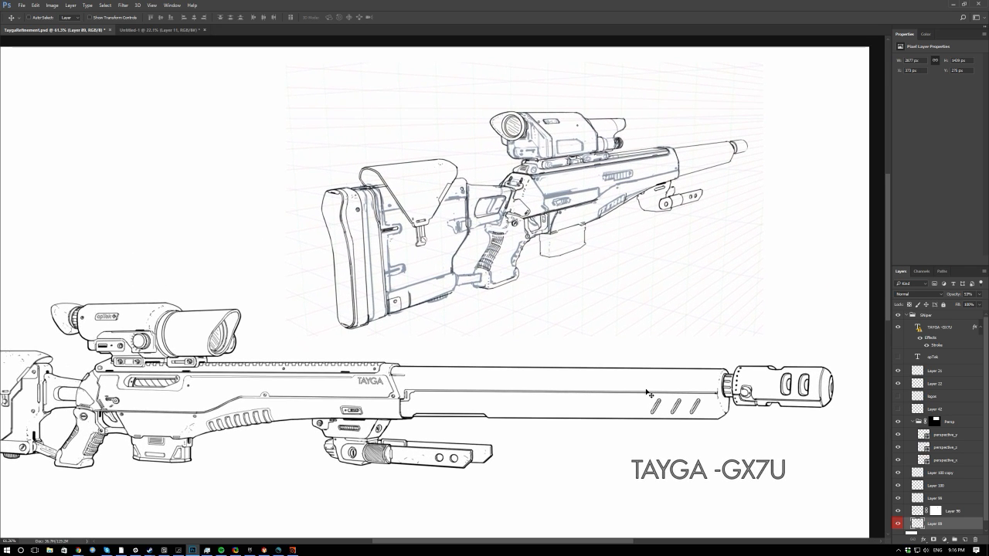
left_click_drag(398, 273, 371, 301)
scroll(396, 271, "up", 3, "alt")
left_click_drag(566, 190, 539, 270)
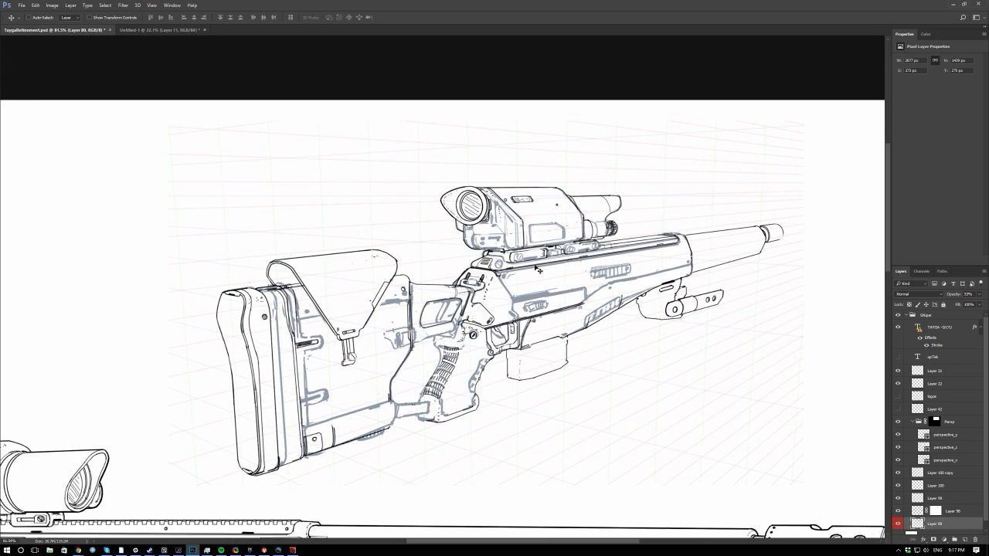
Compare the side view's stock, scope and receiver details with the perspective drawing, finishing on an overview of both rifles.
left_click_drag(58, 446, 397, 264)
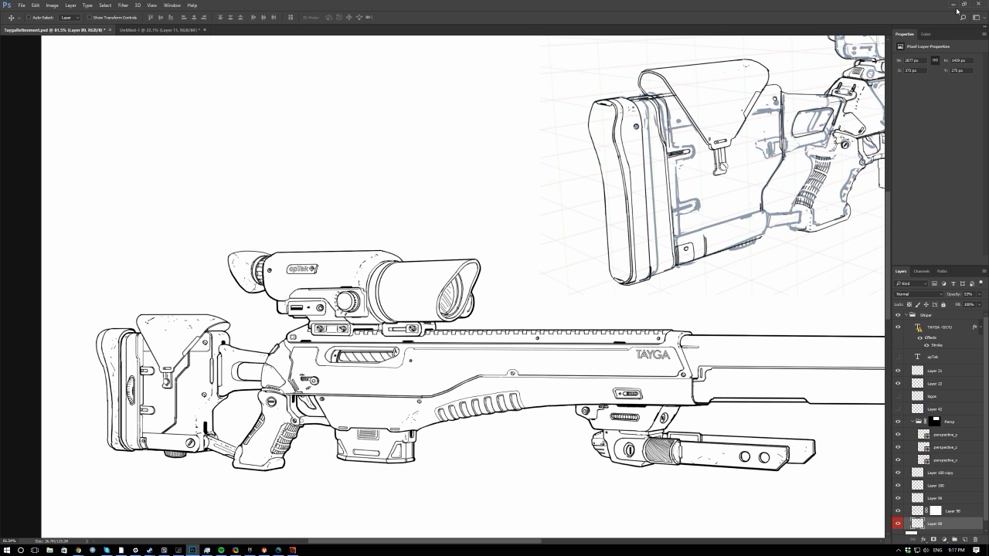
left_click_drag(685, 122, 499, 186)
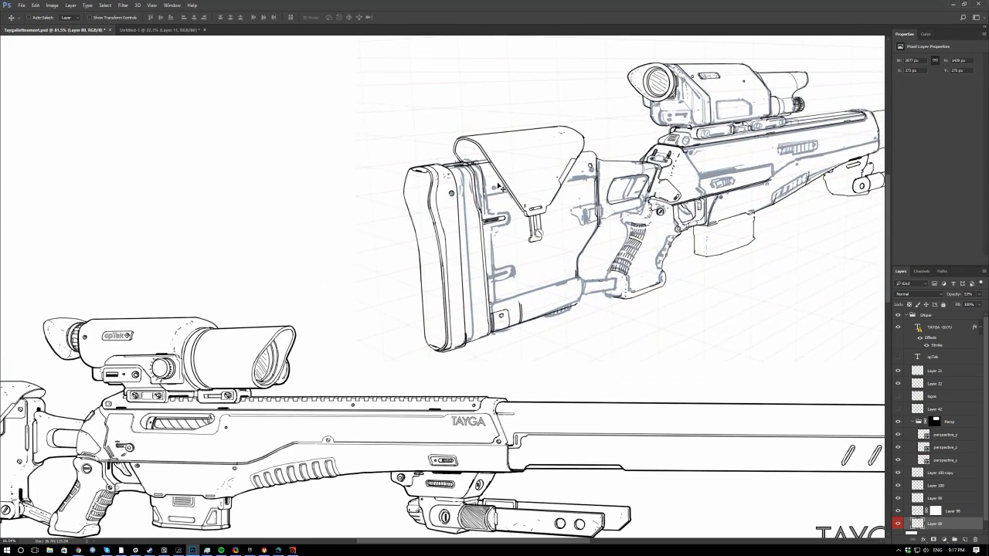
scroll(343, 193, "down", 1, "alt")
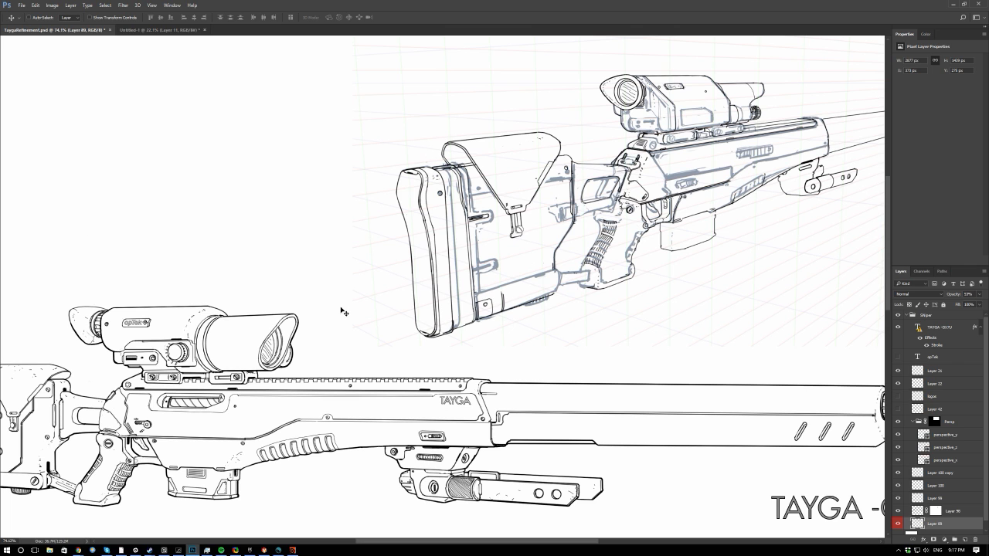
scroll(390, 286, "down", 2, "alt")
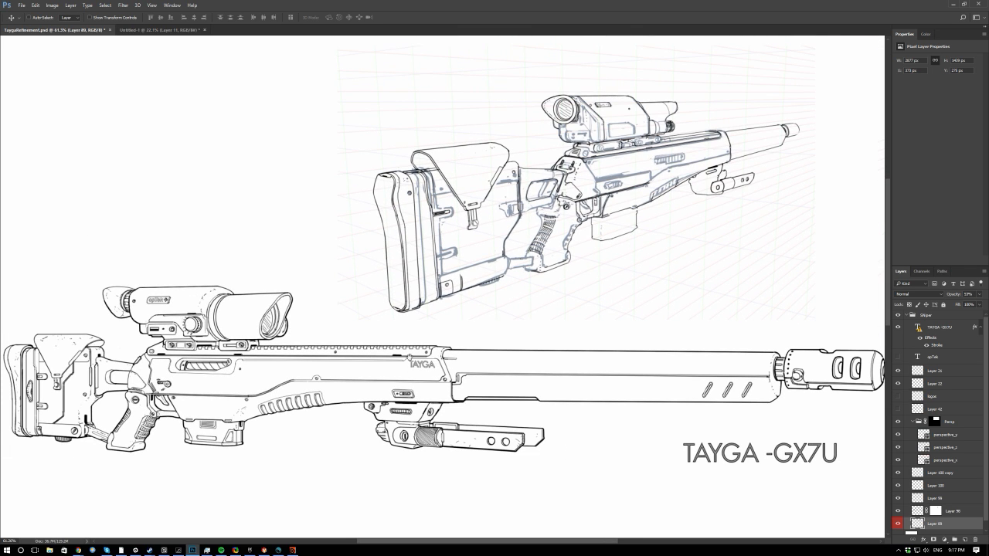
left_click_drag(410, 357, 337, 350)
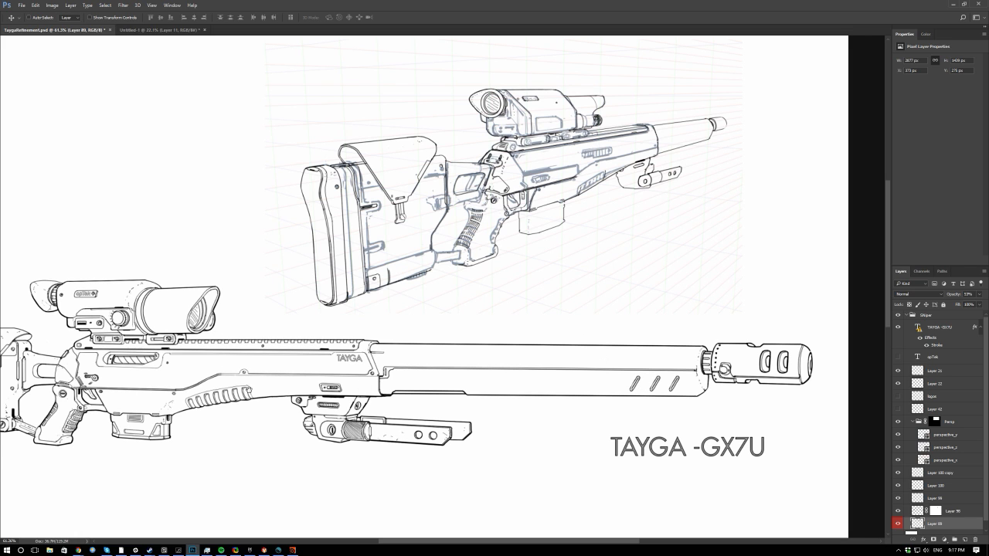
scroll(246, 425, "down", 1, "alt")
scroll(271, 327, "down", 1, "alt")
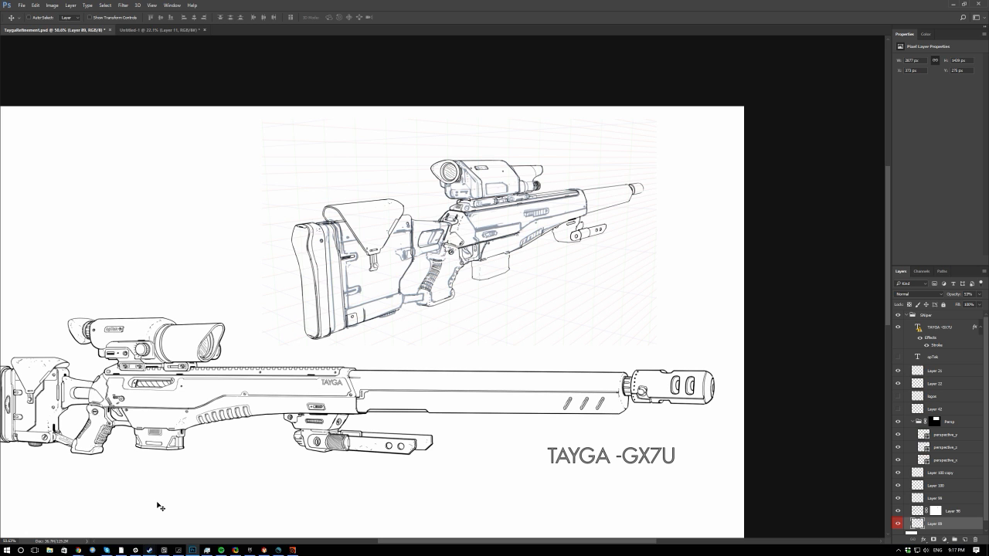
scroll(117, 471, "down", 2)
scroll(116, 470, "left", 3)
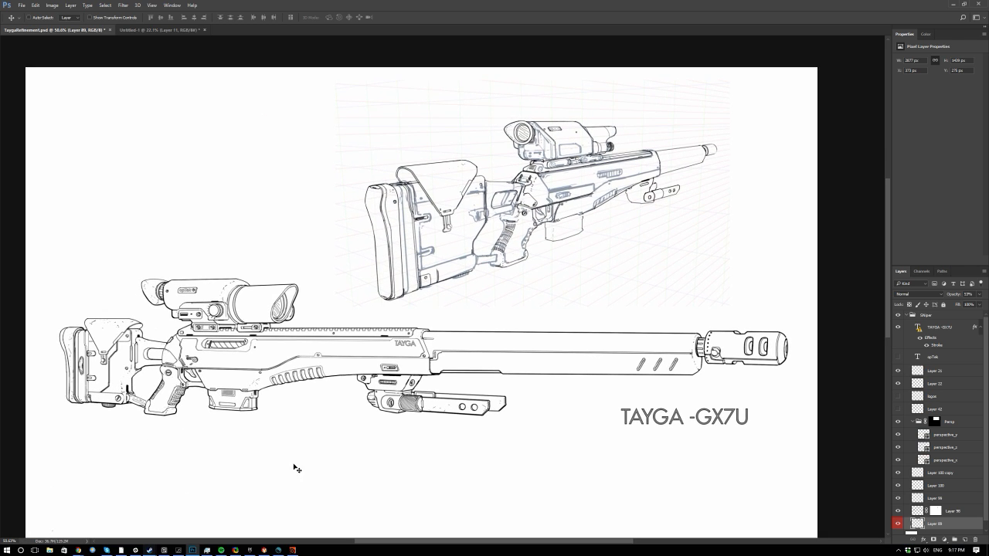
left_click_drag(290, 431, 280, 432)
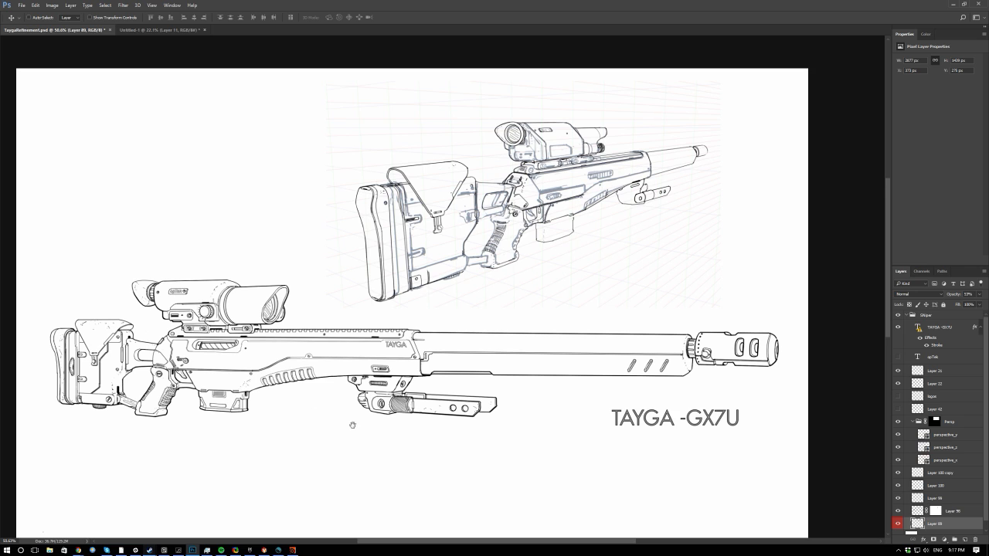
scroll(348, 421, "down", 1)
scroll(270, 471, "down", 1)
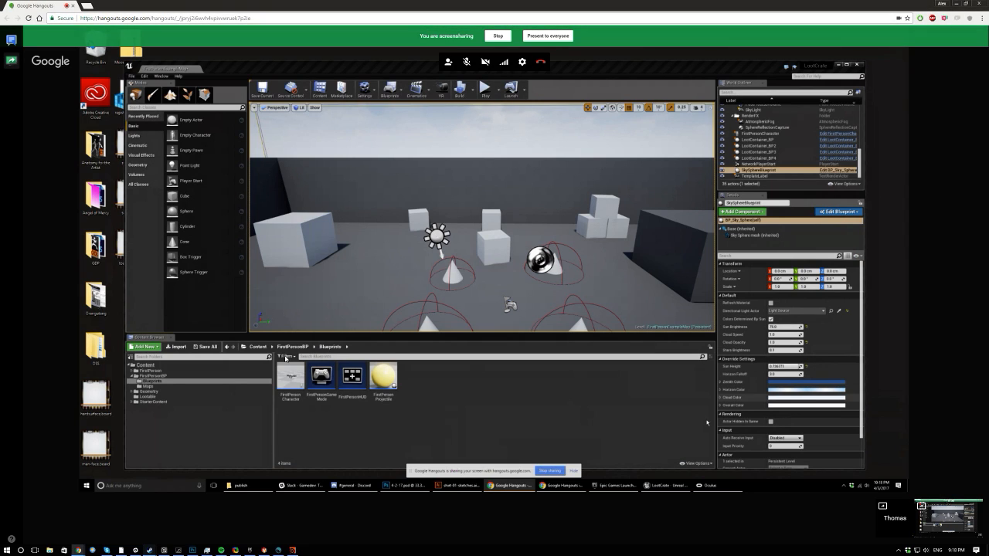
In the Unreal editor shared over Google Hangouts, look through the Lootable and FirstPersonBP Blueprints folders and the User Interface asset types.
left_click(503, 416)
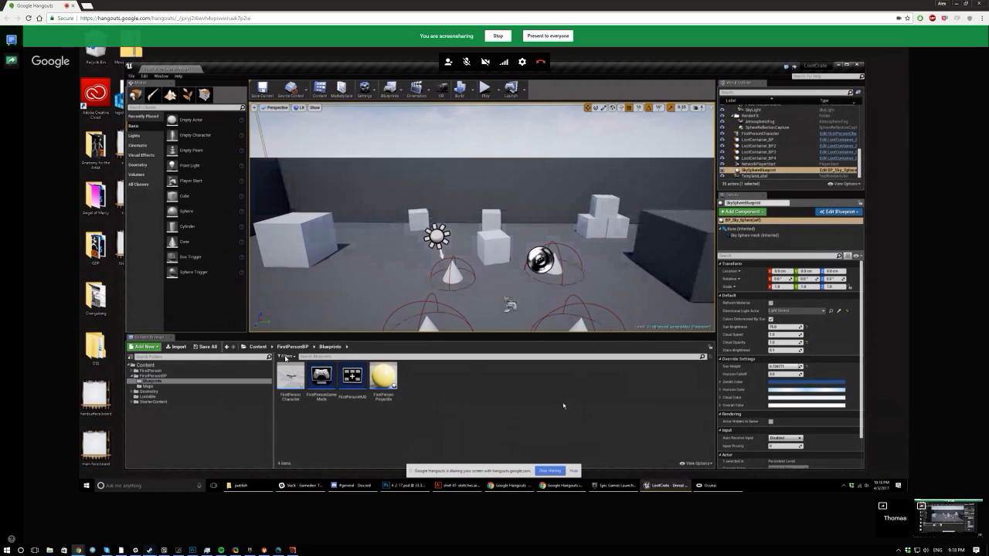
left_click(148, 396)
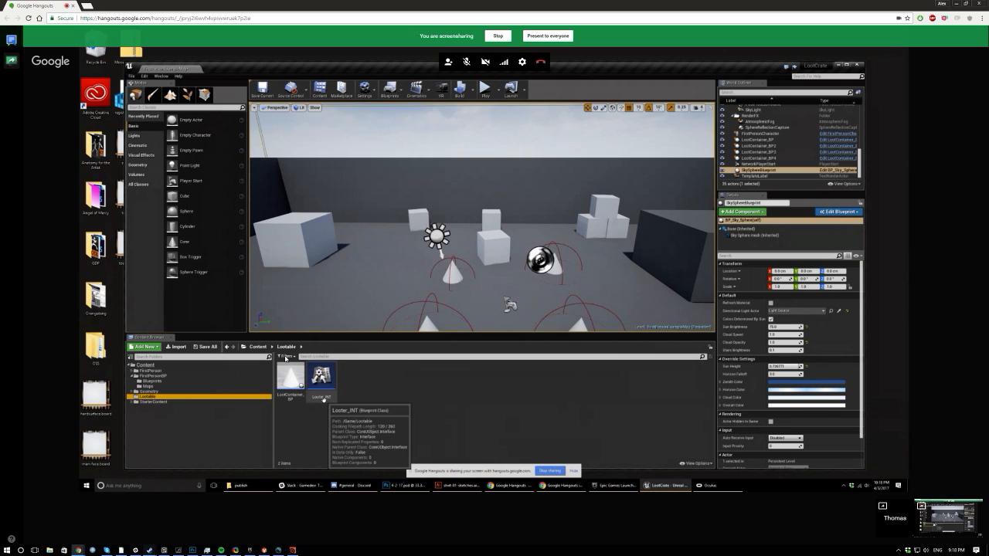
left_click(463, 387)
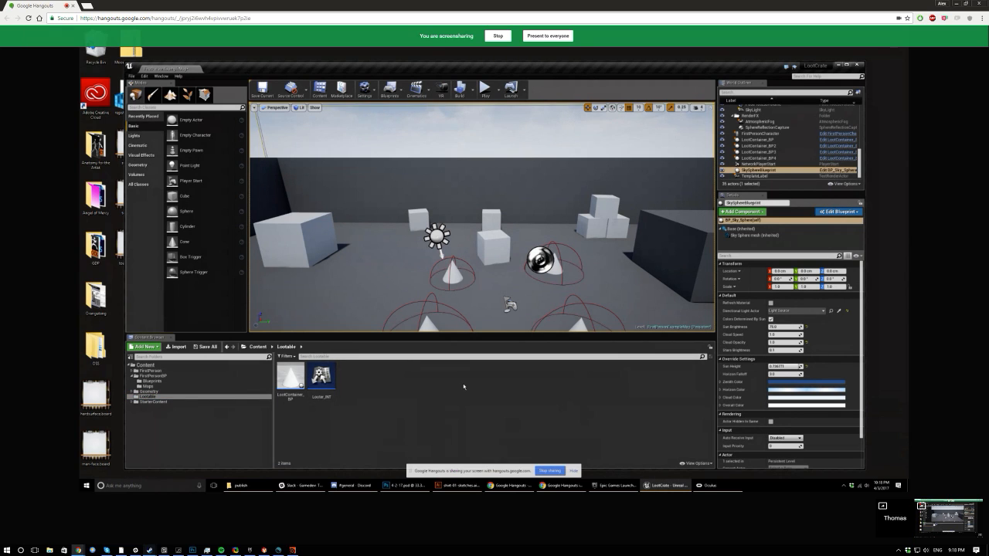
left_click(151, 381)
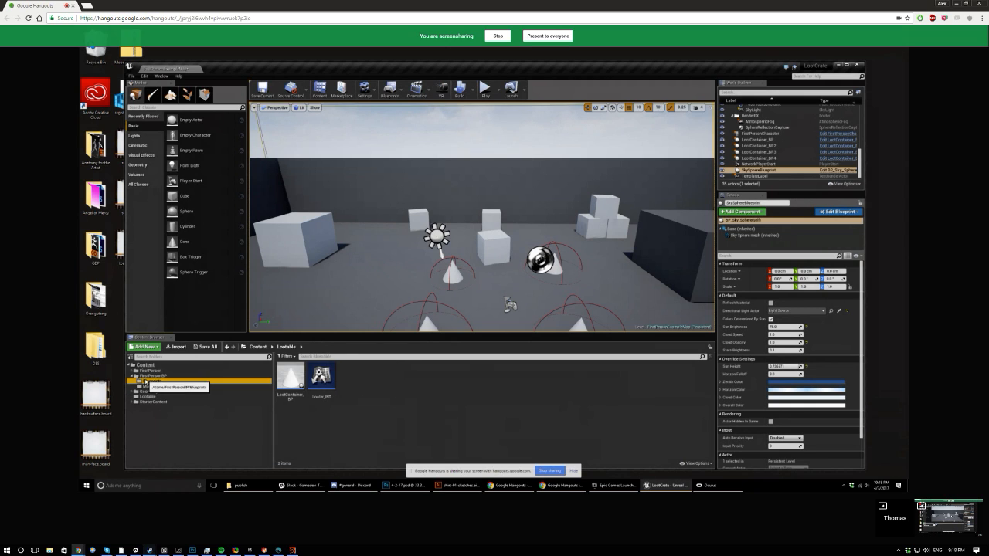
right_click(356, 422)
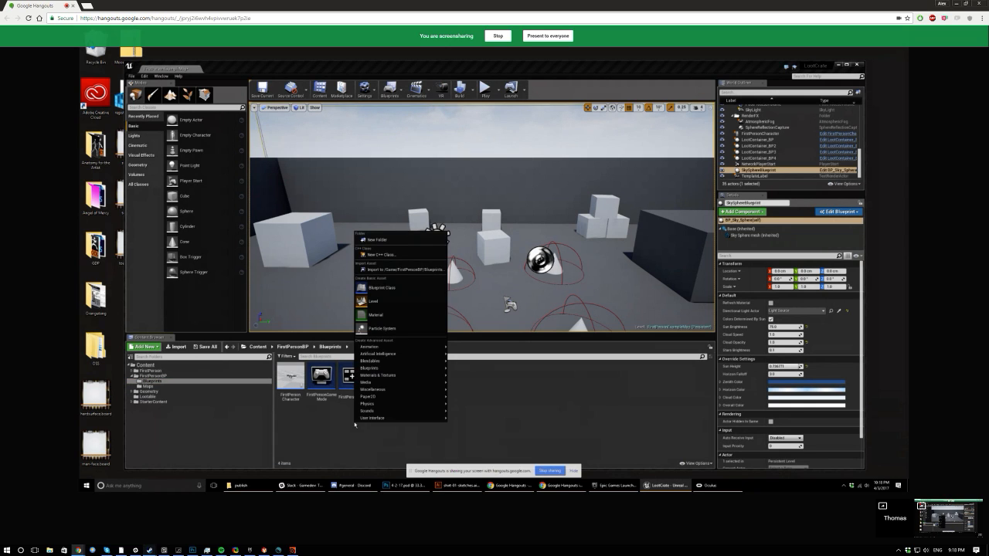
left_click(444, 404)
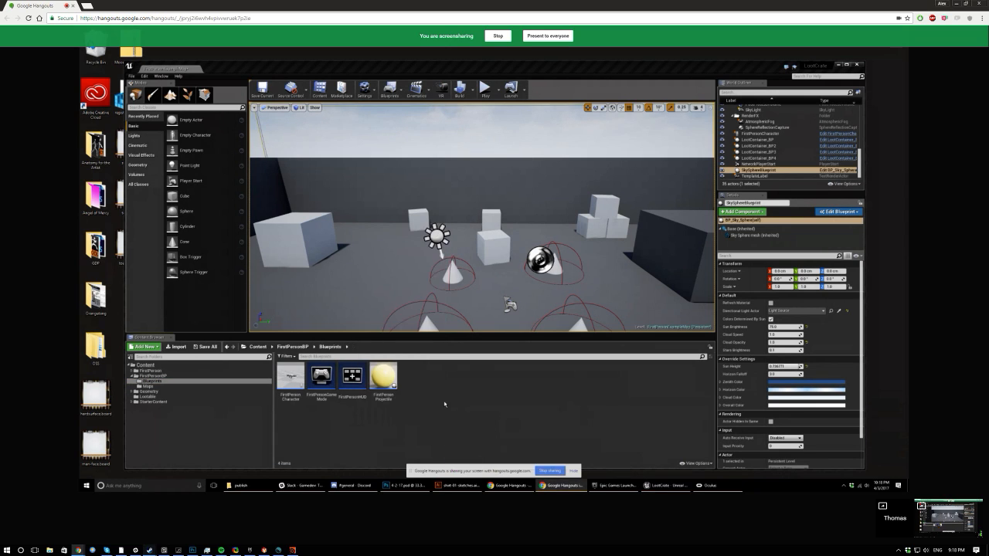
right_click(453, 407)
mouse_move(503, 397)
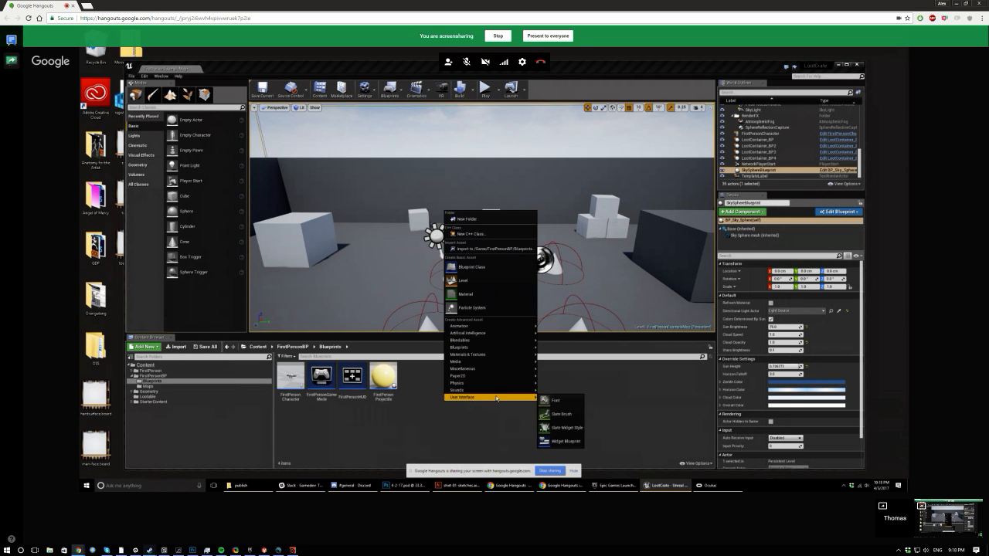
Minimize the Hangouts and Photoshop windows and switch to the empty Houdini scene.
left_click(951, 4)
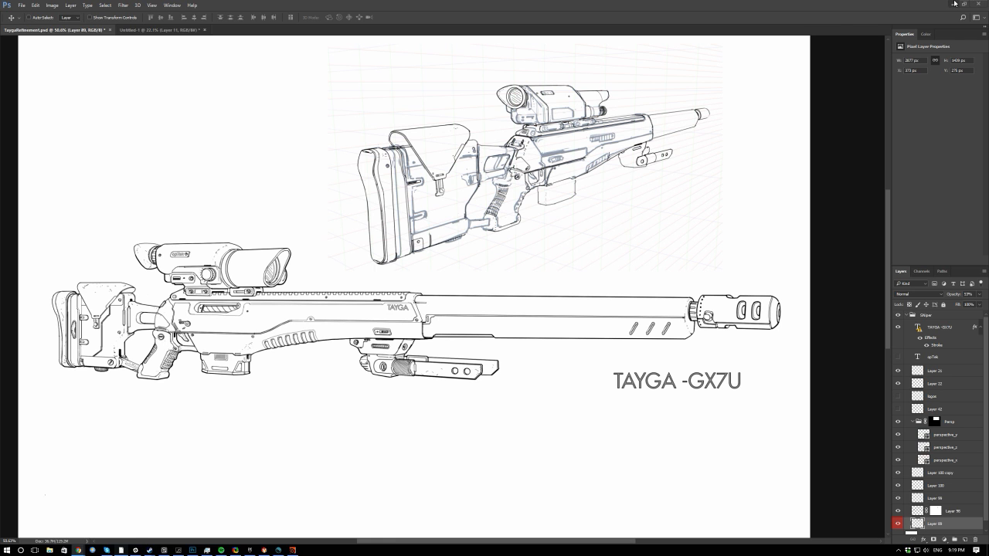
left_click(951, 4)
left_click(292, 550)
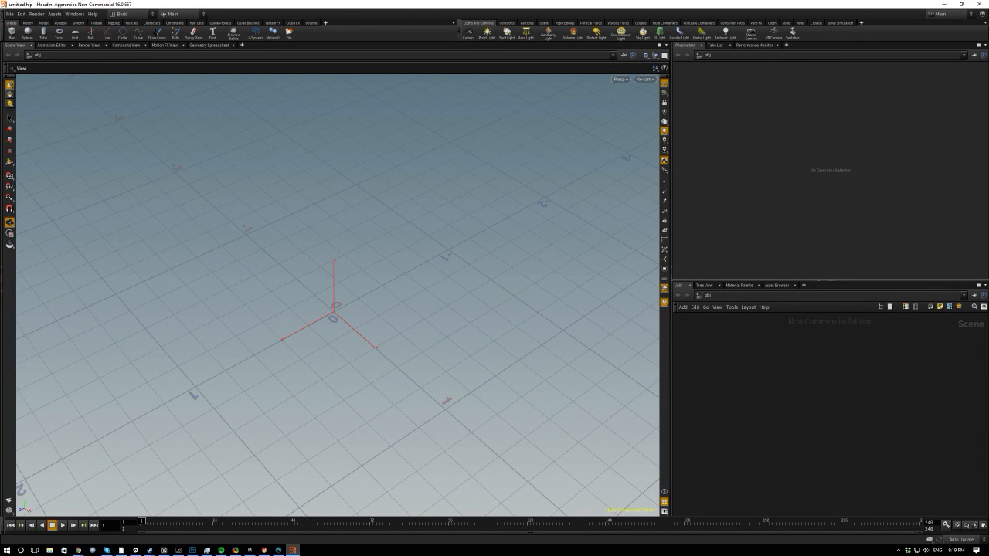
left_click_drag(347, 331, 368, 352)
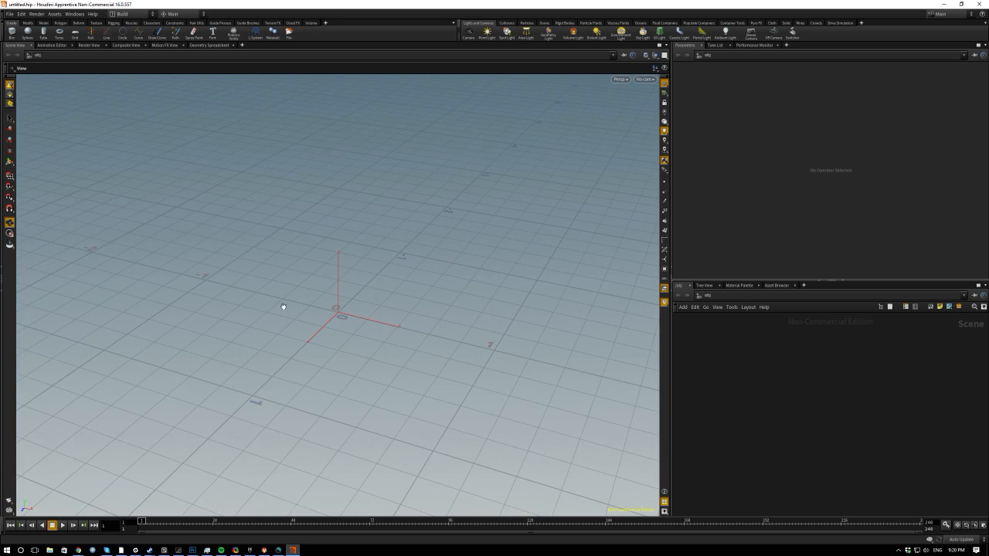
left_click_drag(356, 291, 340, 279)
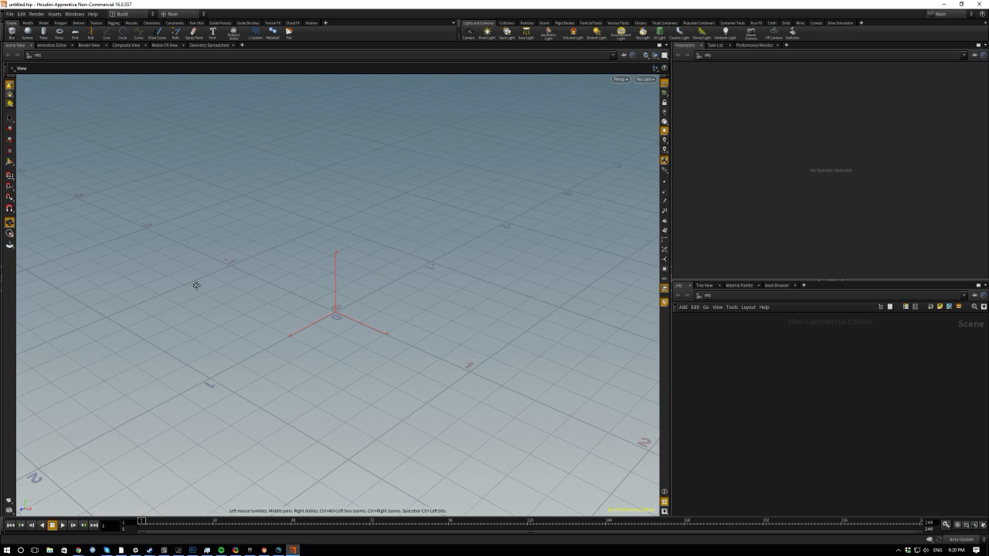
left_click_drag(194, 283, 293, 285)
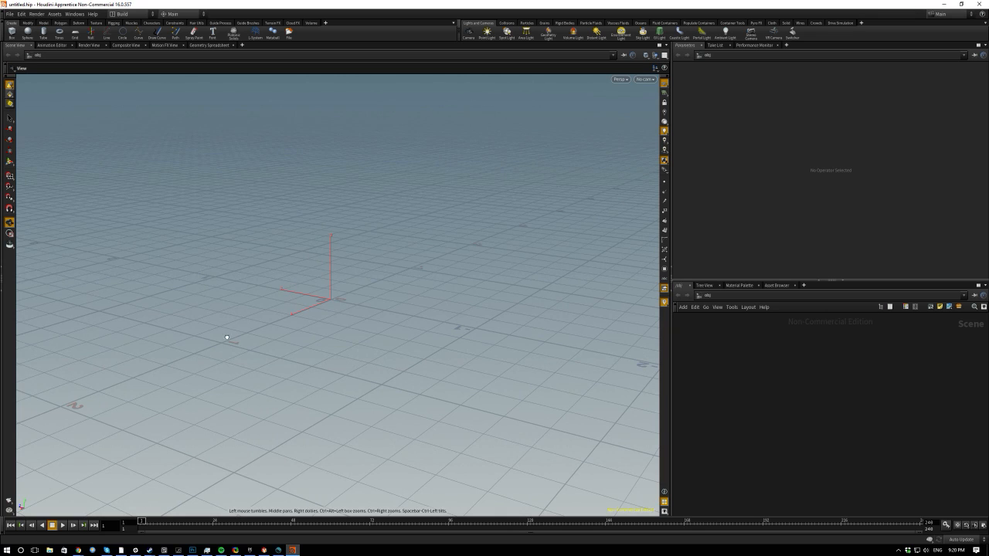
left_click_drag(269, 320, 316, 374)
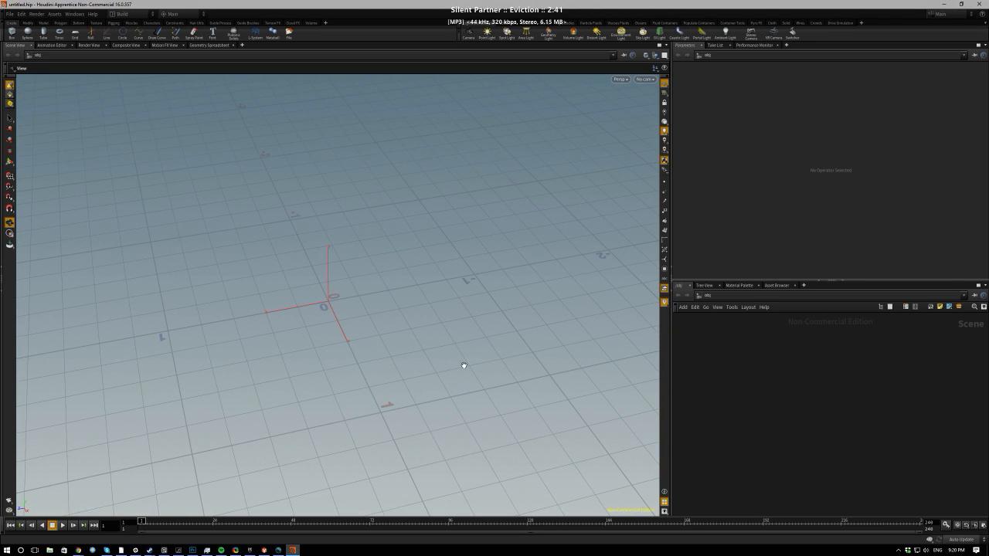
Adjust the divider between the scene view and the parameter and network panes so the scene view is slightly wider.
left_click_drag(671, 356, 653, 350)
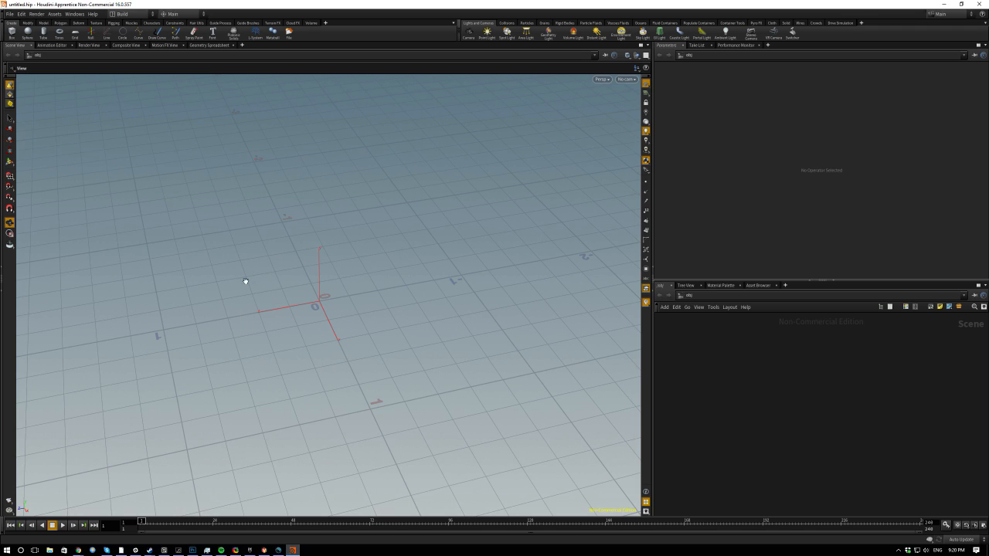
left_click_drag(431, 358, 597, 335)
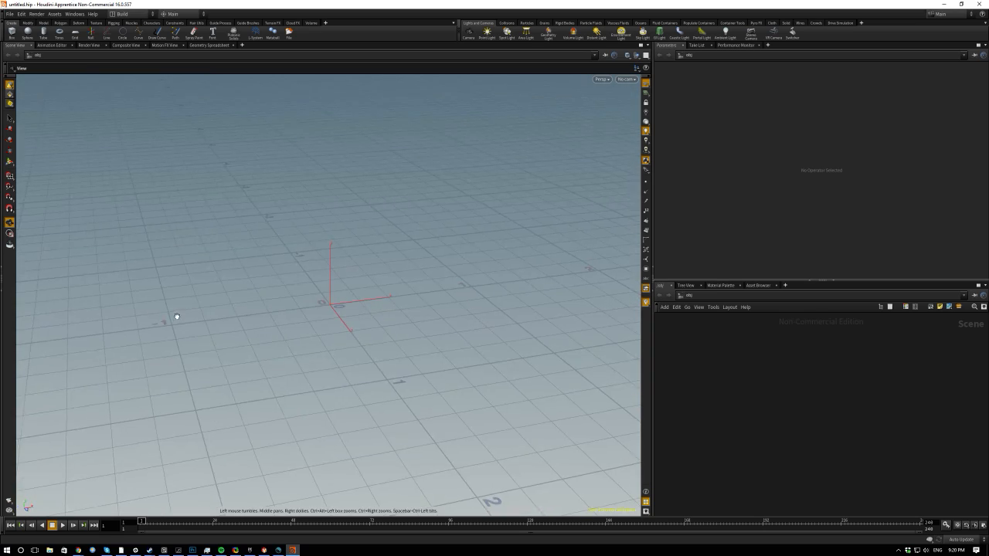
left_click_drag(177, 316, 449, 330)
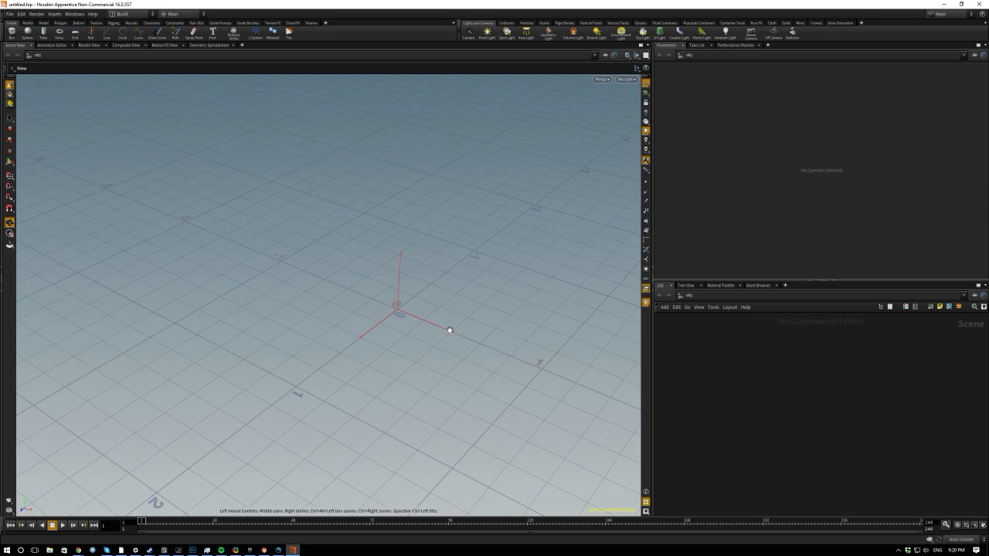
left_click_drag(653, 227, 680, 227)
left_click_drag(277, 311, 306, 329)
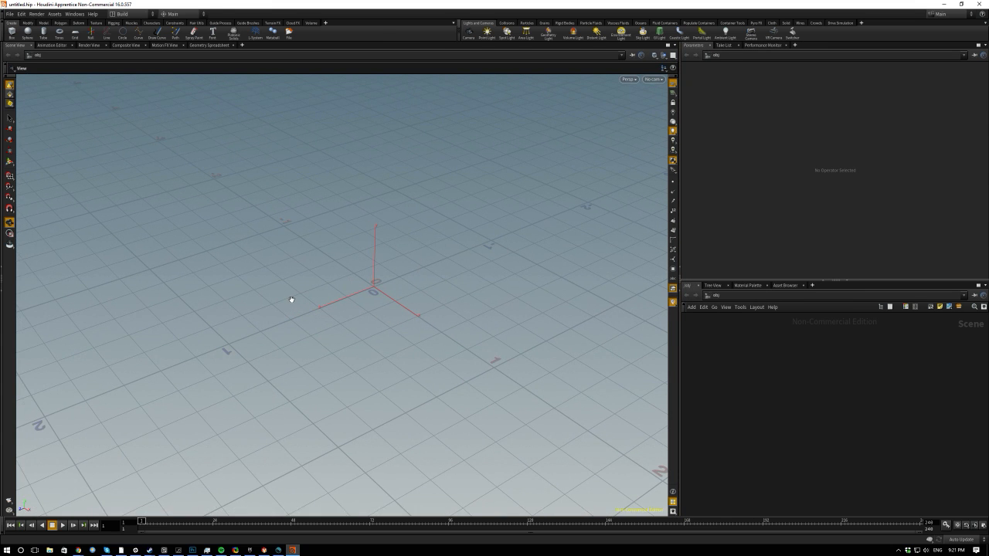
middle_click_drag(399, 346, 421, 367)
left_click_drag(421, 367, 335, 371)
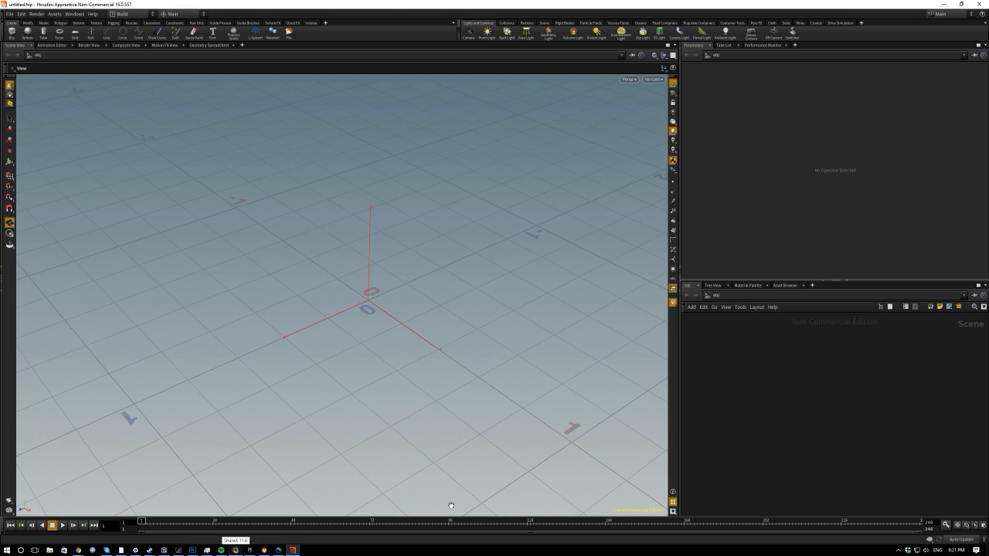
left_click_drag(451, 507, 285, 275)
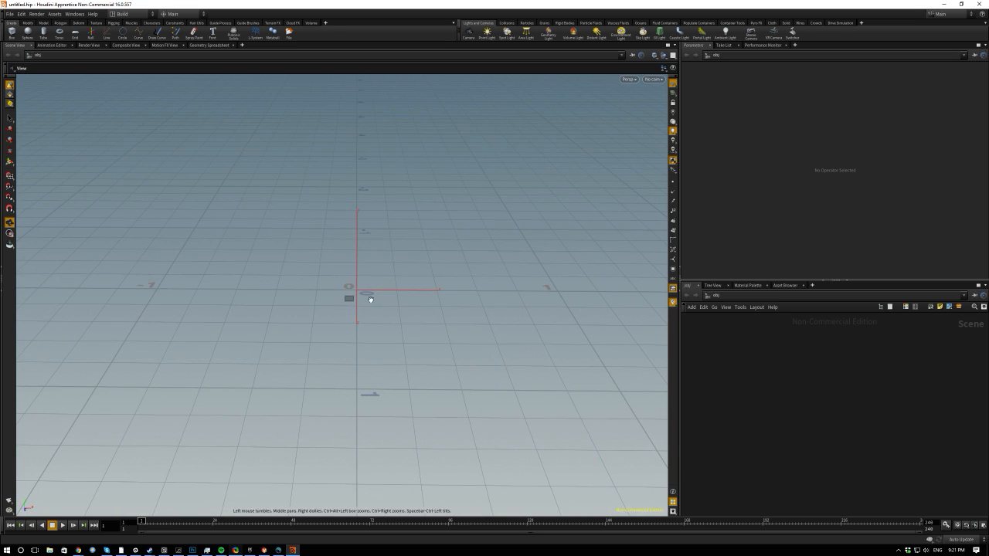
mouse_move(311, 236)
left_mouse_down()
mouse_move(519, 235)
mouse_move(399, 256)
mouse_move(356, 243)
mouse_move(354, 256)
mouse_move(492, 256)
mouse_move(433, 265)
mouse_move(237, 205)
mouse_move(274, 242)
mouse_move(358, 243)
mouse_move(409, 318)
mouse_move(395, 370)
mouse_move(380, 254)
mouse_move(435, 280)
mouse_move(248, 293)
mouse_move(311, 307)
mouse_move(353, 271)
mouse_move(366, 274)
mouse_move(220, 282)
mouse_move(344, 289)
mouse_move(303, 221)
left_mouse_up()
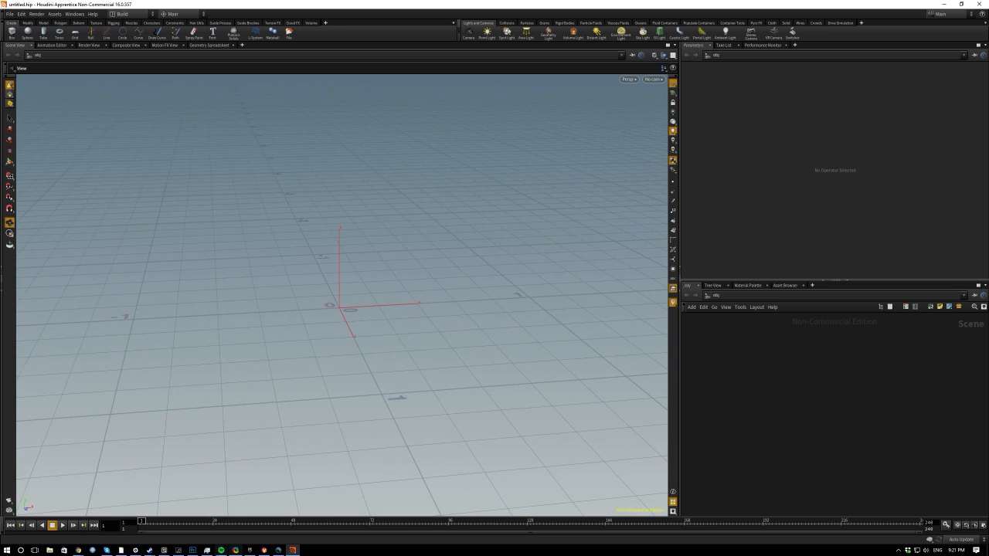
left_click_drag(355, 260, 371, 266)
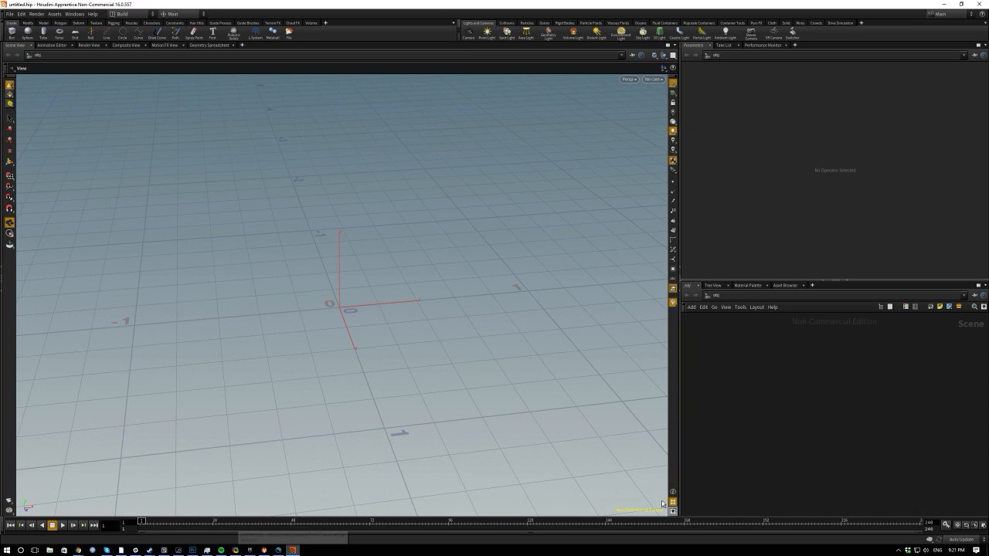
left_click_drag(309, 456, 397, 296)
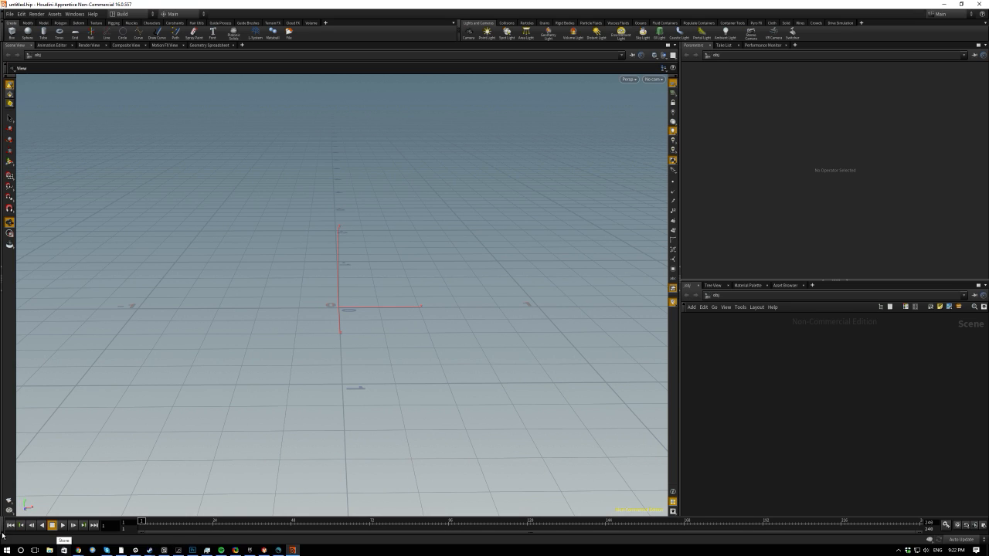
Hide the playbar beneath the scene view.
left_click(2, 532)
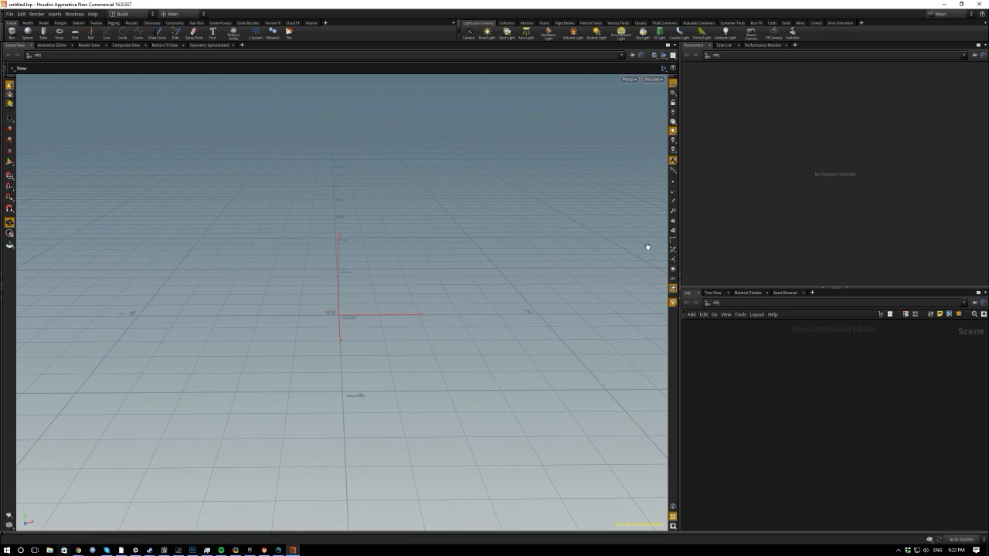
left_click(7, 72)
left_click(5, 75)
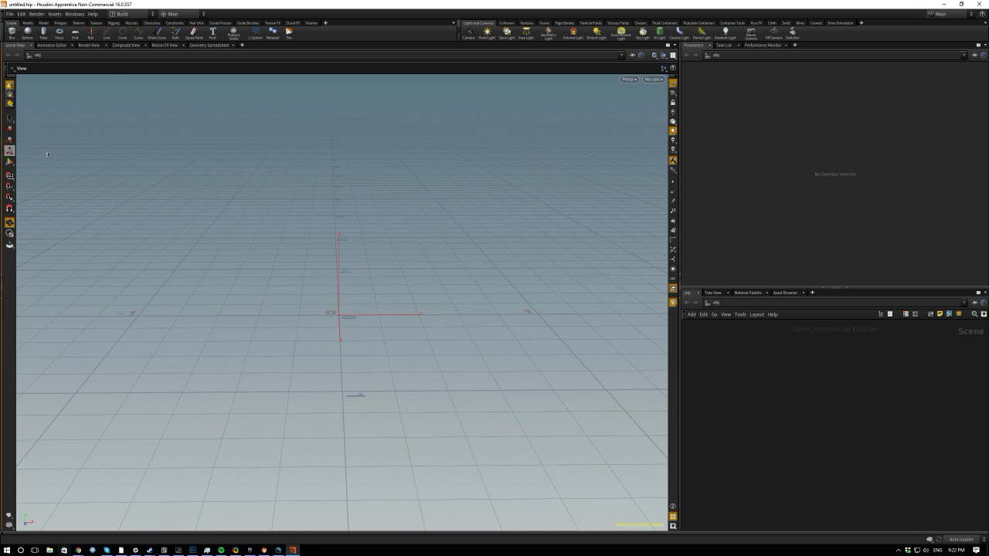
Reveal the Tree View pane beside the scene view, narrow it to a slim column, and hide it again.
key("ctrl+b")
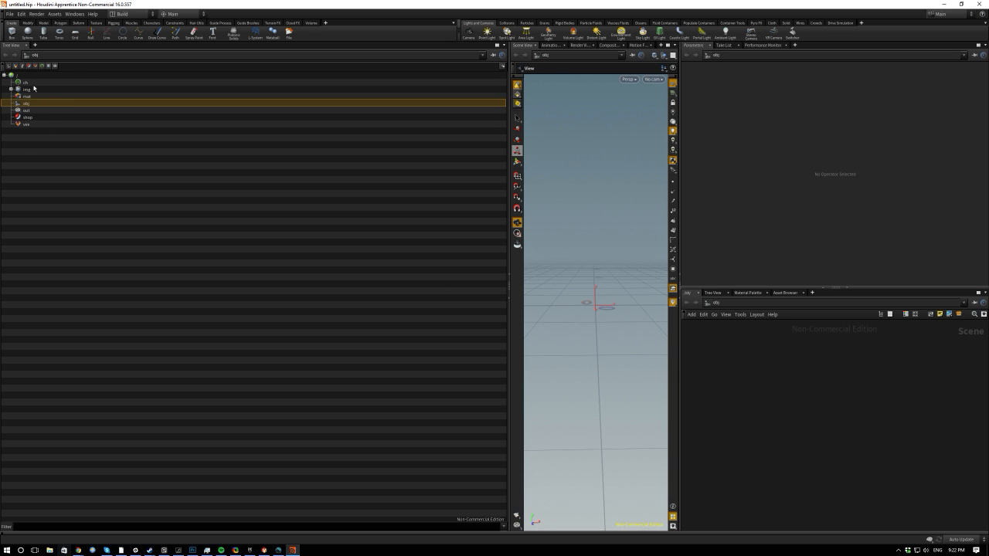
left_click(509, 285)
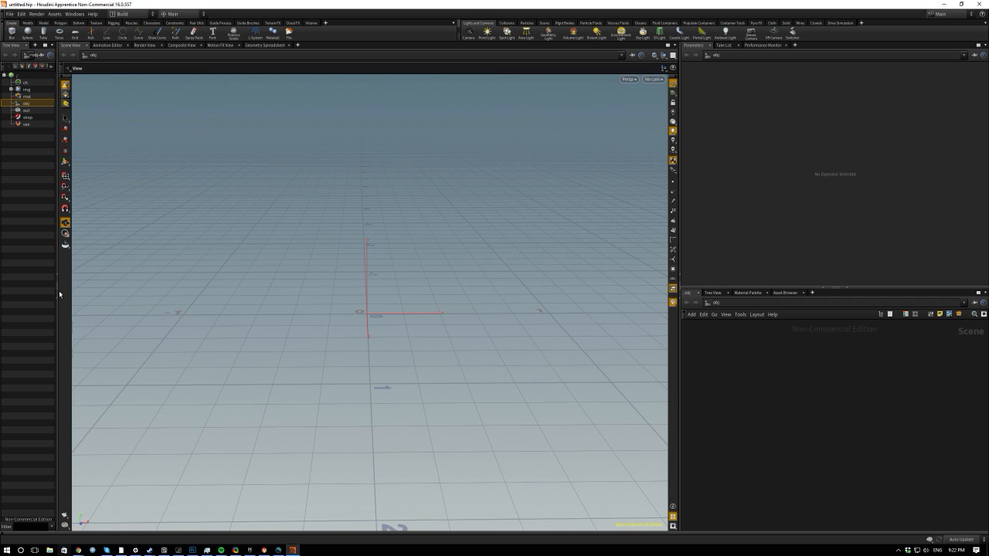
left_click(55, 292)
left_click(56, 292)
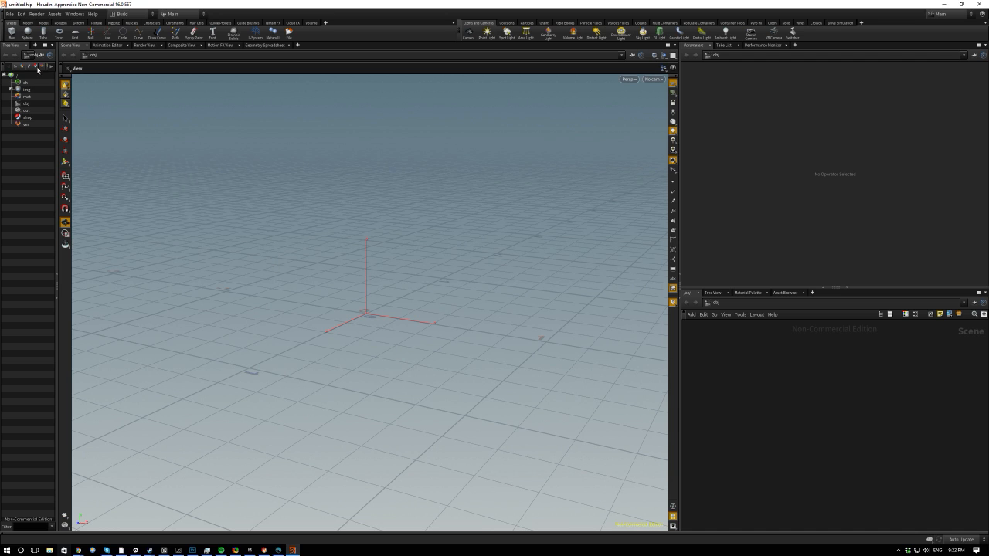
scroll(4, 69, "down", 1)
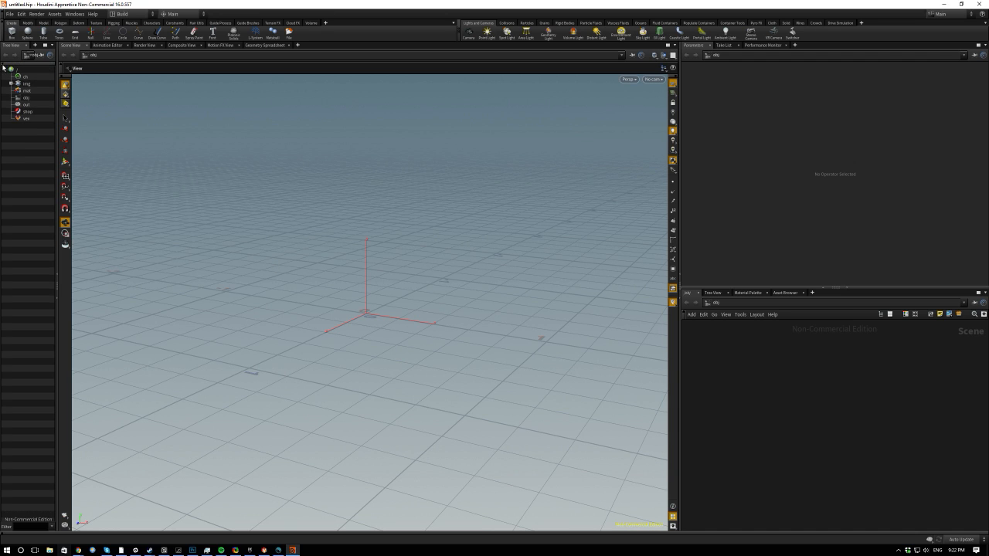
scroll(4, 68, "up", 1)
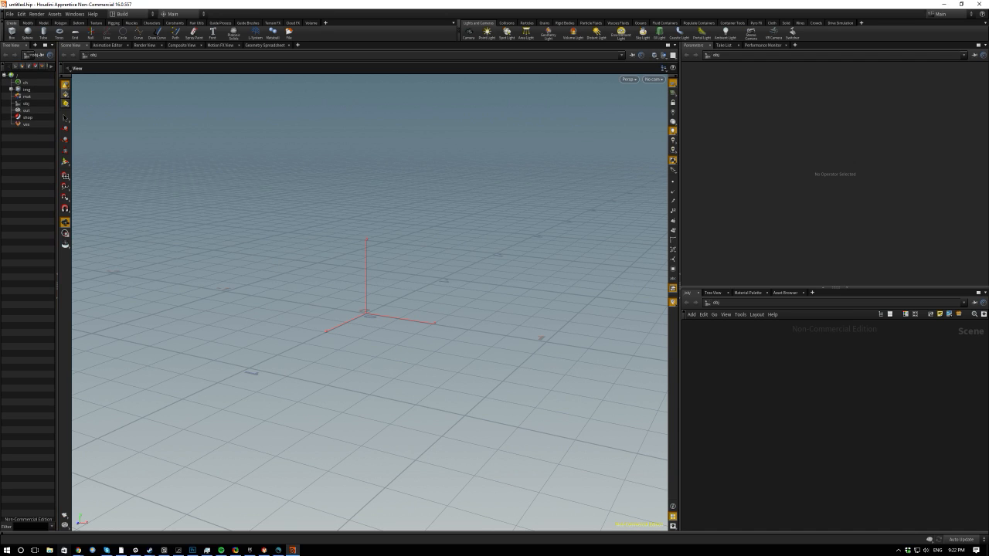
left_click(25, 44)
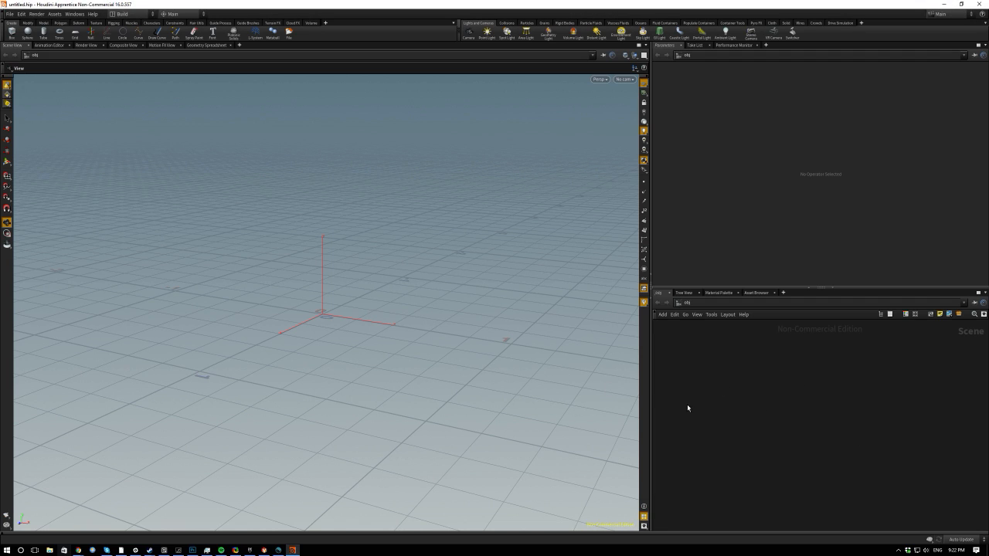
Adjust the divider between the parameter and network panes so the network pane is slightly taller.
left_click_drag(720, 288, 850, 255)
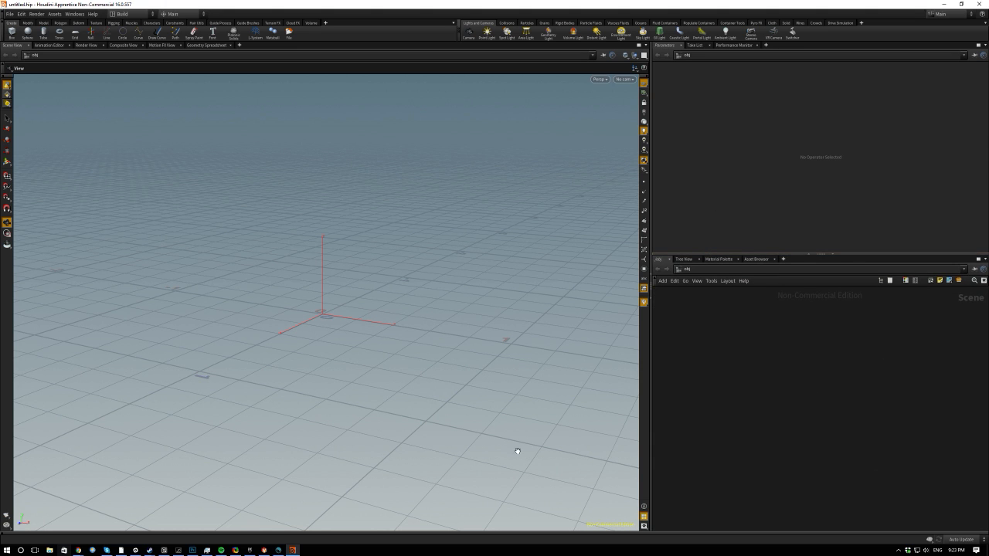
left_click_drag(571, 307, 527, 459)
left_click_drag(844, 388, 767, 340)
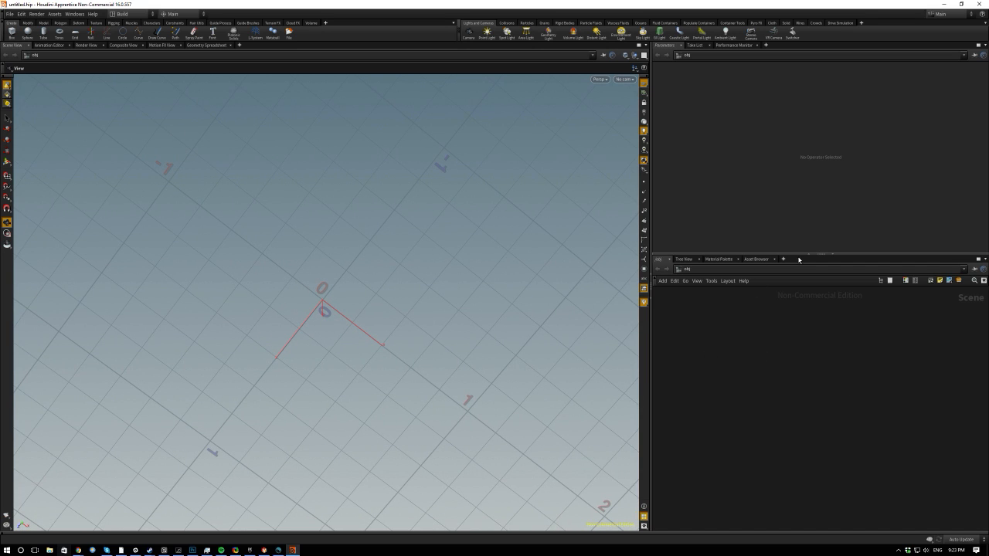
left_click_drag(811, 253, 811, 289)
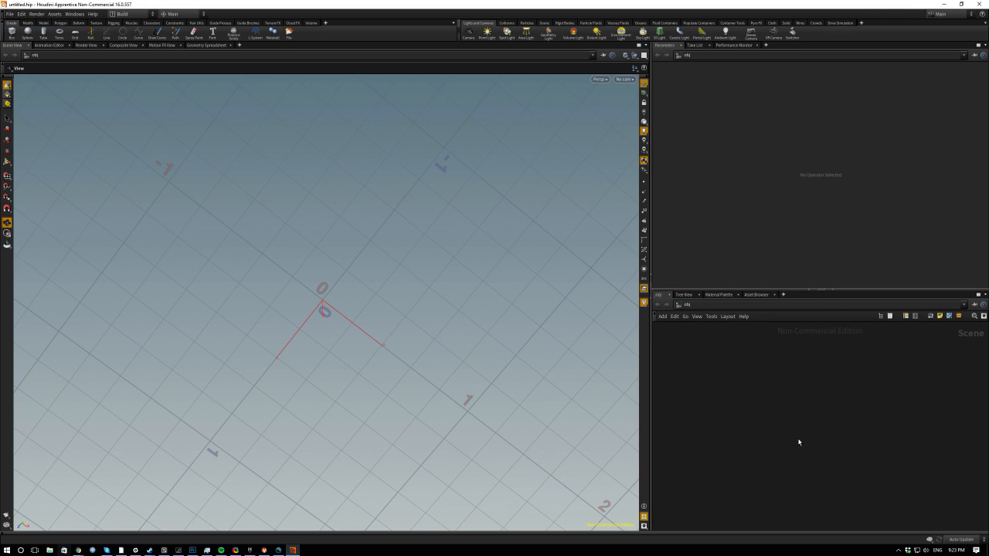
left_click_drag(822, 289, 822, 273)
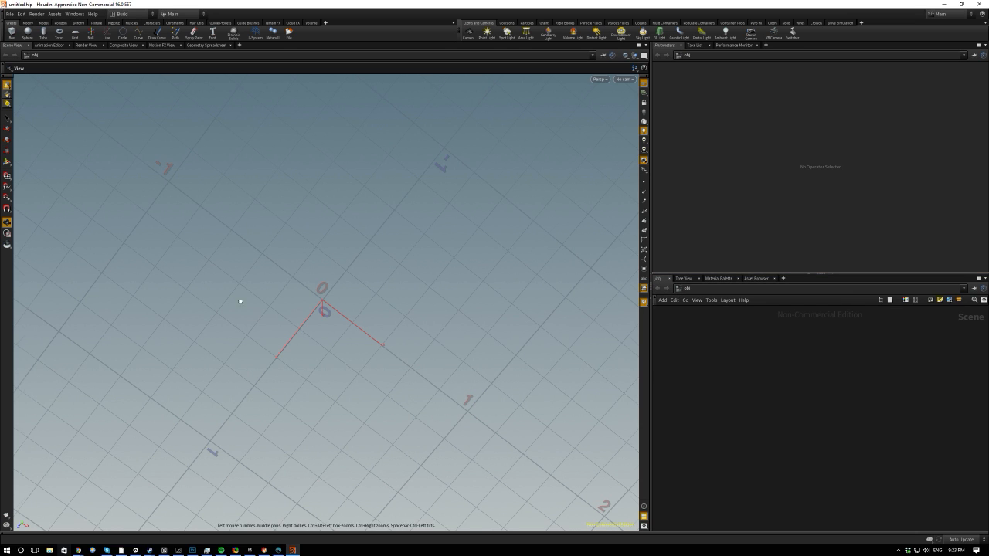
Place a default box near the grid's origin, translated to about -0.54, 0.46, 0.11.
left_click_drag(240, 302, 237, 360)
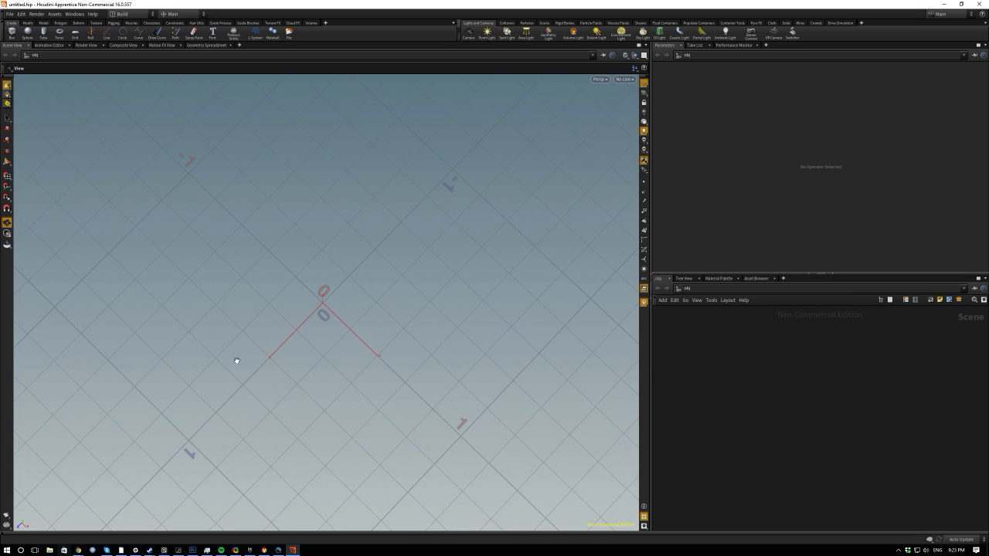
left_click(11, 30)
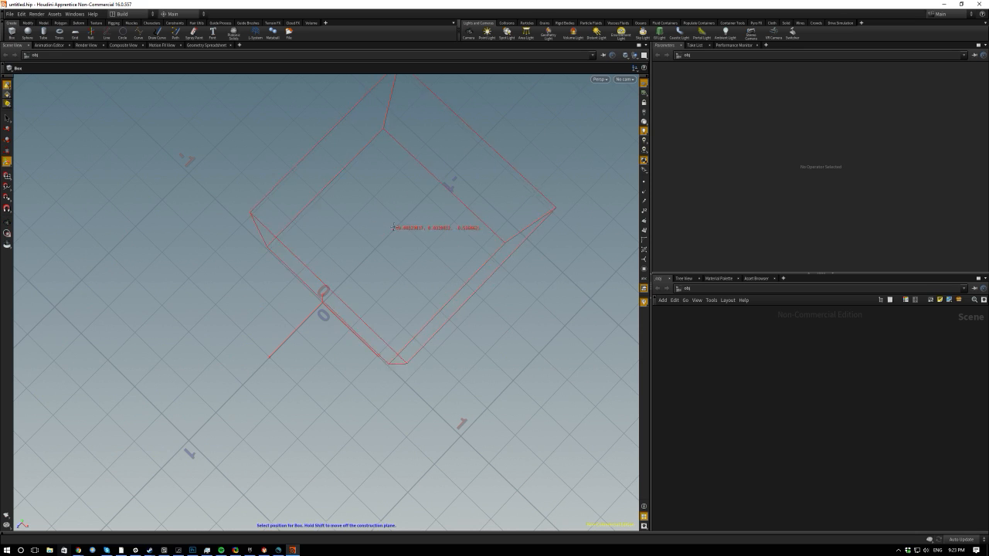
key("Escape")
left_click_drag(364, 196, 383, 157)
key("q")
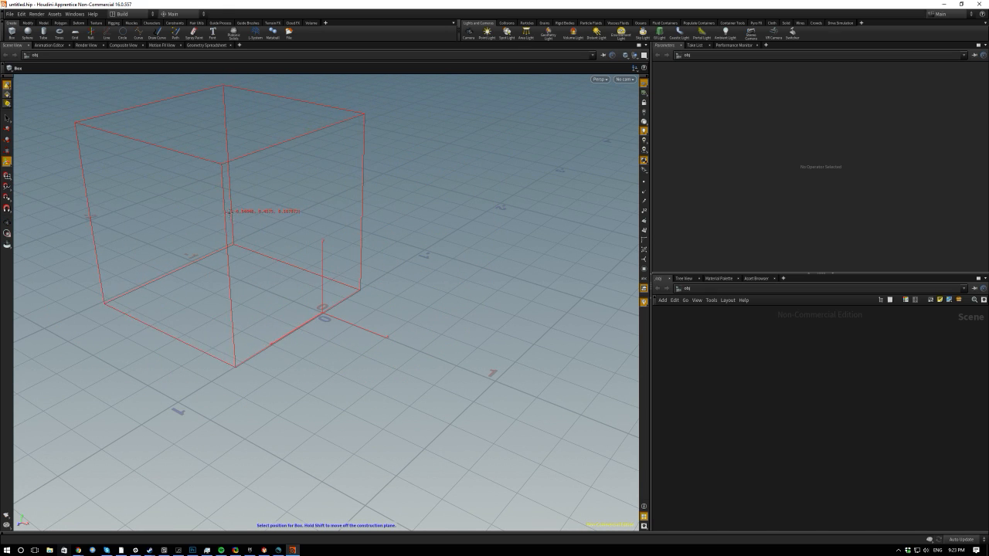
left_click(228, 210)
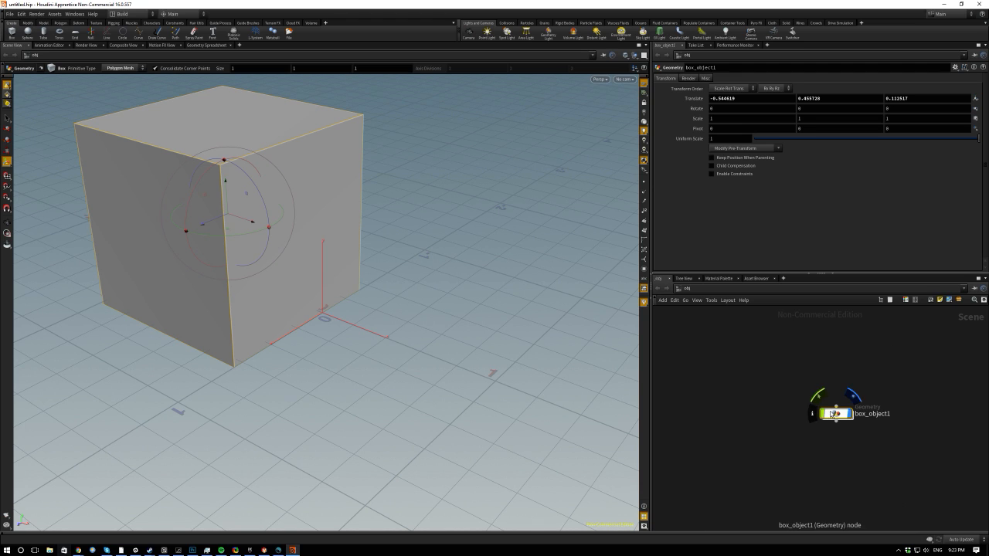
Reposition the box_object1 node in the network and enter it to reach its box1 geometry node.
left_click_drag(836, 413, 813, 383)
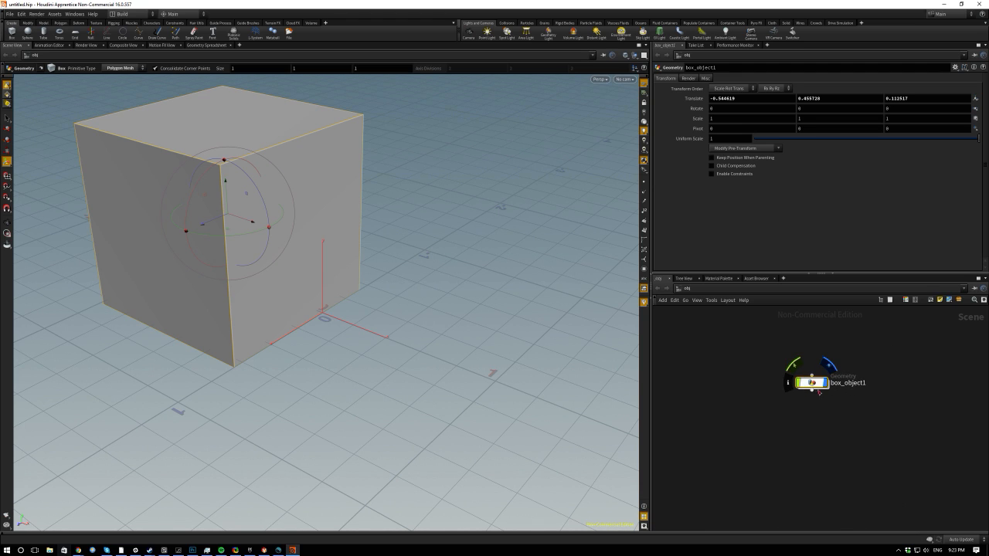
scroll(822, 420, "up", 3)
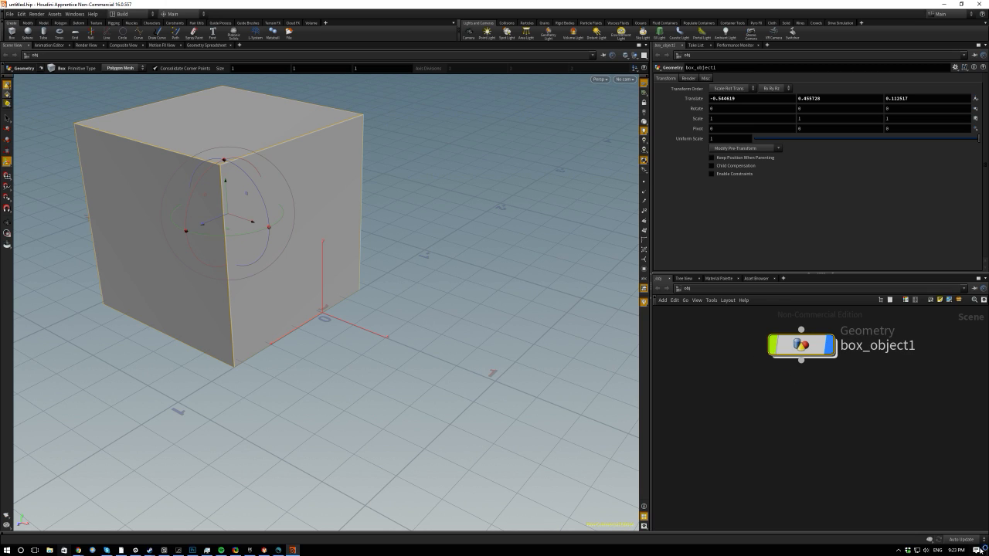
double_click(814, 351)
mouse_move(789, 387)
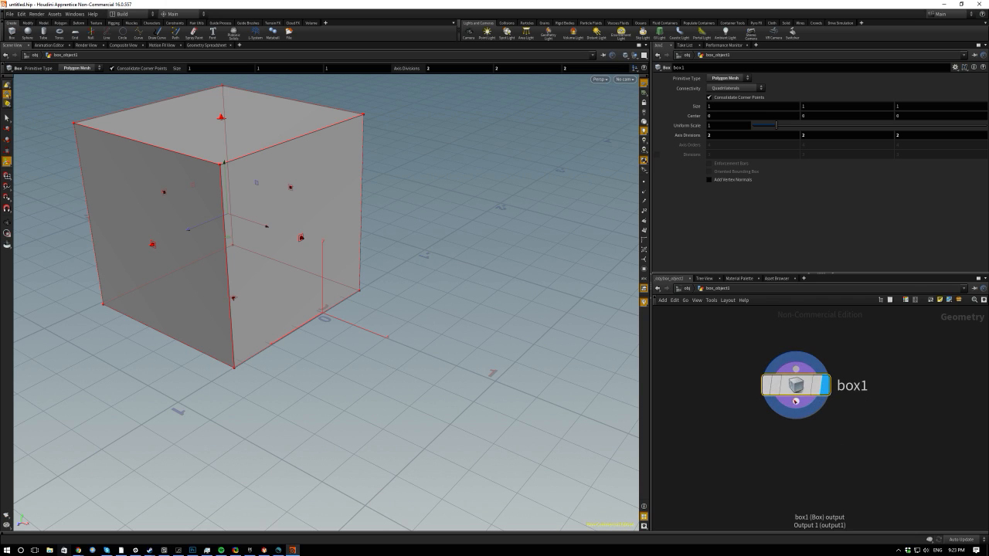
mouse_move(817, 389)
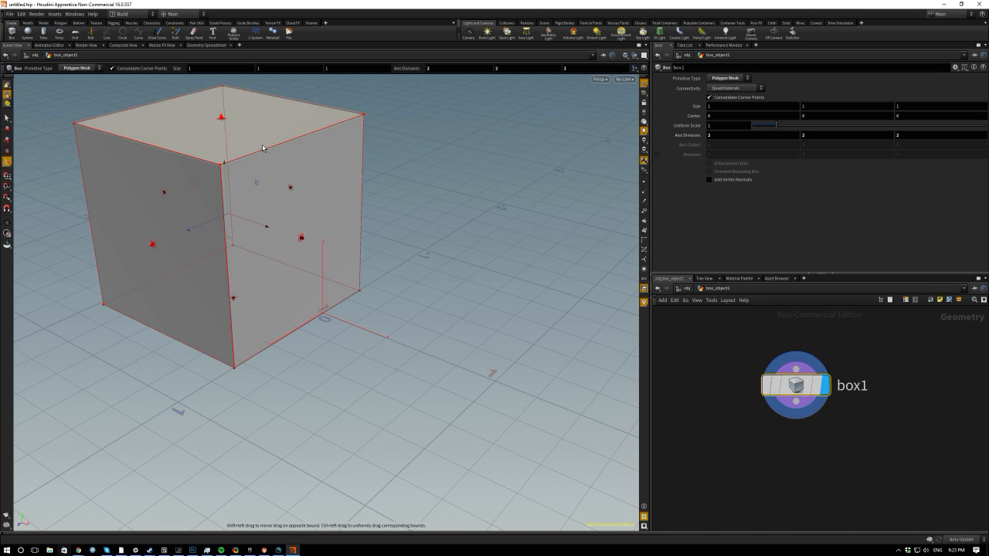
Select one upper edge of the box and move it about 0.53 outward in X and 0.53 down in Y.
left_click_drag(260, 148, 257, 154)
key("s")
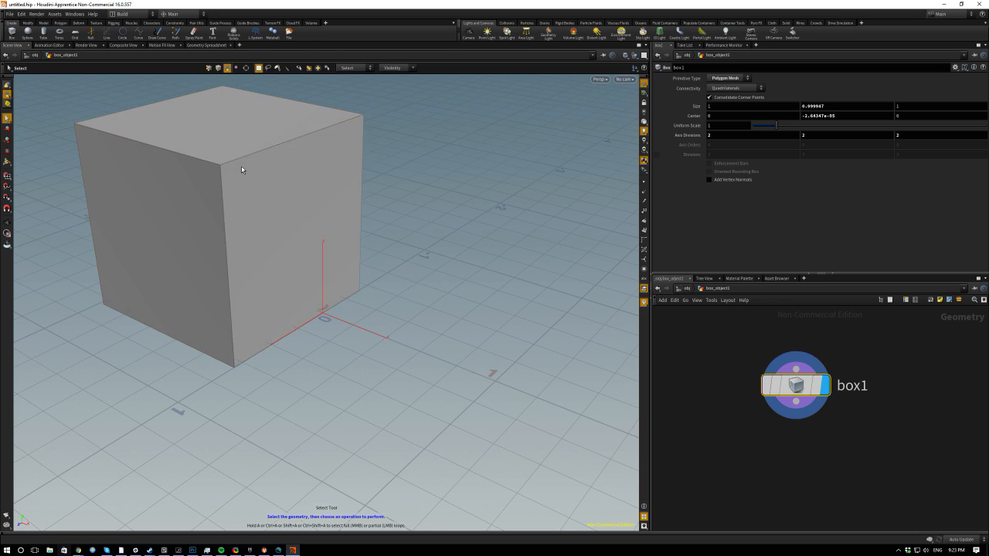
left_click(247, 157)
left_click(244, 162)
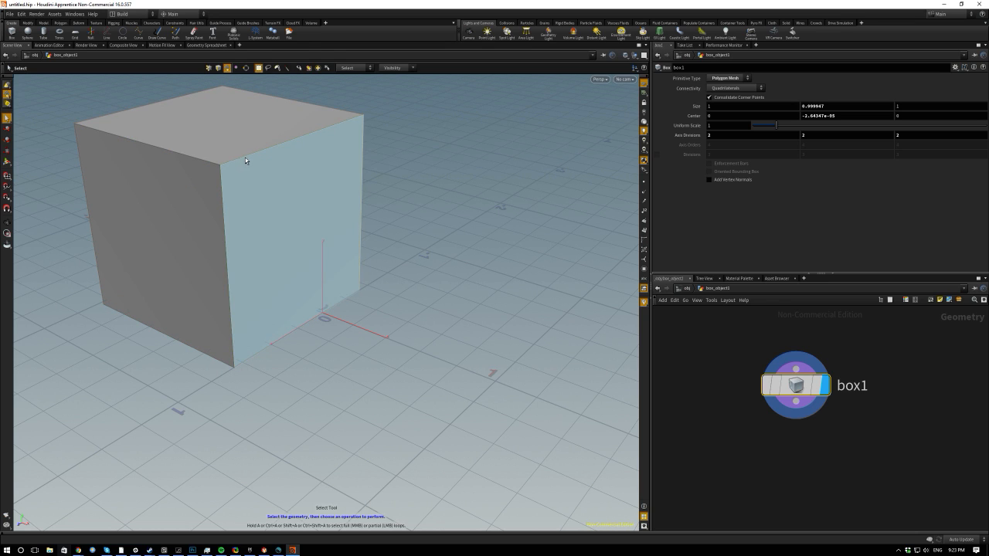
key("3")
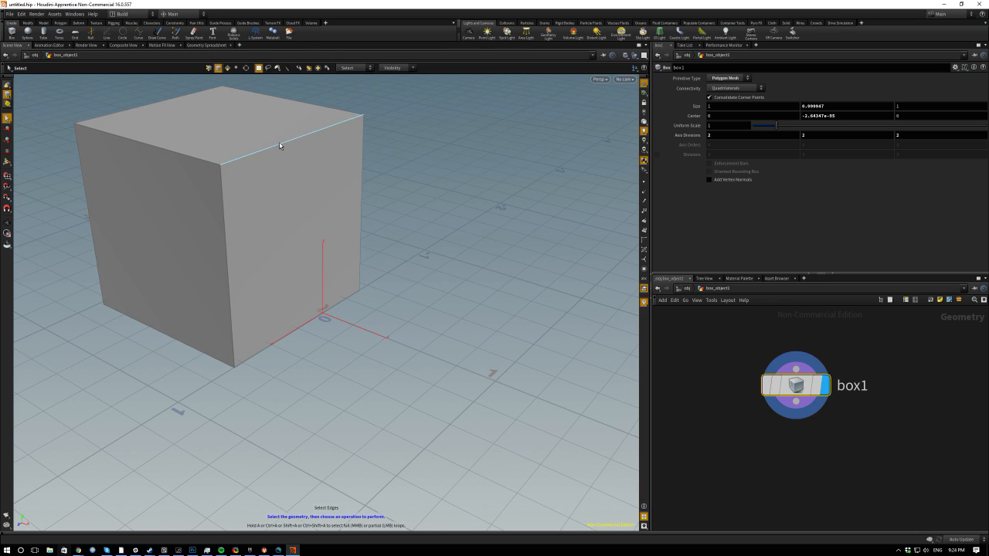
left_click(270, 186)
key("t")
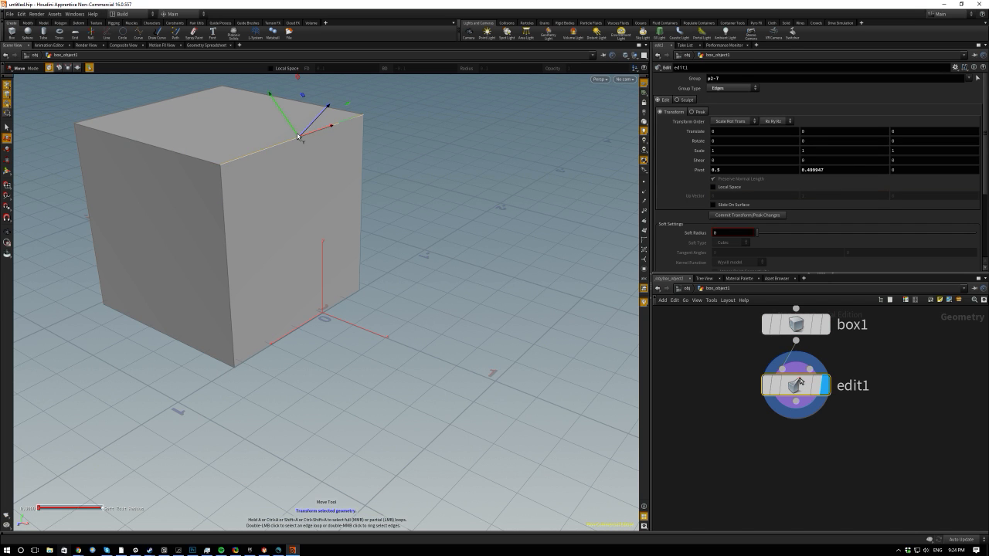
left_click_drag(302, 137, 387, 270)
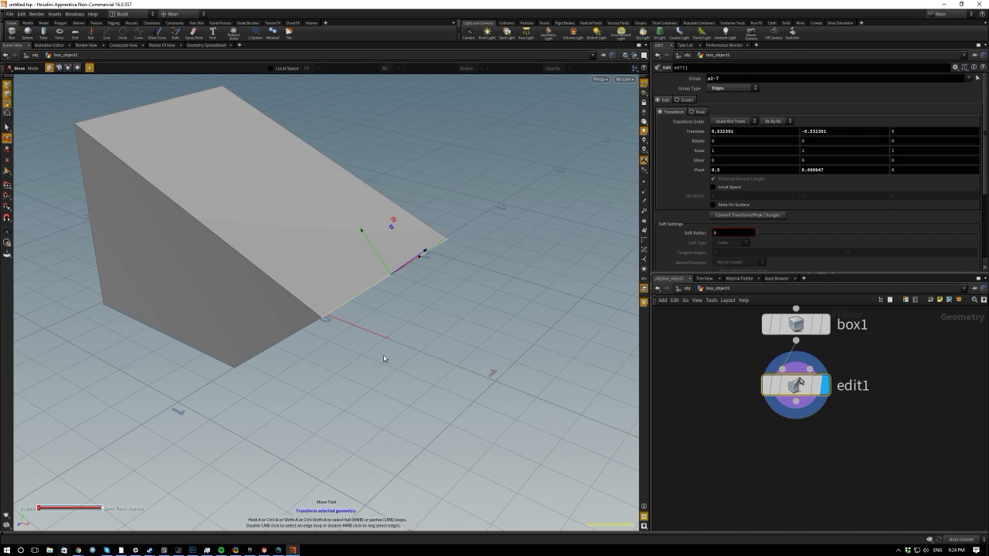
Alternate the display between the box1 and edit1 nodes to compare the original box with the reshaped one from several angles.
key("Escape")
left_click_drag(384, 358, 320, 242)
key("Return")
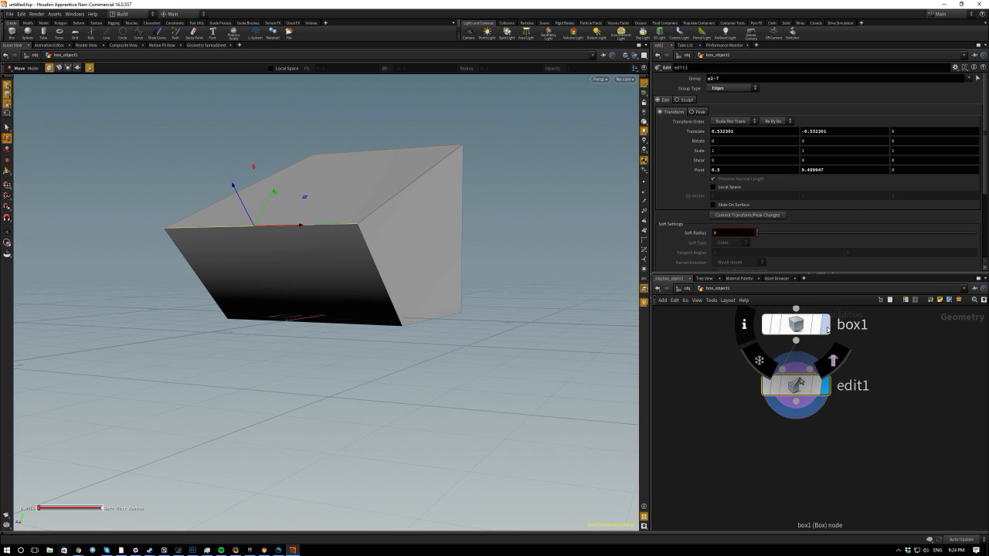
key("h")
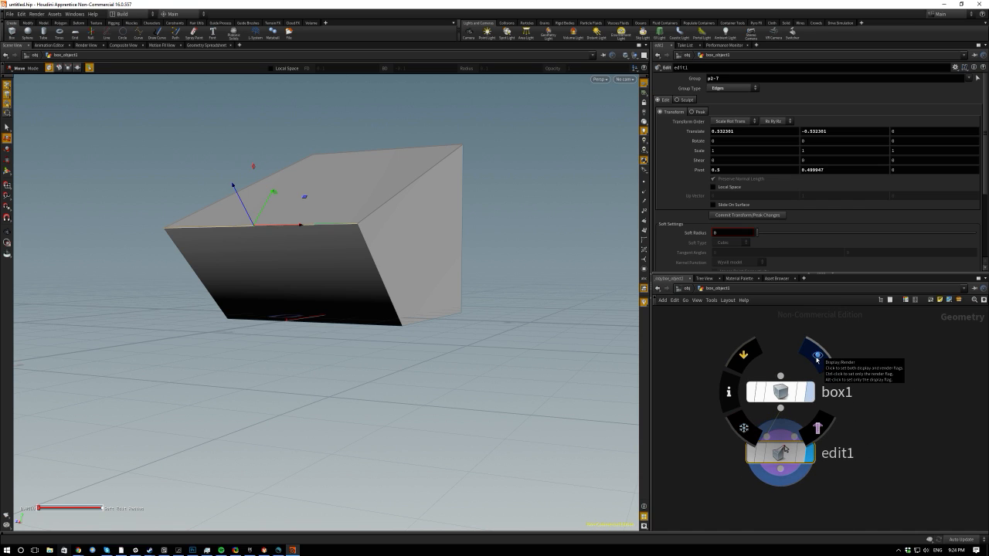
left_click(812, 395)
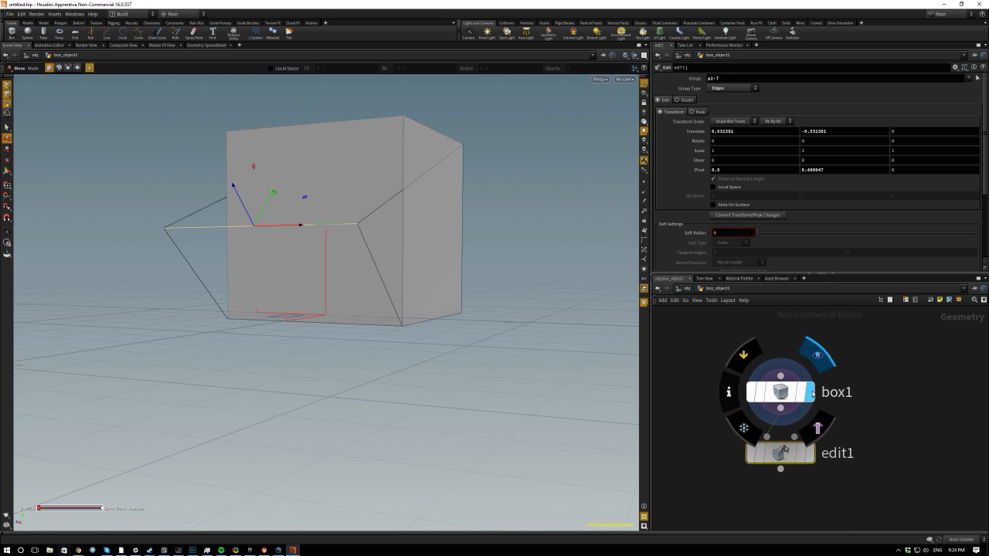
left_click_drag(99, 126, 381, 140, "alt")
left_click_drag(809, 464, 810, 460)
left_click(811, 458)
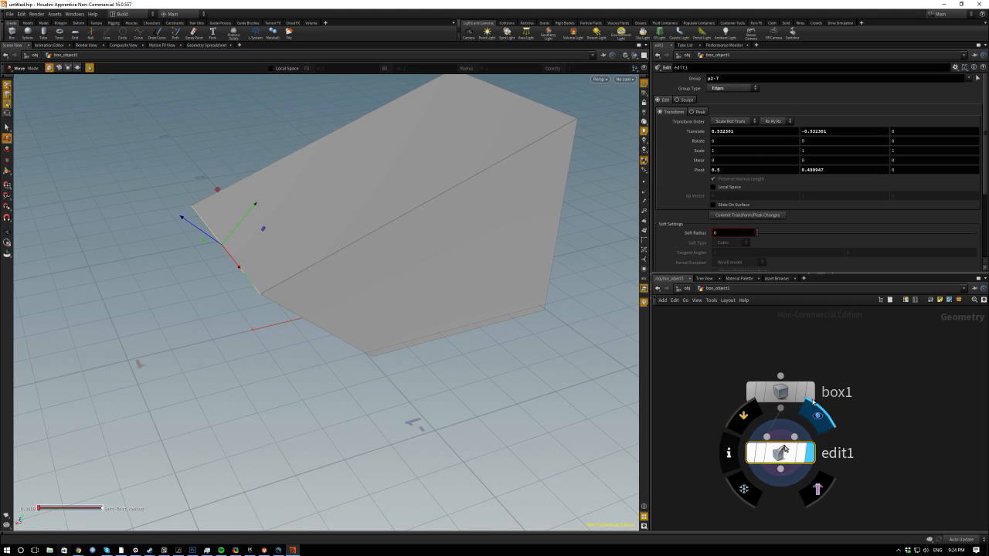
left_click(810, 394)
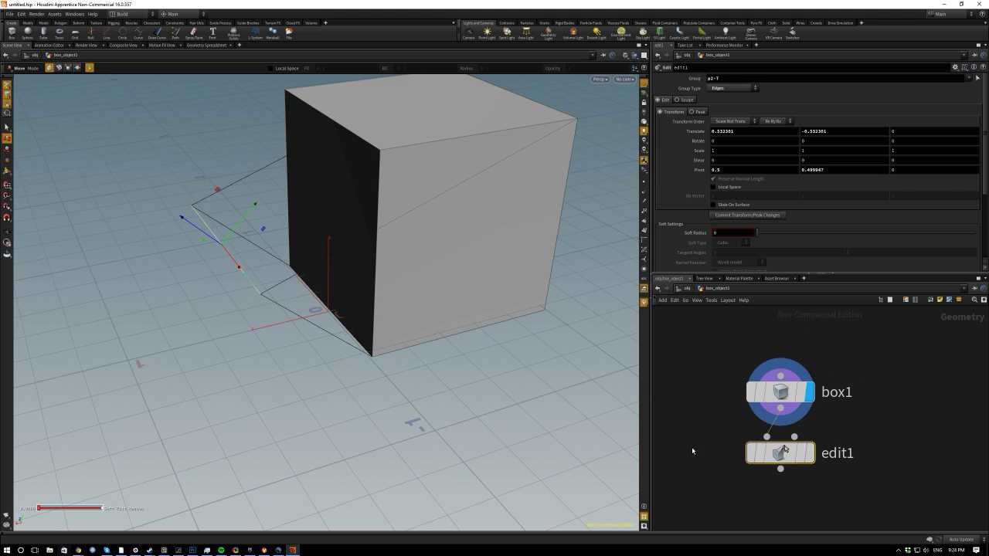
left_click_drag(691, 450, 843, 489)
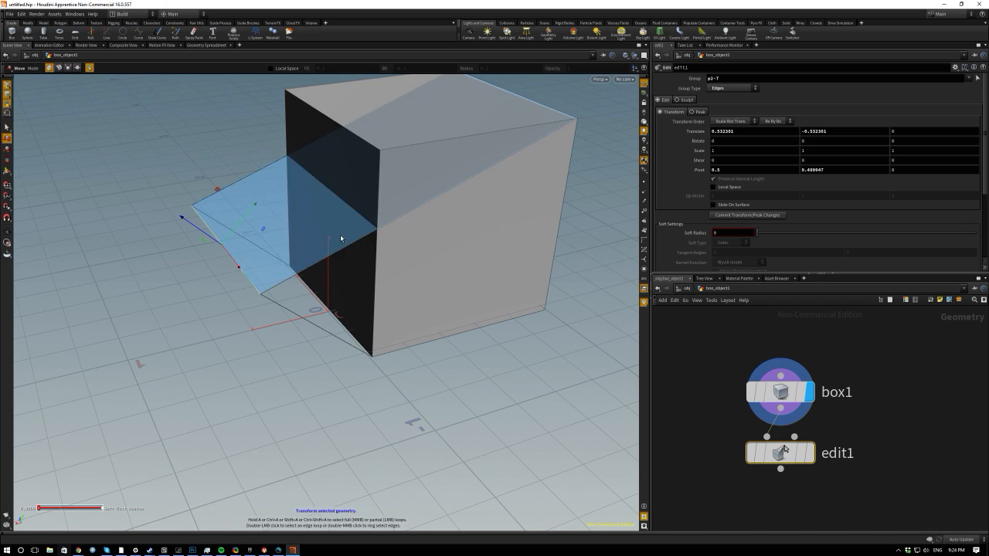
left_click(235, 265)
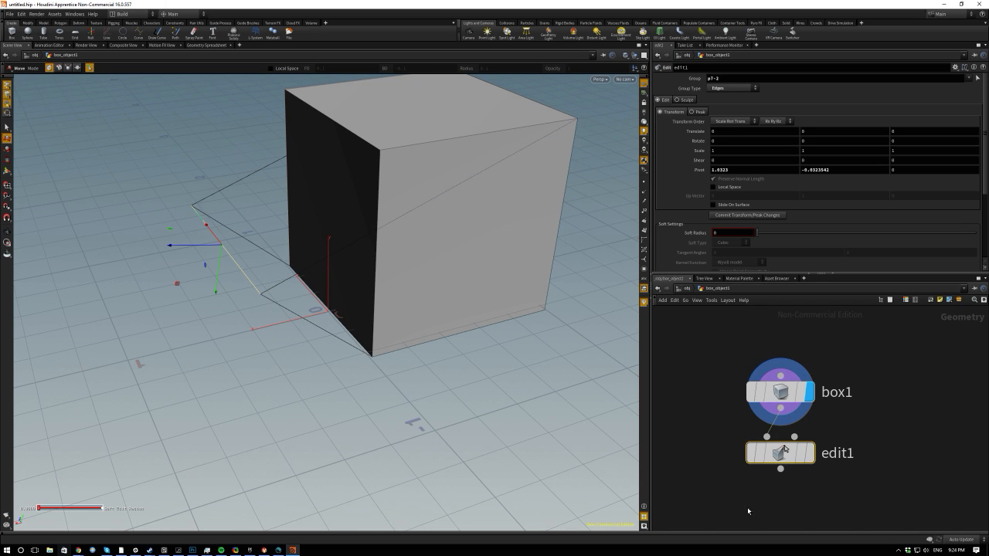
Add a PolyBevel node wired to the output of edit1, with the edit1 result displayed.
left_click(780, 469)
key("Escape")
left_click(810, 453)
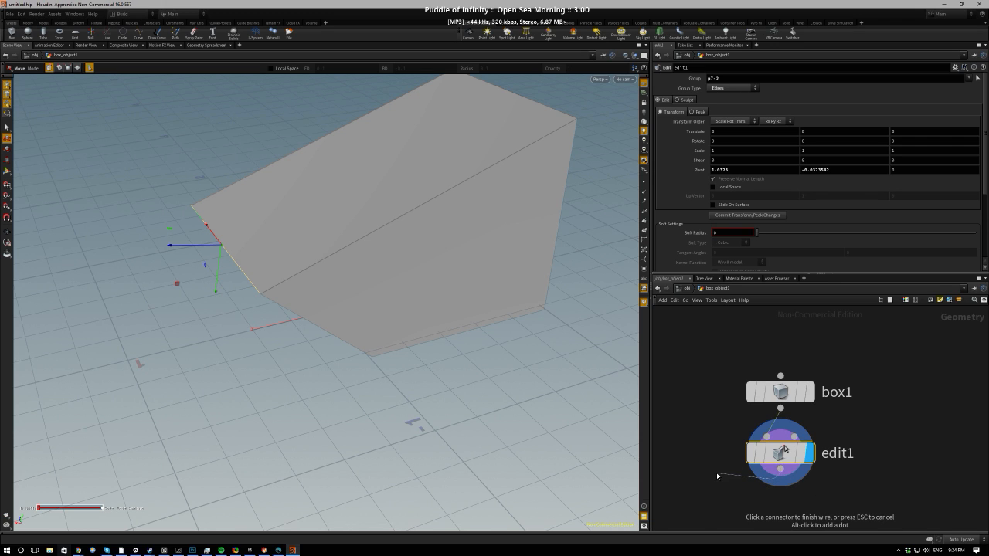
key("Tab")
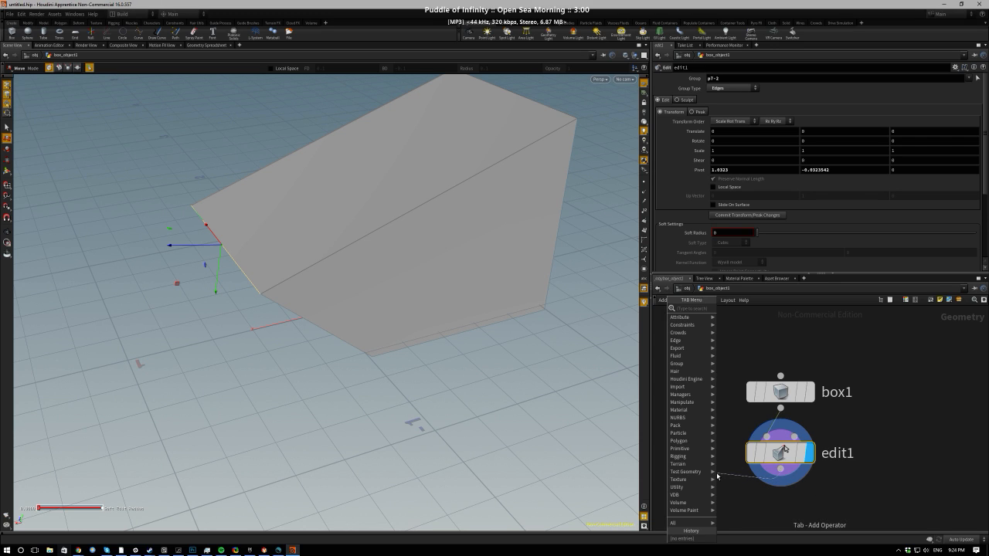
type("beve")
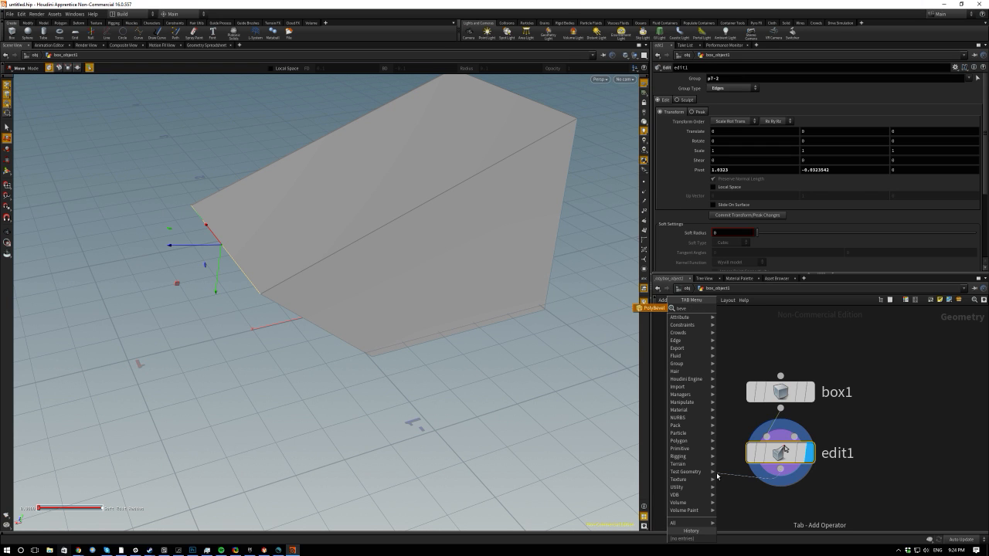
key("Return")
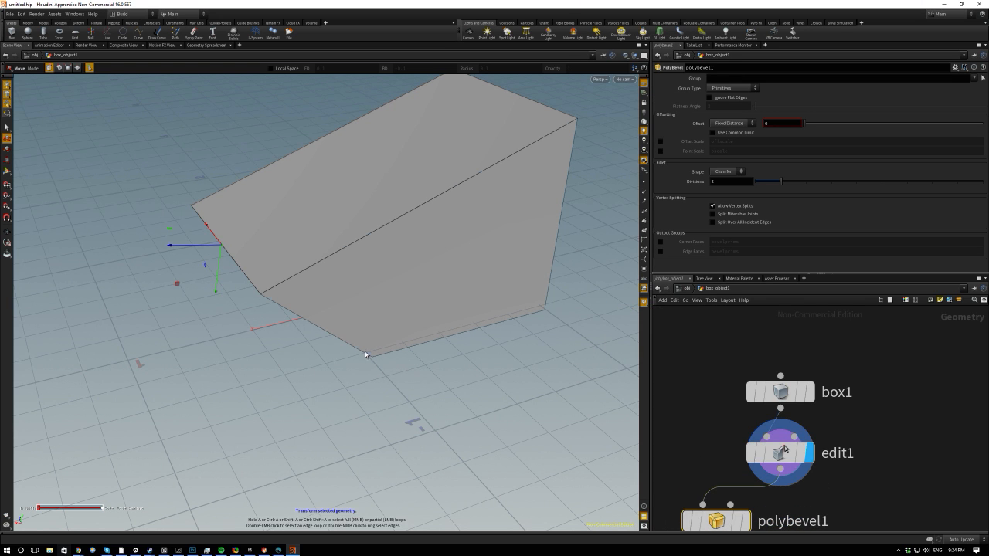
left_click_drag(300, 270, 296, 246, "alt")
left_click(248, 247)
key("ctrl+z")
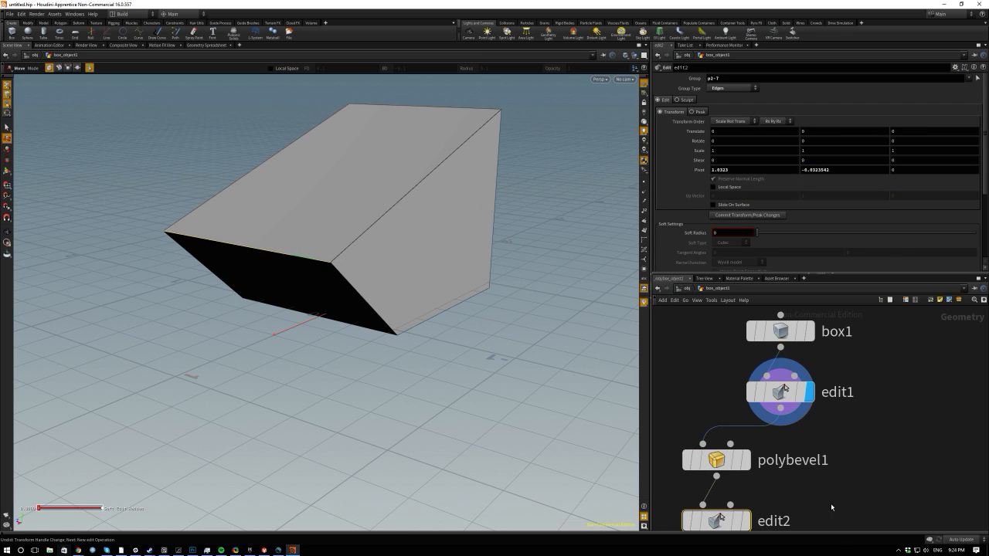
key("ctrl+z")
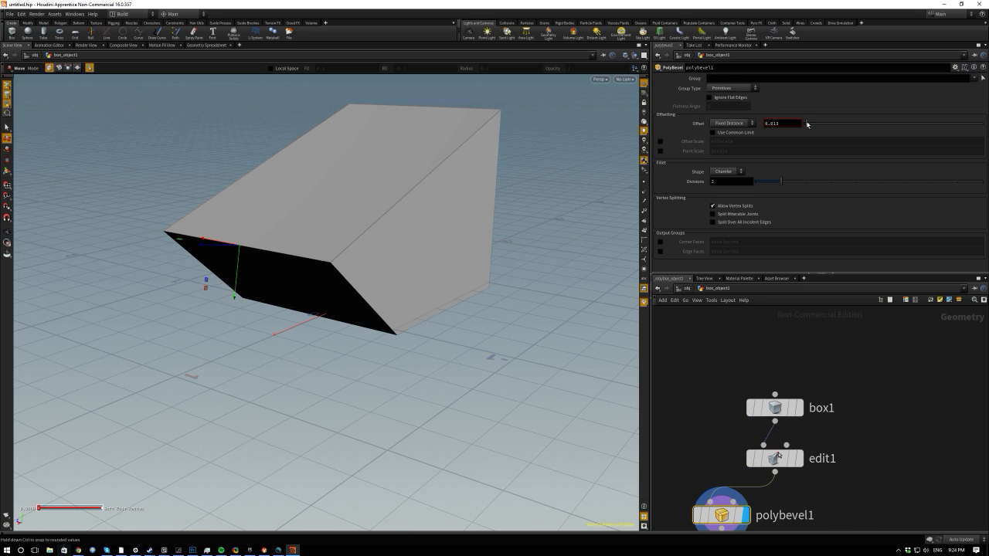
Set polybevel1's offset to 0.067 and its divisions to 3, with a Round fillet shape.
mouse_move(806, 124)
left_mouse_down()
mouse_move(825, 123)
mouse_move(815, 127)
left_mouse_up()
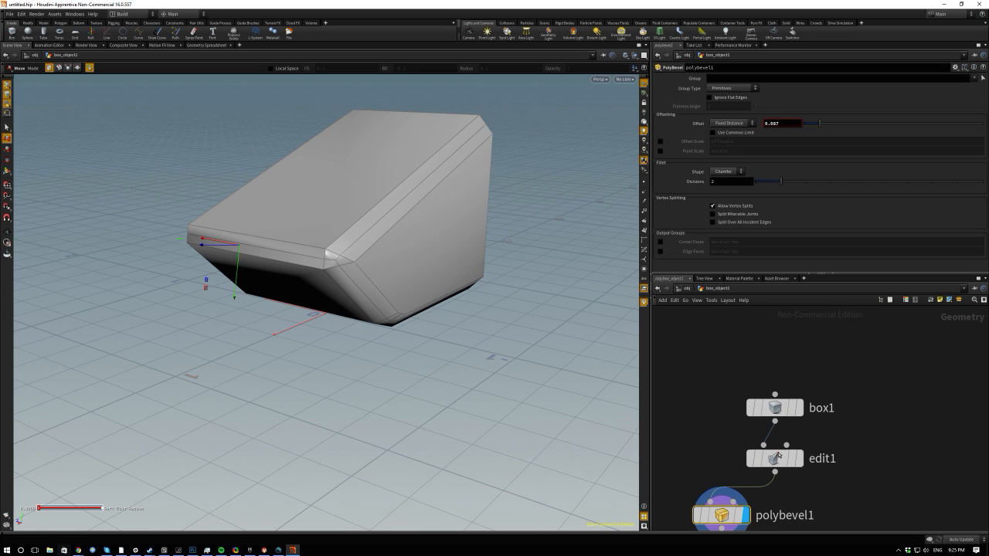
left_click_drag(789, 182, 807, 182)
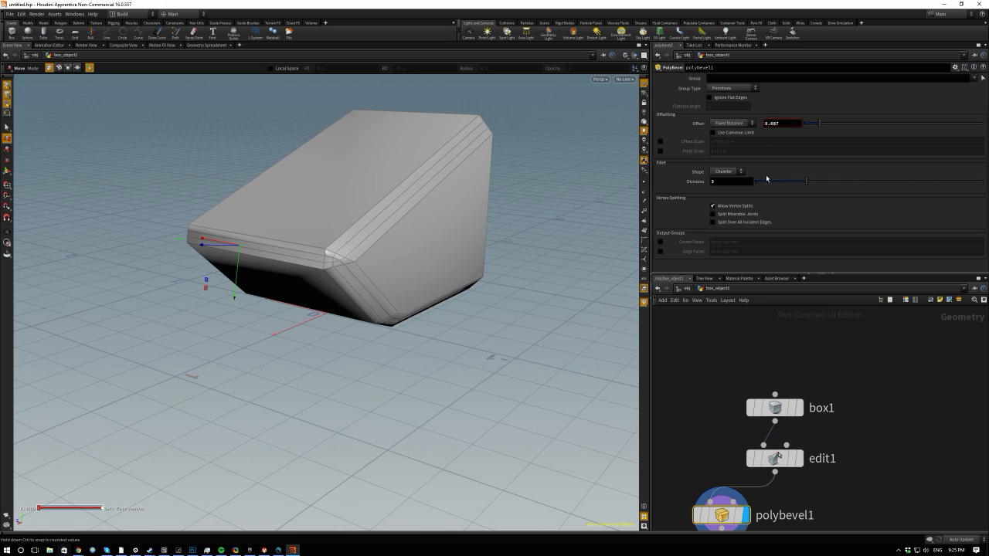
left_click(731, 170)
left_click(726, 203)
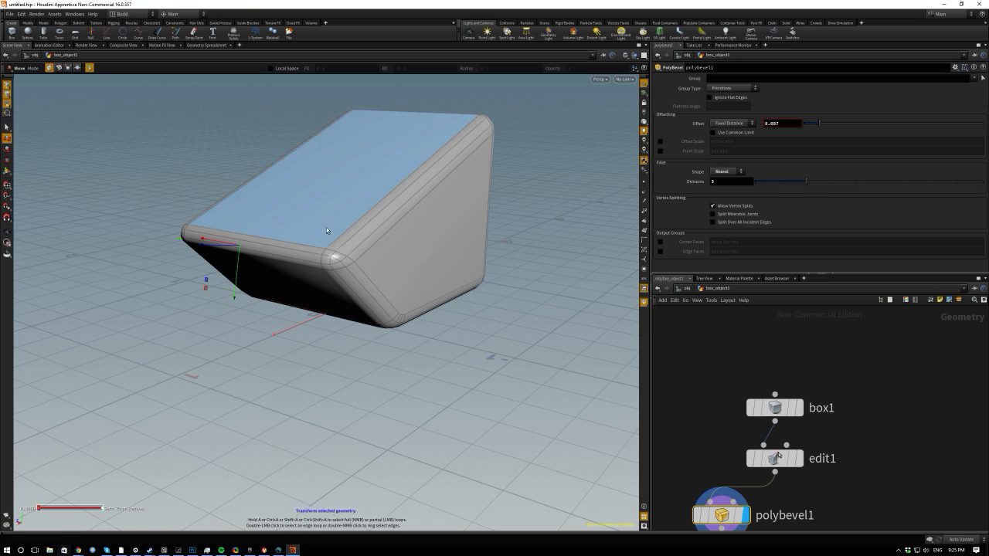
Examine the rounded bevel on the reshaped box from the opposite side and from above.
key("Escape")
left_click_drag(104, 347, 322, 342)
key("t")
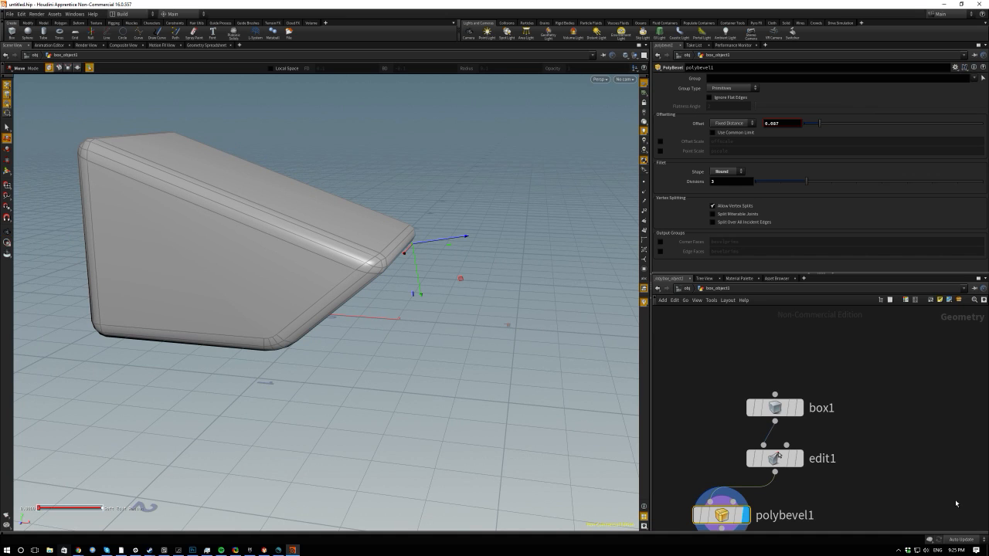
middle_click_drag(818, 447, 824, 396)
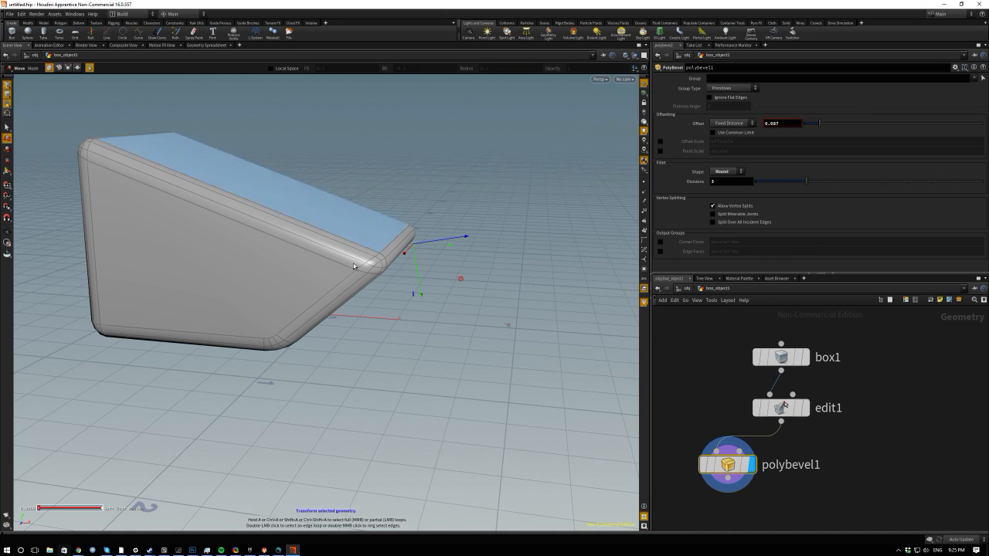
key("Escape")
left_click_drag(410, 286, 364, 244)
key("t")
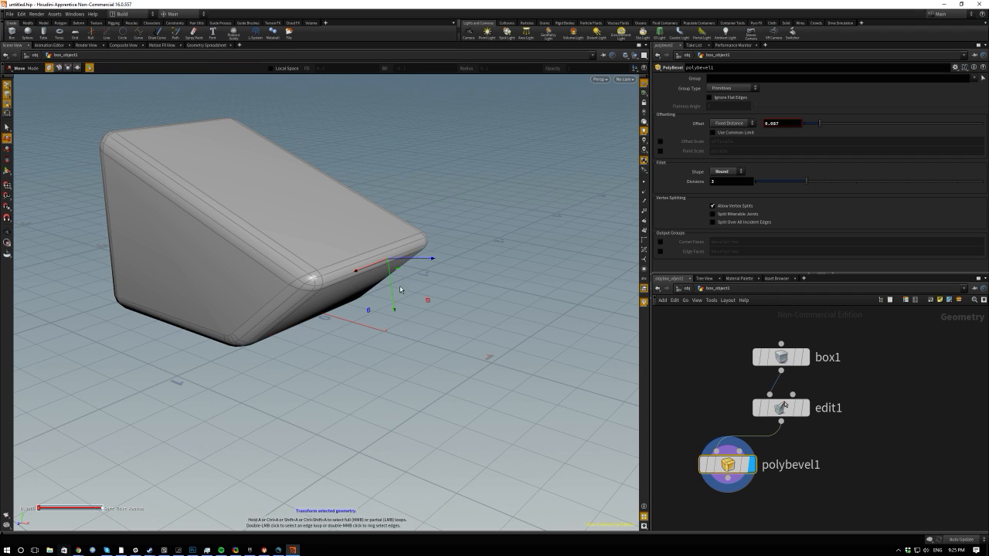
Delete the edit1 node to view polybevel1 applied directly to the original box, and undo the deletion.
left_click(807, 410)
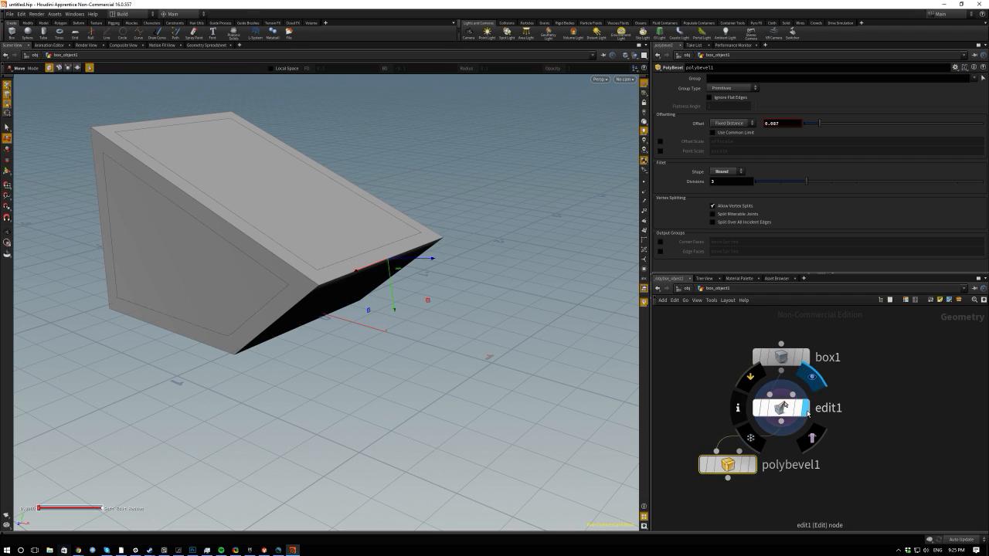
left_click_drag(666, 384, 809, 426)
key("Delete")
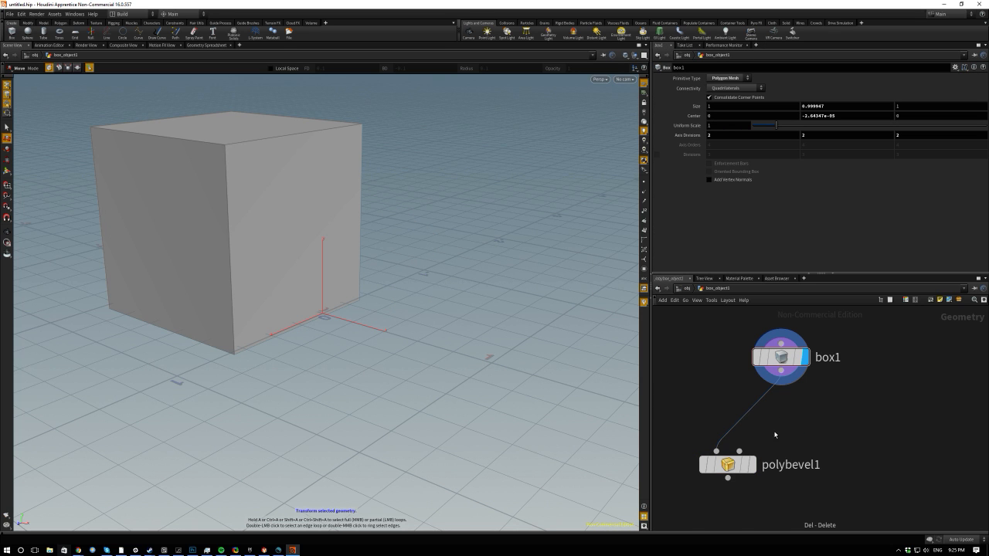
left_click(754, 466)
key("Escape")
left_click_drag(232, 163, 506, 369)
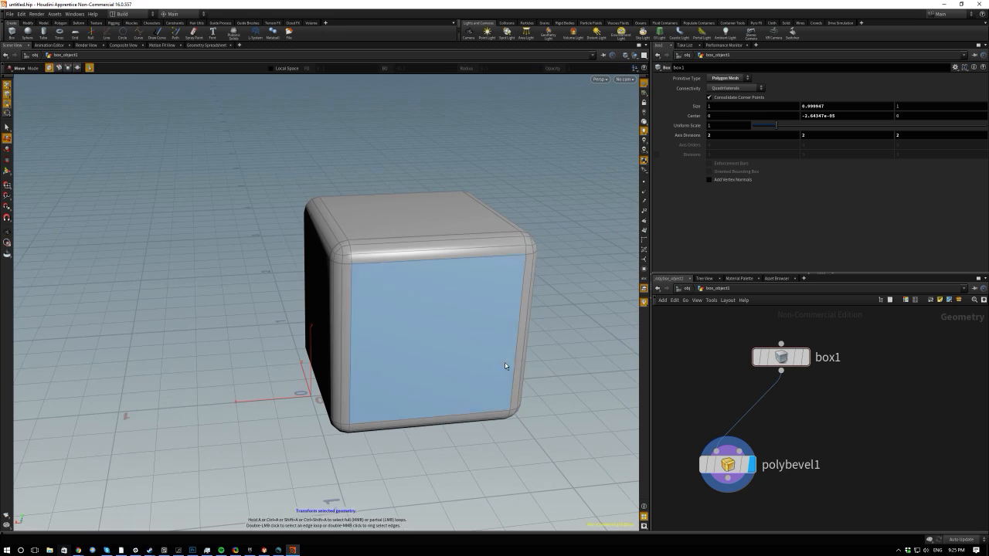
key("ctrl+z")
key("ctrl+z")
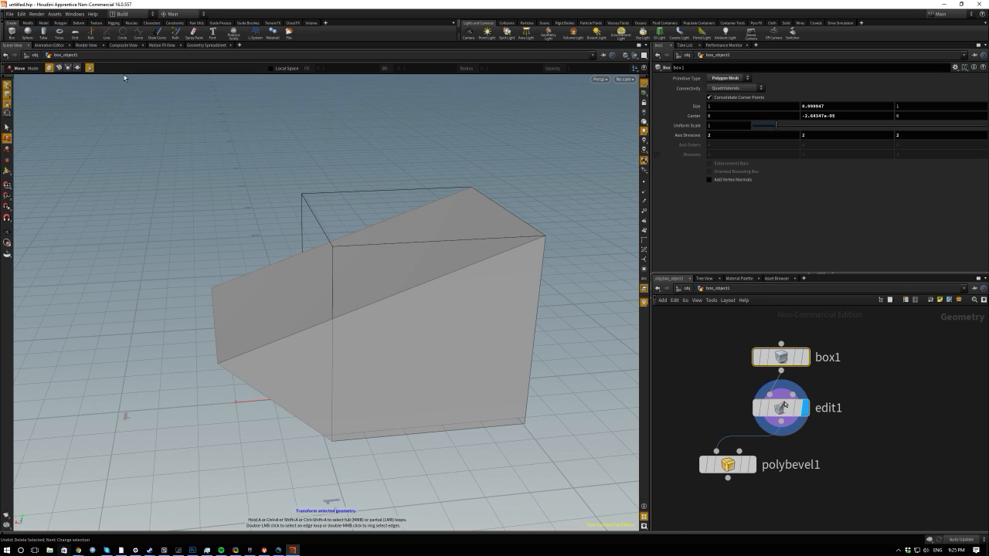
Move one upper edge of the original box about -0.34 in X and -0.47 in Y, and display polybevel1.
left_click(295, 223)
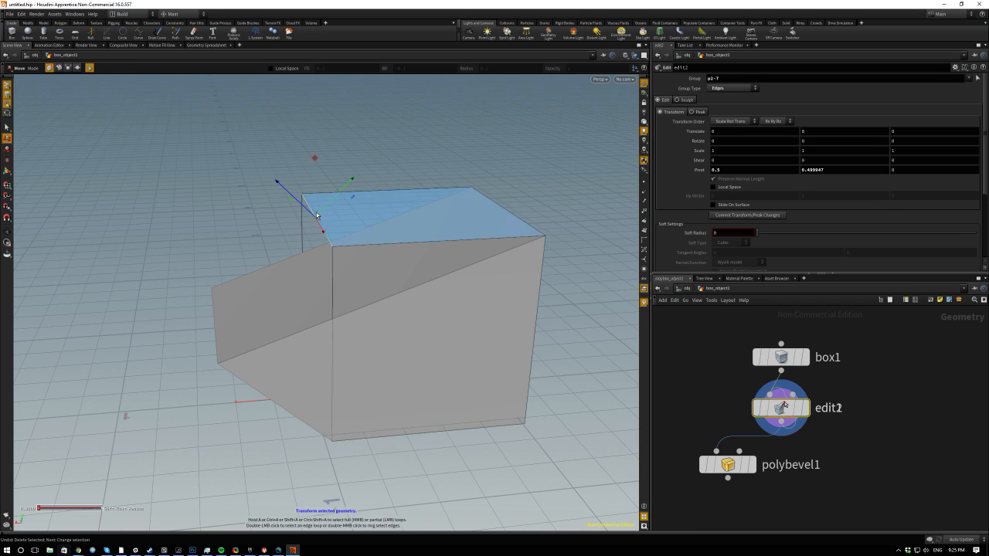
left_click(806, 408)
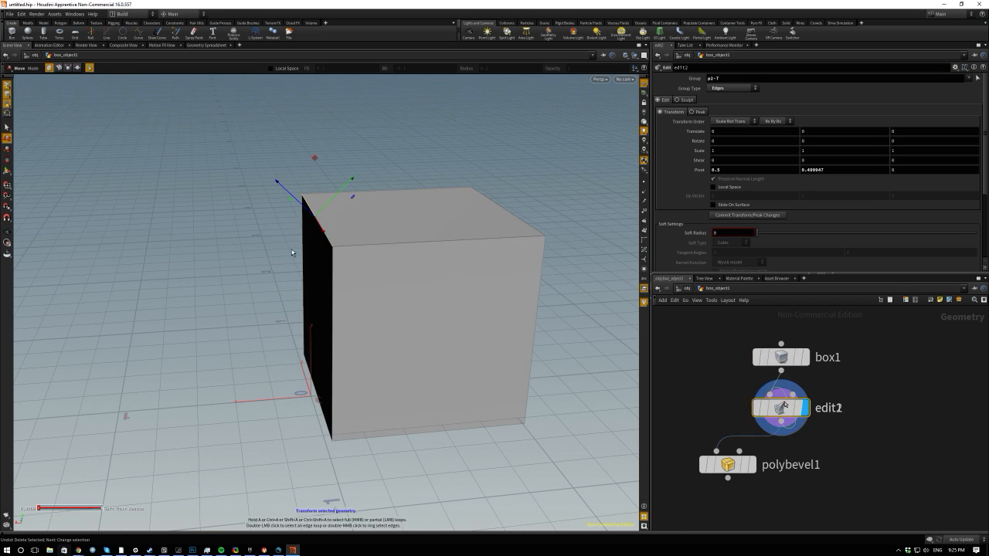
left_click_drag(350, 185, 410, 263)
left_click(754, 465)
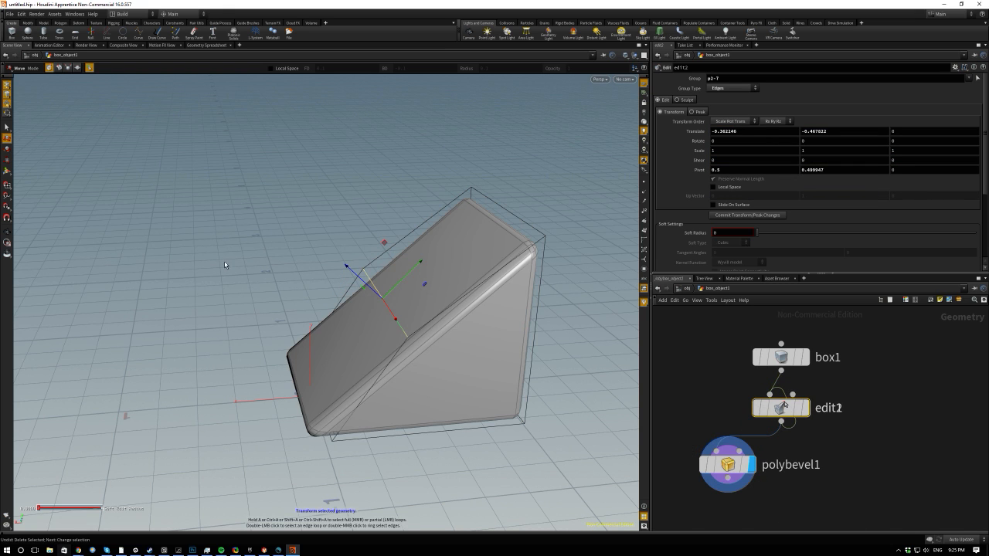
left_click_drag(218, 279, 503, 364, "alt")
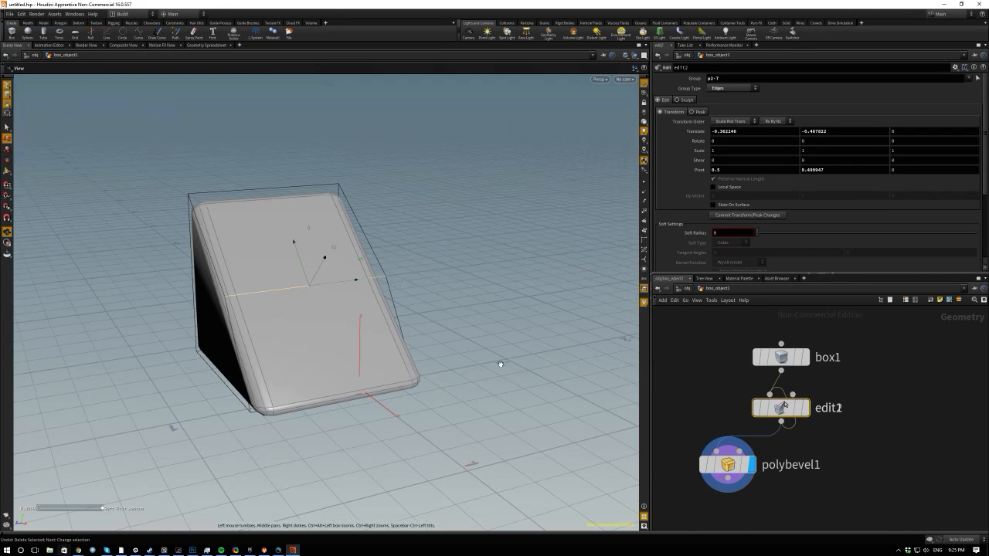
left_click_drag(700, 399, 869, 428)
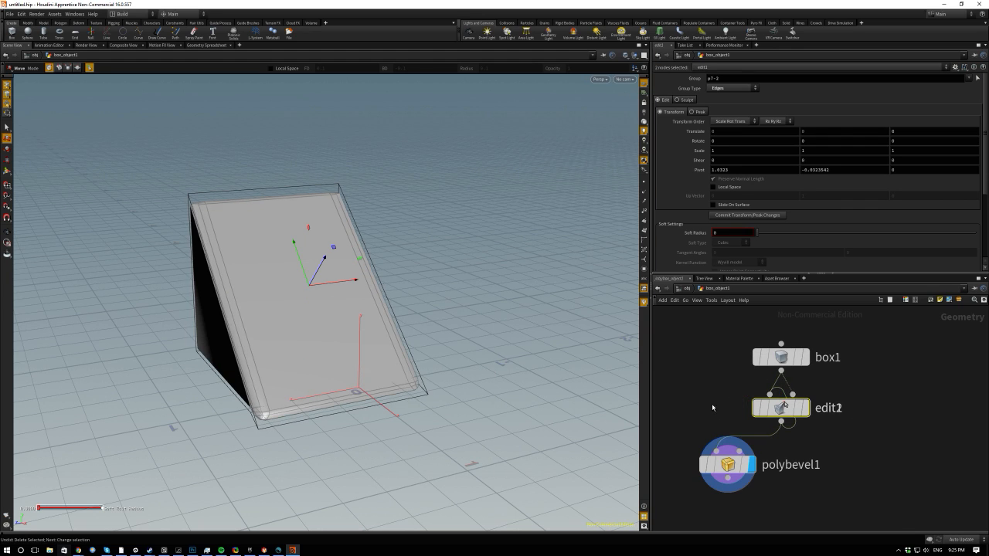
key("ctrl+z")
key("ctrl+z")
left_click(716, 381)
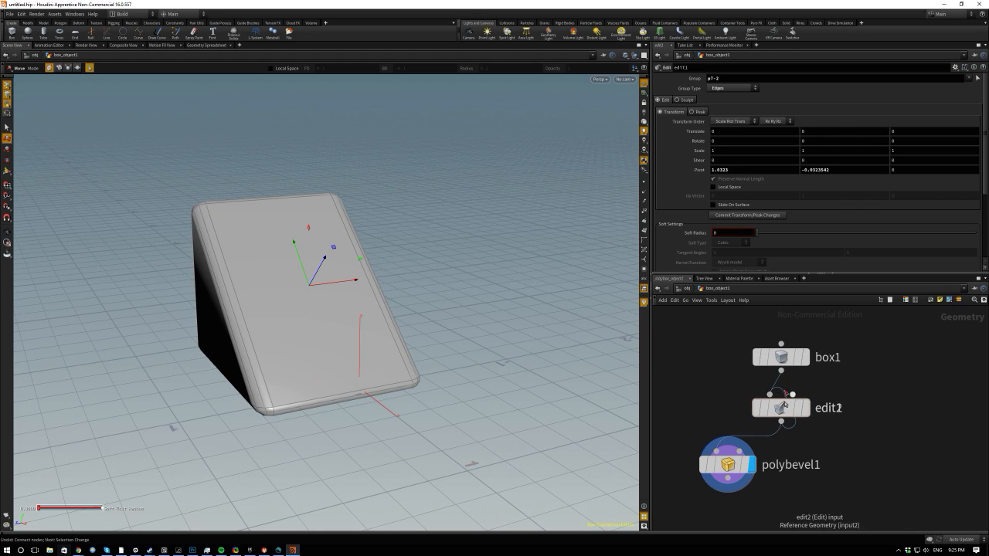
left_click(785, 405)
left_click(785, 402)
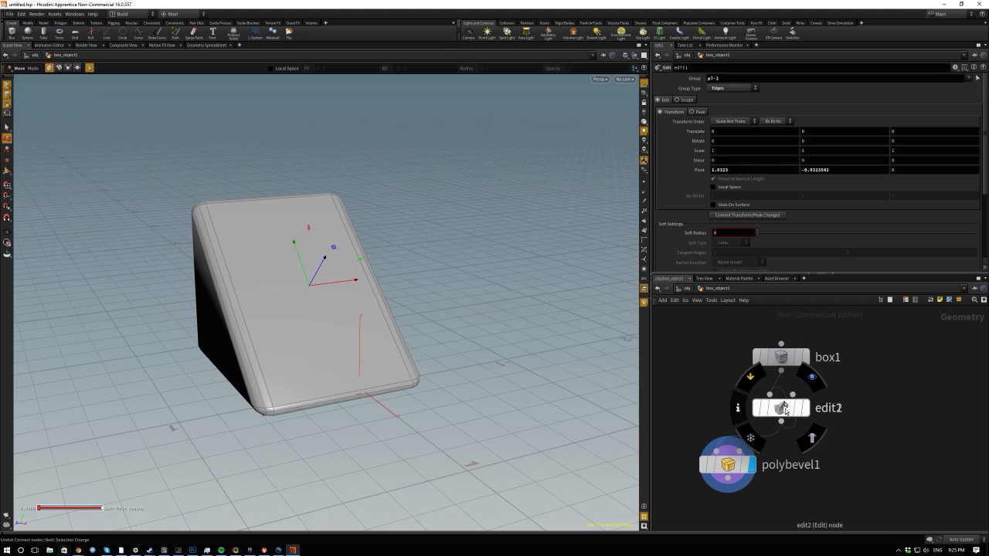
Separate the overlapping edit nodes, and delete edit1, edit2 and polybevel1 so that only box1 remains.
left_click_drag(784, 408, 896, 390)
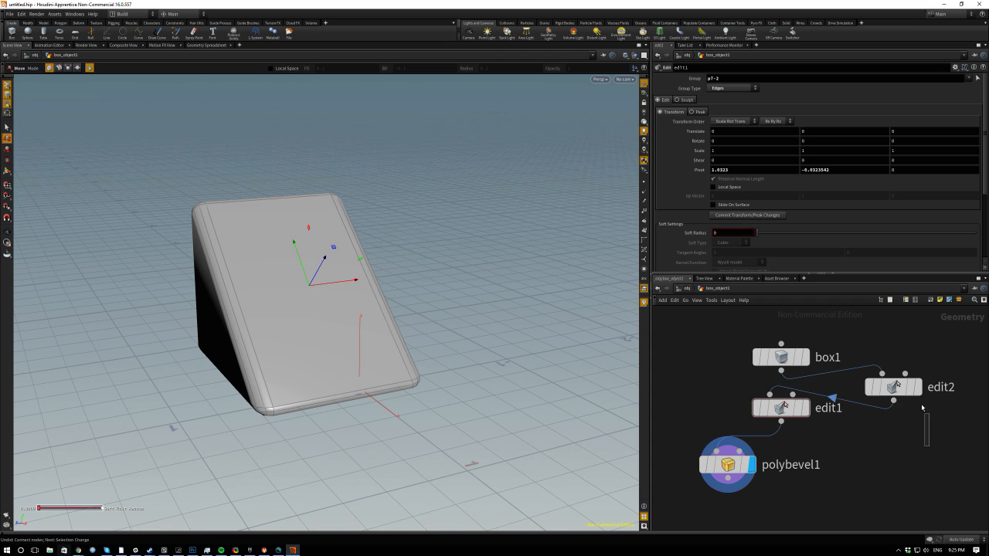
left_click_drag(709, 377, 925, 432)
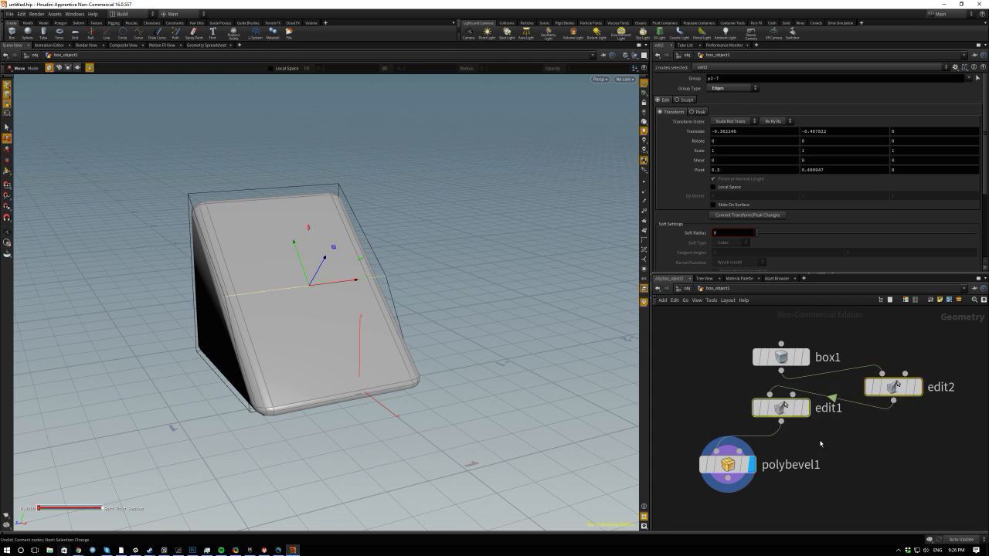
key("Delete")
left_click_drag(161, 236, 363, 286)
left_click_drag(742, 469, 740, 468)
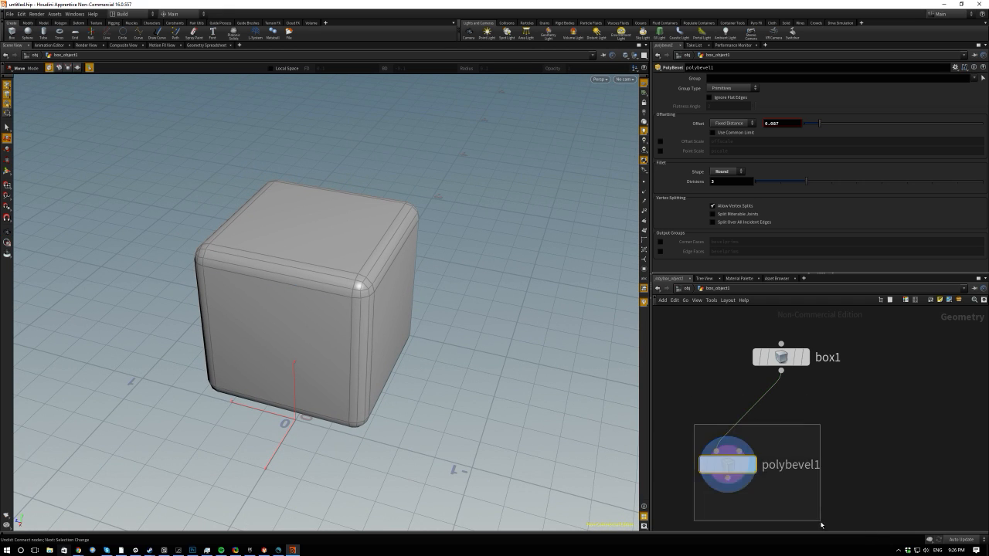
key("Delete")
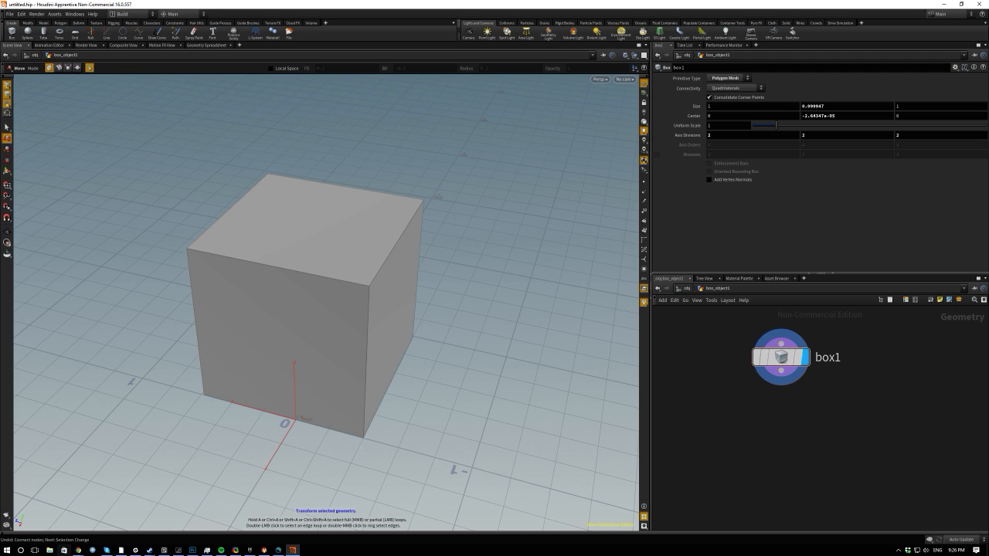
Return to the obj level of the network and select the box_object1 node.
left_click(687, 289)
scroll(811, 390, "down", 2)
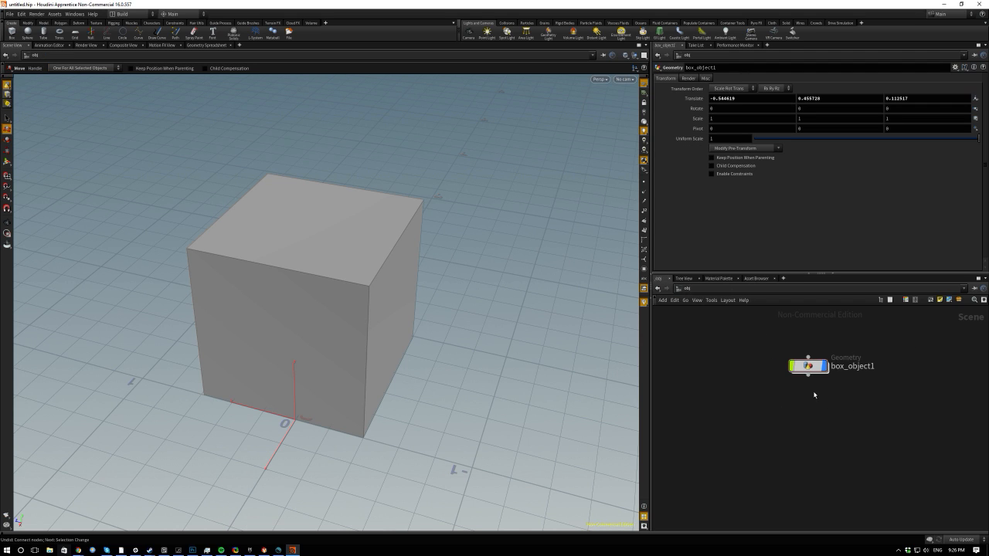
middle_click_drag(813, 471, 767, 476)
scroll(738, 388, "up", 2)
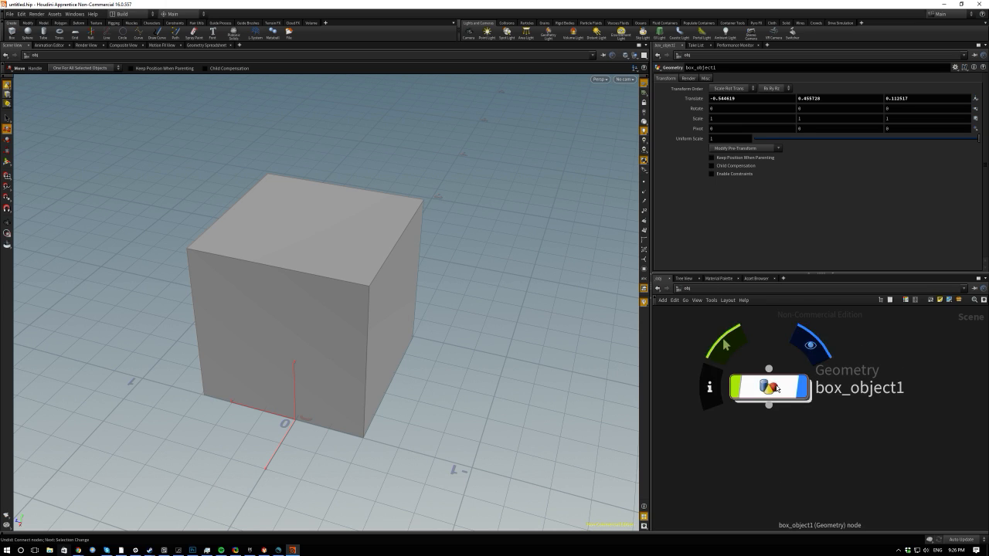
scroll(786, 459, "up", 1)
scroll(807, 409, "down", 2)
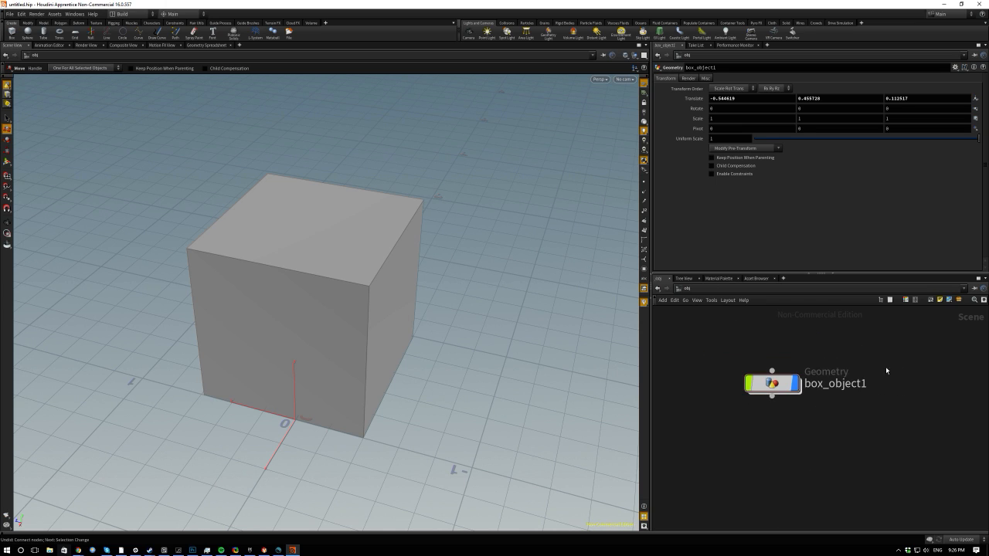
left_click(768, 384)
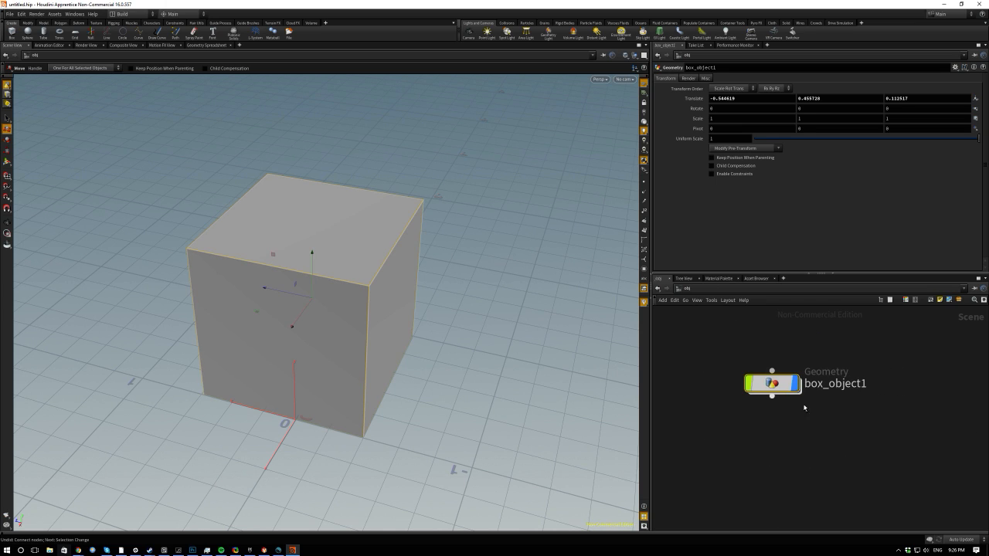
Place a default sphere beside the box, translated to about -1.16, 1.15, -0.83.
left_click(27, 32)
left_click(505, 266)
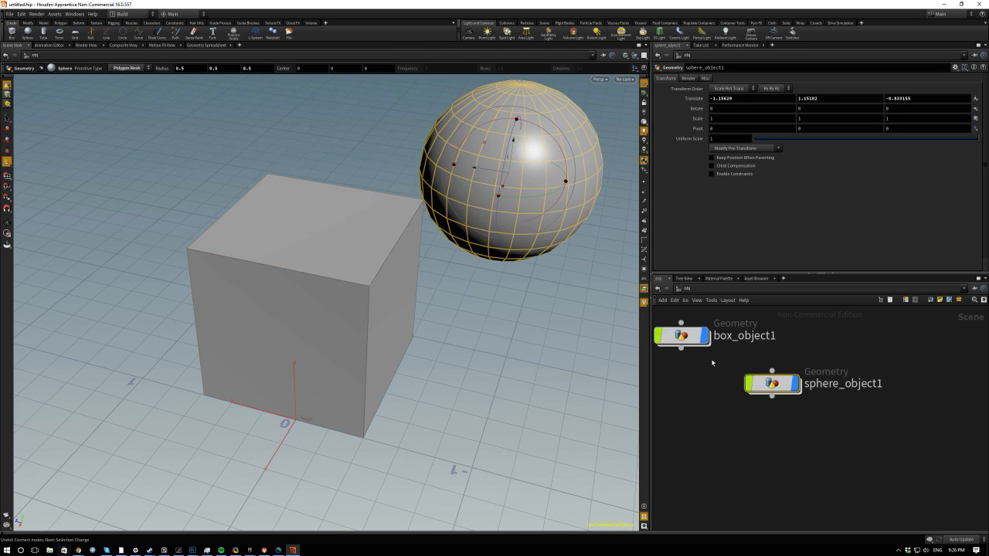
left_click(772, 370)
scroll(722, 424, "up", 1)
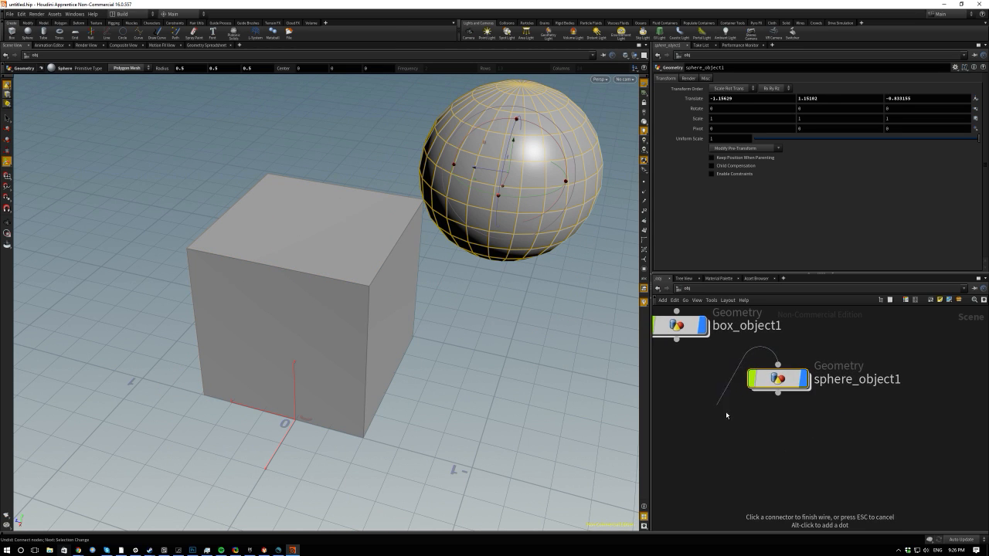
key("Escape")
scroll(692, 337, "down", 2)
middle_click_drag(700, 382, 761, 442)
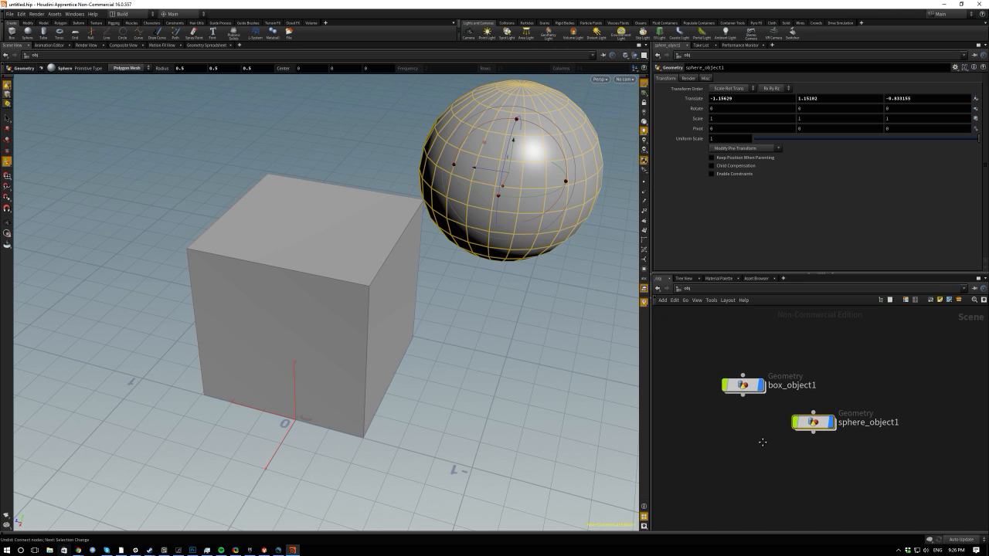
Connect the output of box_object1 to the input of sphere_object1.
left_click(742, 395)
left_click(809, 415)
left_click(762, 442)
key("ctrl+z")
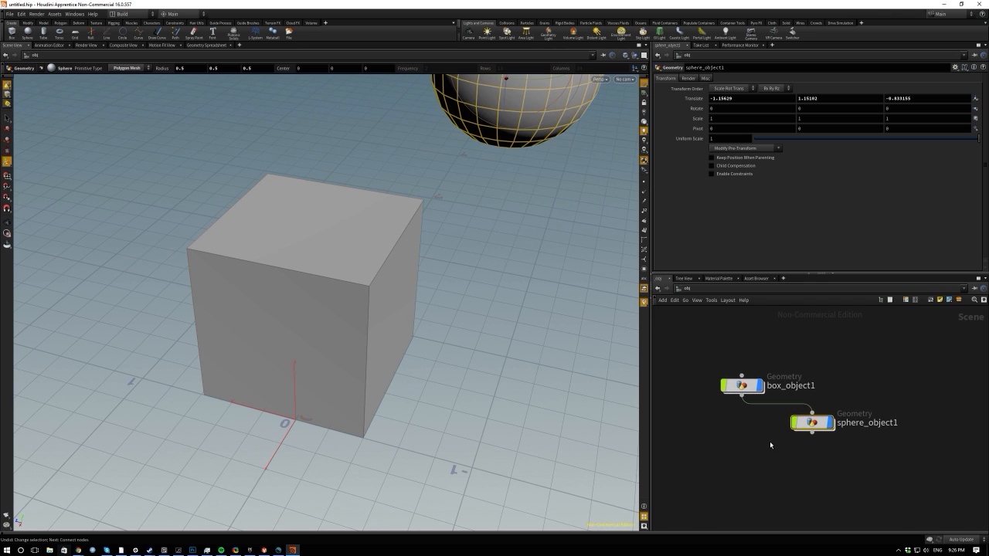
Disconnect sphere_object1 from box_object1 and delete the sphere node.
left_click(755, 431)
scroll(746, 437, "up", 1)
key("ctrl+z")
left_click(751, 427)
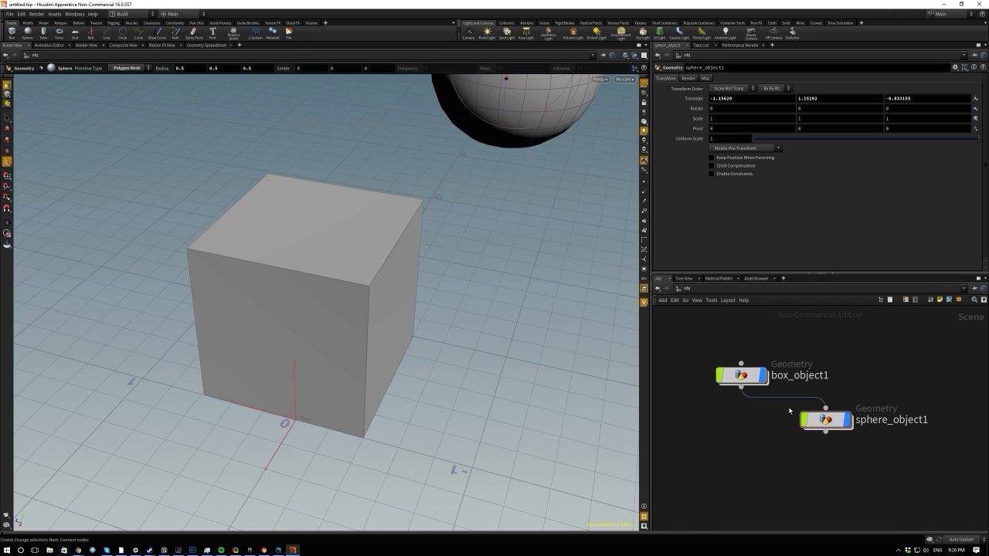
key("Delete")
left_click_drag(749, 400, 846, 453)
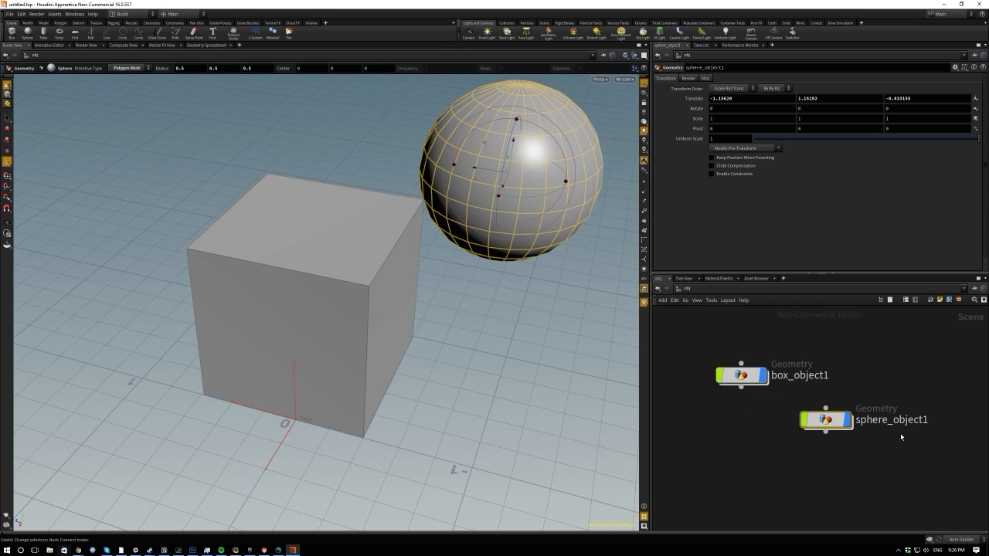
left_click_drag(901, 437, 822, 456)
key("Delete")
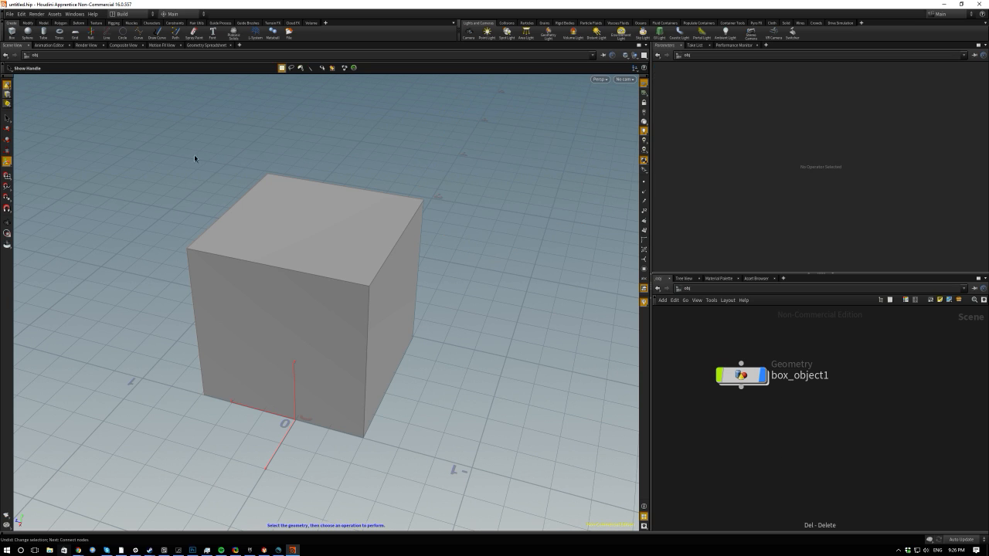
Select the box in the viewport and activate the Select tool.
left_click(306, 300)
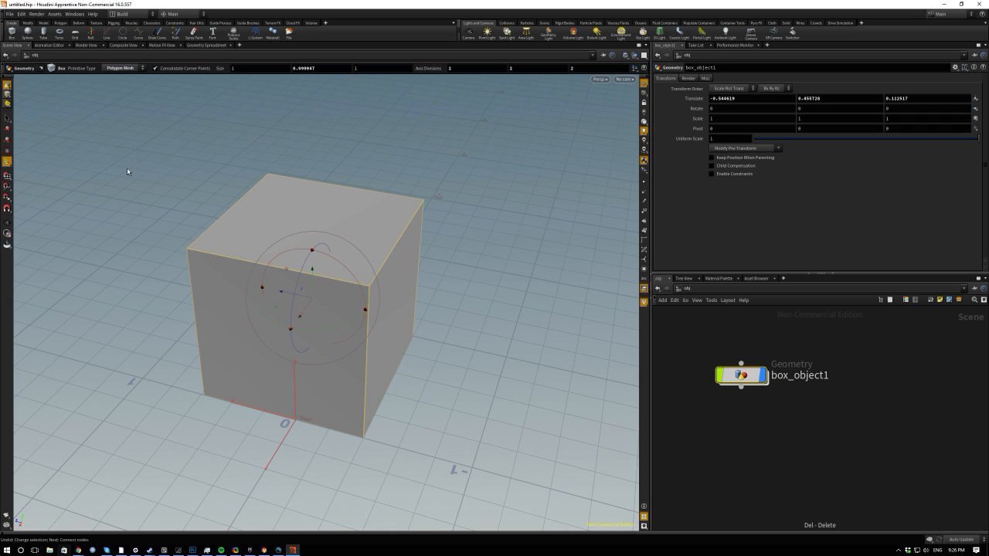
key("s")
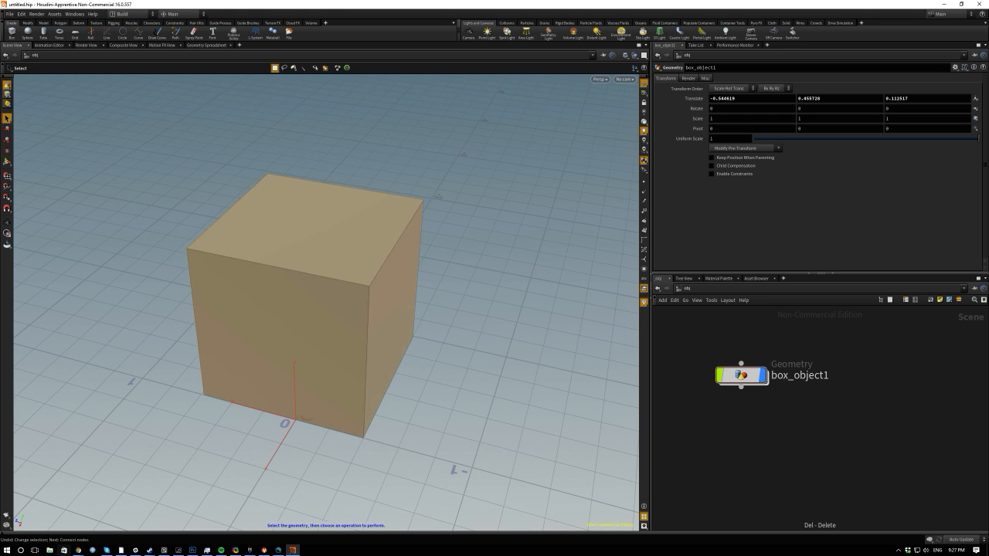
left_click(195, 246)
left_click_drag(423, 373, 422, 373)
left_click_drag(292, 321, 342, 348, "alt")
left_click_drag(464, 314, 291, 236, "alt")
mouse_move(237, 280)
left_mouse_down("alt")
mouse_move(289, 258)
mouse_move(222, 280)
left_mouse_up("alt")
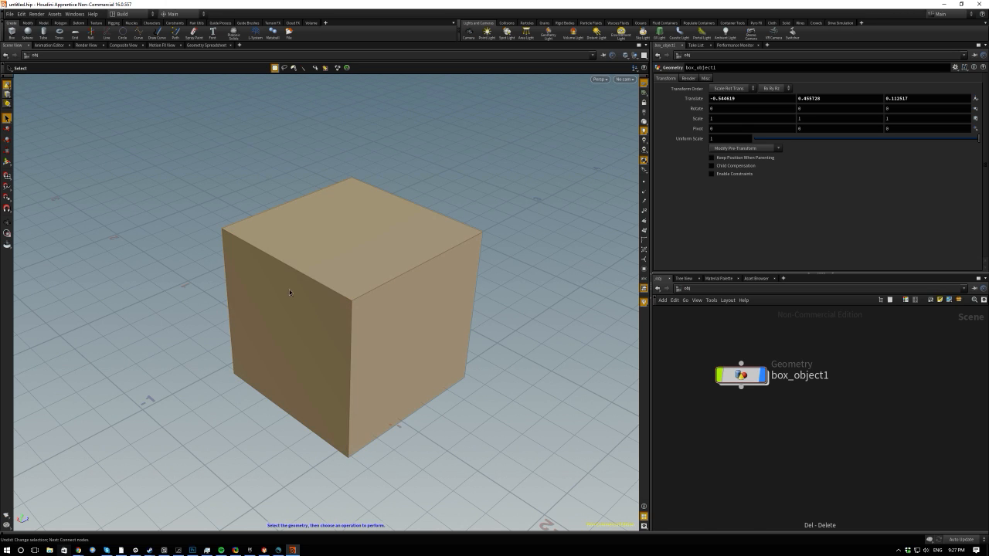
Alternate the selection mode between points and objects on the box, finishing in object selection.
key("2")
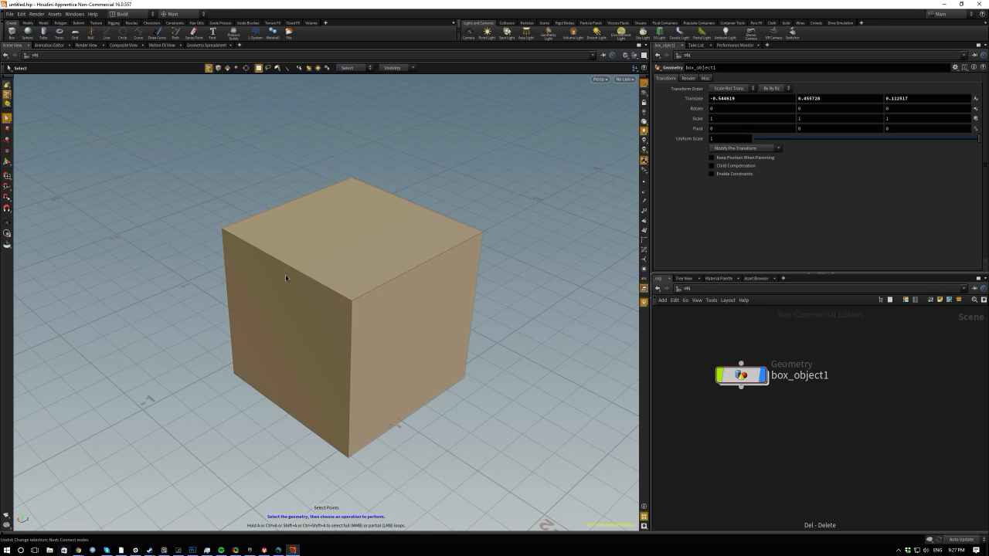
key("1")
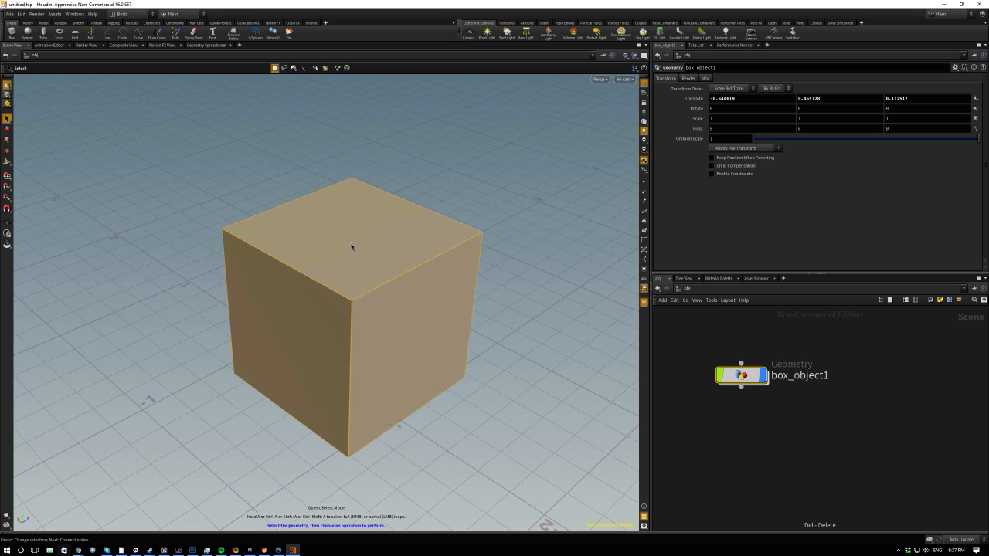
key("2")
key("1")
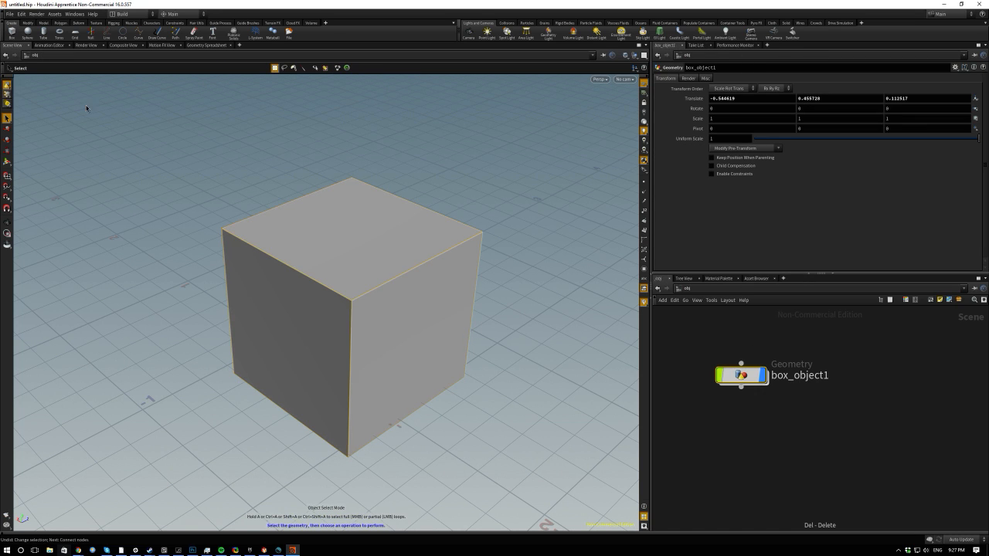
Display the scene in wireframe and shift the box slightly with the Move tool, to about -0.54, 0.45, 0.11.
right_click(8, 124)
left_click(11, 129)
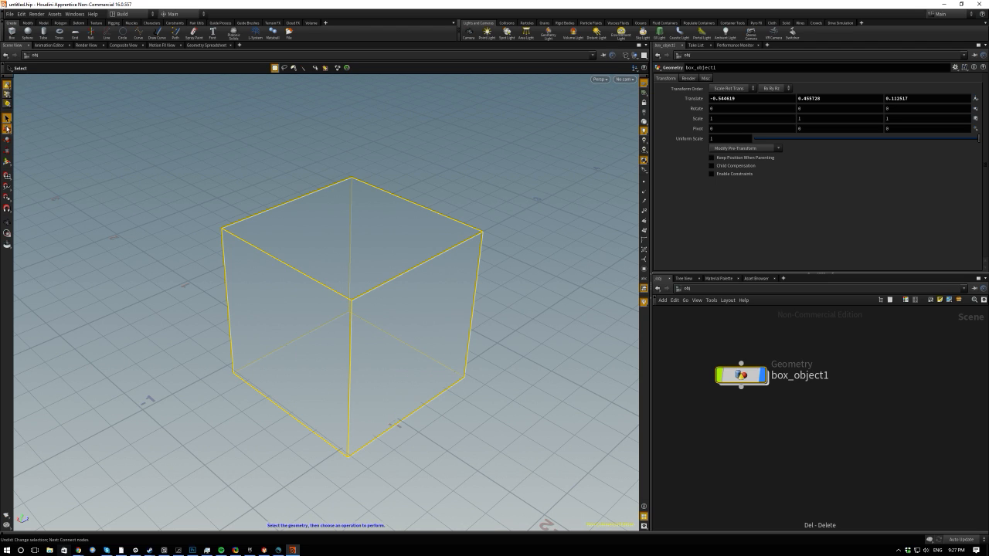
left_click(7, 129)
left_click(7, 118)
left_click(7, 129)
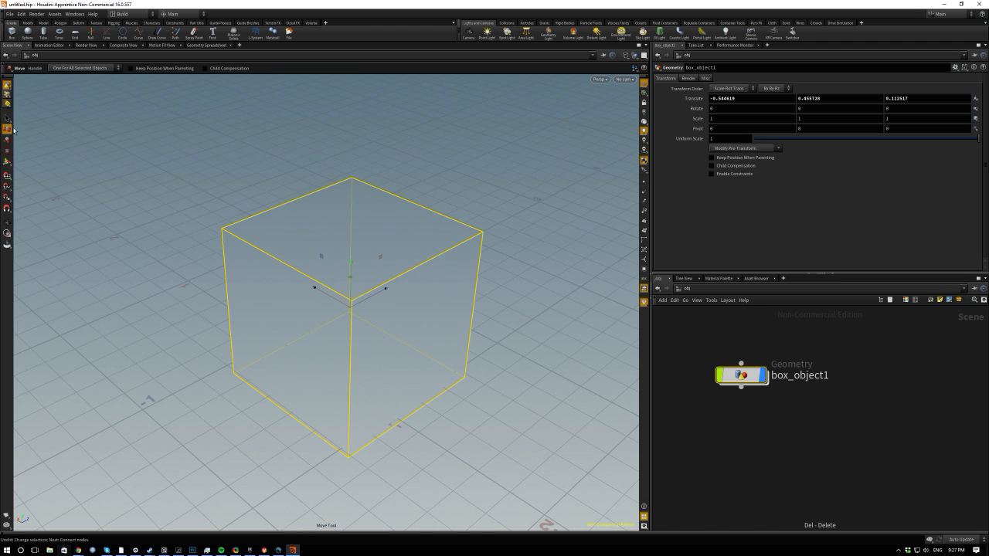
left_click(195, 161)
left_click(329, 250)
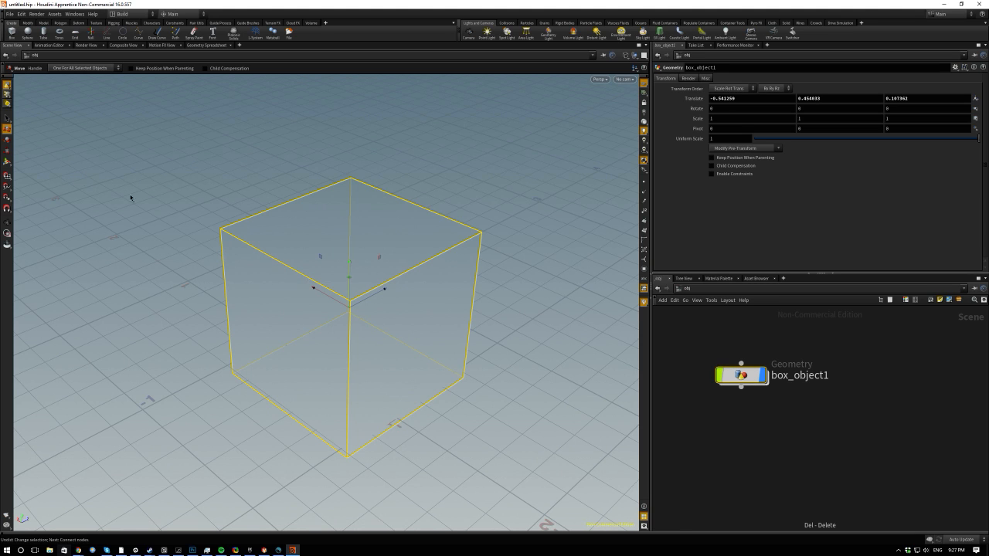
Deselect the box and place a default sphere at about 1.12, 0.89, -0.35 and a default tube at about 0.52, 1.21, 0.59.
left_click(7, 117)
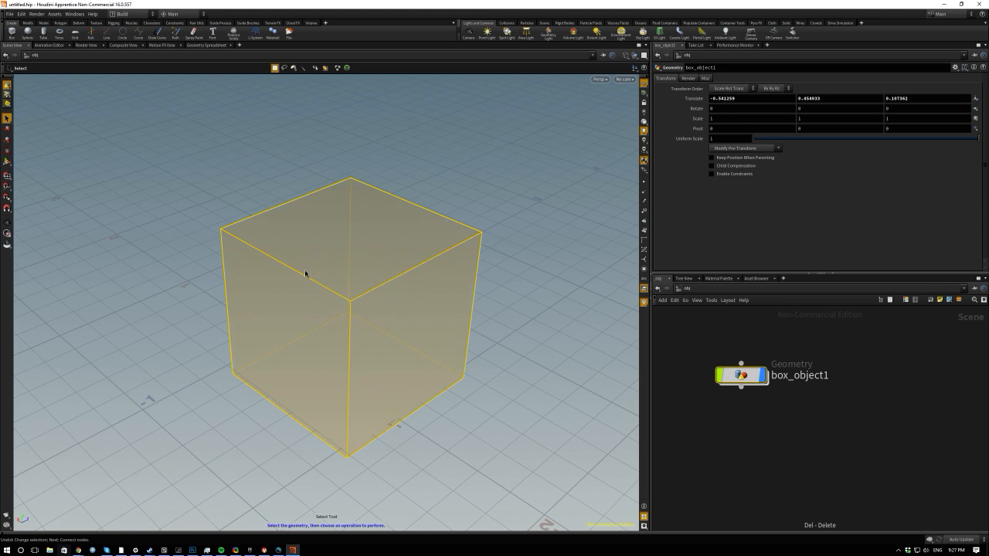
left_click(116, 195)
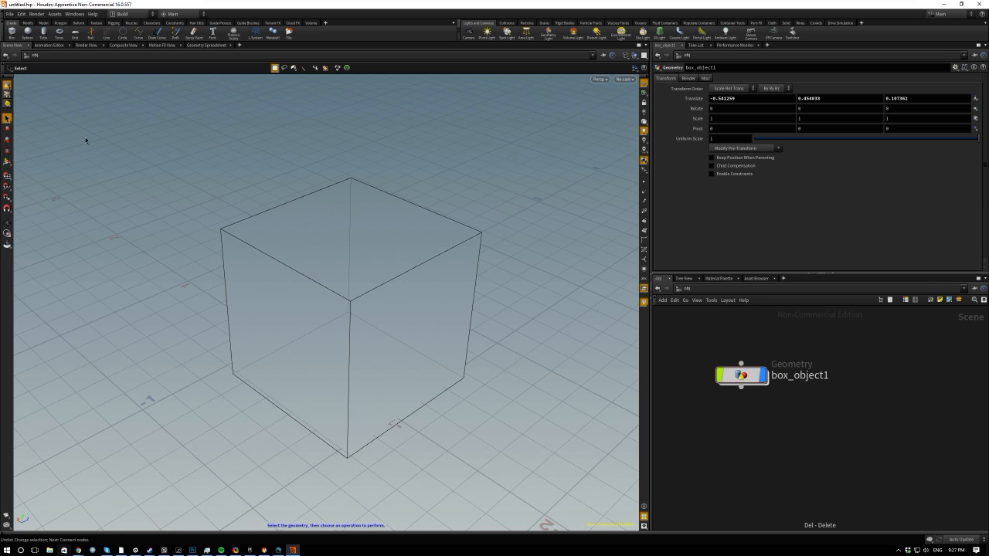
left_click(28, 32)
left_click(195, 206)
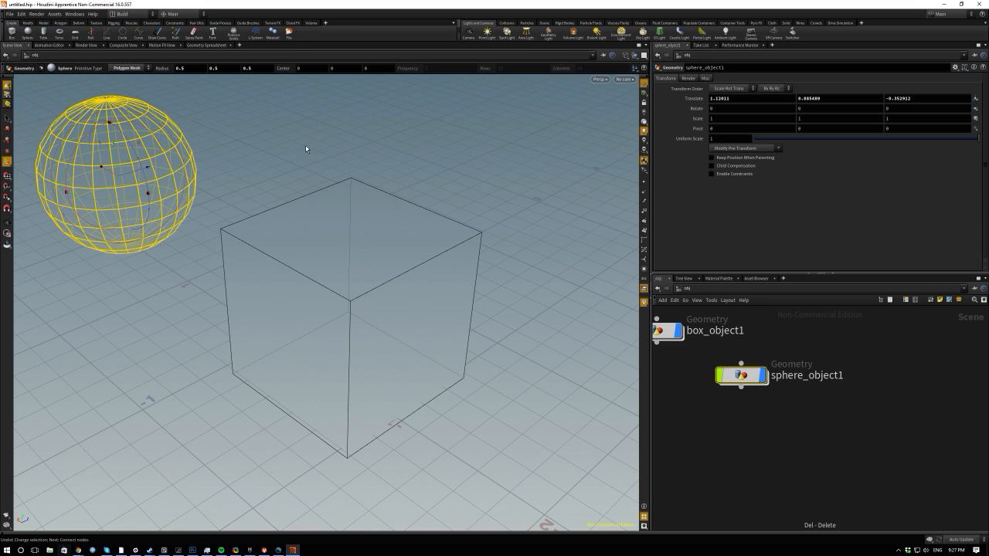
left_click(43, 32)
left_click(285, 132)
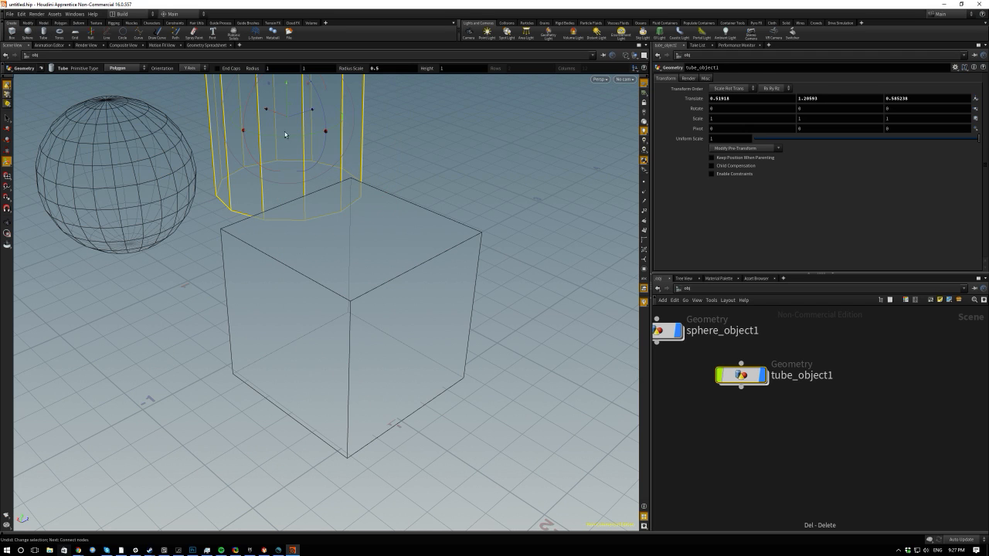
Move the tube to about 0.21, 1.47, 1.32 and rotate it to about -4.1, 9.9, -63.8.
key("Escape")
left_click_drag(219, 271, 201, 254)
left_click(7, 175)
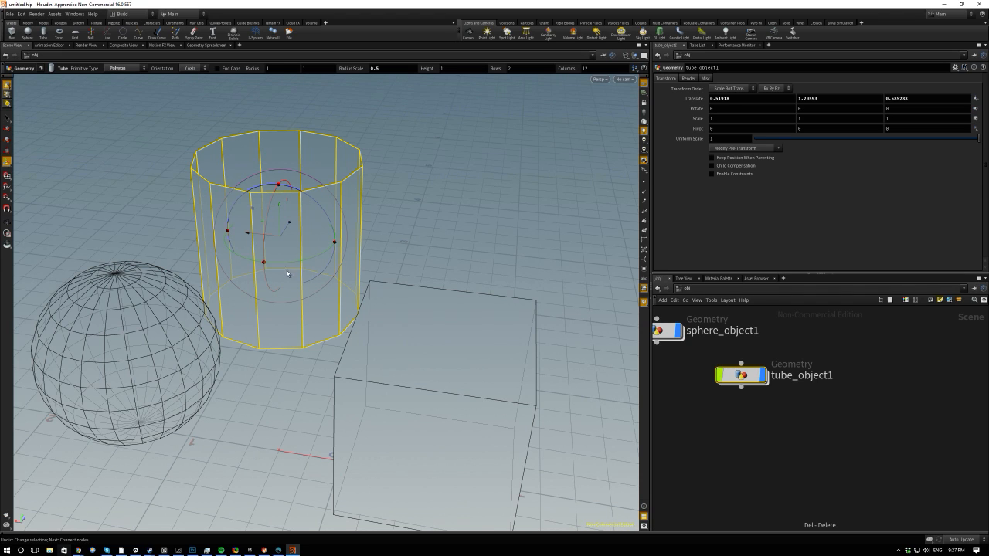
left_click_drag(283, 260, 312, 255)
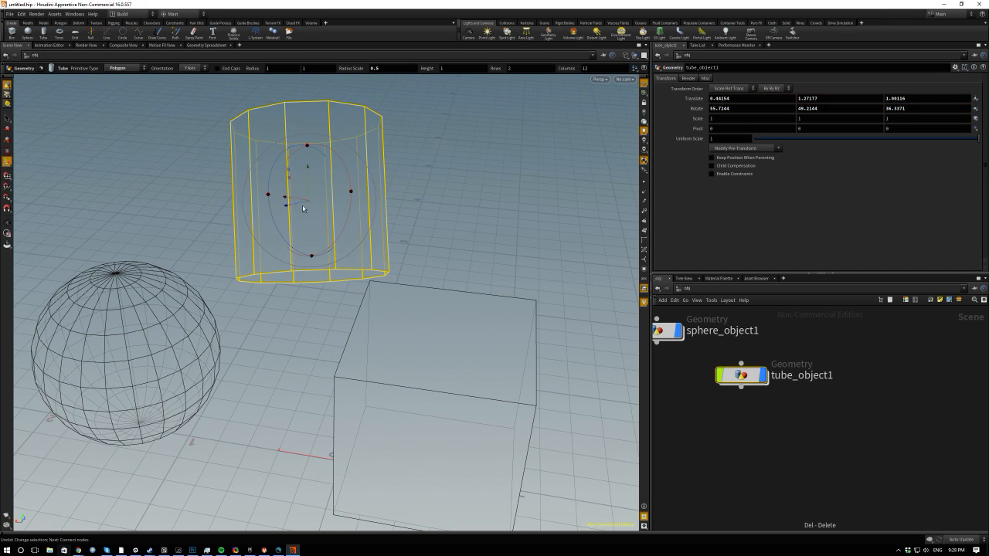
left_click_drag(311, 201, 131, 193)
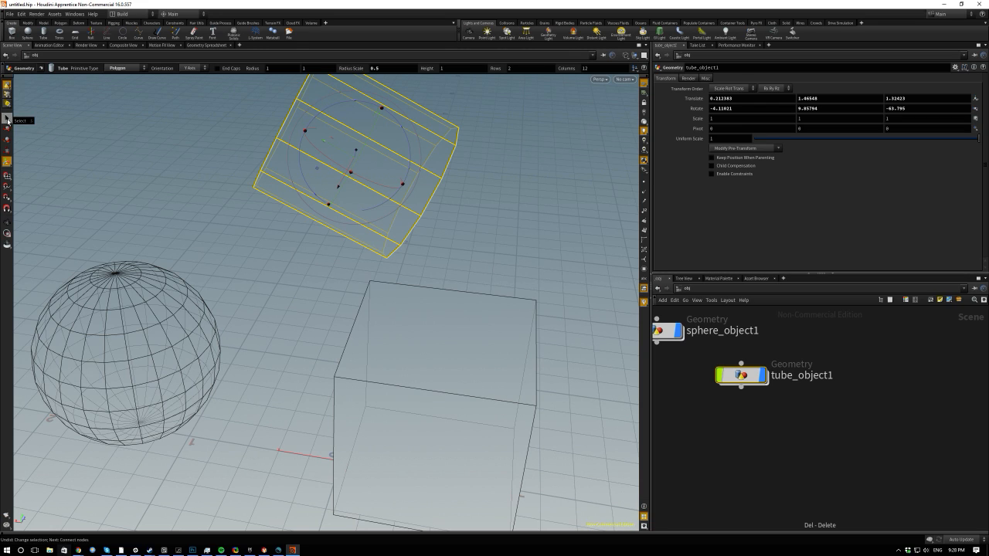
Activate the Select tool and select the box, sphere and tube one at a time, finishing with the box.
key("s")
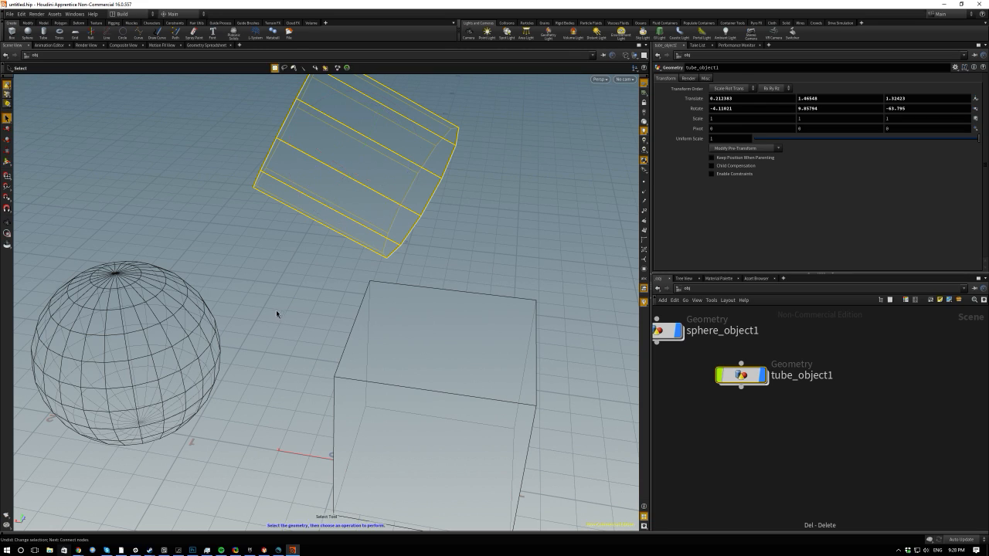
left_click(440, 368)
left_click(92, 343)
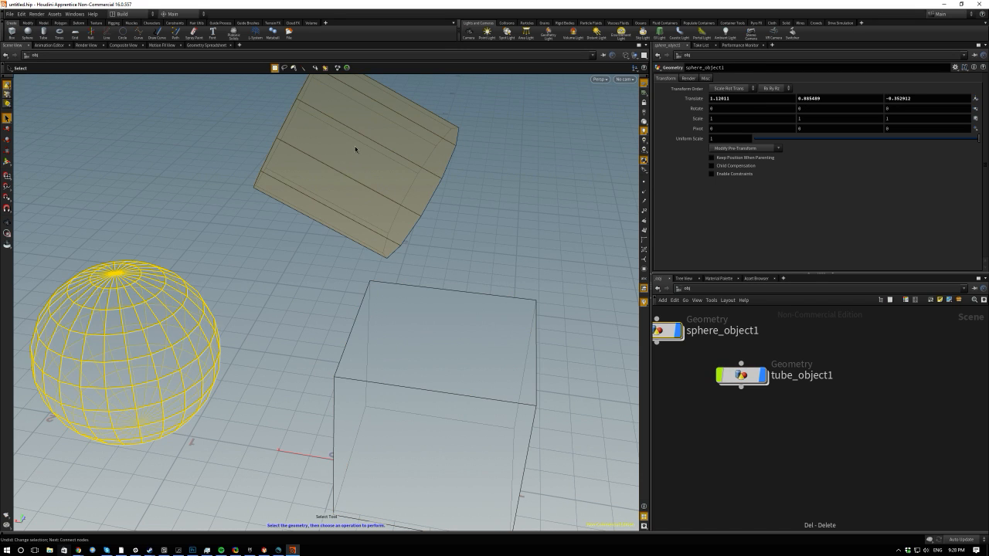
left_click(353, 150)
left_click(134, 368)
left_click(364, 353)
Select the tube and the box together with an area selection, and clear the selection.
left_click_drag(269, 244, 325, 367)
mouse_move(255, 278)
left_mouse_down()
mouse_move(336, 332)
mouse_move(329, 311)
left_mouse_up()
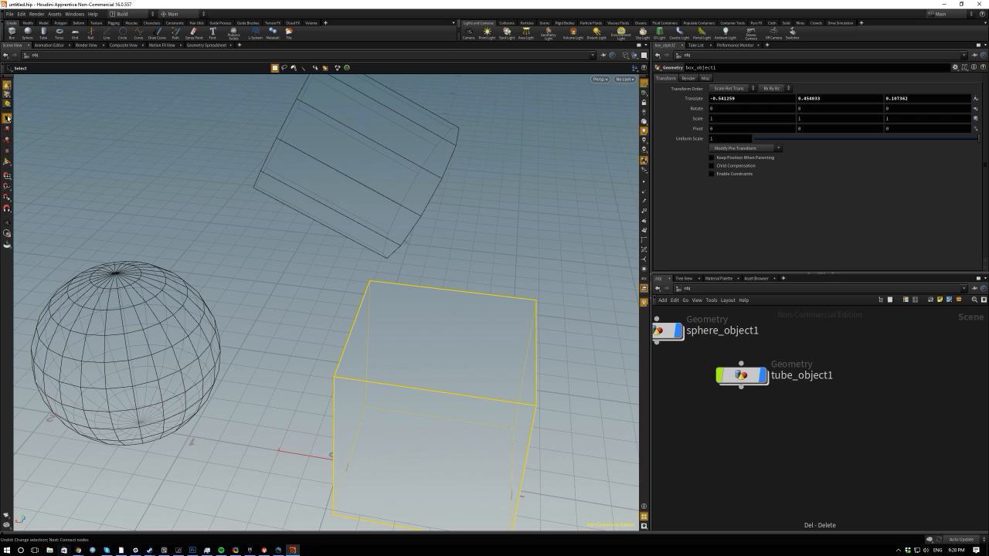
left_click_drag(250, 236, 214, 236)
left_click_drag(275, 261, 258, 271)
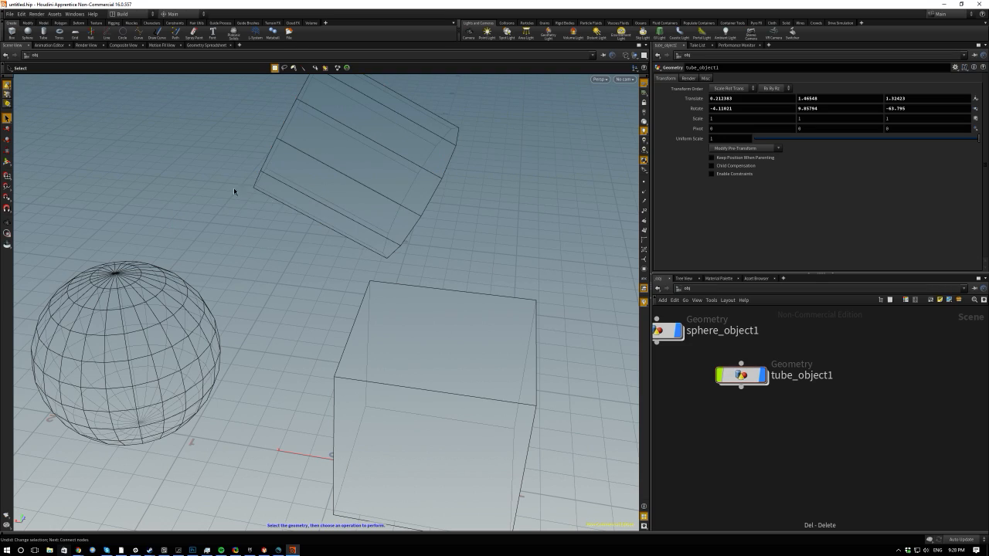
left_click_drag(233, 187, 259, 255, "alt")
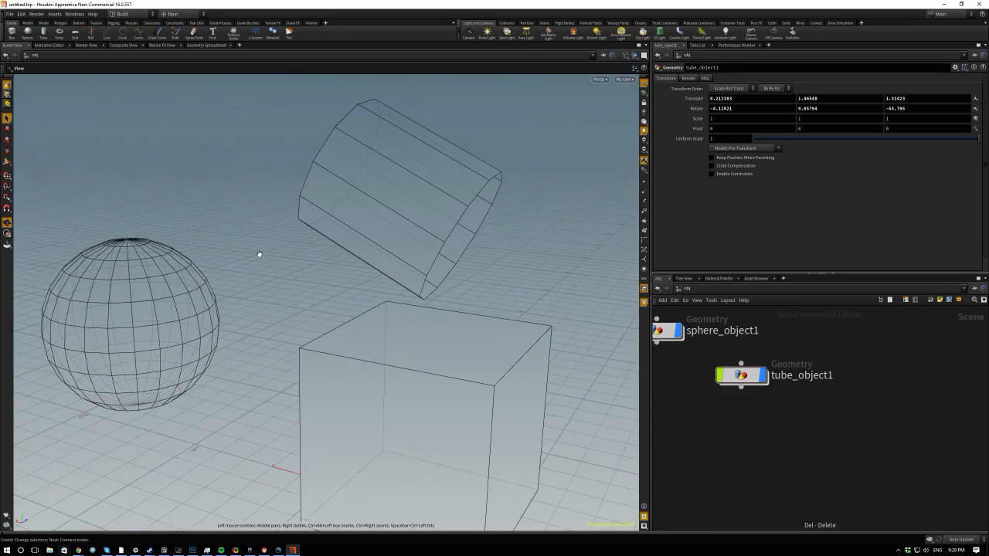
left_click(358, 254)
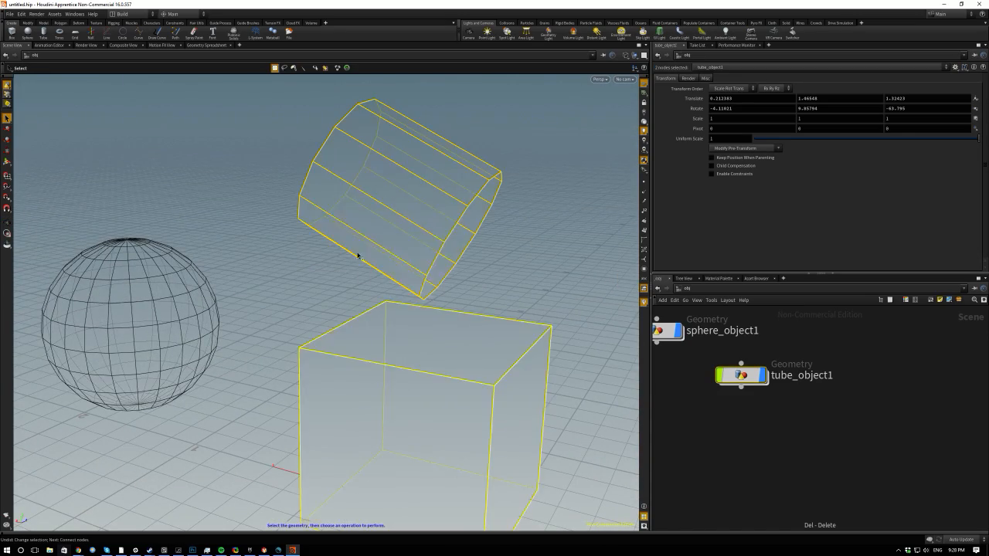
left_click(232, 240)
Select the objects individually in the viewport again, alternating between the tube and the box, and finish with the tube selected.
mouse_move(354, 172)
left_mouse_down("alt")
mouse_move(262, 283)
mouse_move(194, 224)
mouse_move(424, 267)
mouse_move(314, 294)
mouse_move(249, 265)
mouse_move(376, 245)
mouse_move(353, 245)
mouse_move(227, 172)
left_mouse_up("alt")
left_click(424, 161)
left_click(254, 290)
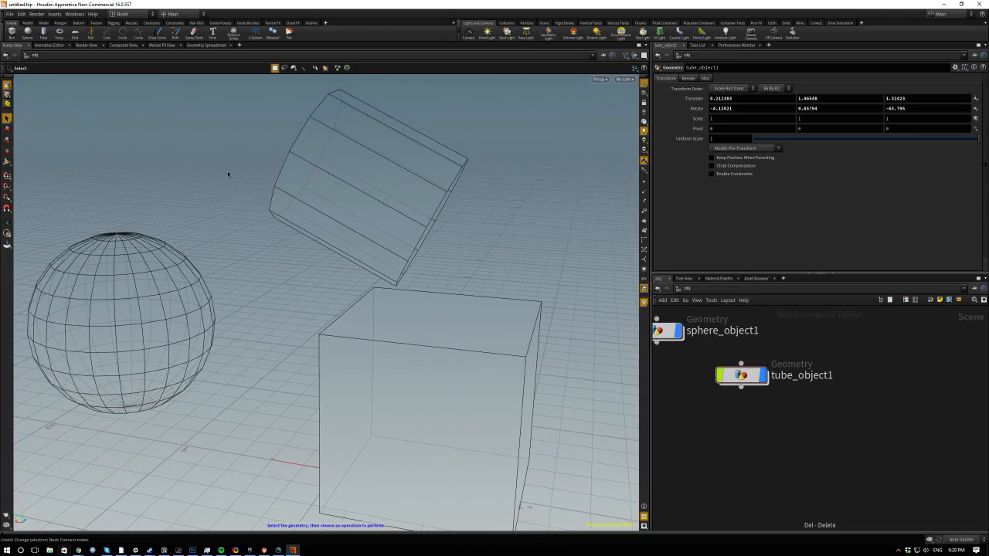
left_click(159, 246)
left_click(158, 245)
left_click(329, 218)
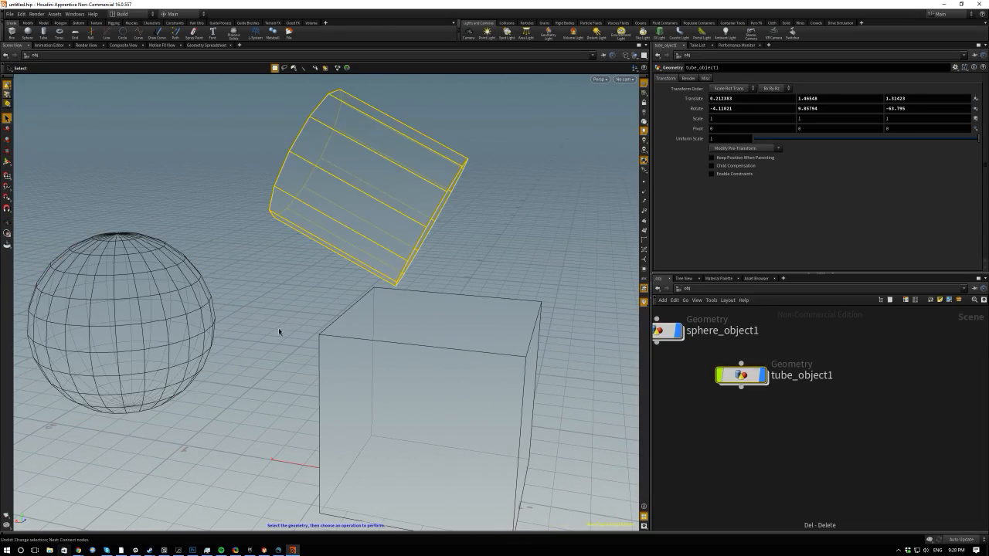
left_click(340, 360)
left_click(323, 195)
left_click(410, 366)
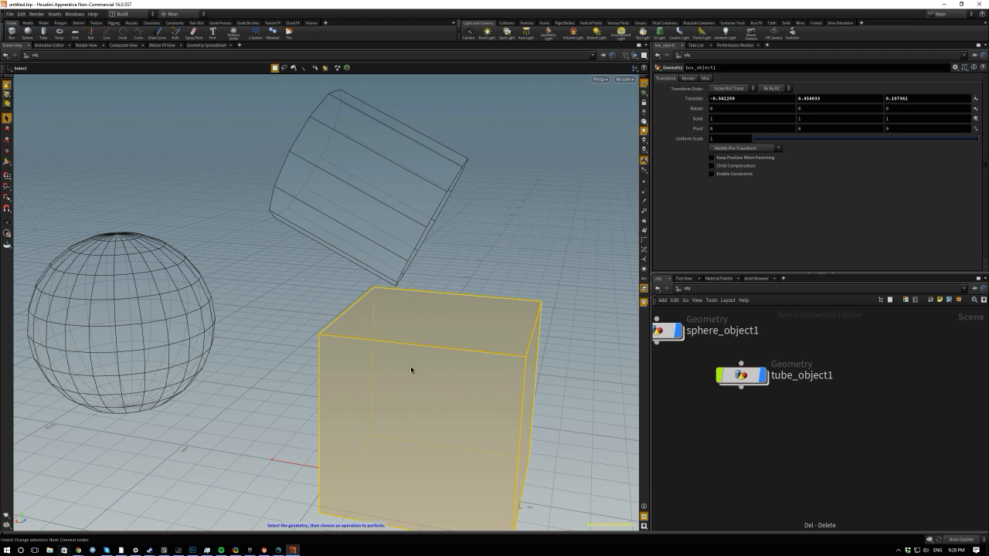
left_click(568, 122)
left_click(371, 270)
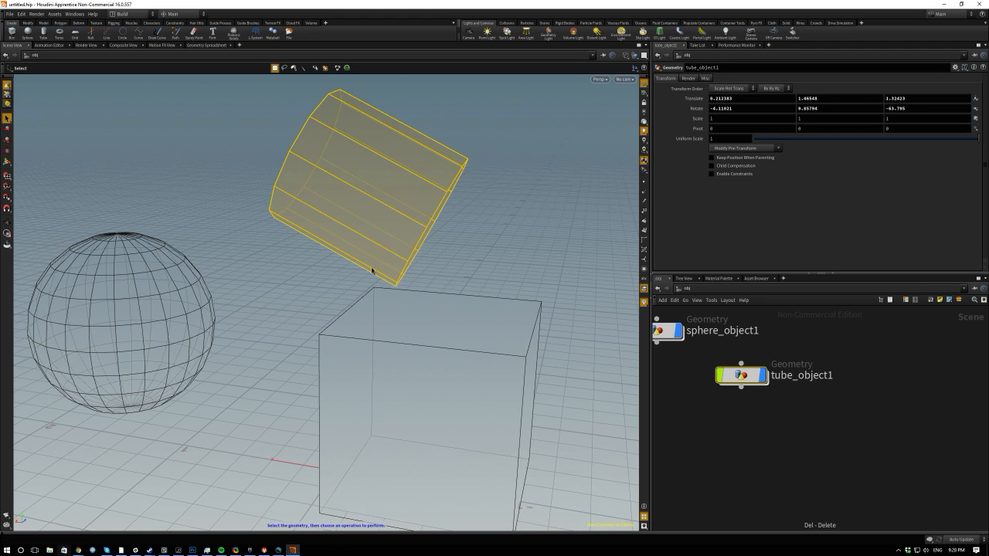
Enter the tube's geometry level and cycle through the edge, primitive and point selection modes.
key("Return")
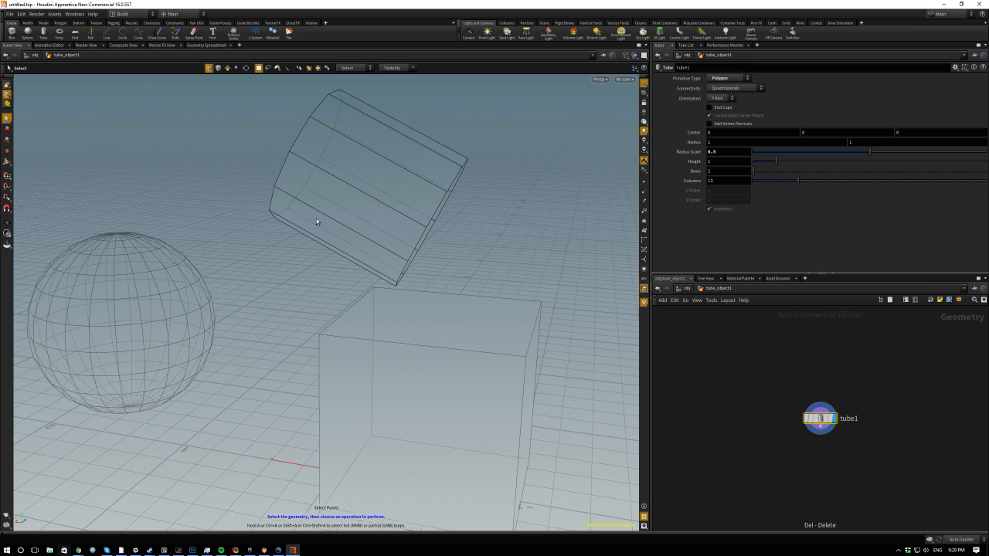
key("3")
key("4")
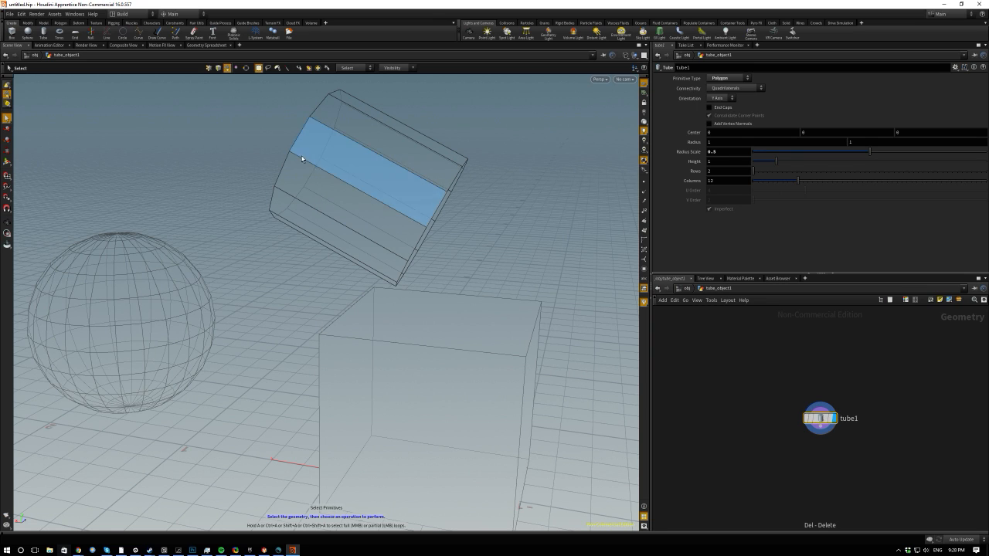
left_click(209, 69)
key("3")
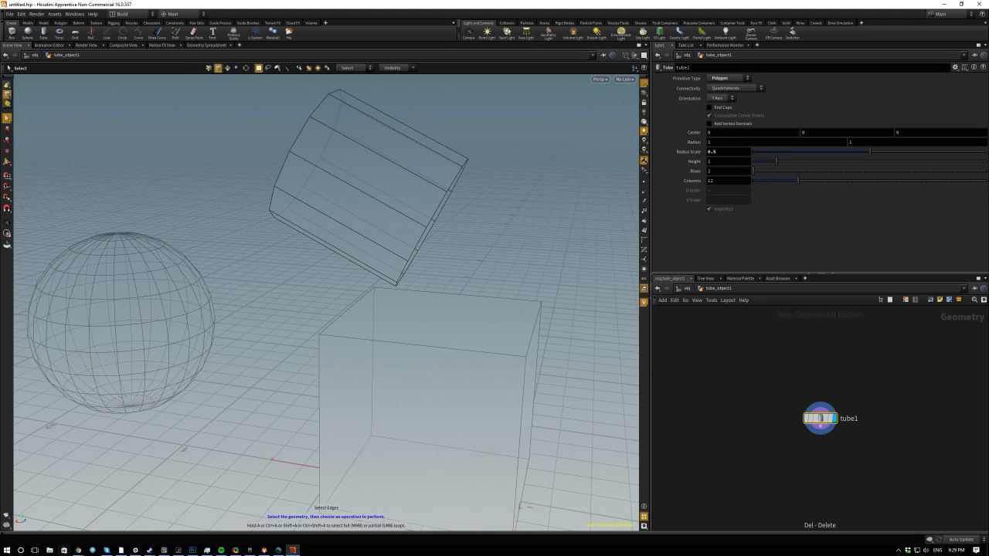
Select two adjacent side faces and one far-side face of the tube in primitive mode, and show the Modify tools.
left_click(334, 153)
left_click(322, 173)
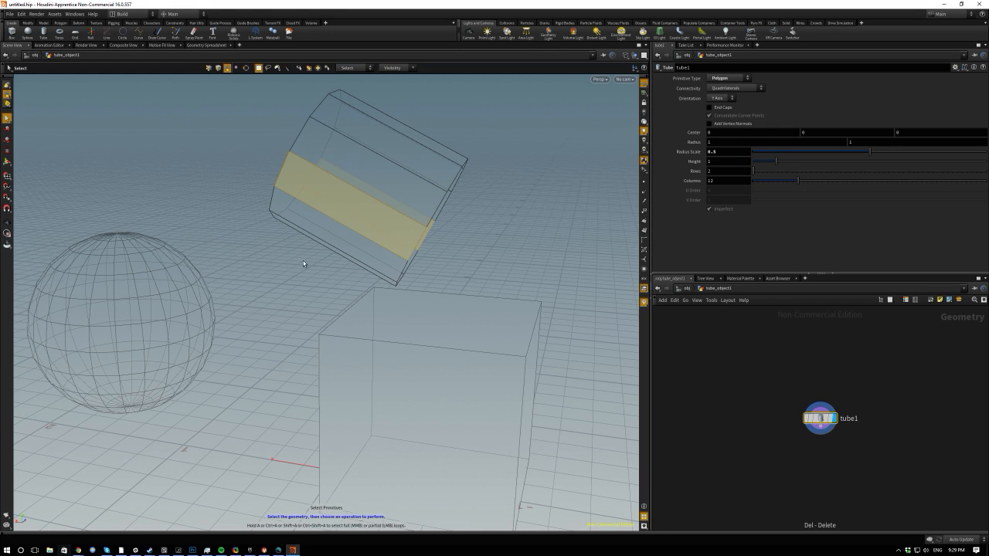
left_click(356, 176, "shift")
left_click_drag(503, 272, 466, 256, "alt")
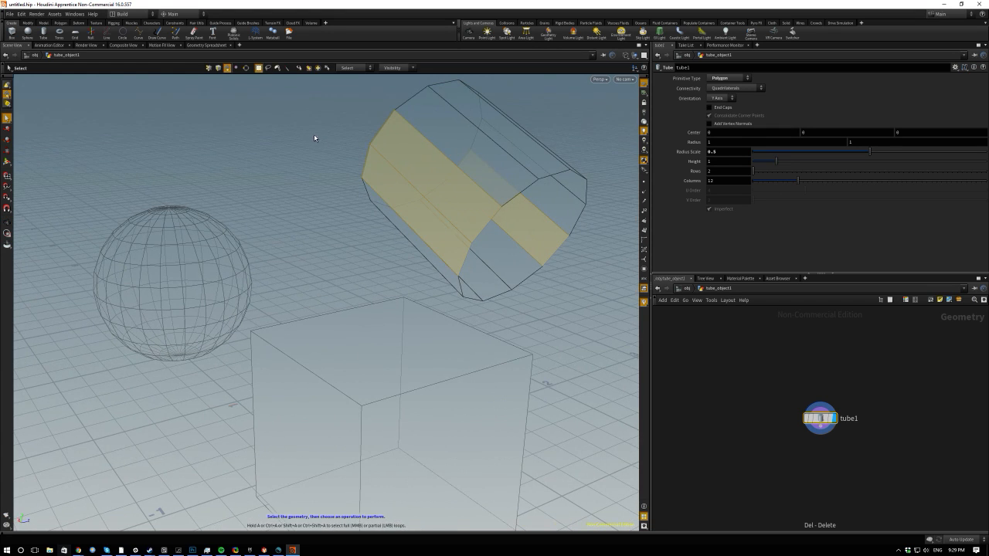
left_click(28, 23)
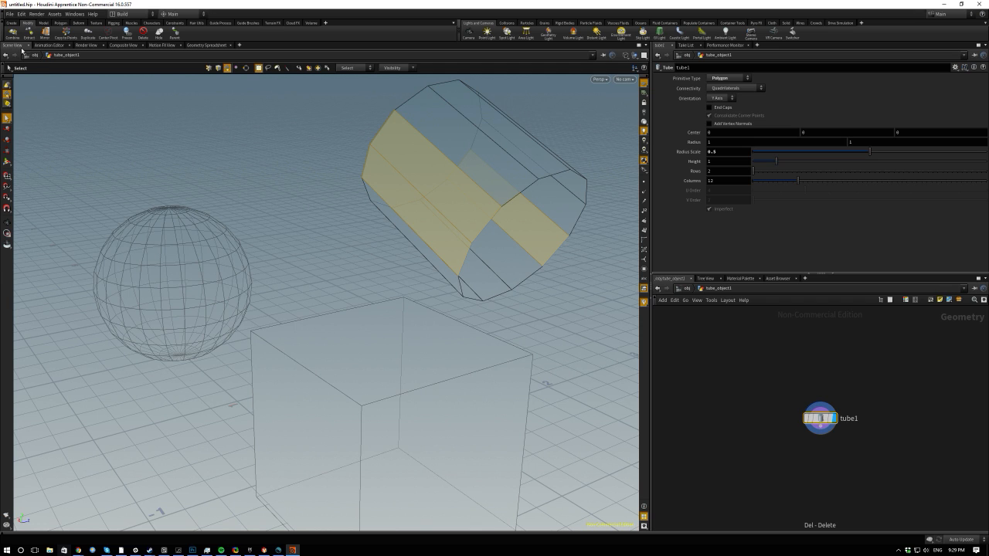
Extrude the selected tube faces outward by about 0.35 with PolyExtrude, and undo the extrusion.
left_click(60, 24)
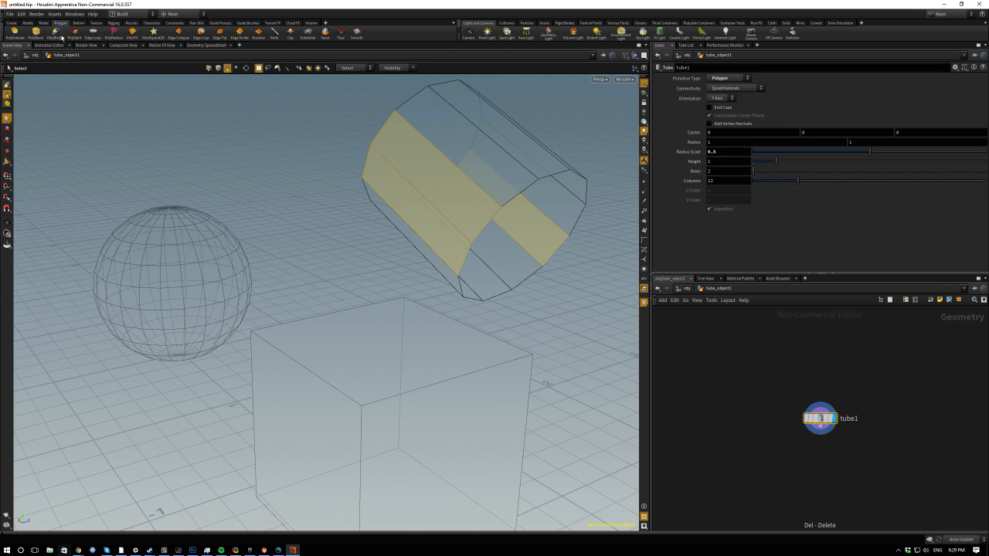
left_click(15, 33)
left_click_drag(369, 220, 374, 244)
key("Escape")
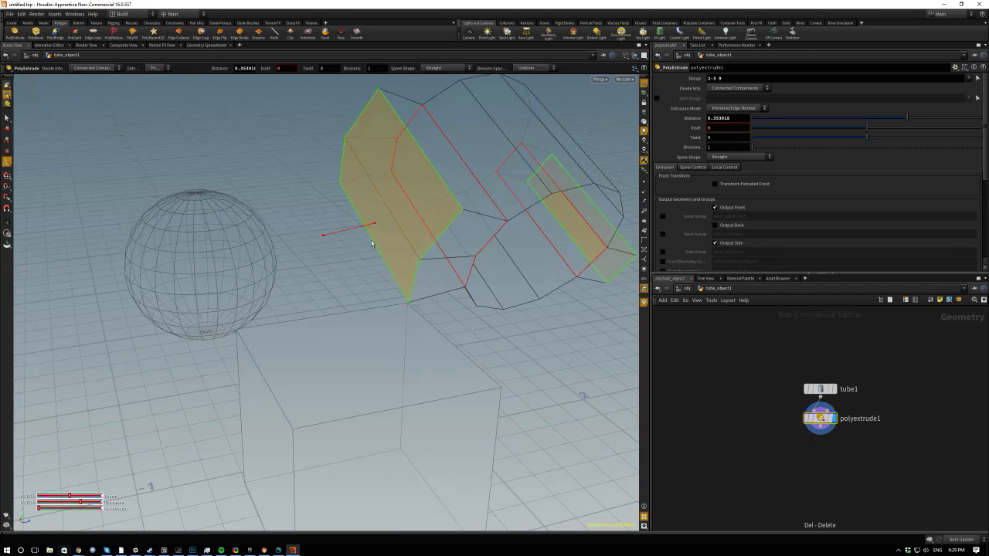
key("ctrl+z")
key("ctrl+z")
key("ctrl+z")
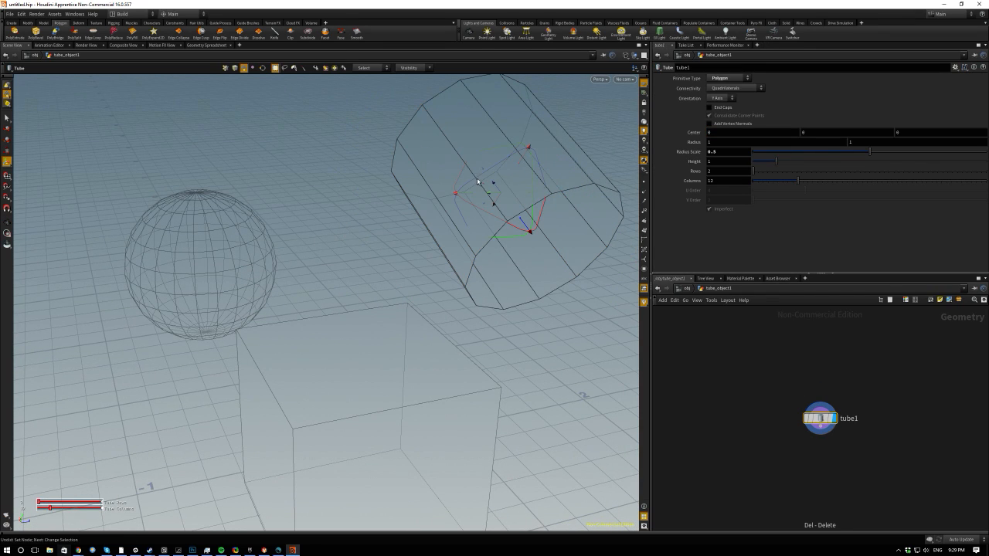
Select groups of side faces on the tube by sweeping across them, first a wide group and again a narrower one.
left_click_drag(507, 132, 341, 223)
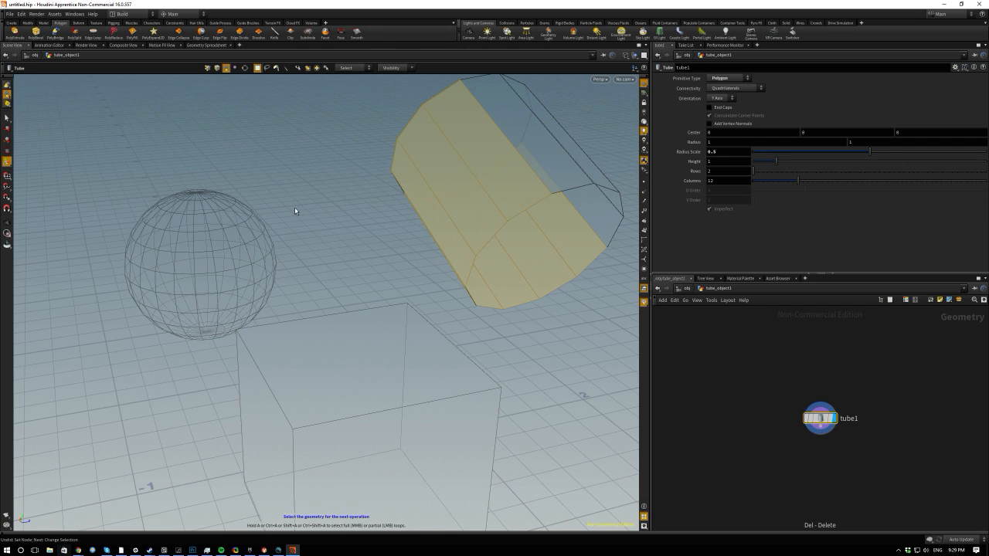
left_click_drag(216, 133, 391, 297)
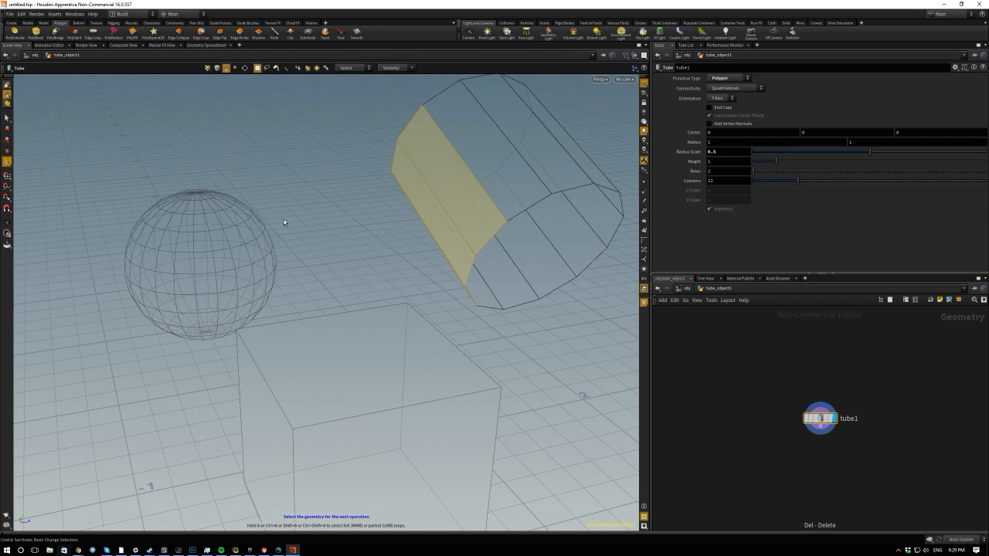
left_click_drag(275, 158, 333, 186)
key("Escape")
key("s")
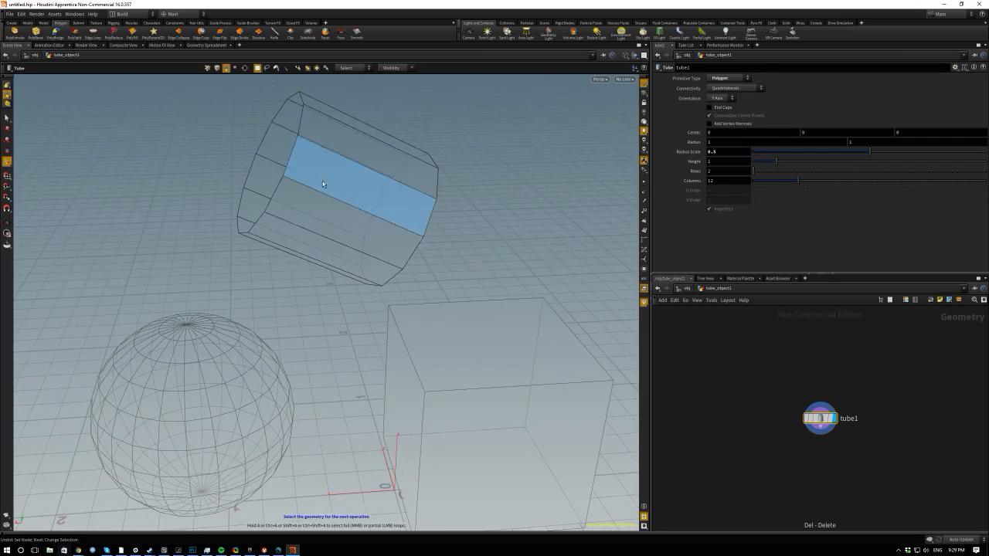
Select a single side face of the tube, and look through the list of viewer tools available for it.
left_click(340, 177)
left_click(344, 224)
key("Tab")
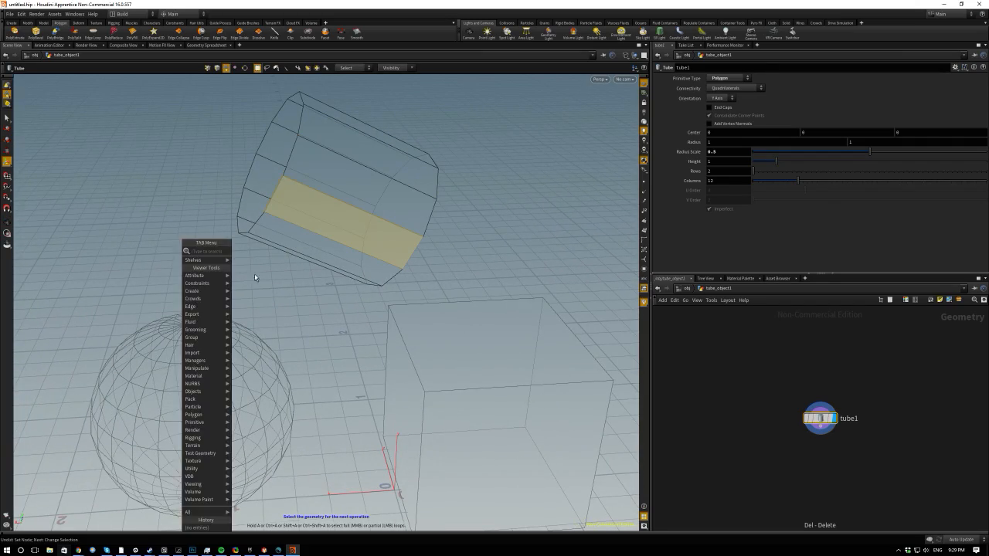
key("Escape")
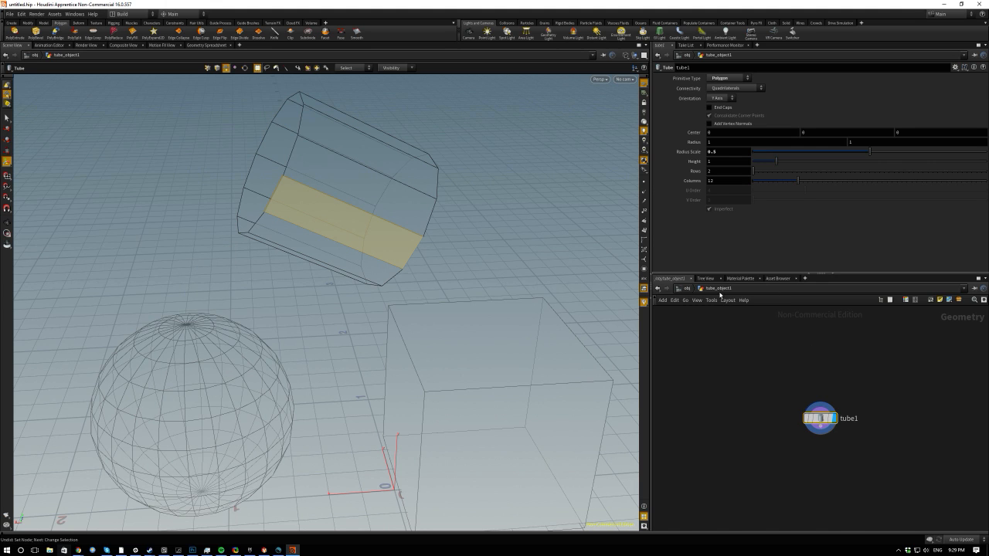
Return to the scene's object level and delete the tube and sphere objects.
left_click(687, 288)
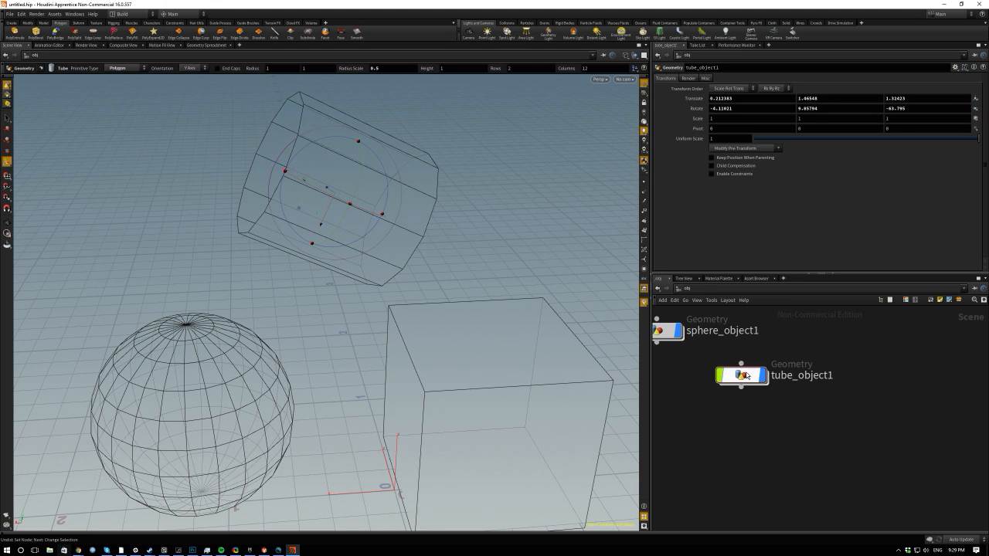
left_click_drag(757, 353, 916, 486)
key("Delete")
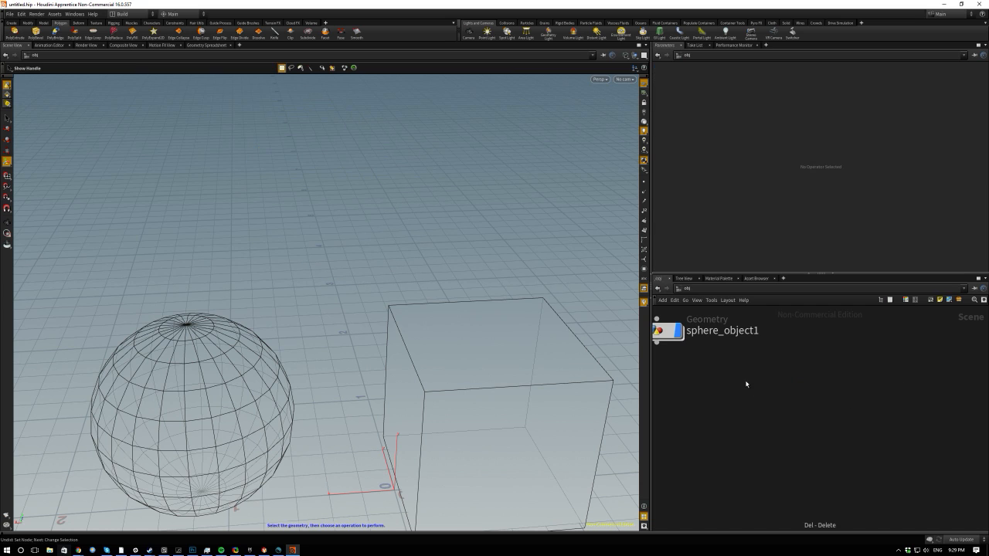
scroll(746, 369, "down", 3)
left_click_drag(760, 392, 710, 352)
key("Delete")
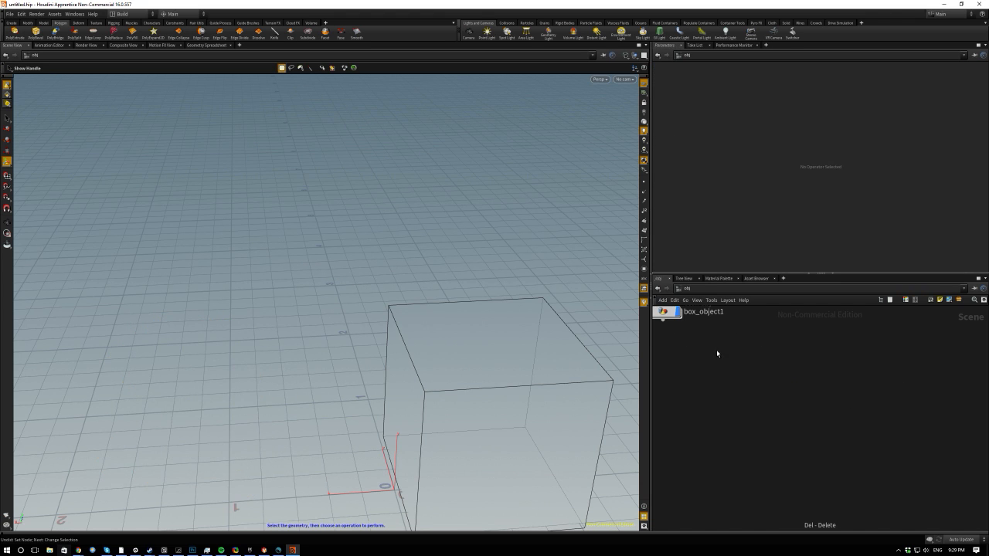
Select the remaining box object and nudge its position slightly, to a translation of about -0.54, 0.454, 0.106.
left_click(461, 370)
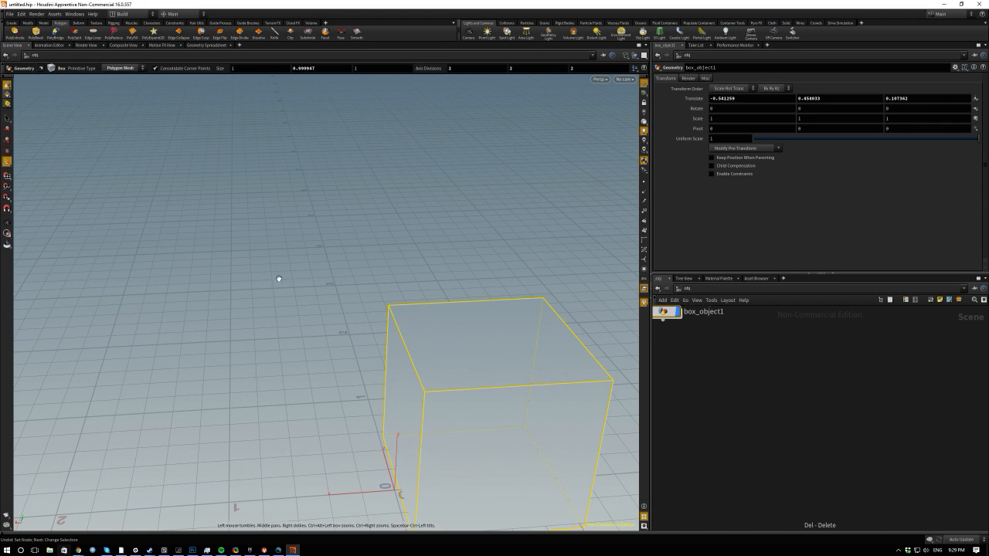
middle_click_drag(278, 278, 156, 201, "alt")
left_click(221, 290)
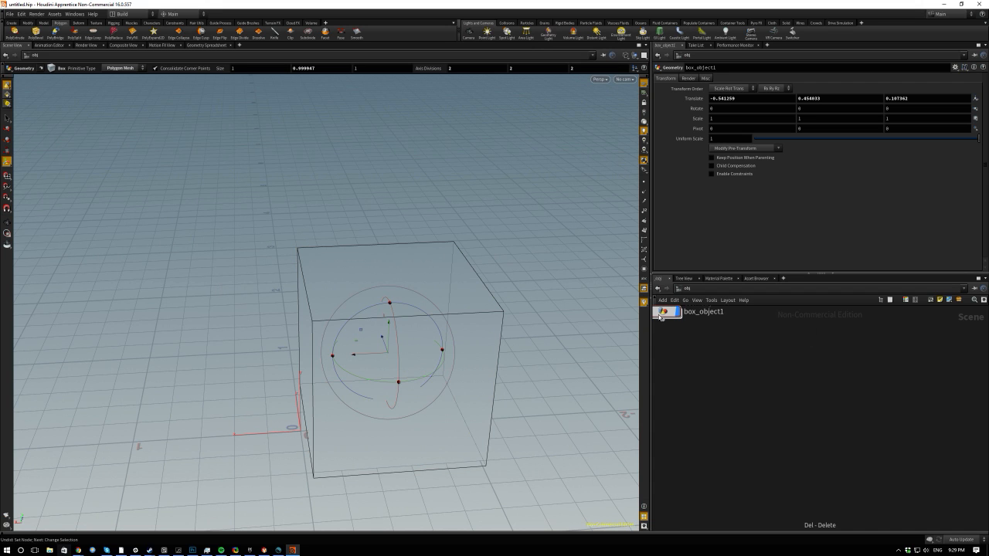
middle_click_drag(827, 371, 923, 437)
scroll(681, 395, "up", 3)
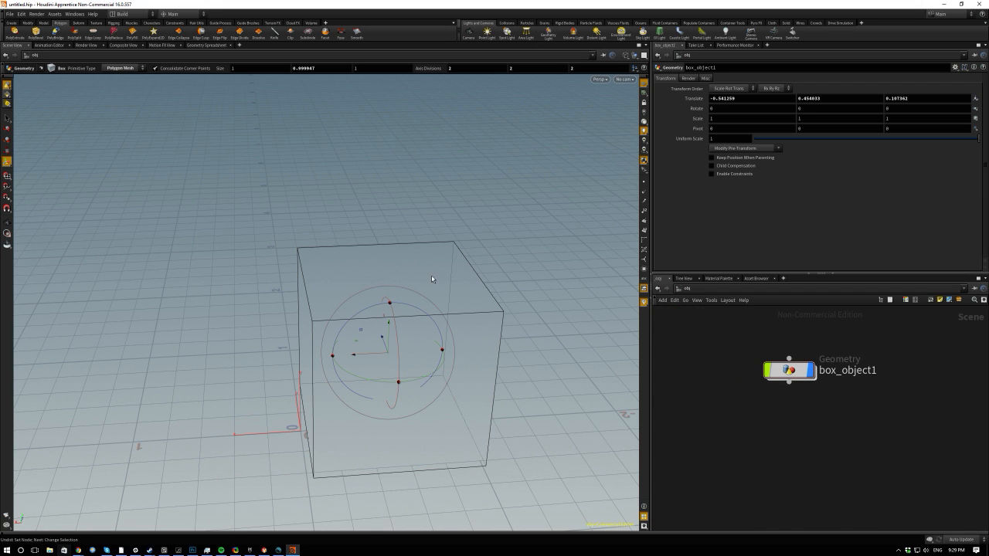
key("Escape")
left_click_drag(414, 289, 360, 271)
middle_click_drag(360, 271, 320, 196, "alt")
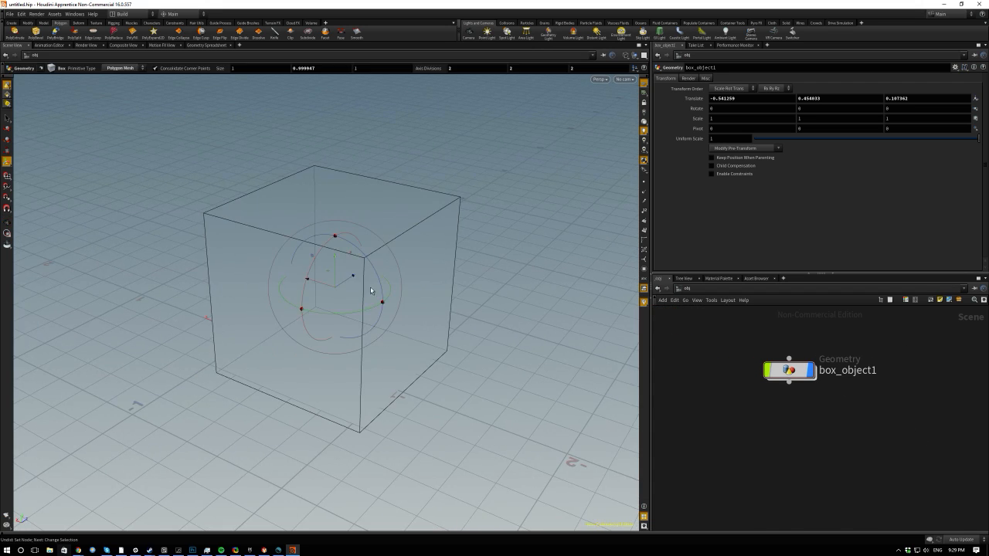
left_click_drag(413, 290, 410, 290)
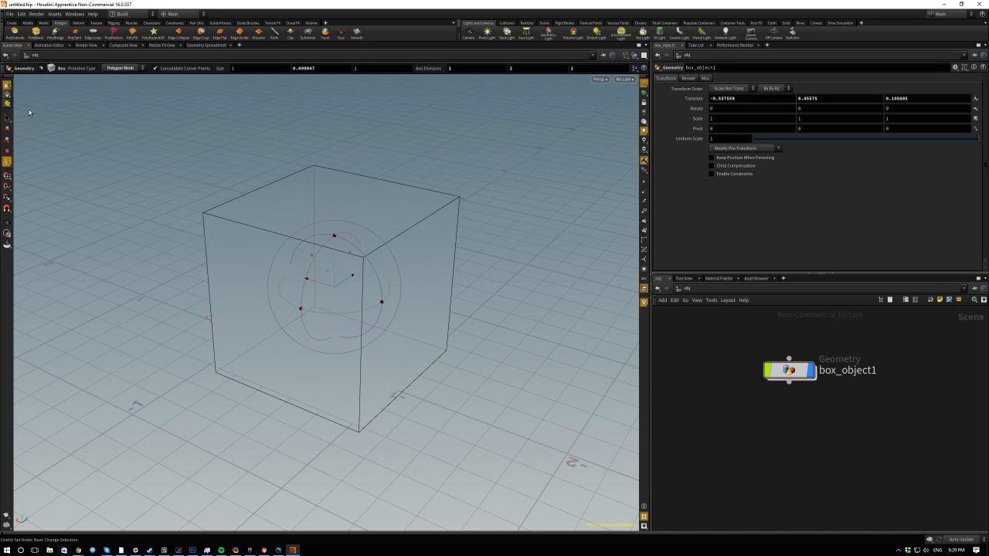
key("2")
left_click(418, 227)
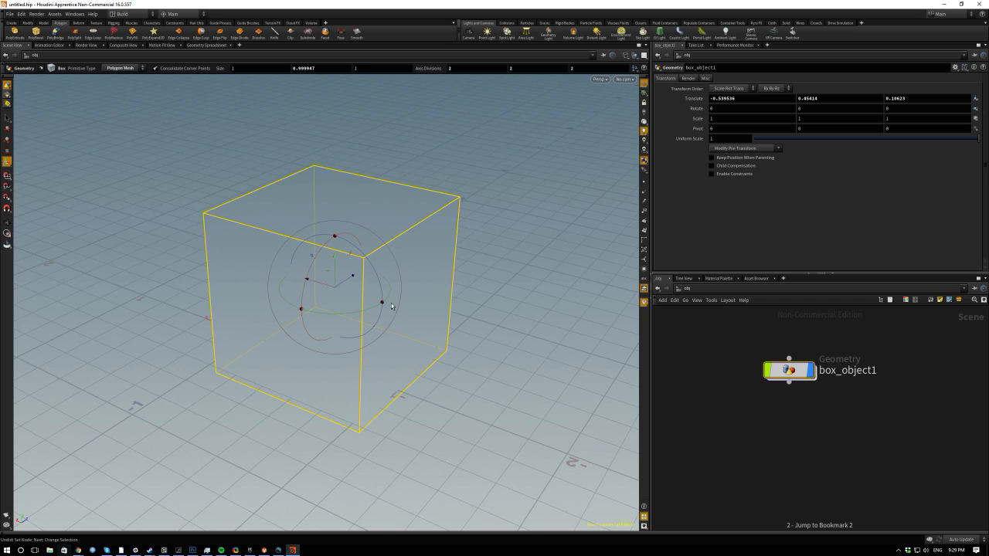
Stretch the box along its X axis with the Scale tool to a scale of about 2.85.
key("e")
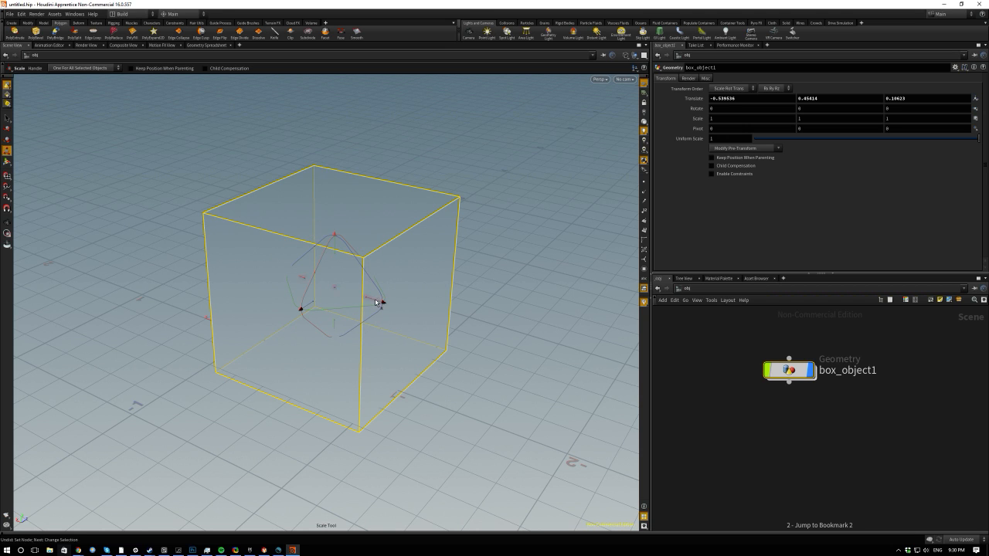
mouse_move(368, 299)
left_mouse_down()
mouse_move(453, 327)
mouse_move(371, 296)
left_mouse_up()
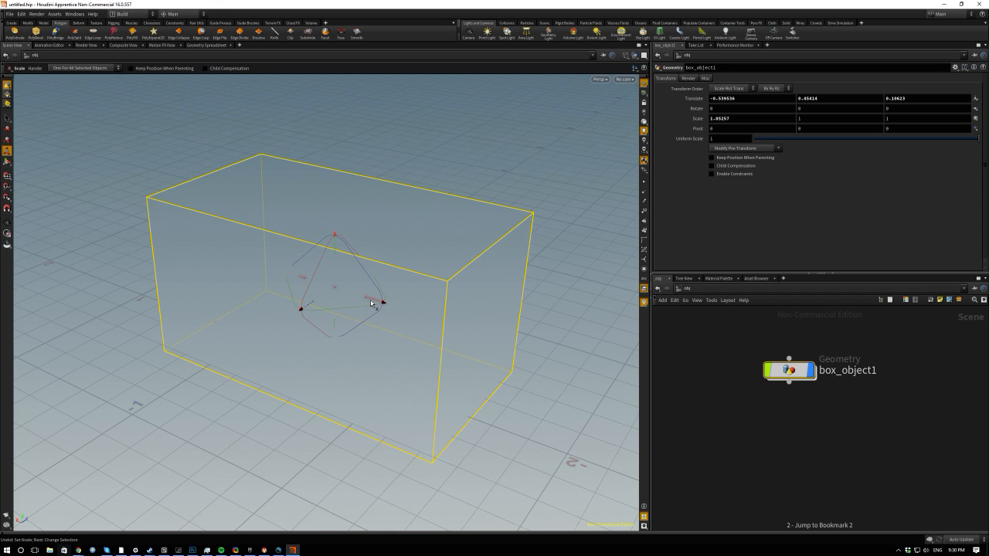
middle_click_drag(371, 303, 388, 306)
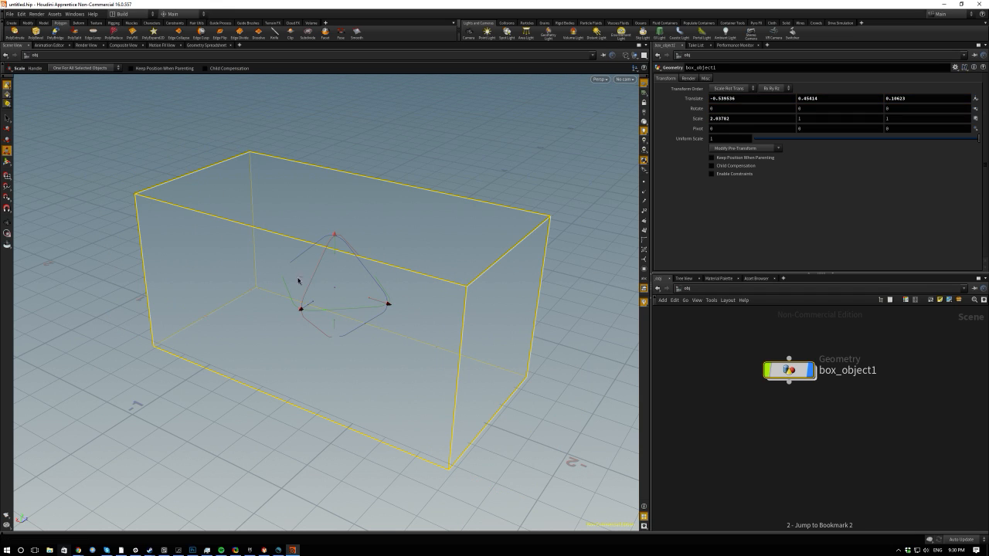
middle_click_drag(301, 280, 369, 304)
mouse_move(374, 296)
middle_mouse_down()
mouse_move(404, 307)
mouse_move(366, 286)
middle_mouse_up()
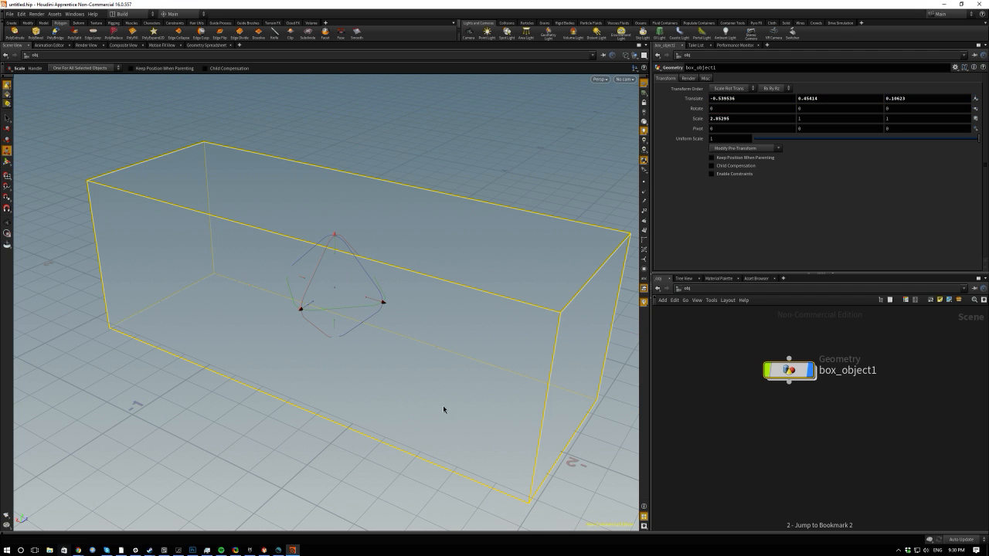
middle_click_drag(443, 409, 280, 390)
key("ctrl+z")
key("Escape")
left_click_drag(265, 400, 113, 289)
key("e")
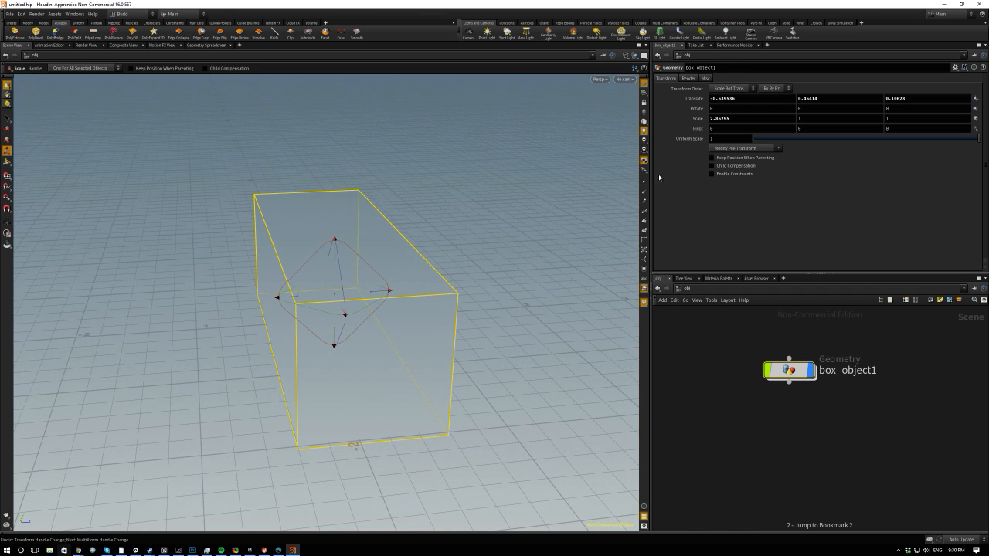
Change the viewport lighting mode and toggle between wireframe and shaded display, finishing with the box shaded.
left_click(644, 122)
key("w")
key("w")
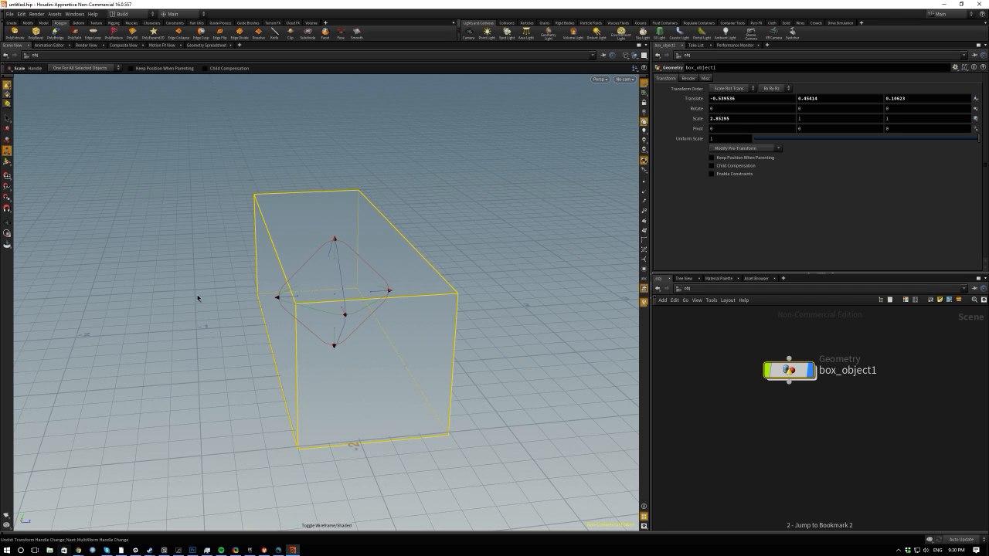
key("w")
key("w")
key("w")
key("w")
key("w")
left_click_drag(104, 378, 236, 269, "alt")
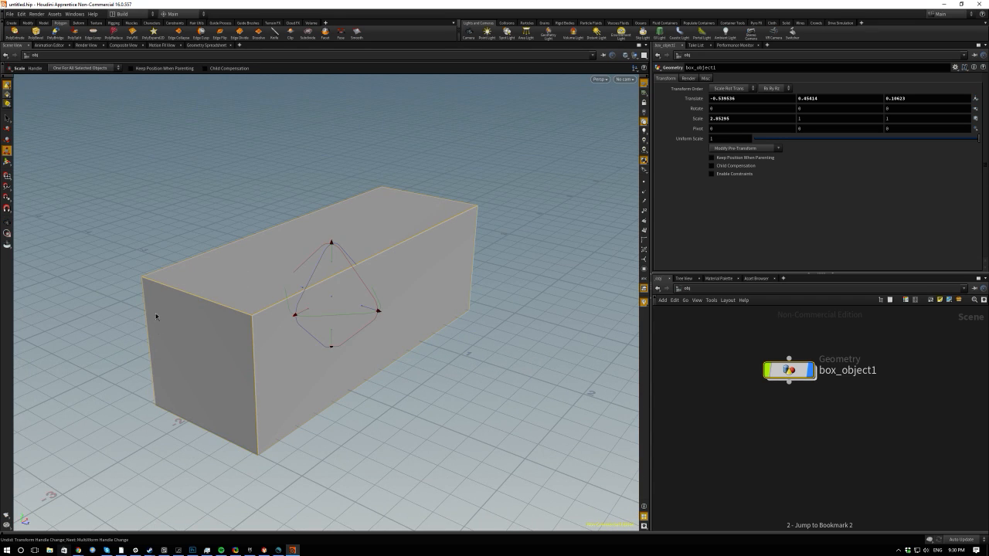
Enter the box's geometry level and select several of its short end edges in edge mode.
key("Return")
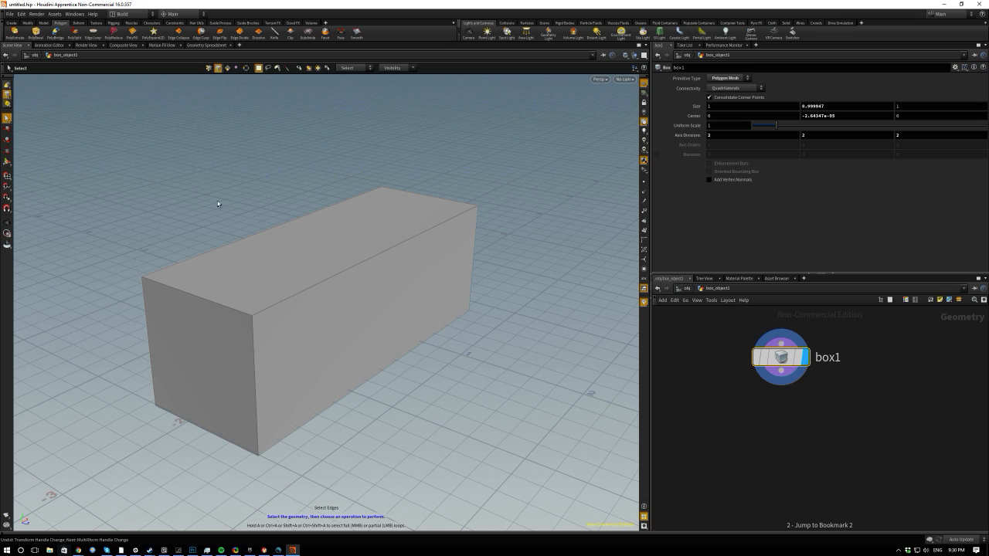
left_click(224, 306)
key("Escape")
left_click_drag(503, 309, 249, 335)
key("s")
key("Escape")
key("s")
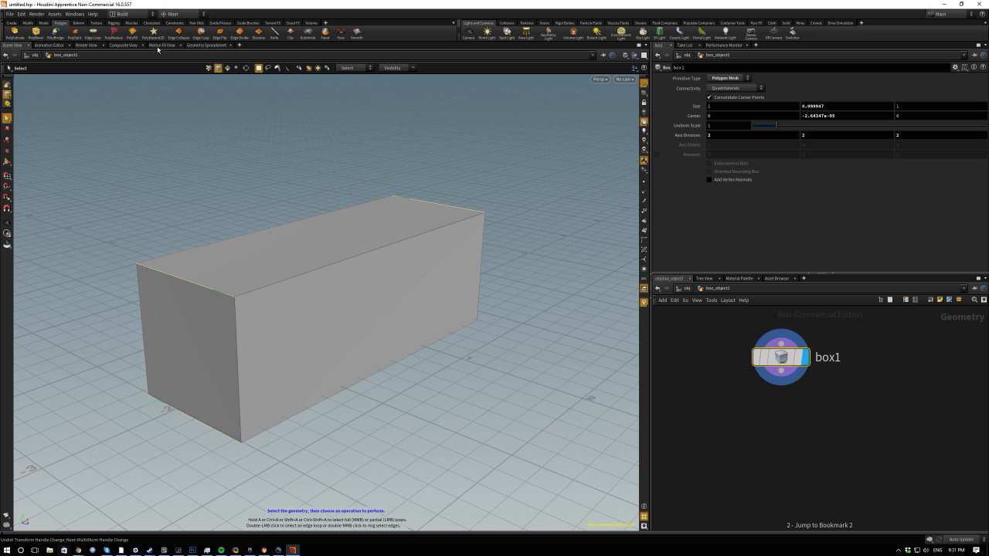
Switch the desktop layout to Modeling and set the radial menu set to Poly Modeling.
left_click(174, 14)
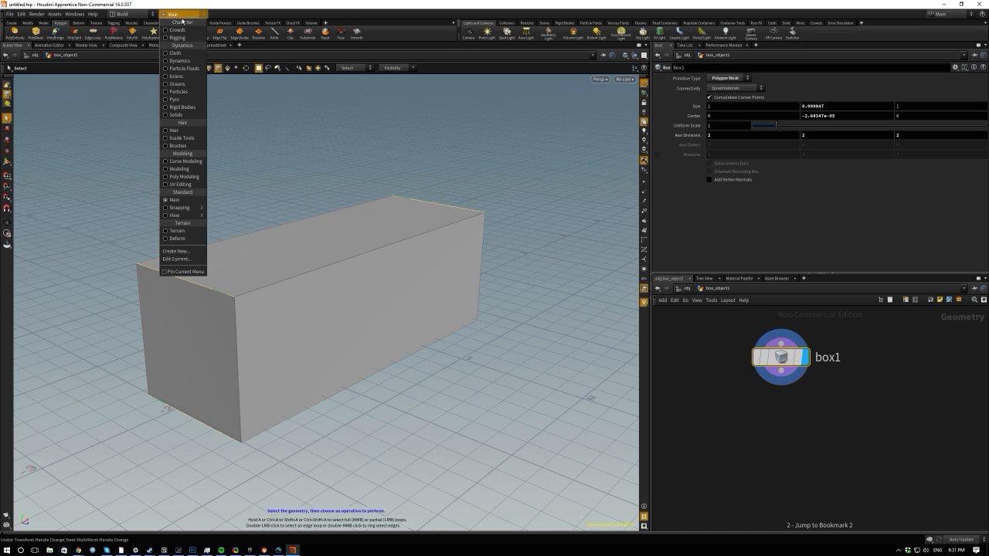
left_click(126, 15)
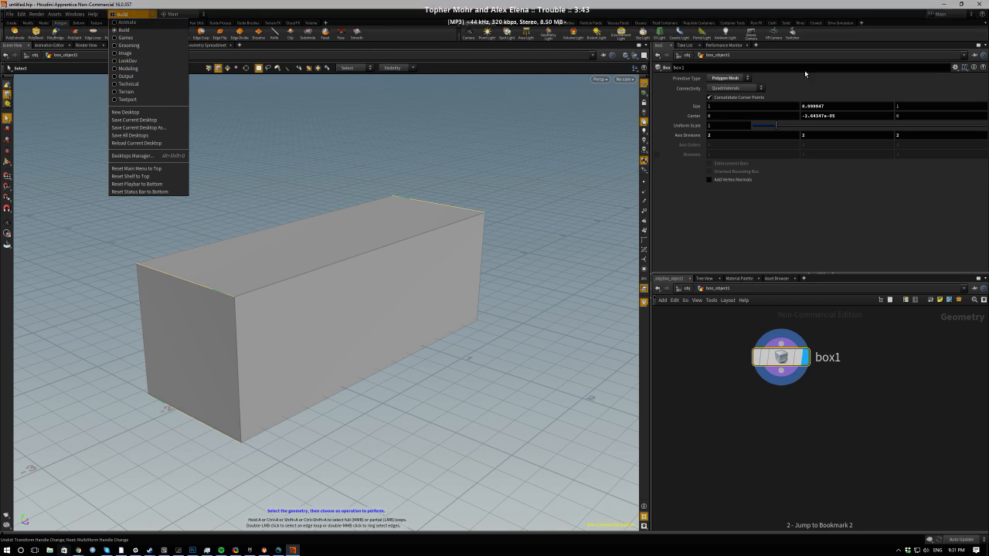
left_click(125, 69)
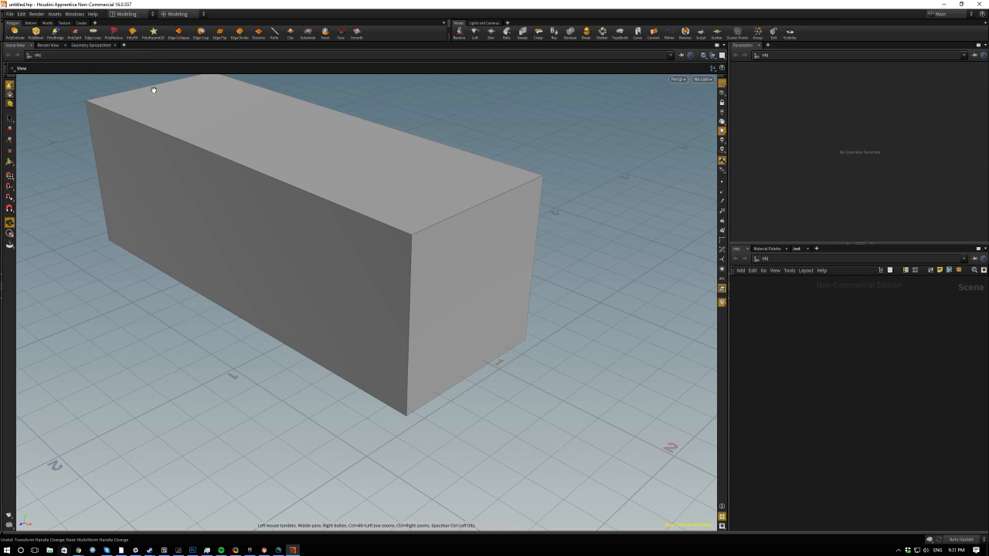
left_click_drag(269, 198, 236, 209)
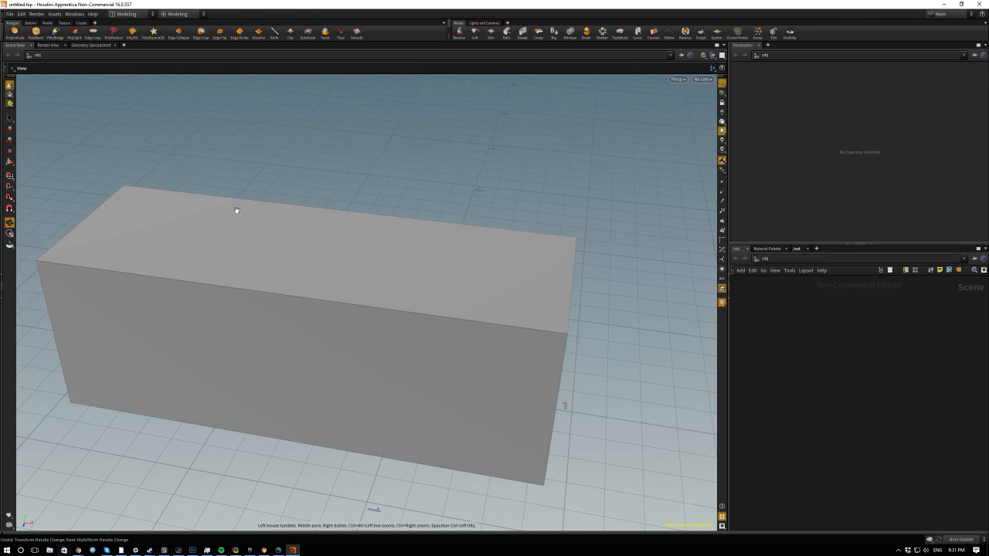
left_click(175, 14)
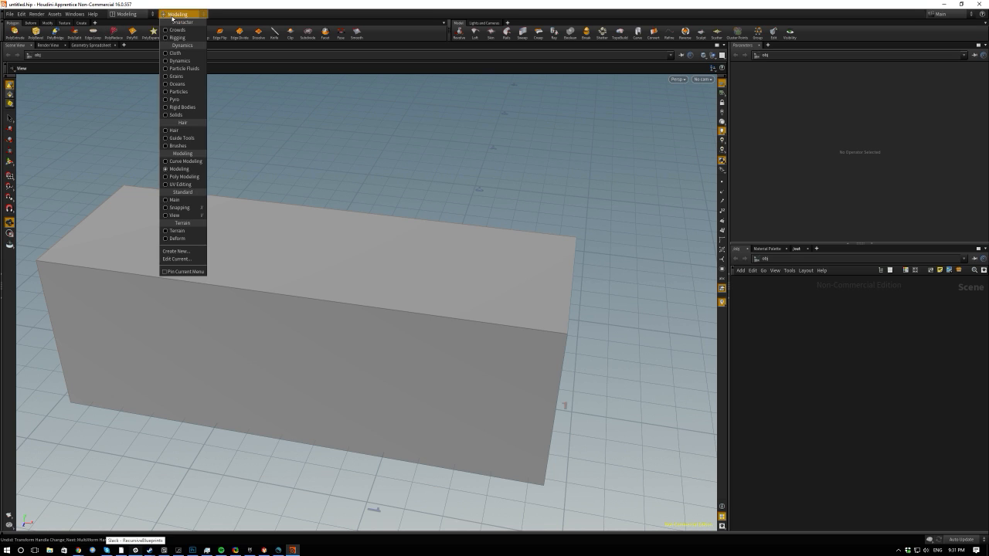
left_click(184, 177)
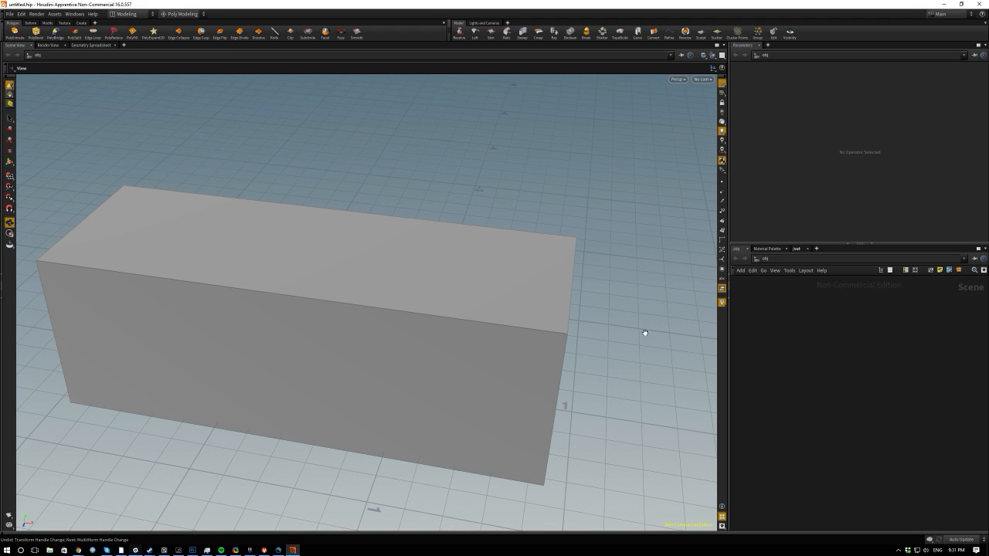
key("c")
left_click(530, 283)
key("c")
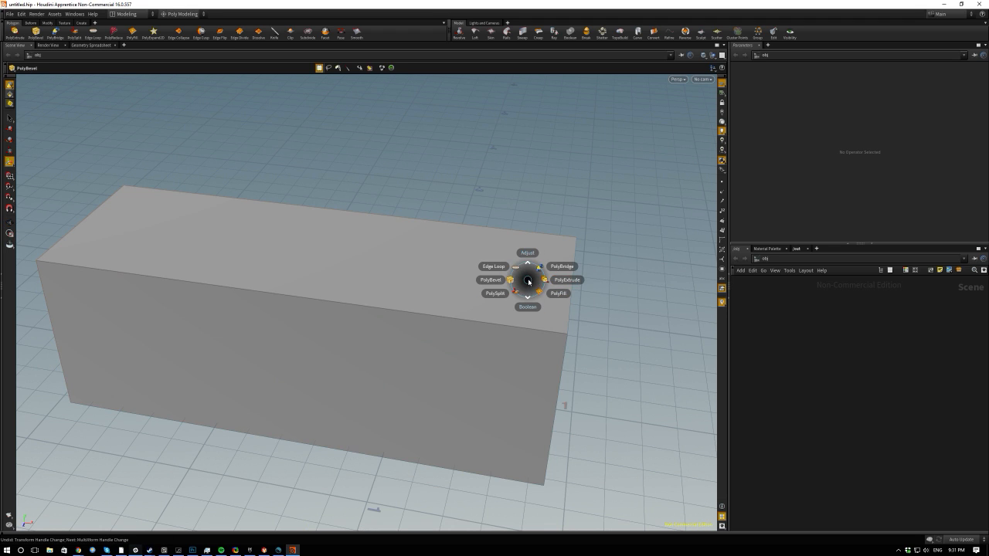
left_click(554, 298)
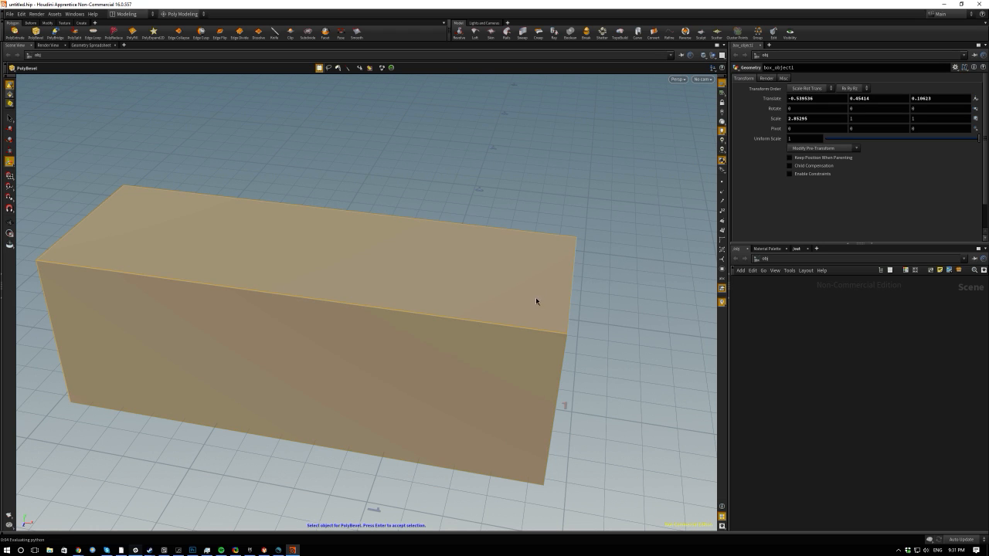
key("Return")
Select the two short top edges at the ends of the box and apply PolyBevel to them.
left_click(572, 298)
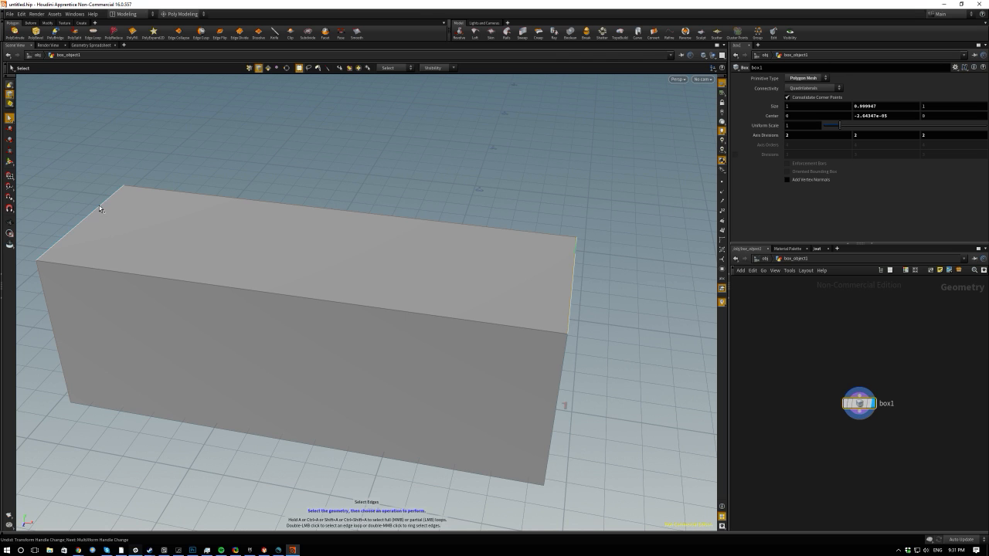
key("Escape")
left_click_drag(525, 214, 395, 198)
key("s")
key("c")
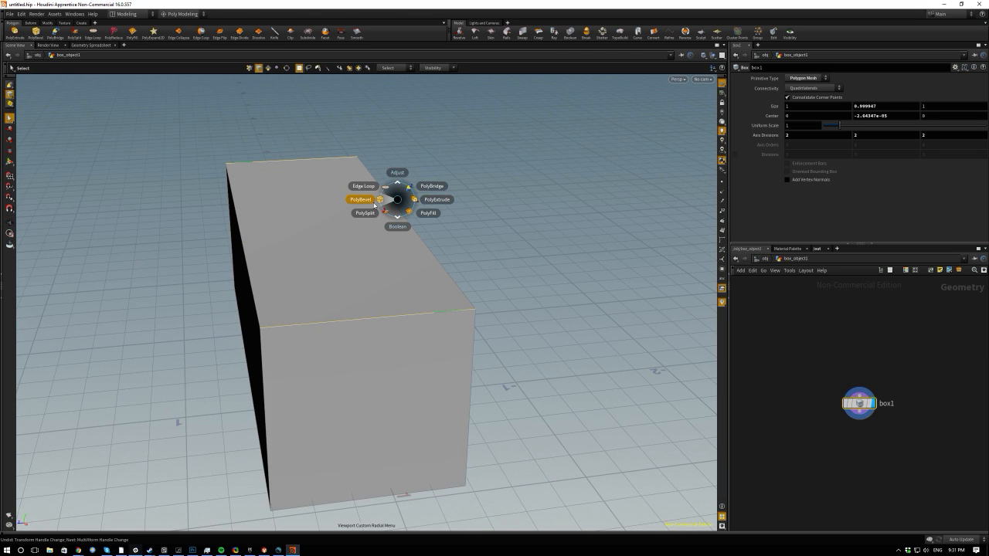
left_click(360, 199)
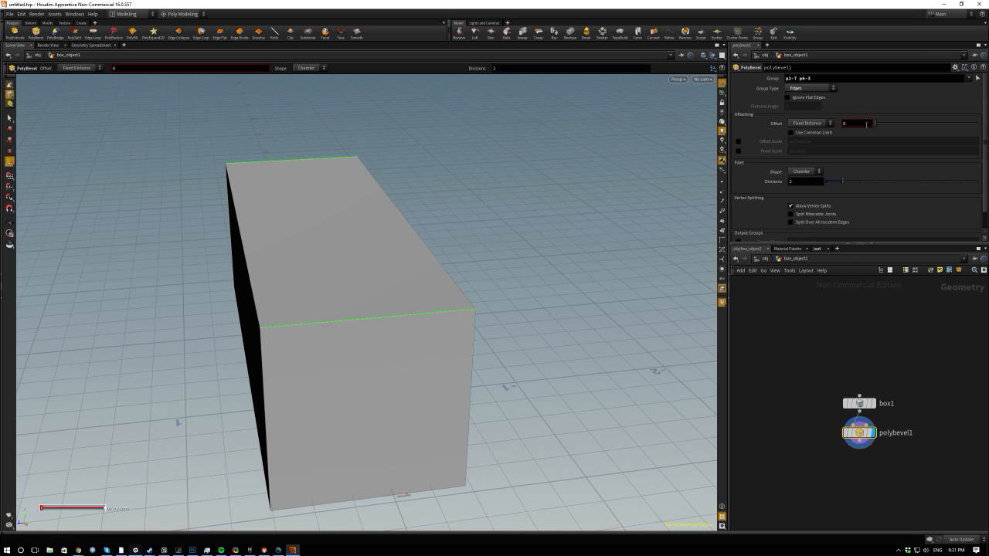
Set the edge bevel's offset to 0.242, its fillet shape to Round and its divisions to 6.
left_click_drag(873, 124, 900, 135)
left_click(804, 171)
left_click(809, 214)
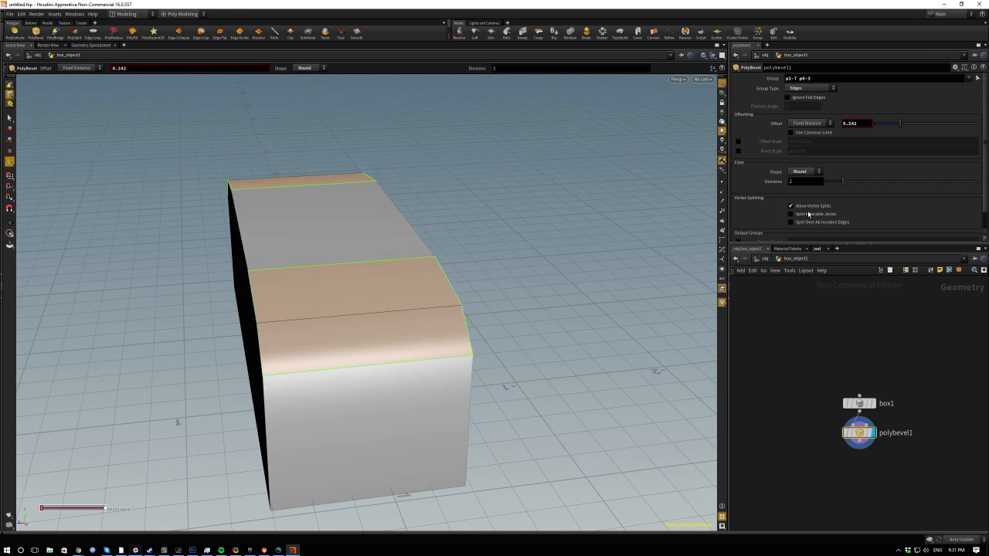
left_click_drag(843, 182, 910, 181)
left_click_drag(425, 254, 561, 227, "alt")
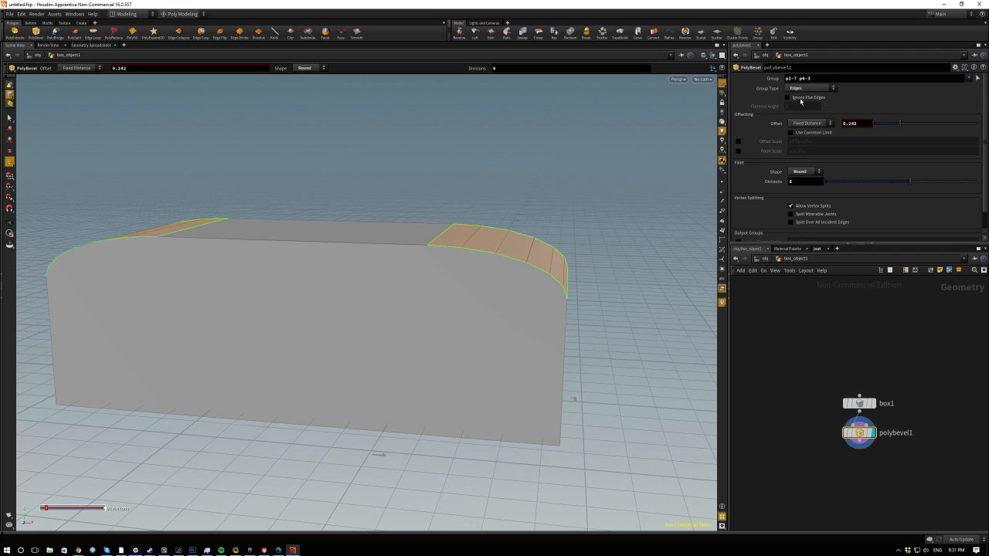
Keep the Round fillet shape and increase the edge bevel's offset to about 0.479.
left_click(800, 172)
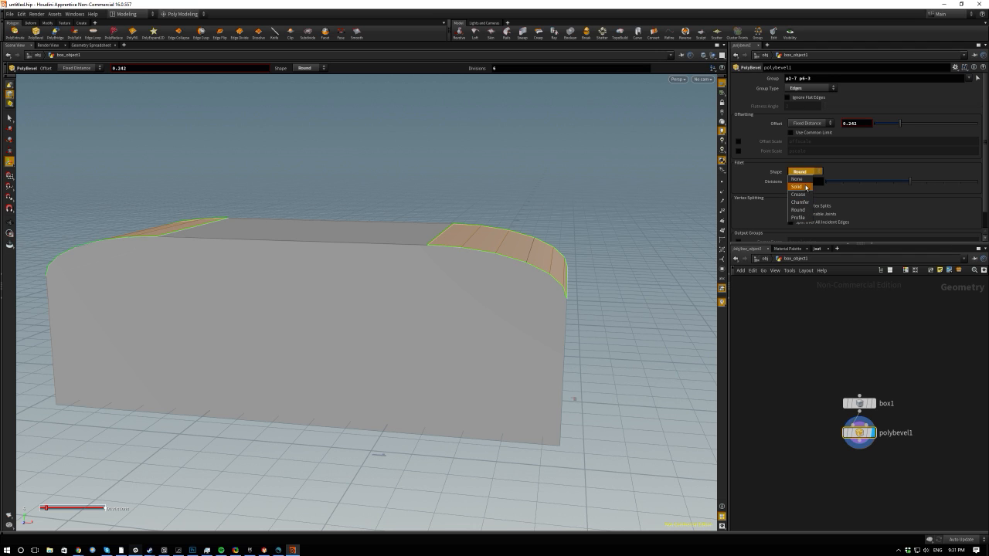
left_click(798, 210)
left_click_drag(435, 190, 411, 286, "alt")
key("Return")
left_click_drag(899, 123, 921, 136)
key("Escape")
left_click_drag(349, 211, 375, 329)
key("Return")
scroll(849, 437, "up", 3)
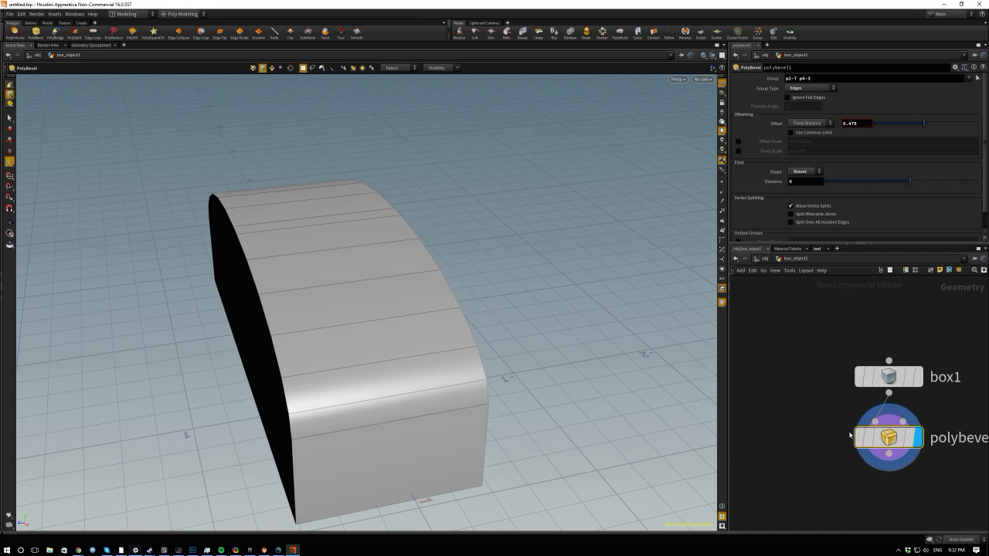
middle_click_drag(850, 437, 759, 387)
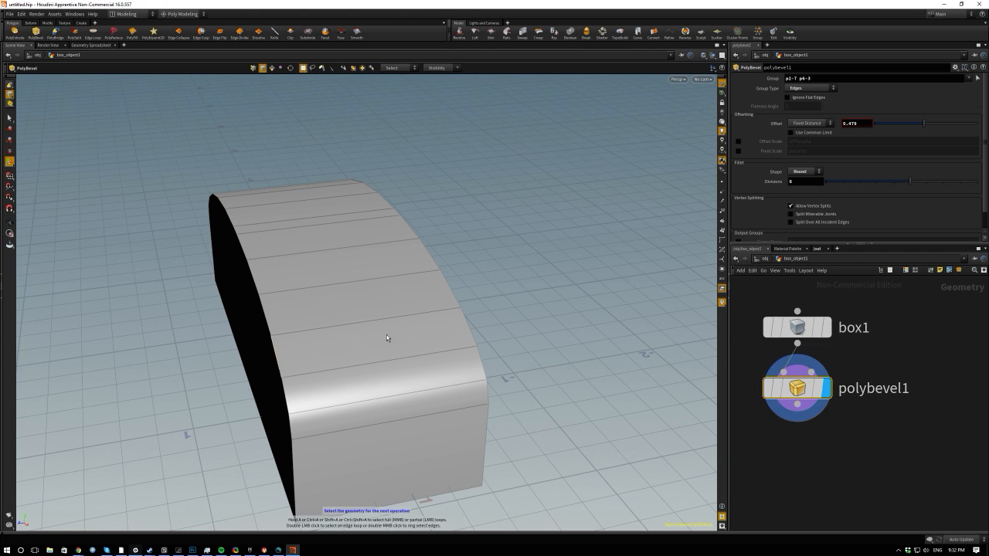
left_click_drag(229, 313, 312, 333, "alt")
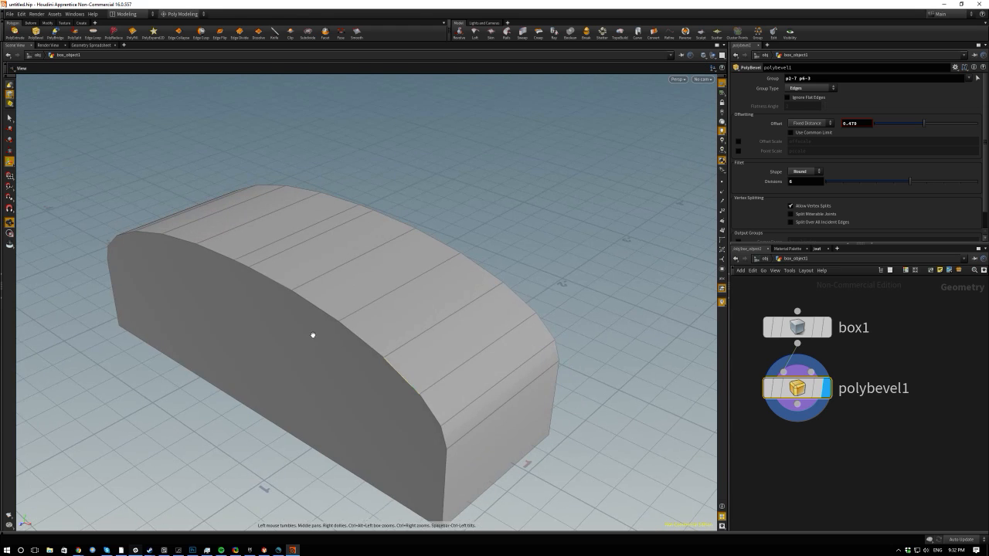
Switch to primitive selection, select the two large side faces of the rounded box and apply PolyBevel to them.
left_click(399, 373)
left_click(358, 340)
key("Escape")
key("Return")
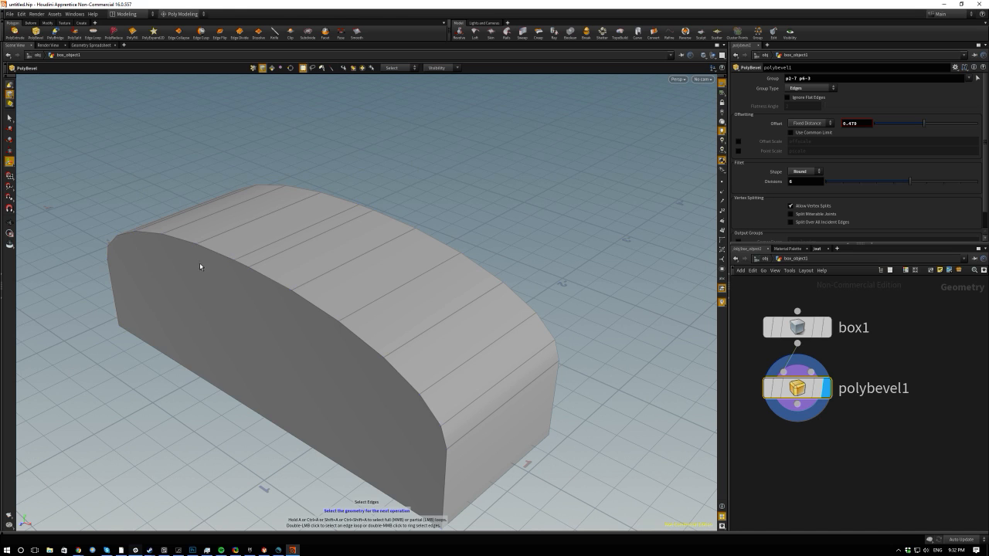
key("4")
left_click(202, 303)
left_click_drag(497, 316, 364, 286, "alt")
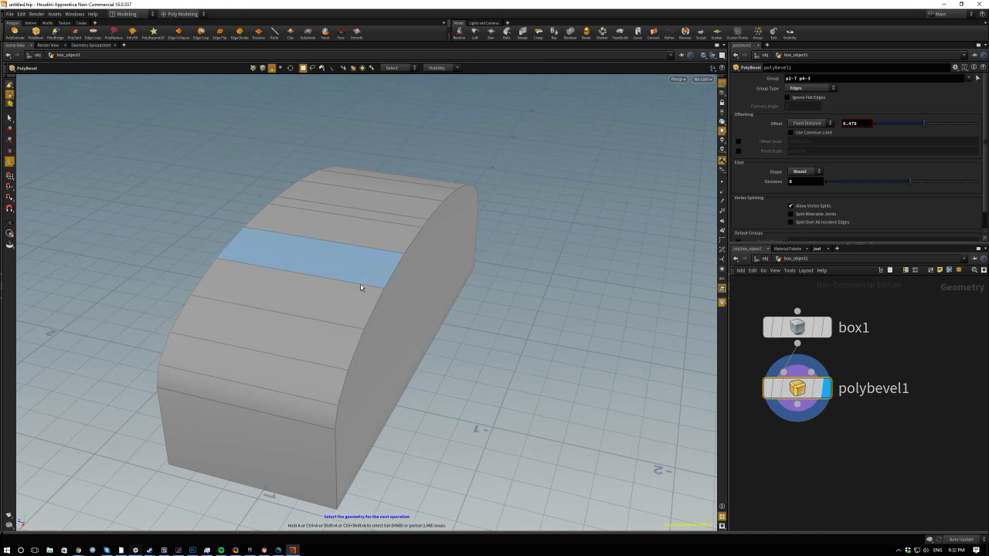
left_click(432, 313)
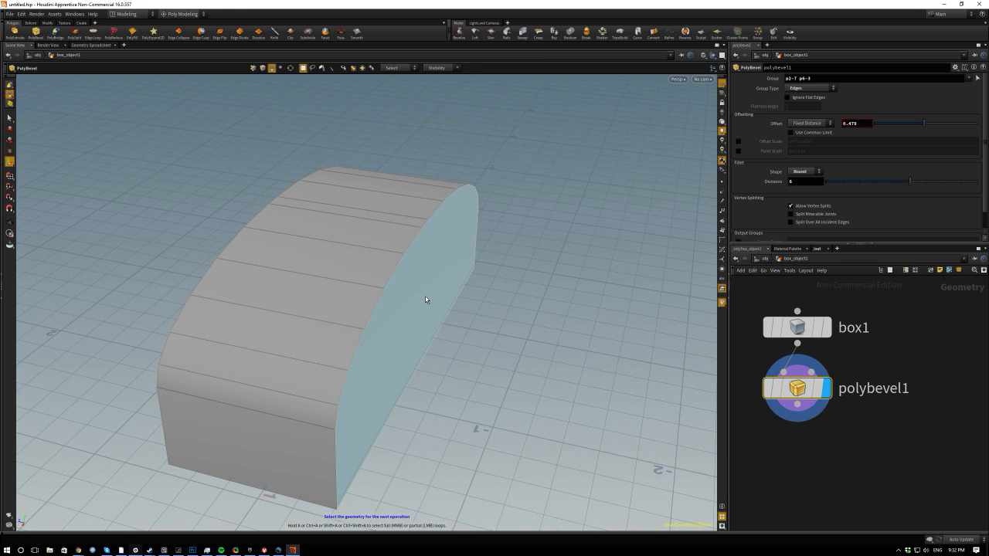
key("c")
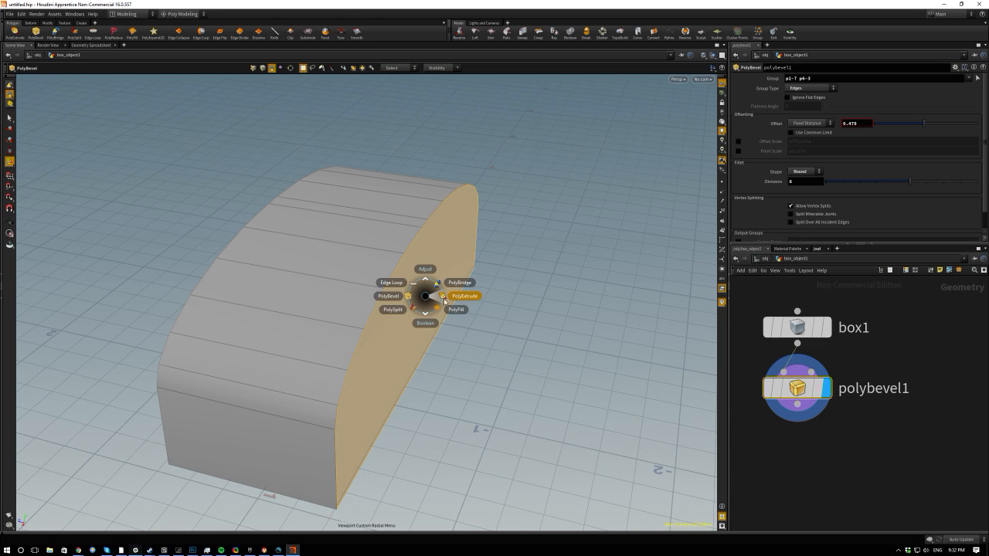
left_click(393, 297)
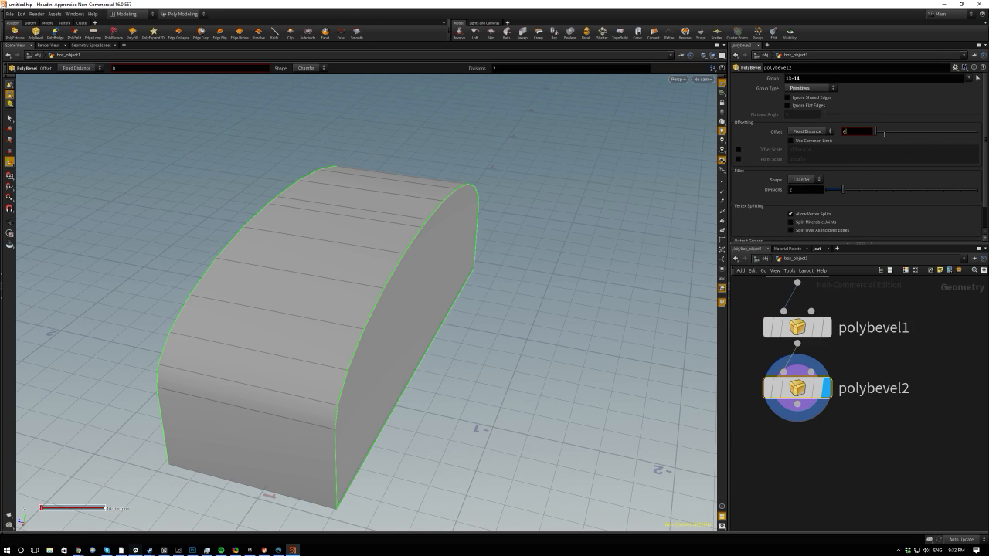
Set the side-face bevel's offset to 0.053 and inspect the beveled rims from several angles.
left_click(876, 132)
left_click_drag(877, 135, 878, 135)
key("Escape")
left_click_drag(242, 234, 294, 337)
left_click_drag(500, 332, 198, 325)
left_click_drag(199, 132, 375, 184)
key("Return")
scroll(816, 186, "down", 2)
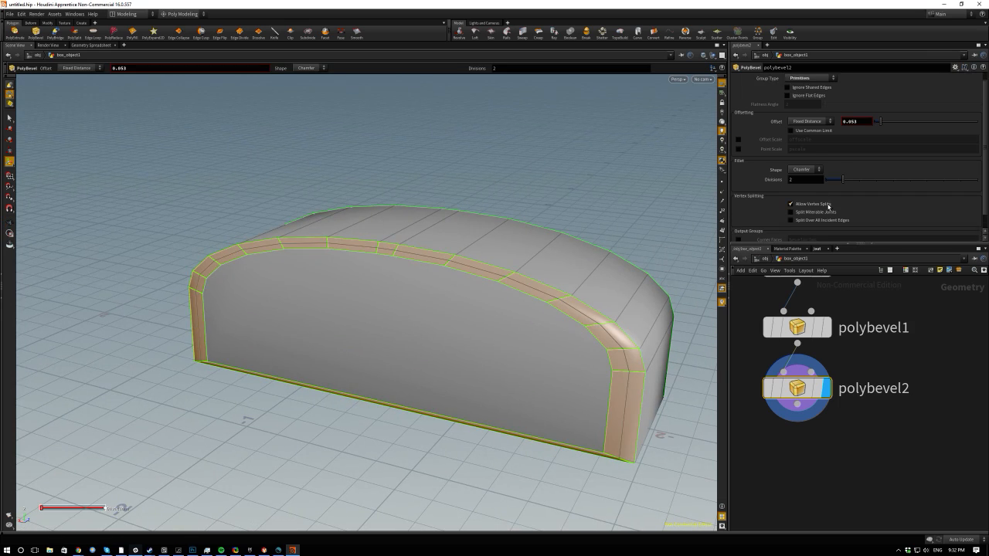
Undo the PolyBevel on the side faces.
key("ctrl+z")
key("ctrl+z")
key("ctrl+z")
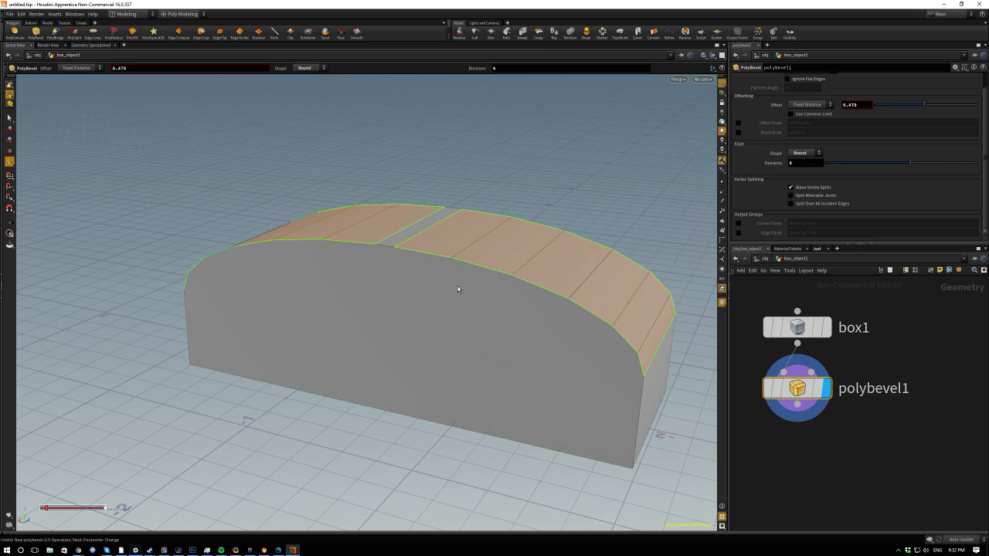
Examine the parameters of the box1 node and go back to those of the polybevel1 node.
left_click(377, 226)
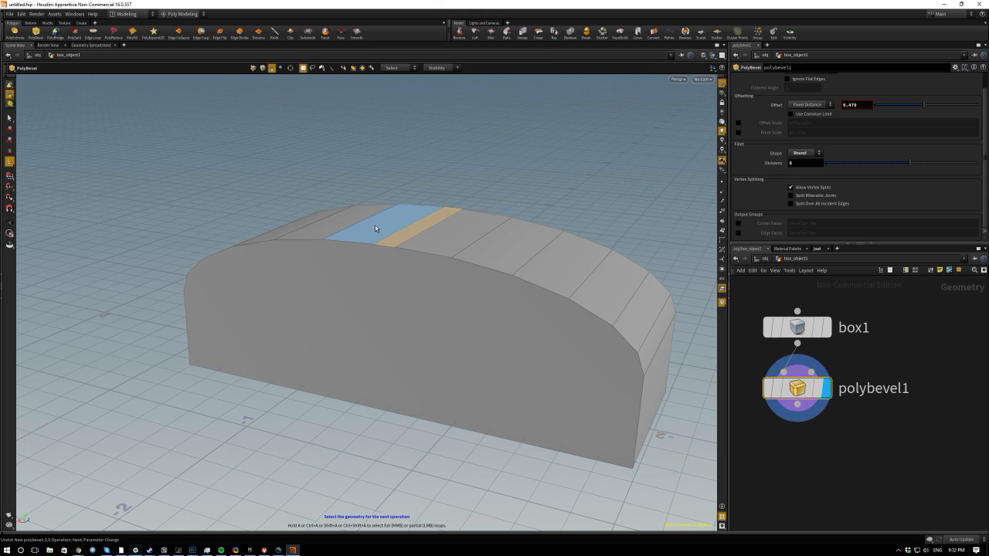
key("Return")
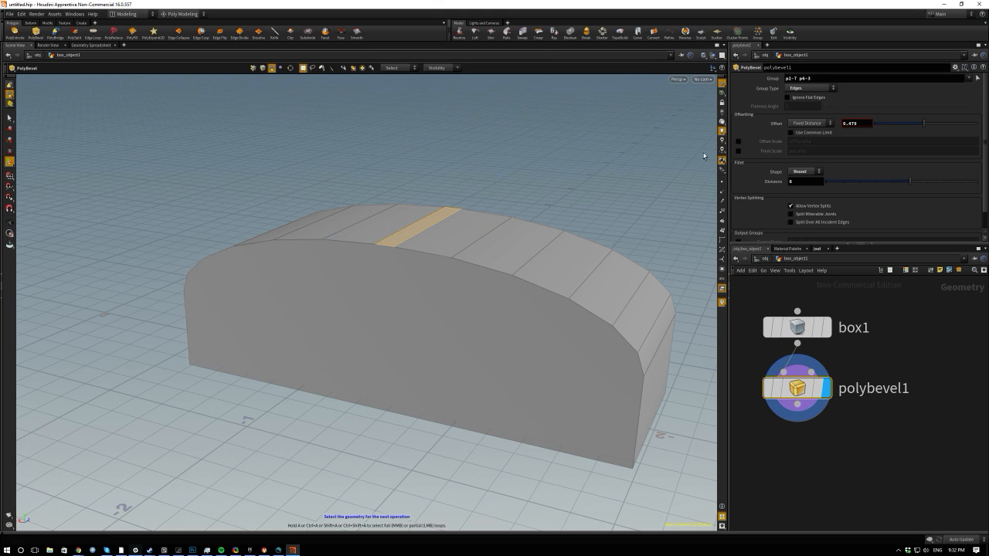
left_click(795, 330)
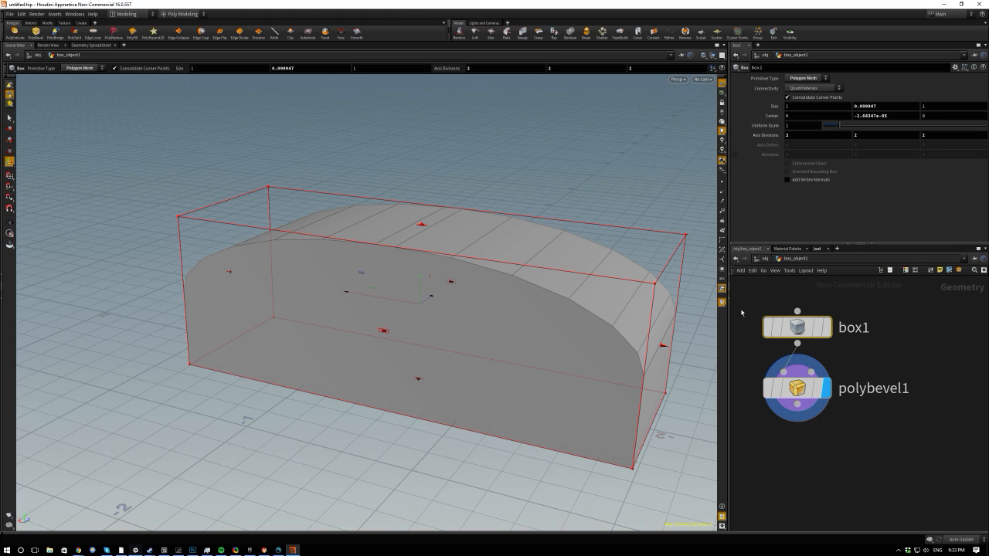
left_click(806, 390)
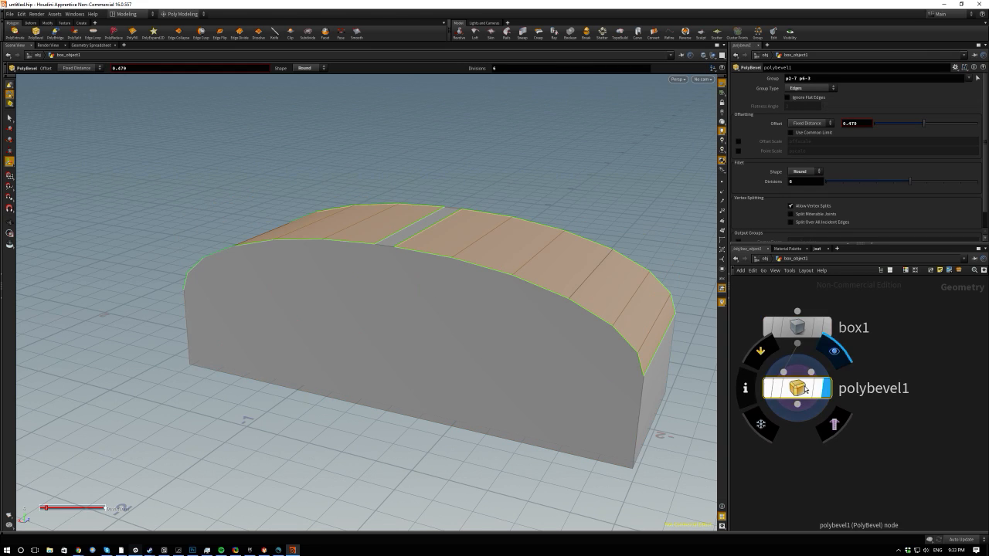
Change polybevel1's offset method to Fixed Width and reduce the offset to 0.245.
left_click(805, 124)
left_click(801, 142)
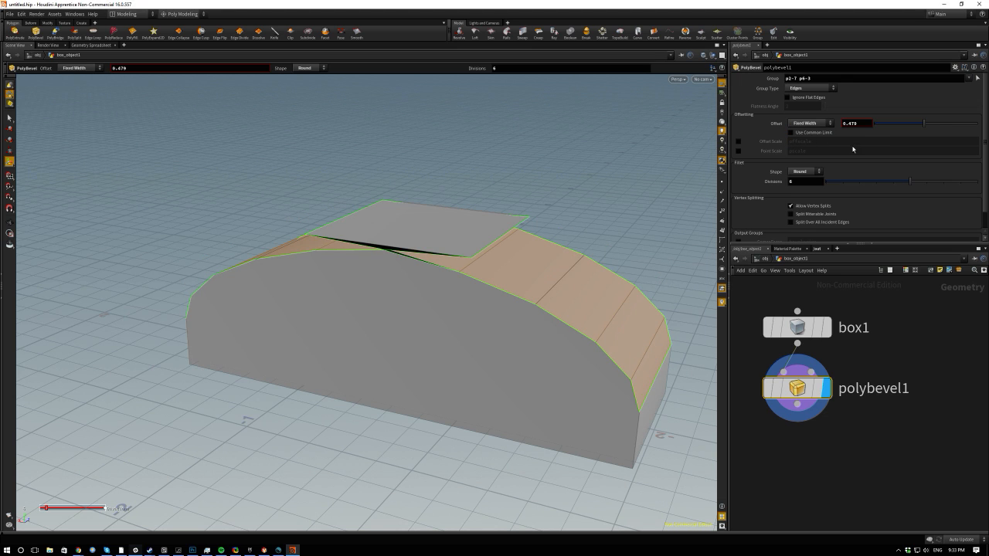
left_click_drag(924, 124, 895, 128)
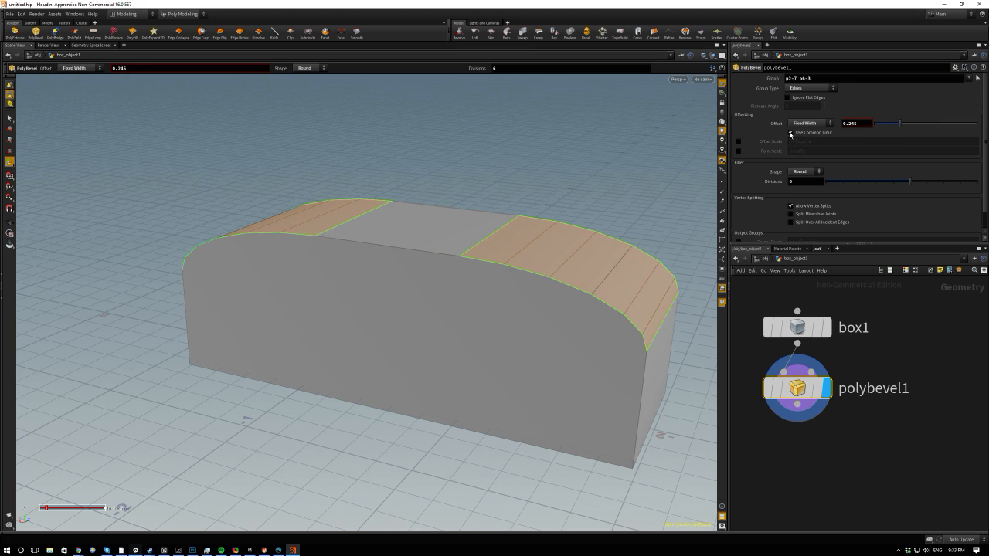
Try Points as polybevel1's group type, and restore it to Edges.
scroll(781, 214, "down", 1)
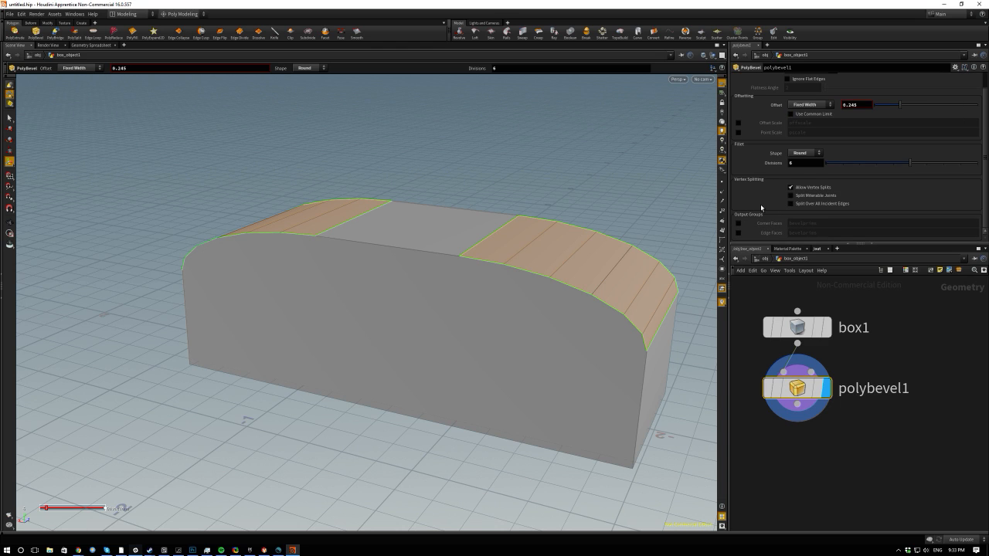
scroll(764, 175, "up", 1)
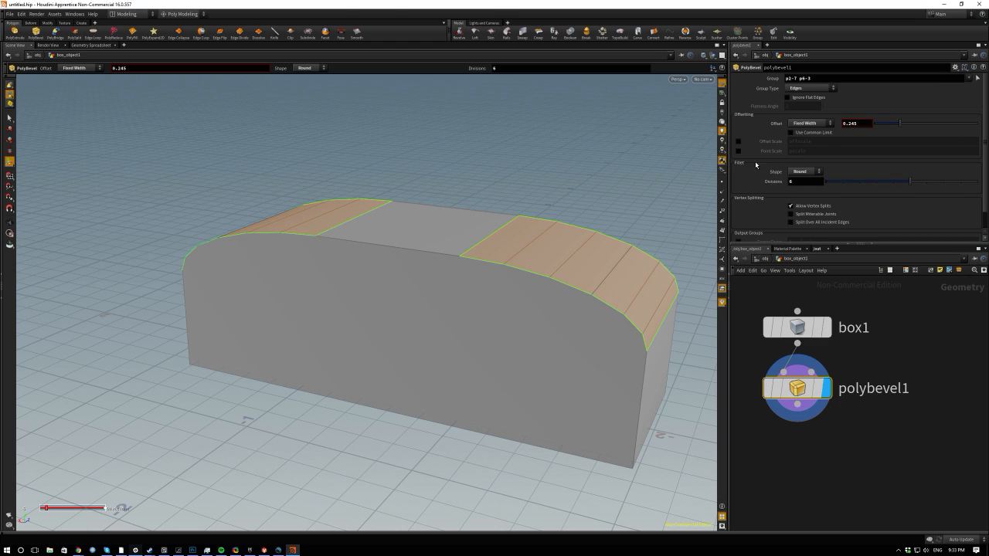
left_click(794, 89)
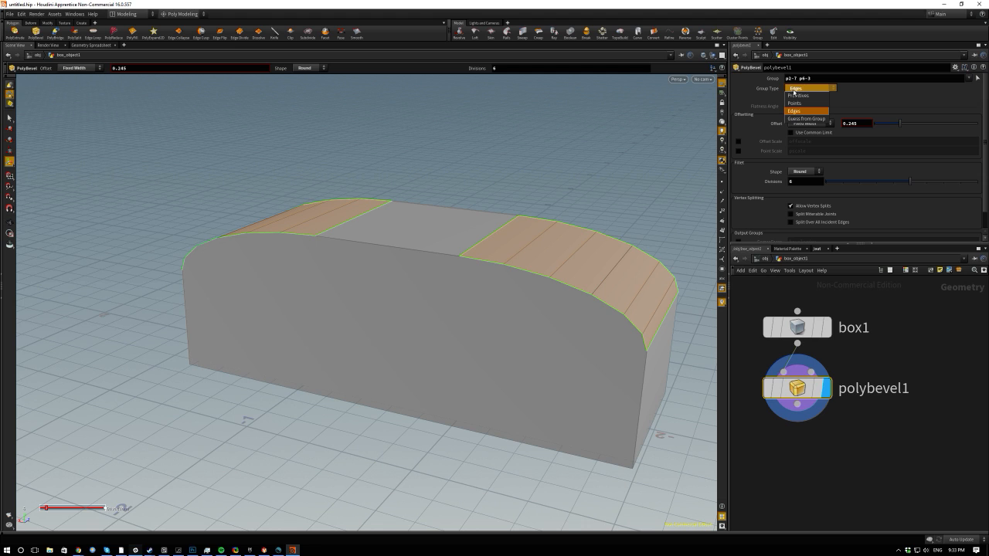
left_click(793, 102)
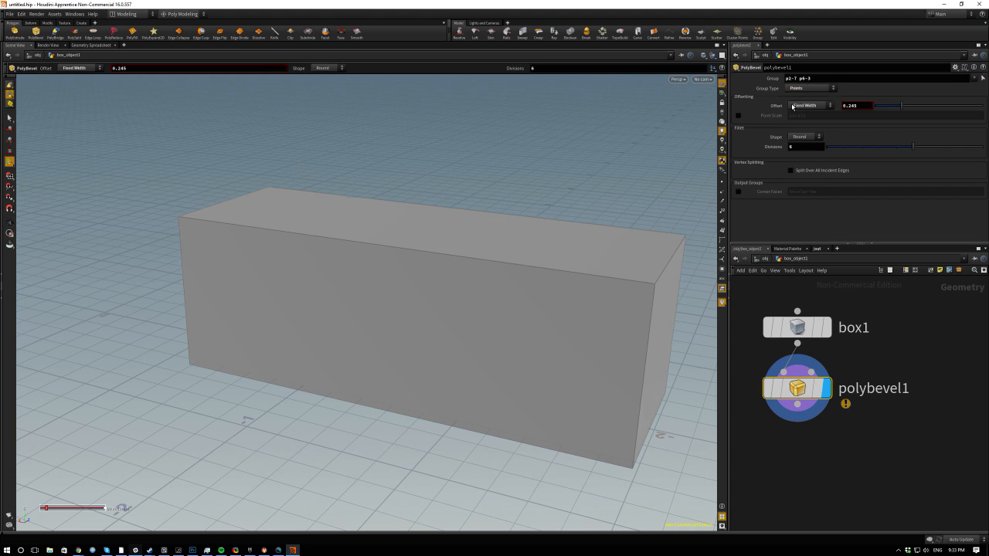
left_click(796, 90)
left_click(794, 109)
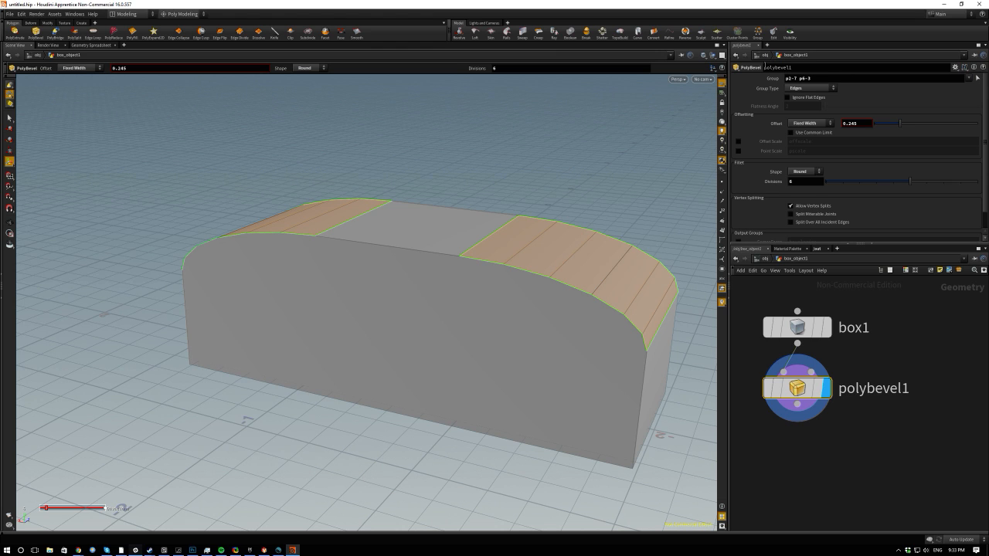
Shorten the original box1 along X to a size of about 0.734 using its viewport handle.
left_click(797, 328)
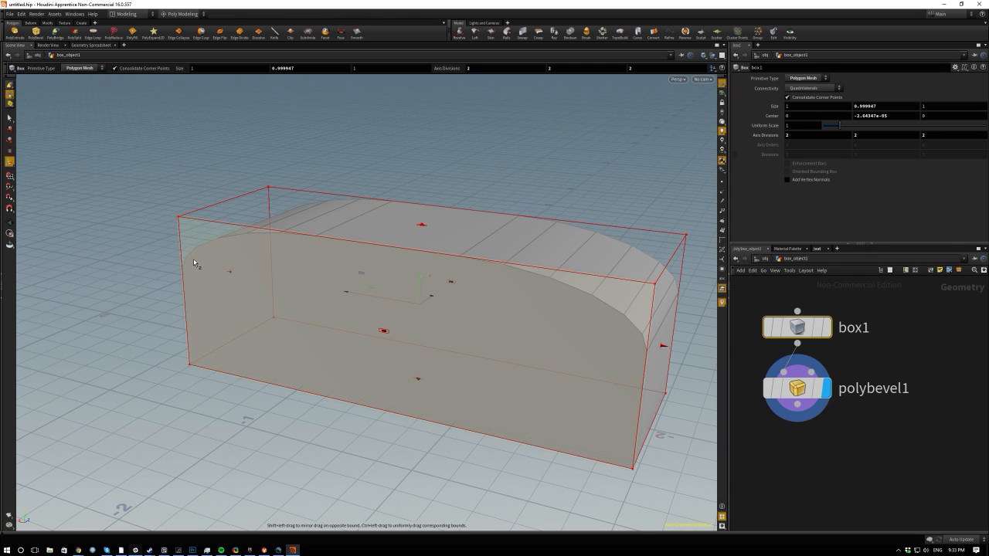
left_click_drag(51, 321, 114, 324, "alt")
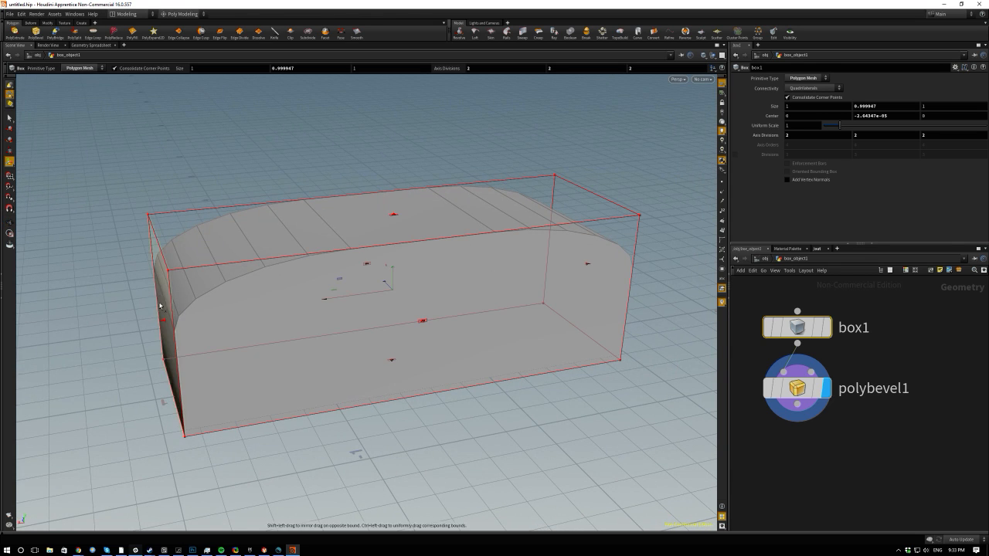
mouse_move(282, 306)
left_mouse_down()
mouse_move(338, 300)
mouse_move(292, 306)
left_mouse_up()
left_click_drag(448, 268, 382, 270, "alt")
key("Return")
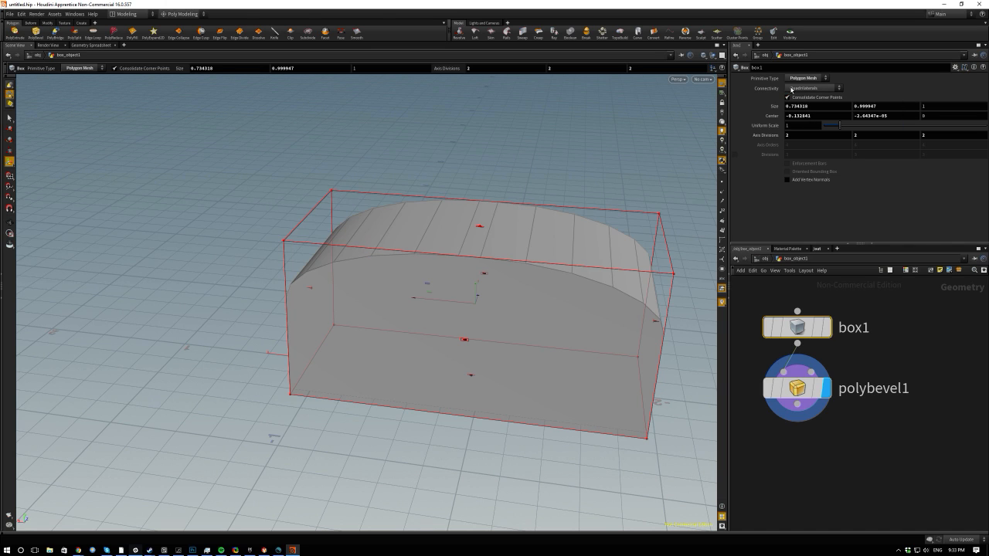
Review box1's primitive type options, keeping Polygon Mesh, and activate the Select tool.
left_click(801, 79)
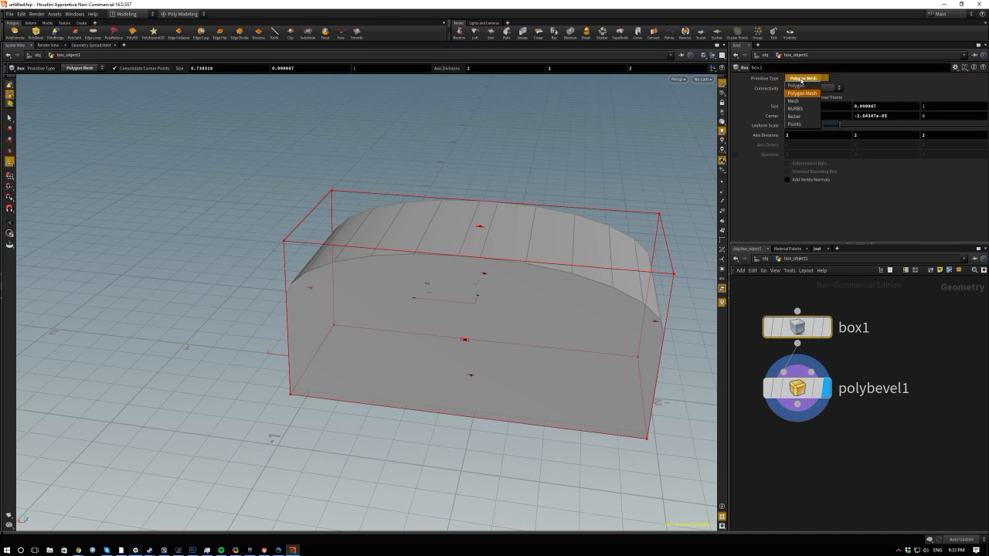
left_click(802, 93)
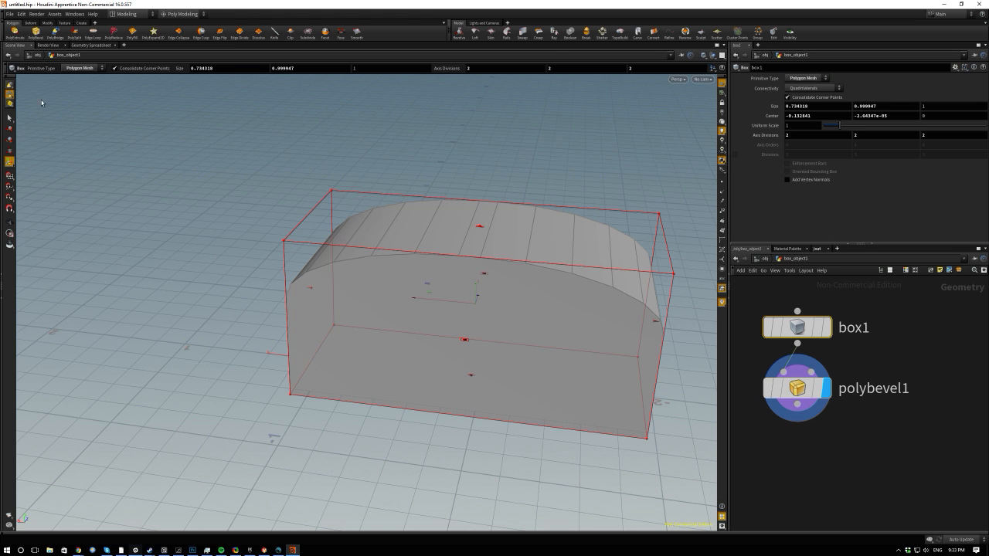
key("w")
key("w")
left_click(11, 118)
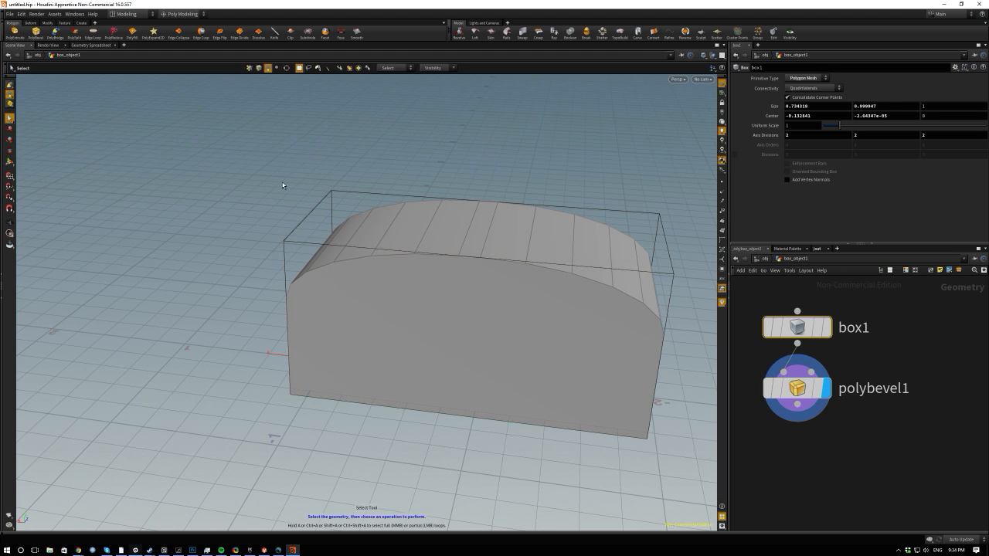
Go up to the object level and apply Clean Transform to box_object1's pre-transform.
left_click(765, 259)
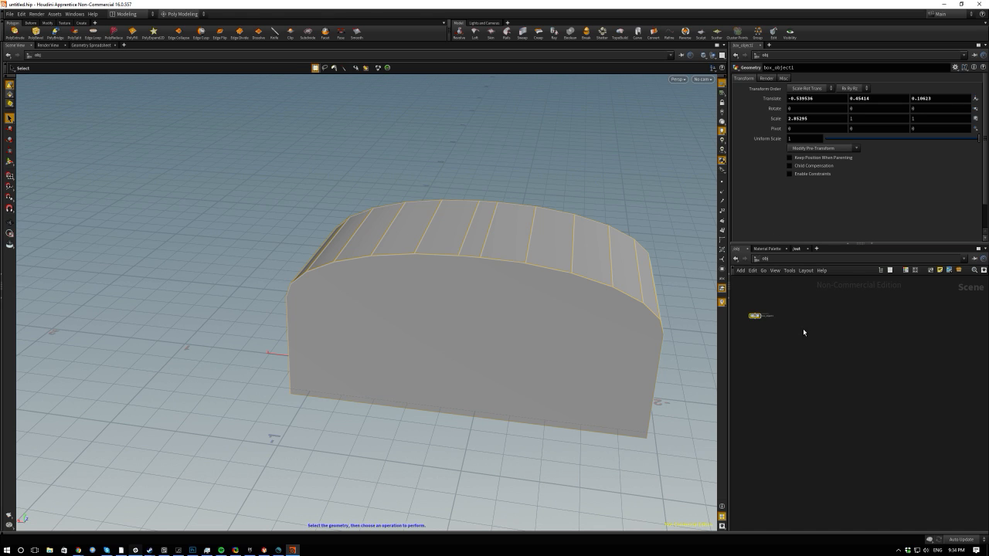
scroll(773, 325, "up", 4)
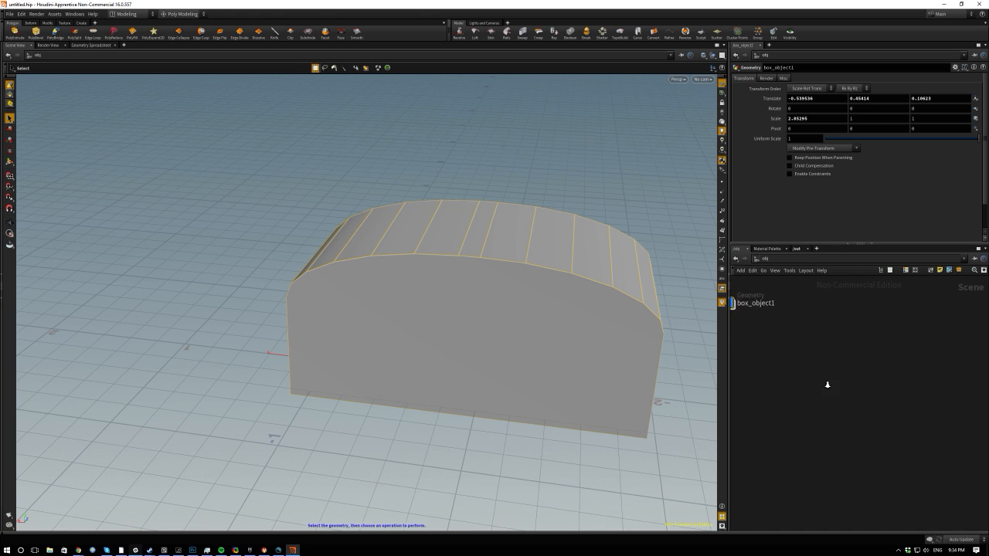
left_click(808, 149)
left_click(813, 150)
left_click(815, 149)
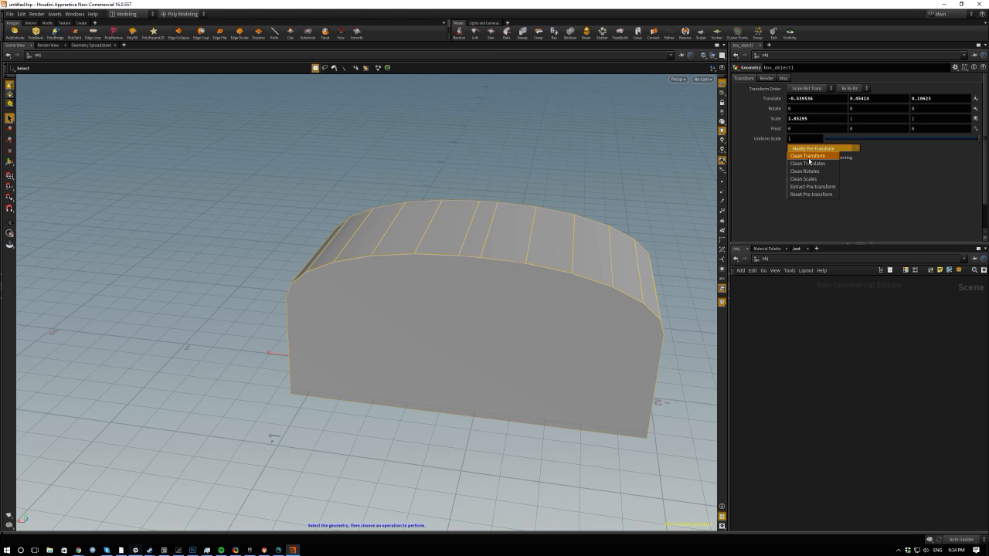
left_click(809, 157)
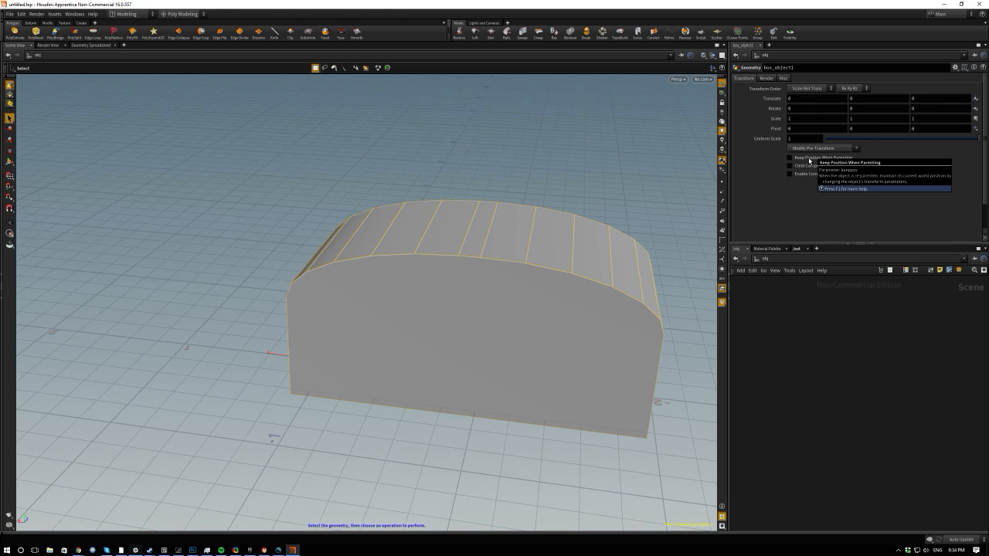
left_click(812, 150)
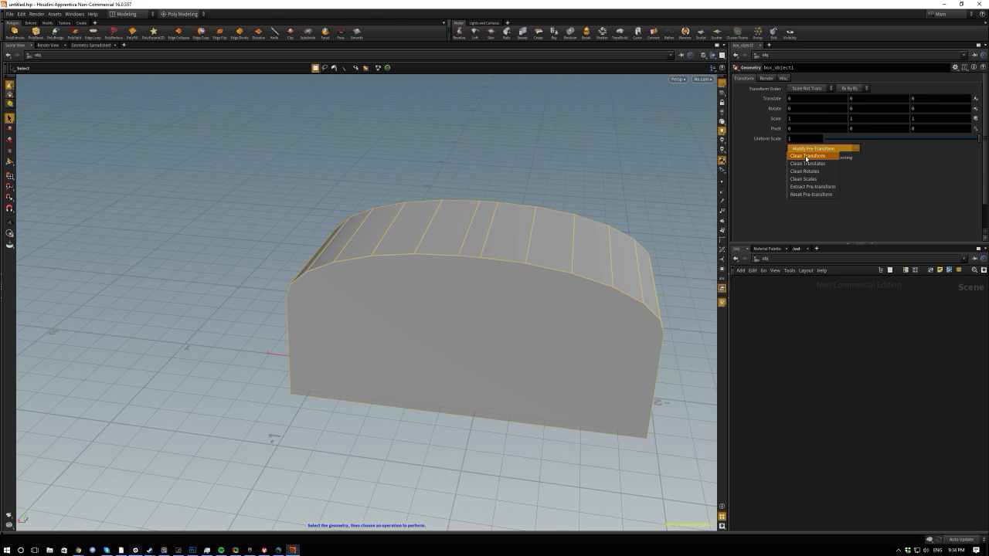
left_click(805, 158)
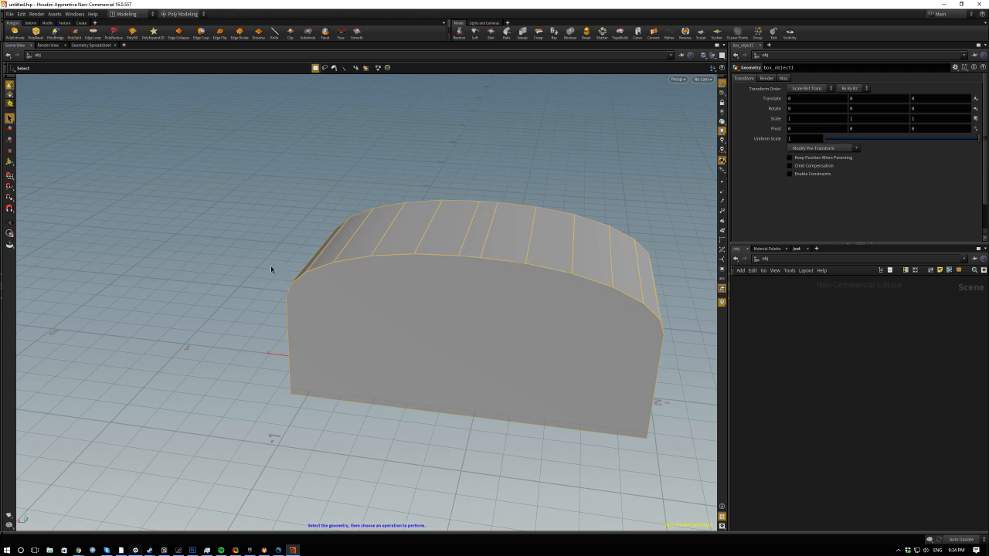
Re-enter box_object1's geometry, select both flat arched side faces as primitives, and apply PolyBevel to them.
key("Tab")
left_click(436, 253)
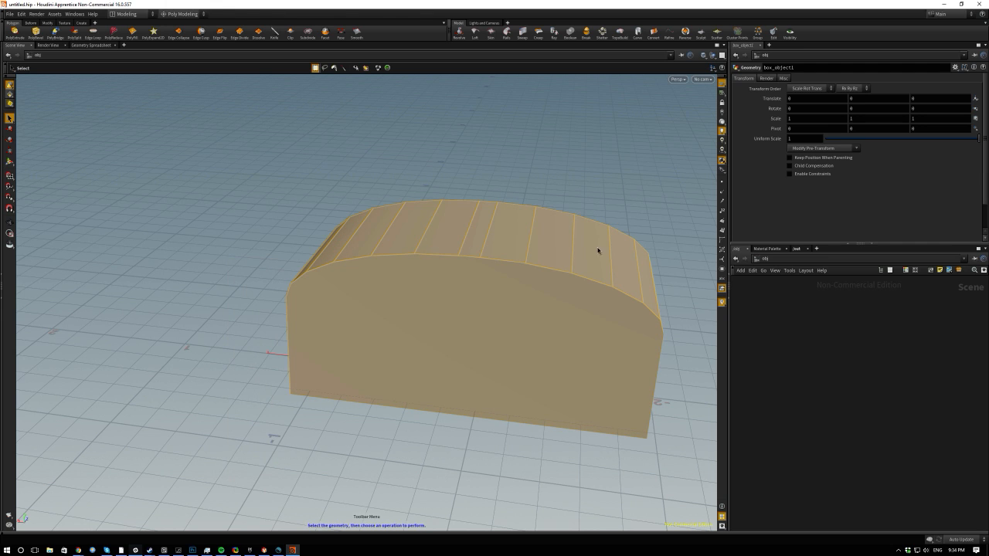
key("Return")
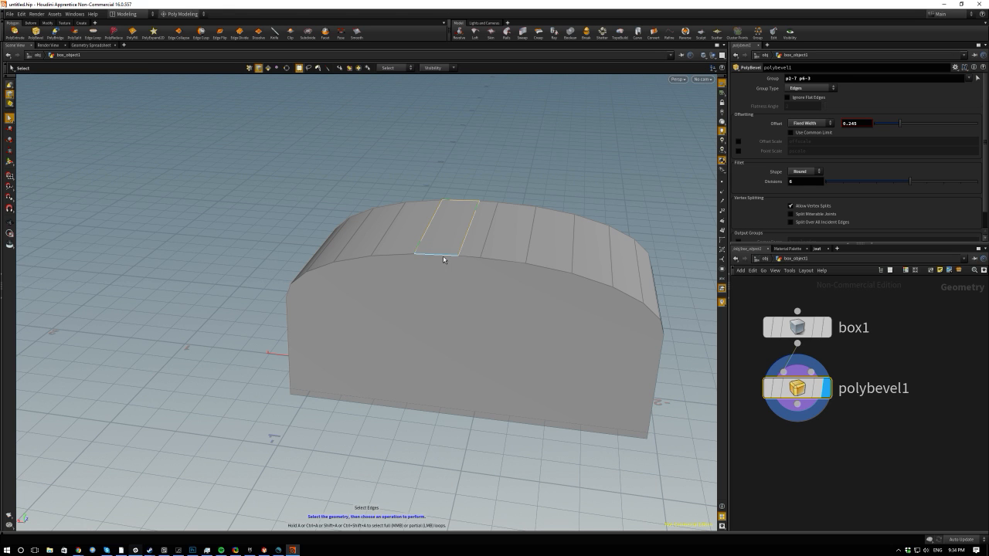
key("4")
left_click_drag(445, 319, 198, 260, "alt")
left_click(239, 316)
key("c")
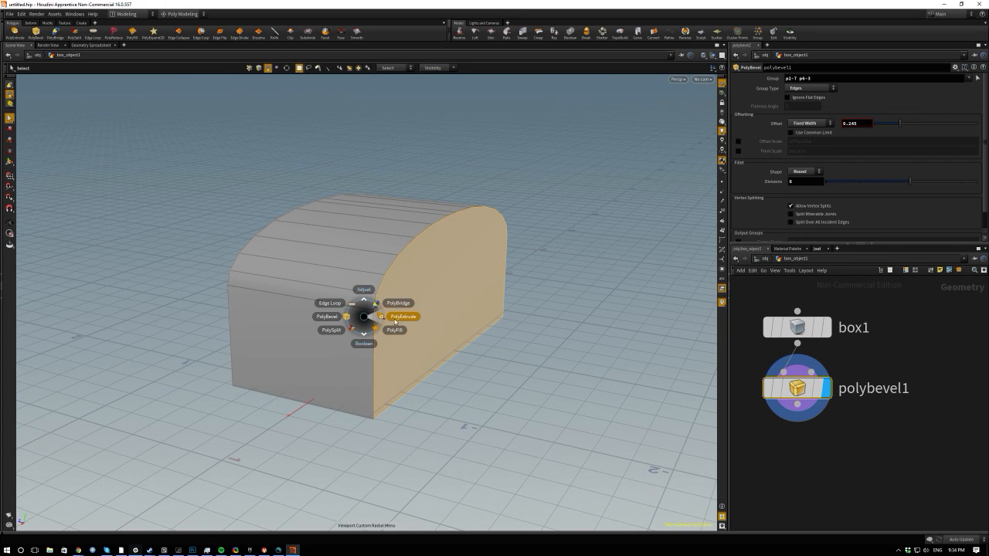
left_click(327, 316)
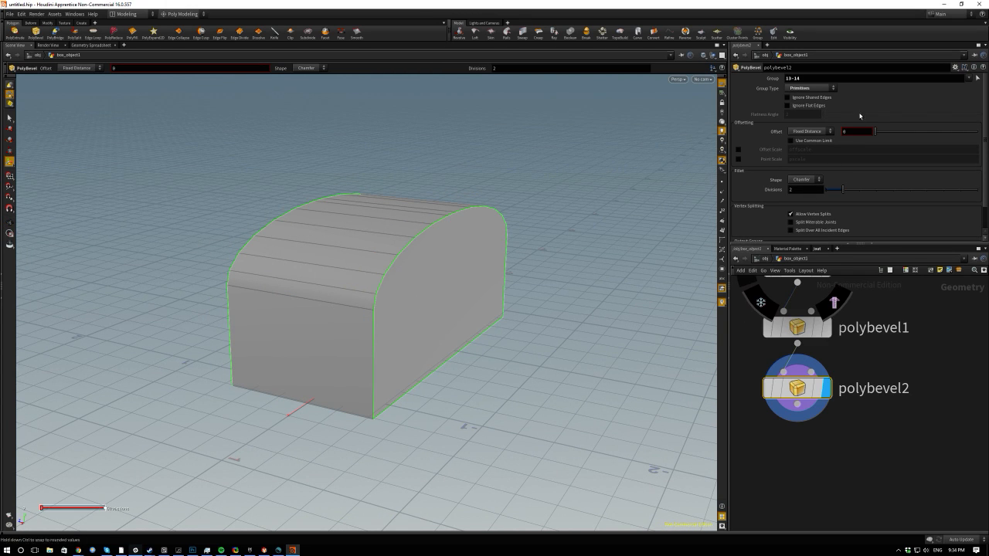
Set polybevel2's offset to 0.045 and its fillet shape to Round.
left_click_drag(875, 131, 850, 153)
left_click(804, 180)
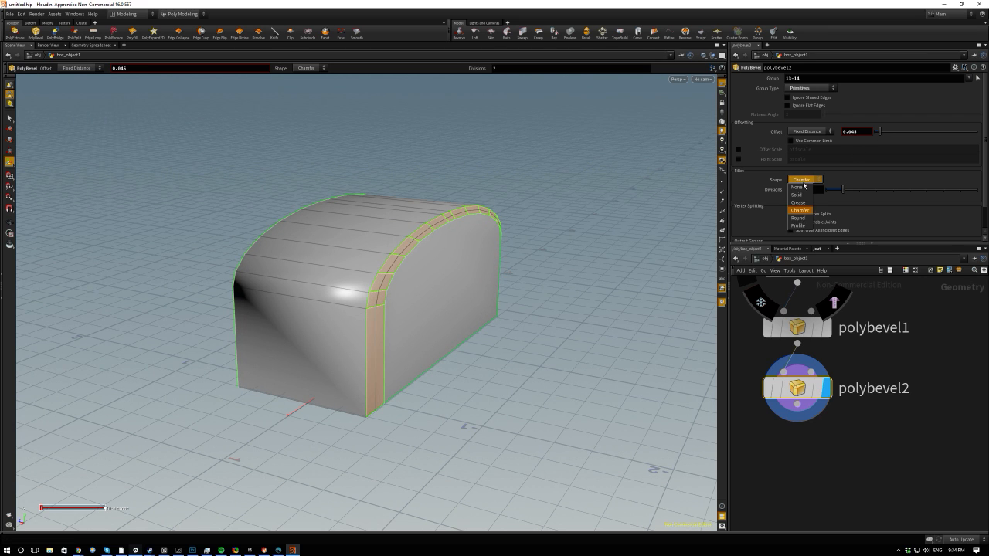
left_click(801, 226)
key("Escape")
left_click_drag(310, 207, 525, 236)
key("Return")
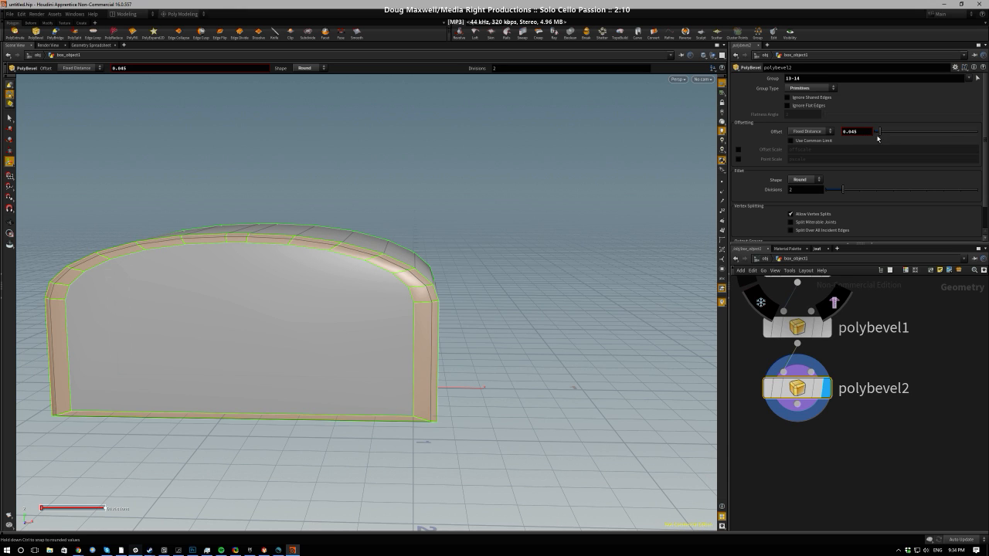
Try reducing polybevel2's offset to 0.015, and undo that change.
left_click_drag(878, 136, 877, 136)
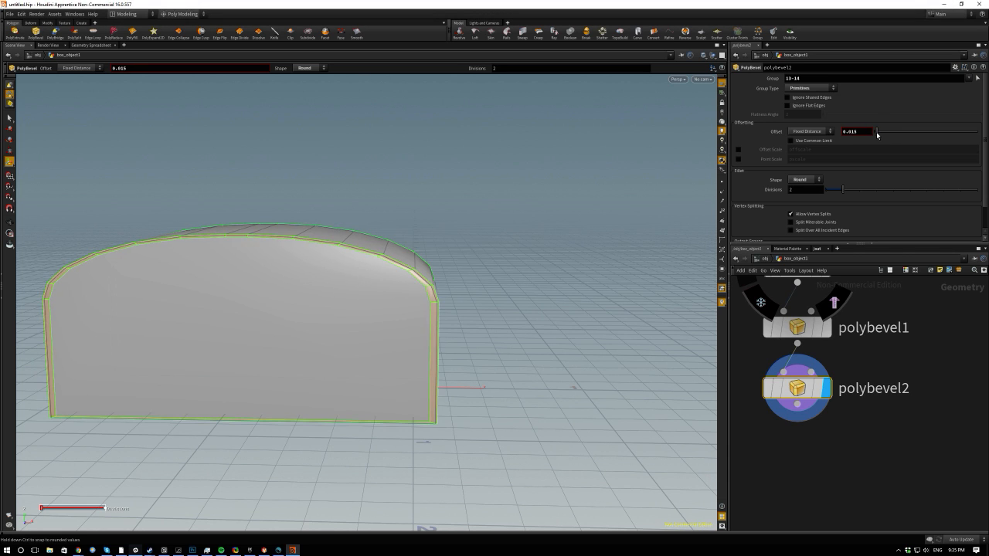
key("Escape")
left_click_drag(477, 206, 238, 223)
key("ctrl+z")
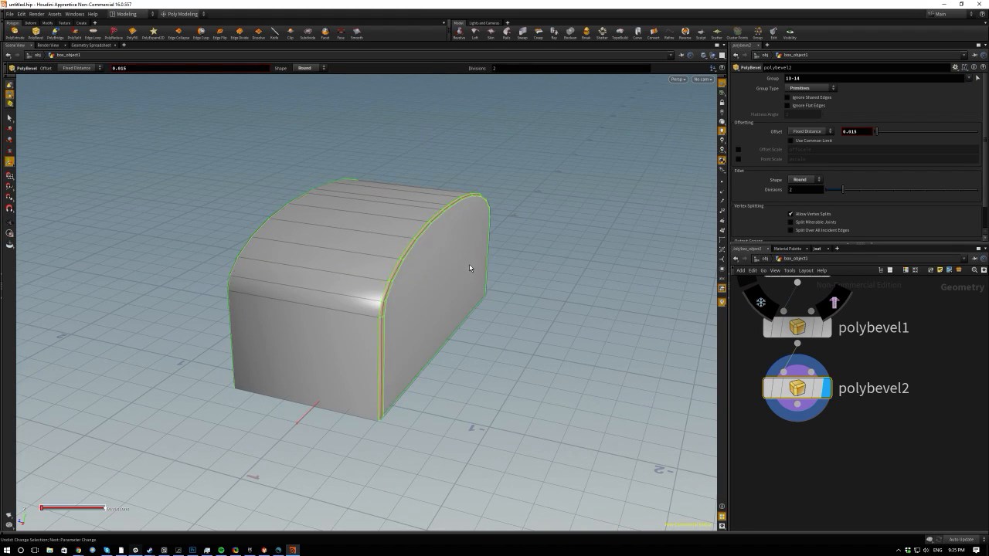
key("ctrl+z")
key("Escape")
left_click_drag(186, 295, 275, 326)
key("Return")
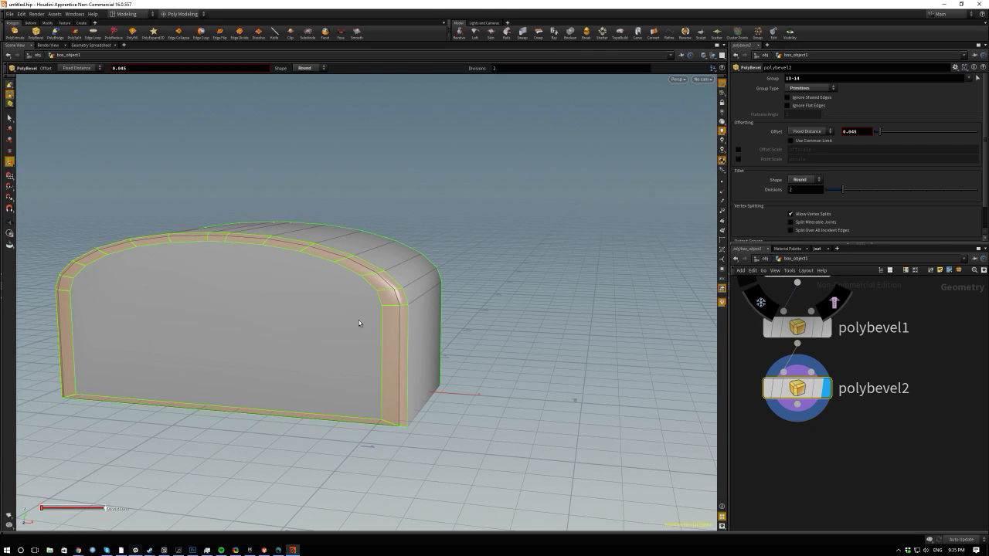
Select the flat inner faces on both arched sides and PolyExtrude them outward by a distance of about 0.073.
key("s")
left_click_drag(607, 218, 267, 239)
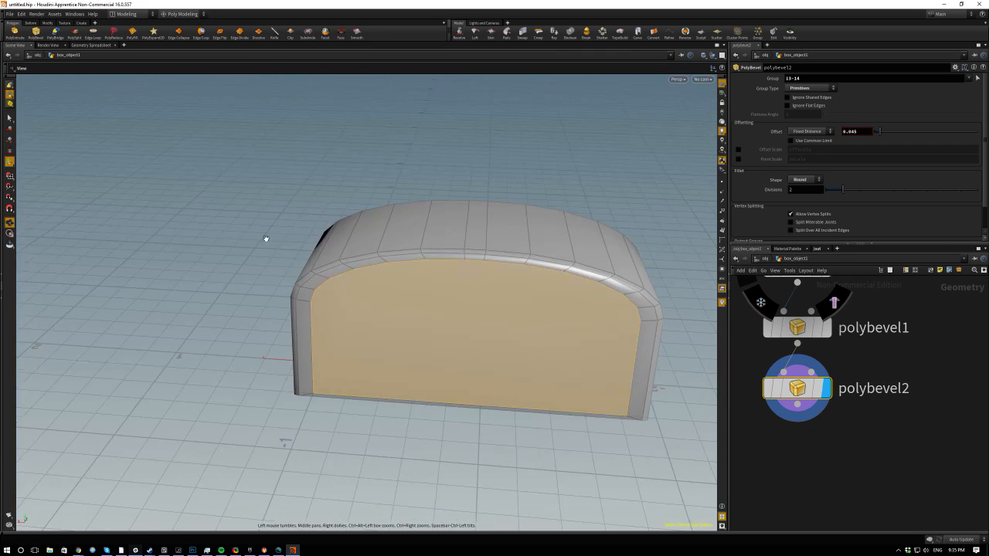
left_click_drag(557, 347, 311, 209)
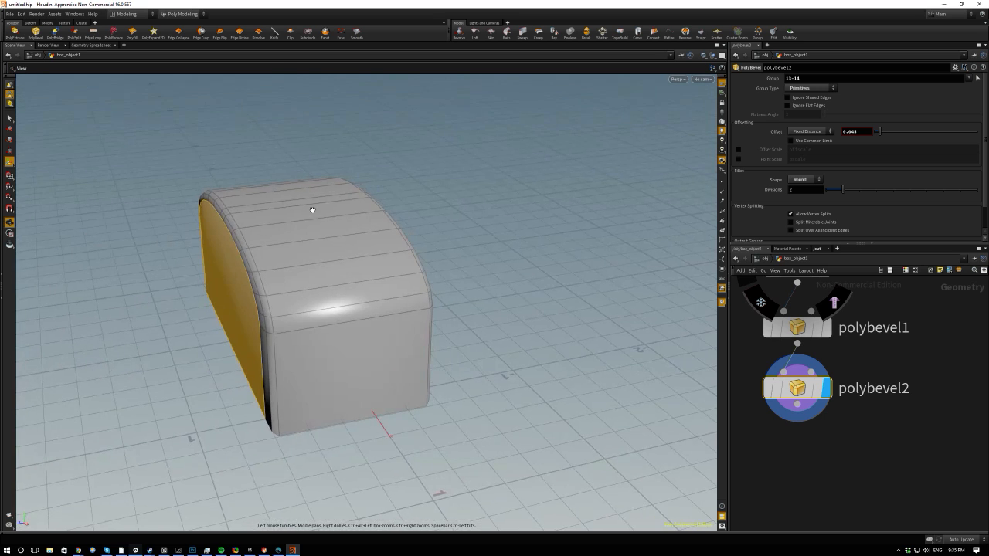
key("s")
key("c")
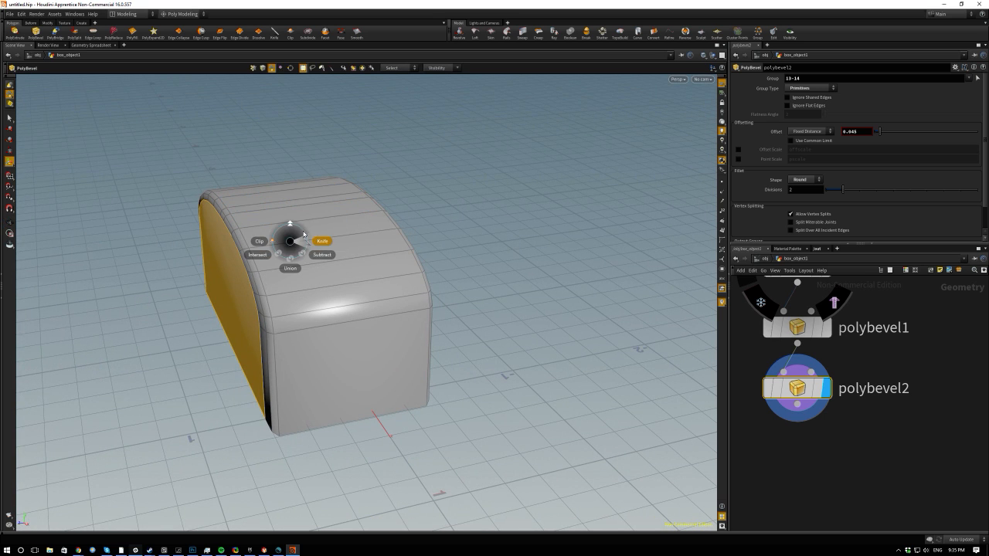
left_click(278, 239)
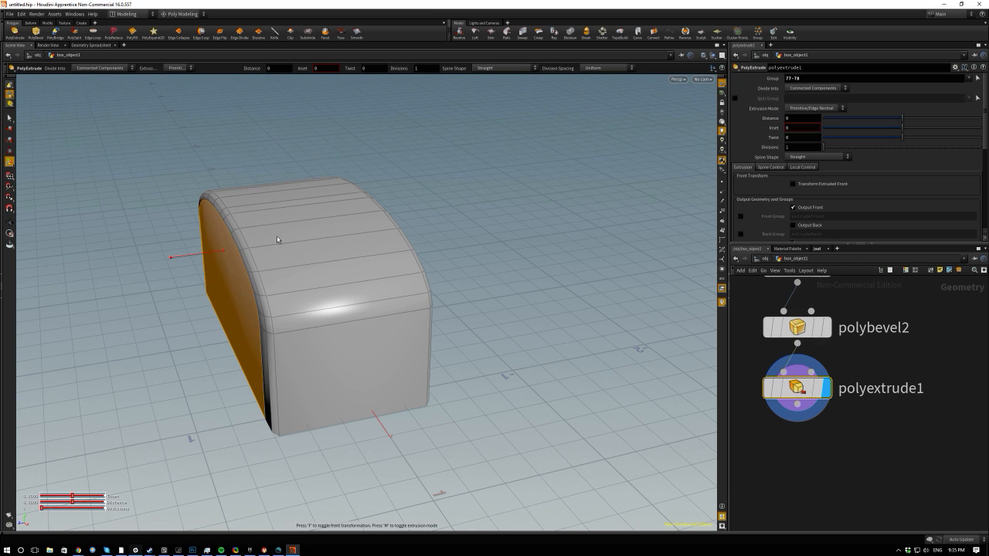
left_click_drag(169, 265, 150, 304)
key("Escape")
key("Return")
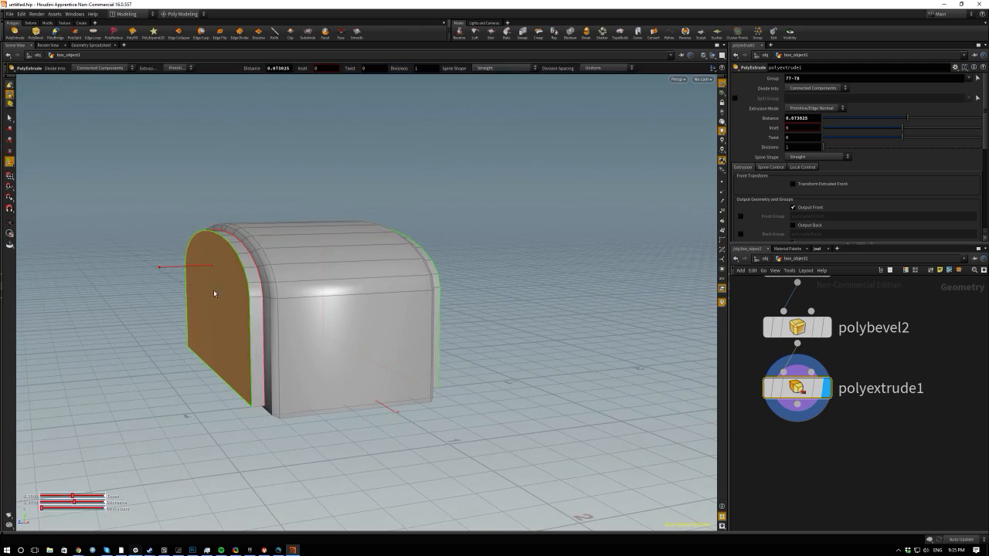
Select five adjacent strip faces across the middle of the curved top.
left_click_drag(214, 289, 560, 291)
key("Escape")
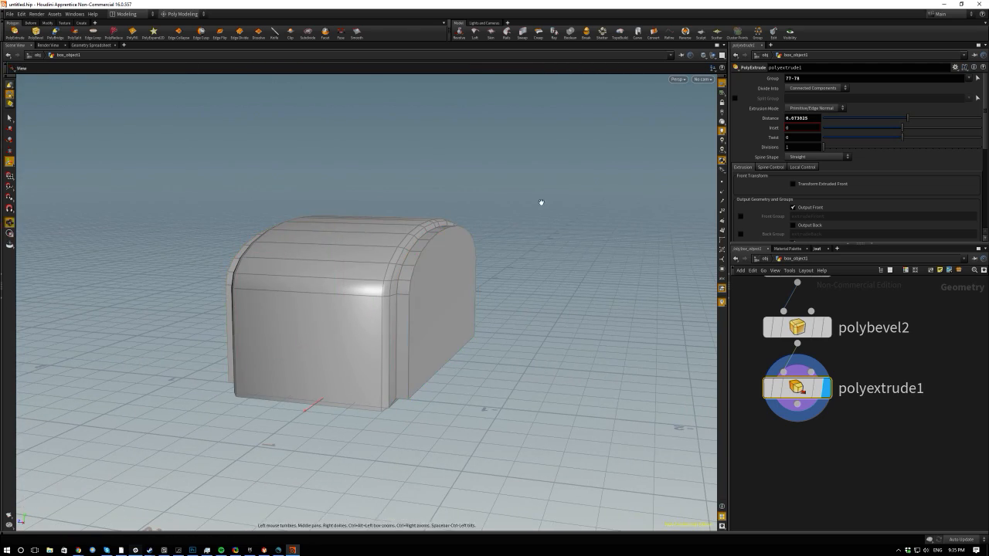
left_click_drag(541, 203, 392, 327)
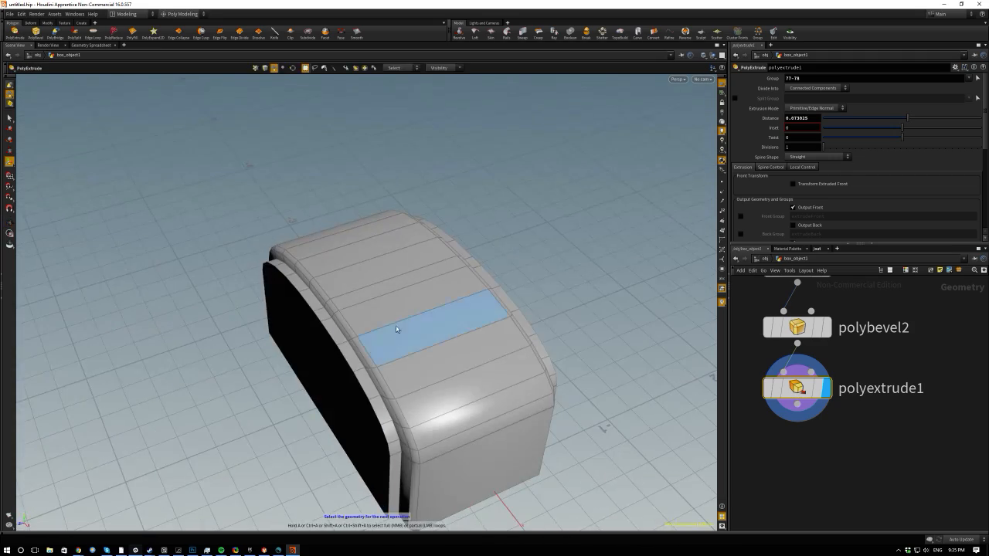
left_click_drag(441, 379, 448, 340)
key("Return")
left_click(325, 244)
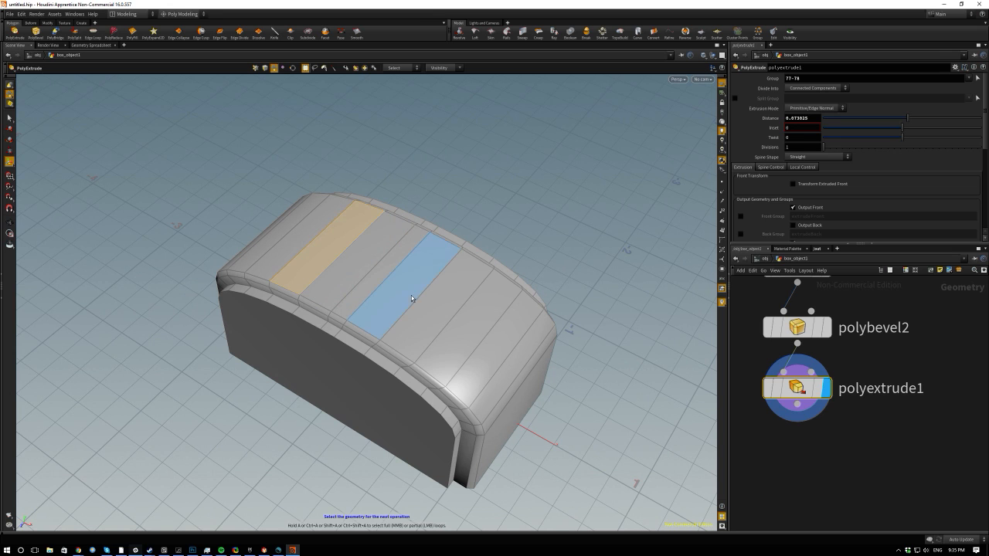
left_click(444, 313, "shift")
left_click(390, 284, "shift")
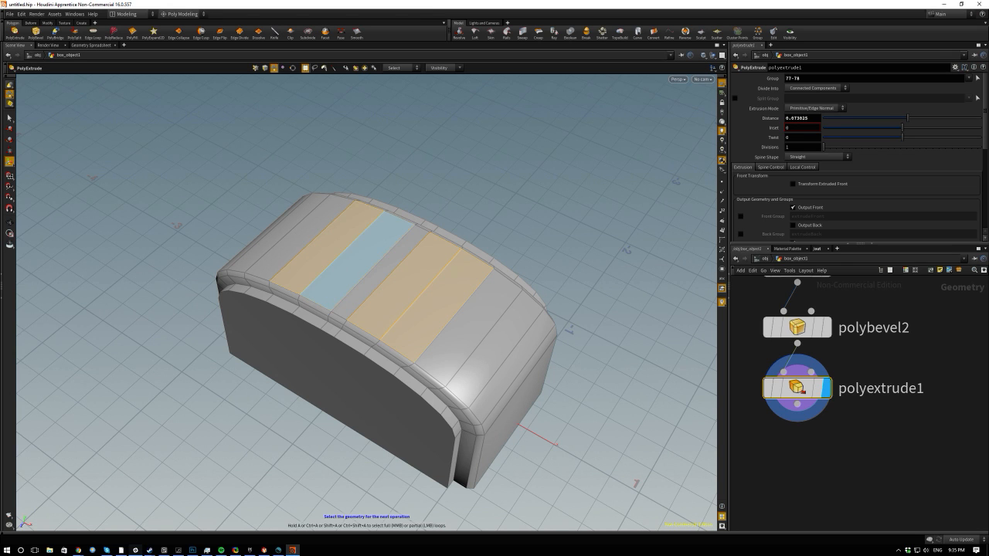
left_click(374, 285, "shift")
left_click(376, 318, "shift")
PolyExtrude the selected top faces outward by a distance of about 0.127.
left_click_drag(270, 319, 504, 358, "alt")
key("c")
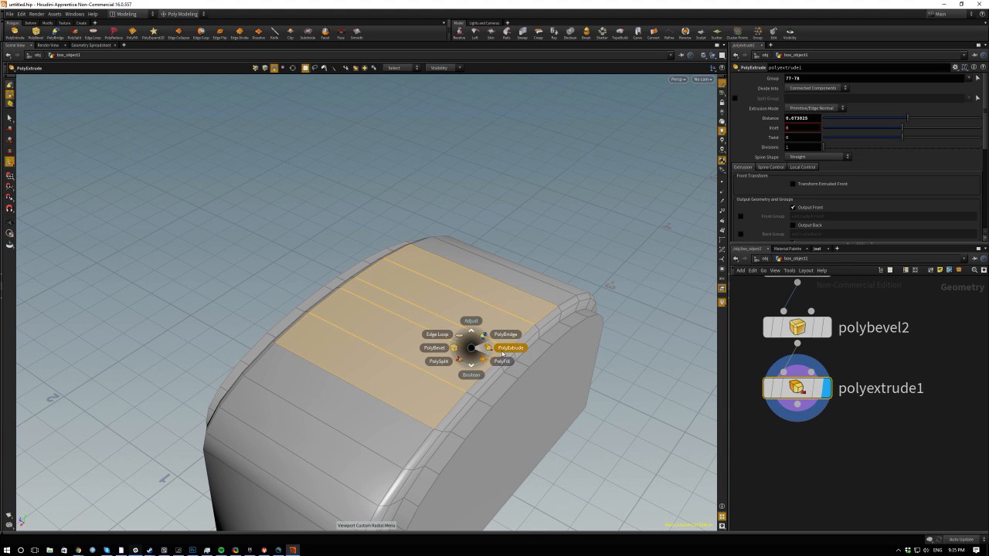
left_click(506, 347)
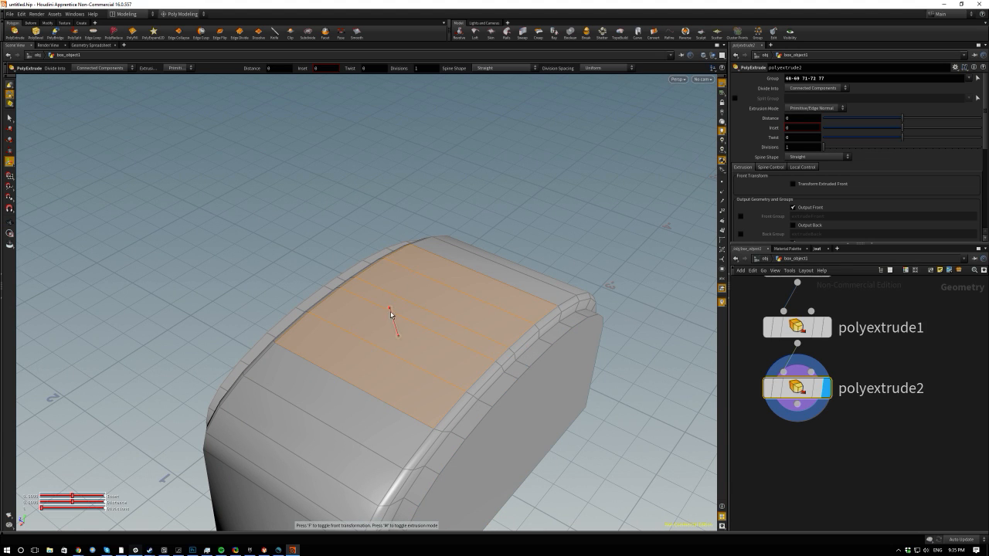
left_click_drag(391, 315, 304, 353)
key("Escape")
key("Return")
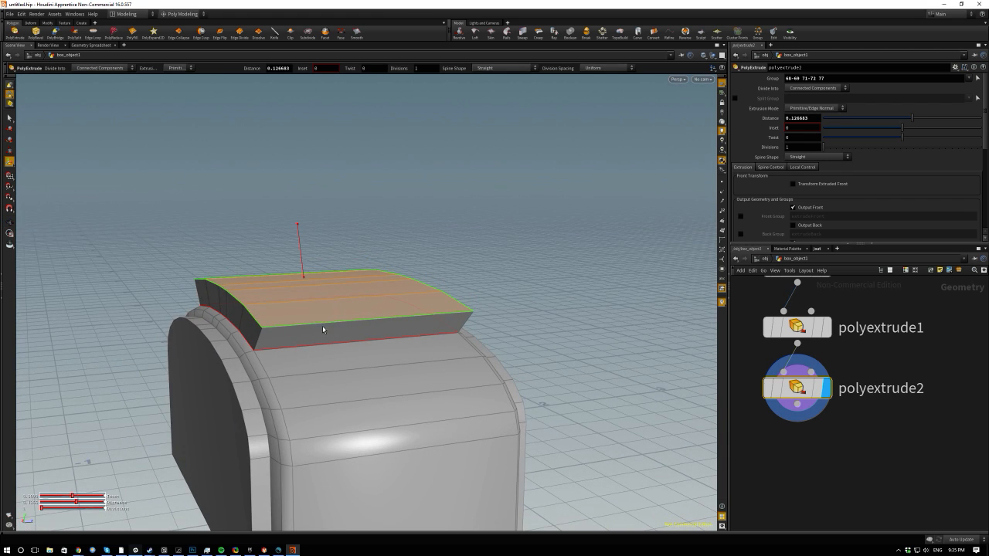
left_click_drag(227, 224, 355, 224)
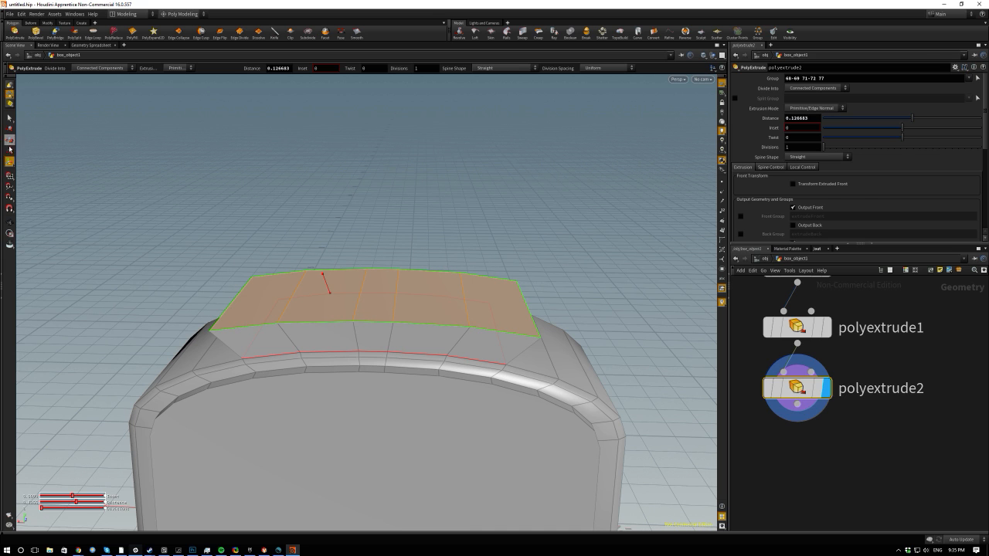
Scale the extruded top faces along X to about 0.677 to narrow the raised block.
key("e")
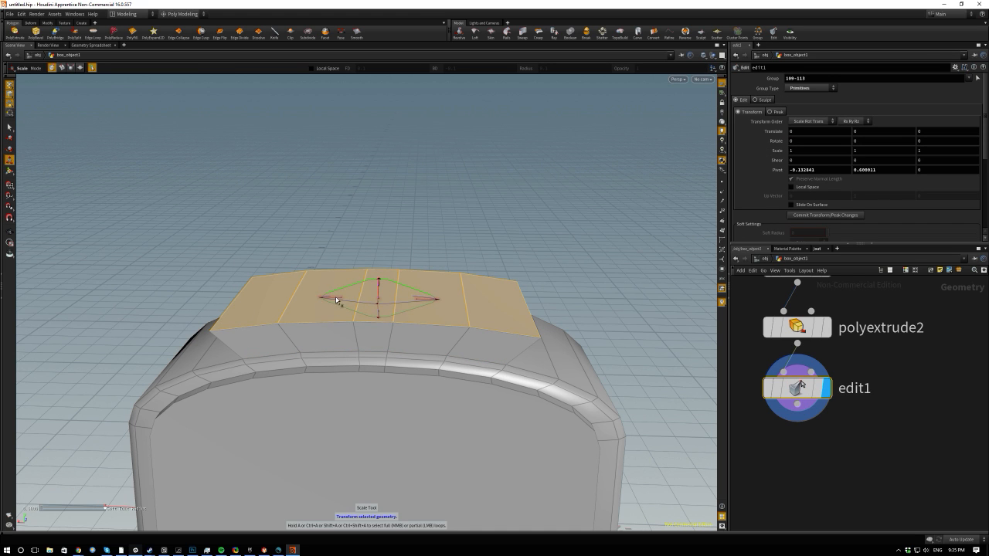
left_click_drag(336, 299, 347, 300)
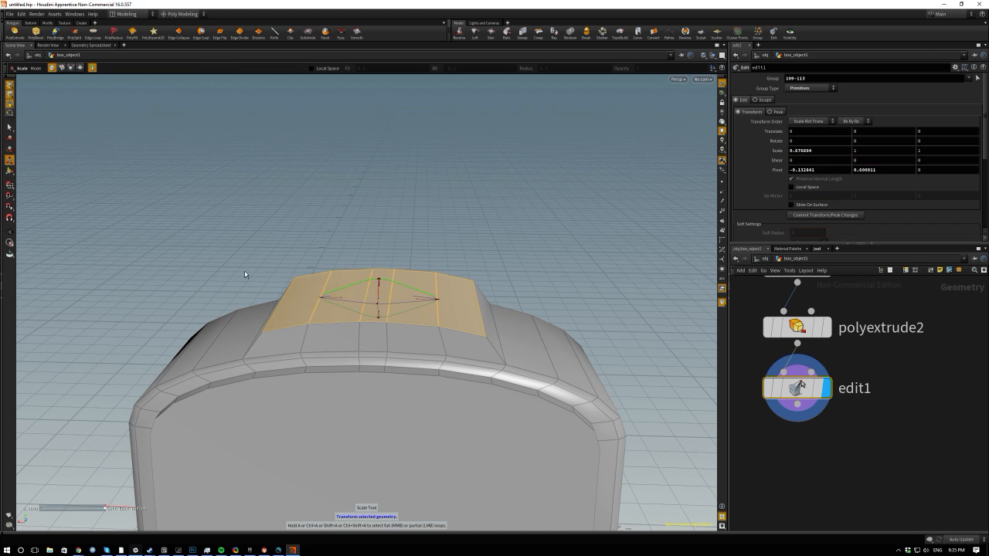
key("Escape")
left_click_drag(245, 274, 495, 294)
Try selecting single faces and a single edge on the raised block with the Scale tool active.
key("e")
left_click(433, 332)
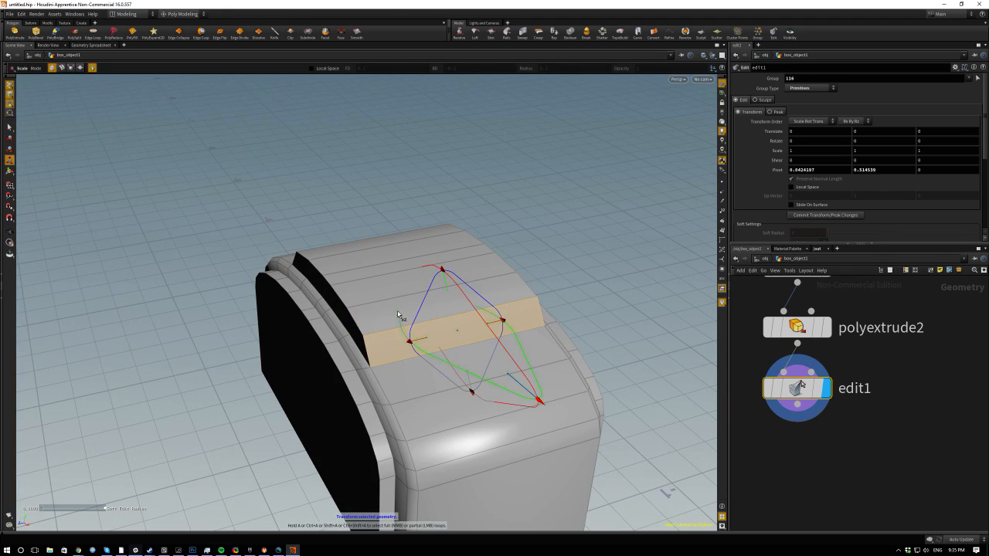
left_click(398, 313)
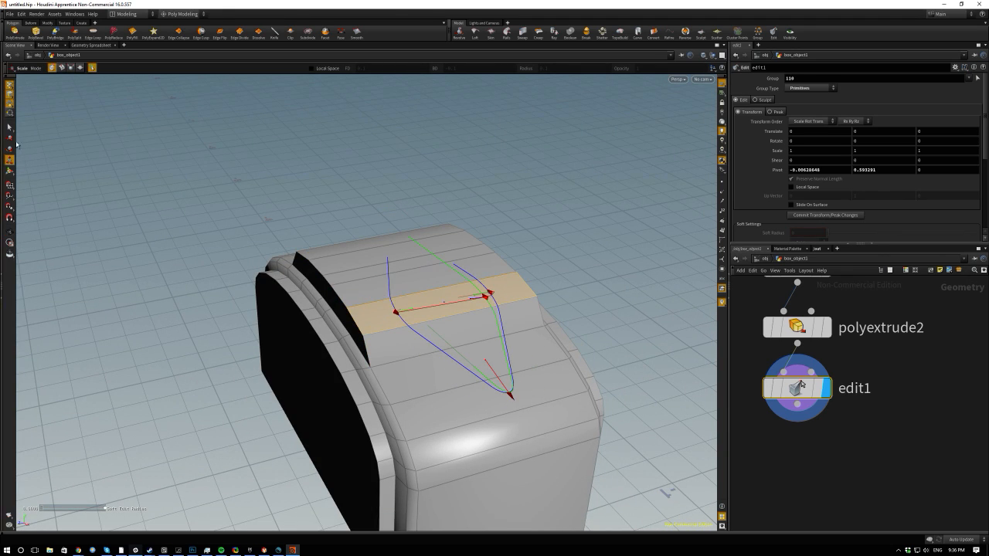
key("3")
left_click(339, 300)
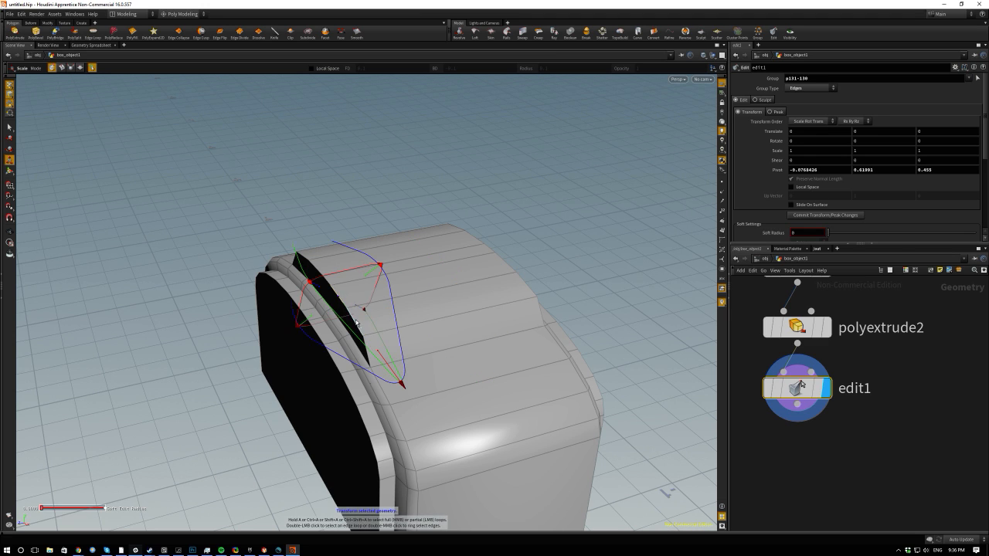
key("4")
left_click(429, 324)
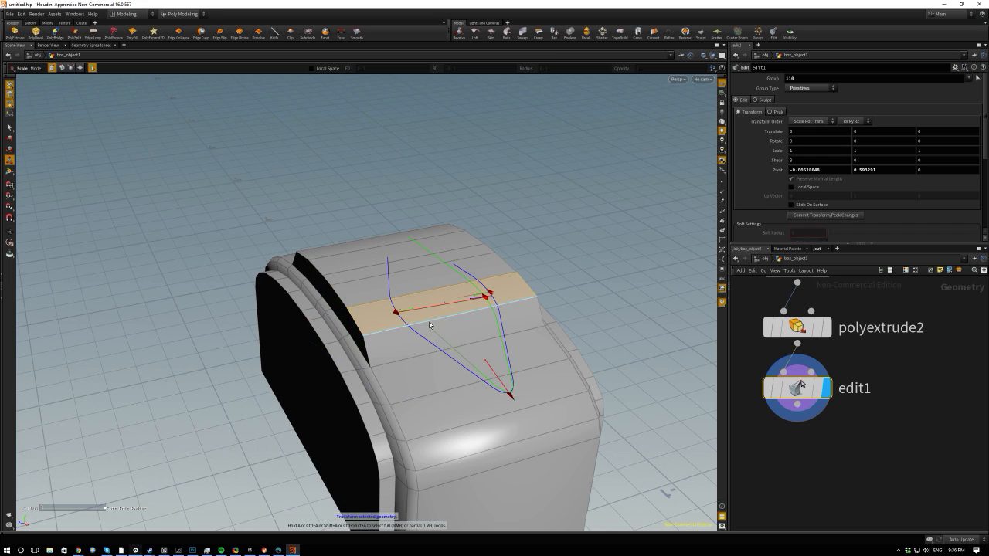
Switch to edge selection and select the complete edge loop around the raised block's top.
key("3")
left_click(430, 325)
double_click(430, 325)
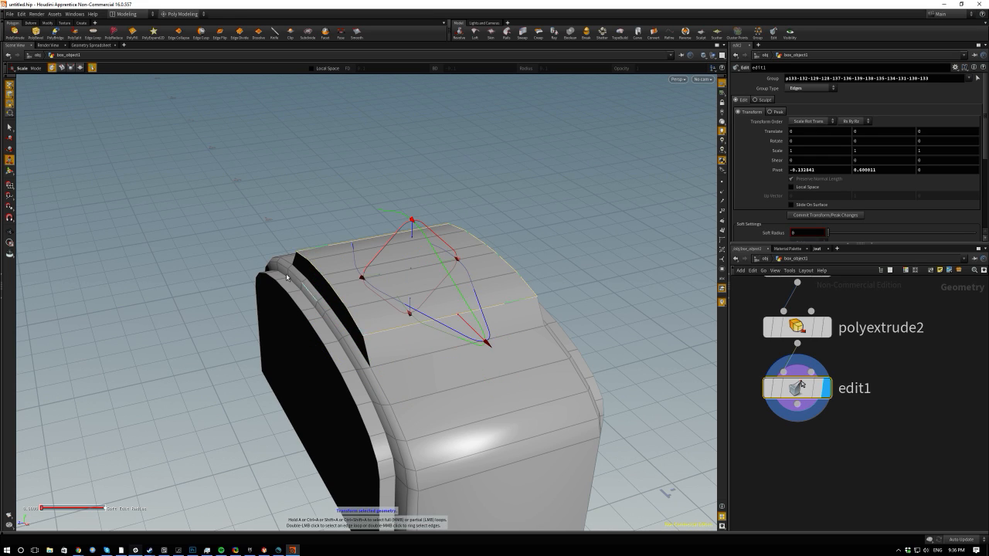
left_click_drag(287, 276, 356, 267)
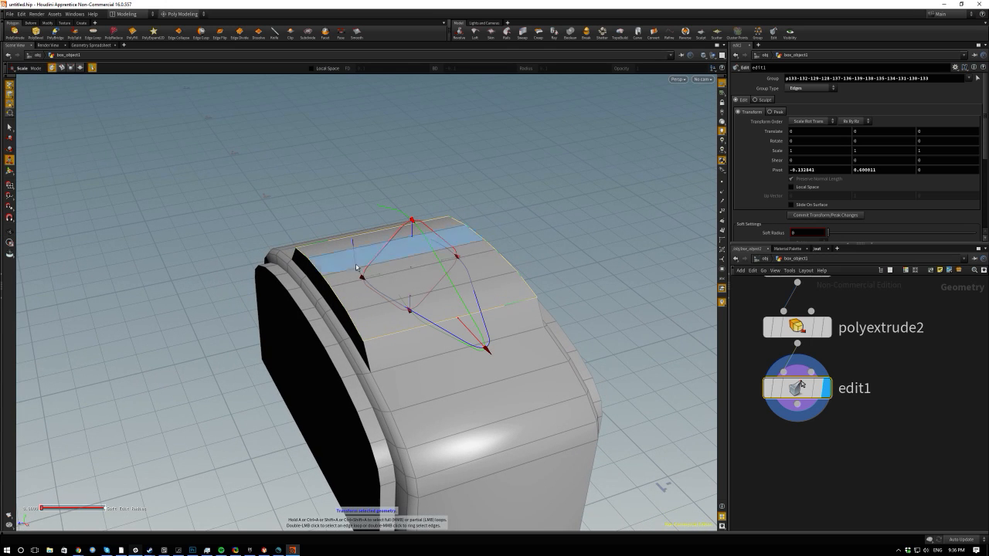
Bevel the border edges of the raised top panel with a 0.03 offset, Round shape and 4 divisions.
key("c")
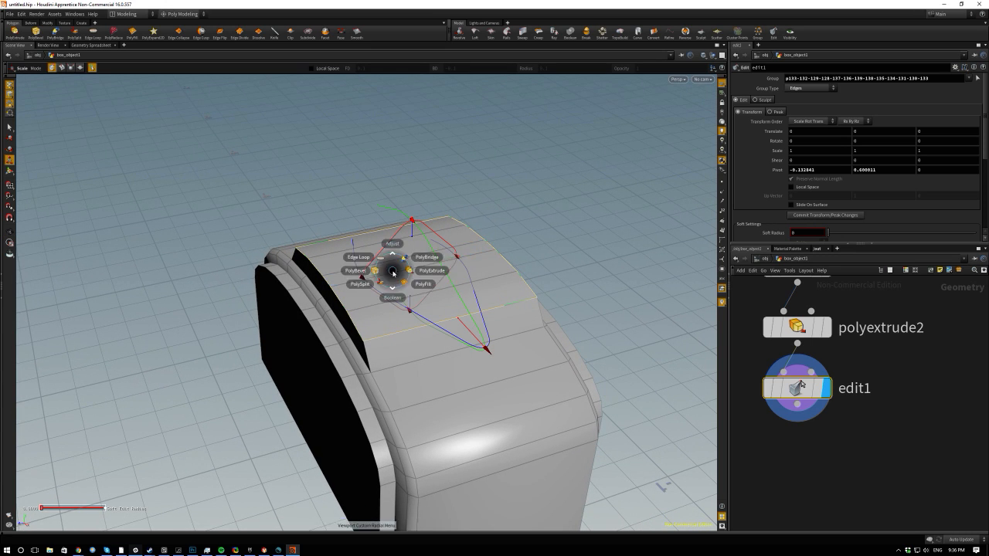
left_click(325, 276)
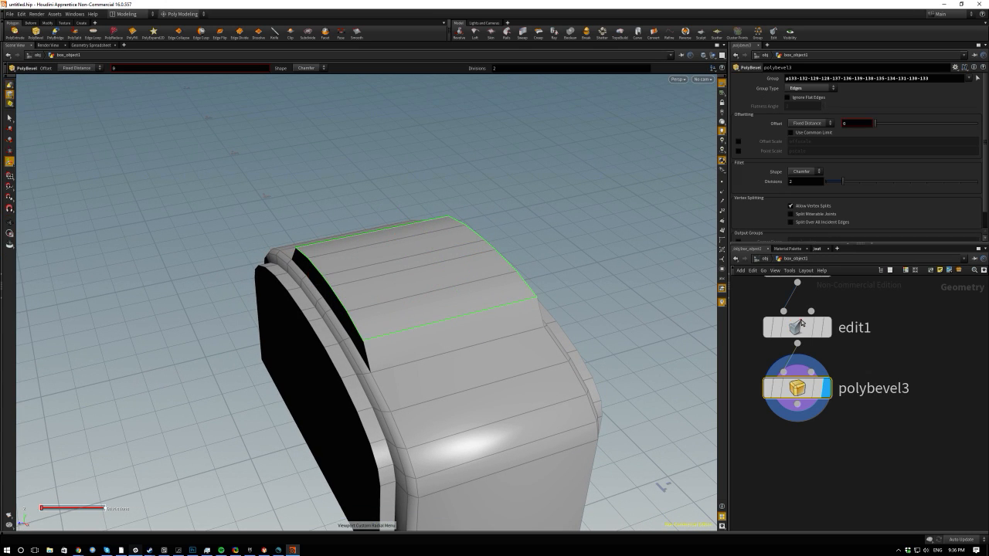
mouse_move(875, 123)
left_mouse_down()
mouse_move(893, 124)
mouse_move(877, 122)
left_mouse_up()
left_click(804, 172)
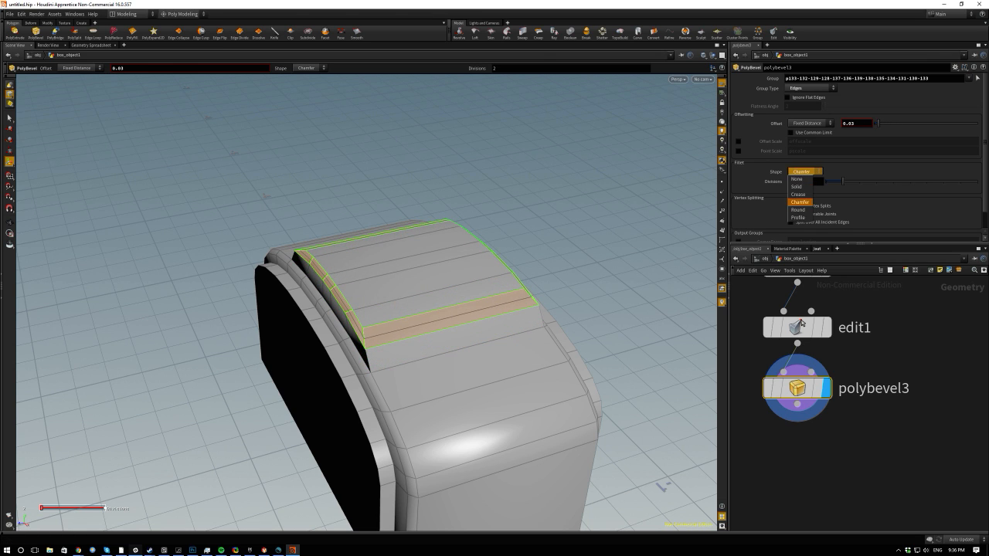
left_click(802, 214)
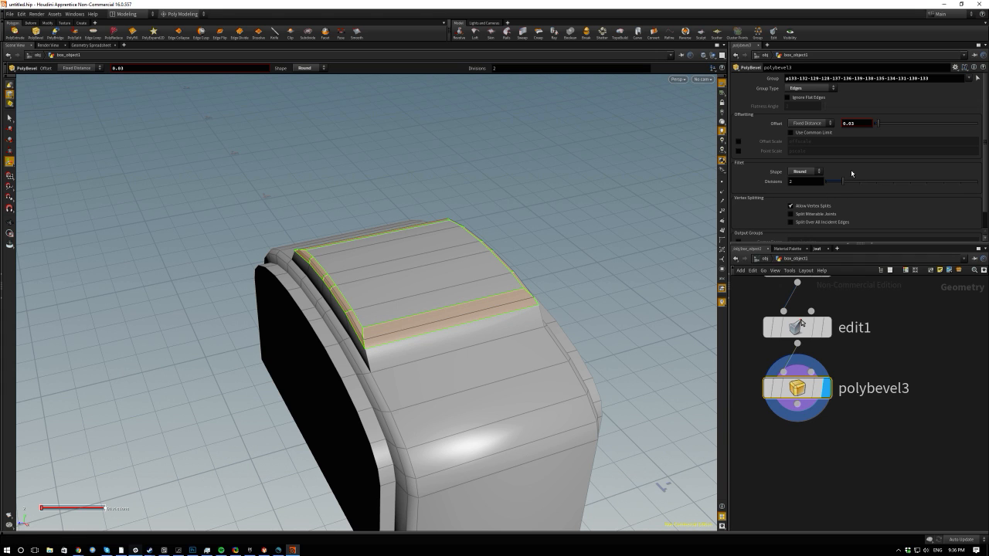
left_click_drag(841, 183, 873, 182)
Delete the two large flat end faces on opposite sides of the body.
left_click_drag(317, 280, 526, 245, "alt")
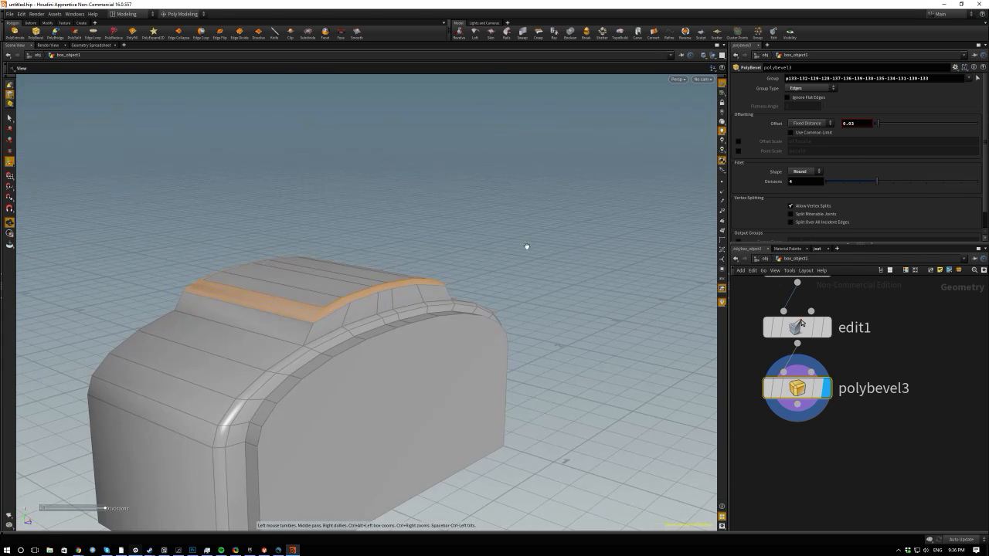
key("s")
left_click_drag(373, 301, 634, 448, "alt")
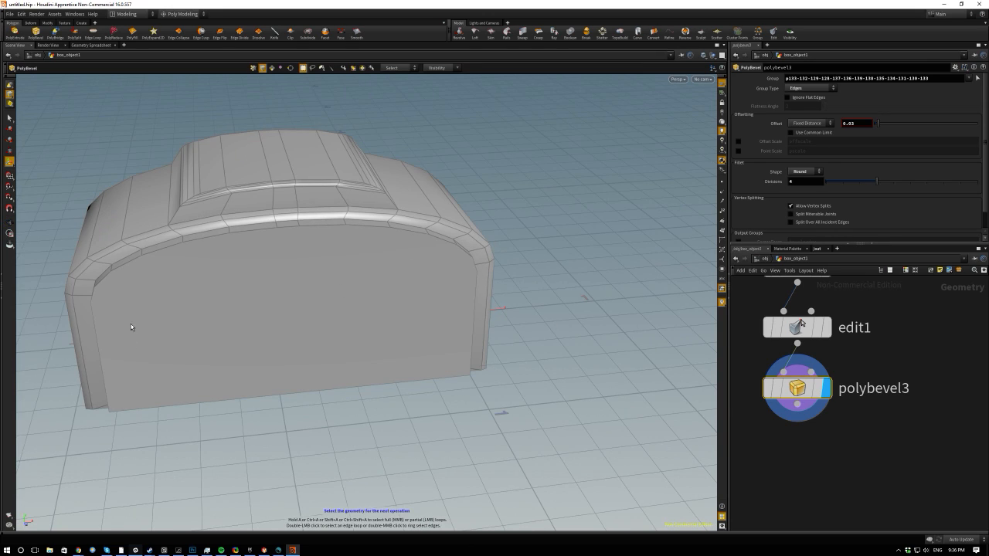
left_click_drag(415, 322, 564, 301, "alt")
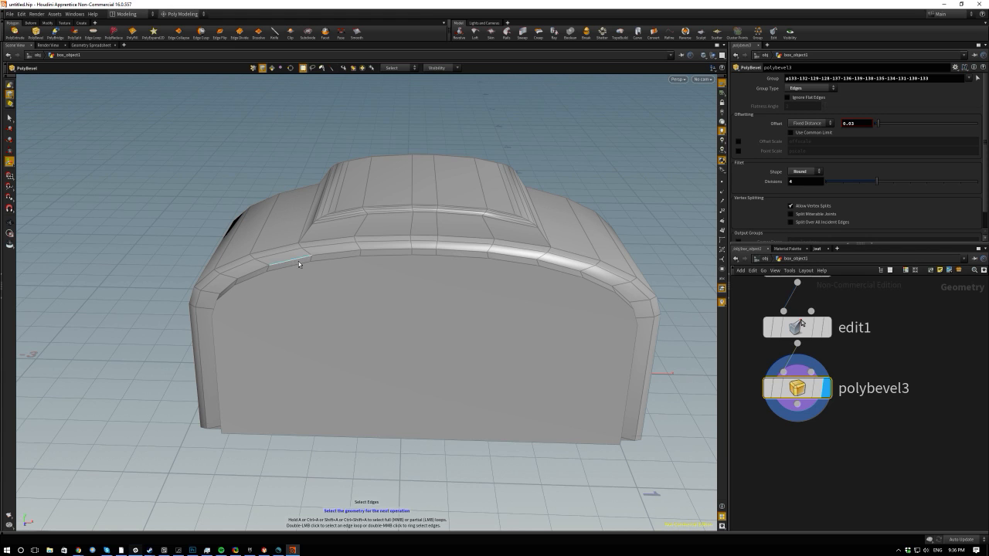
key("2")
key("4")
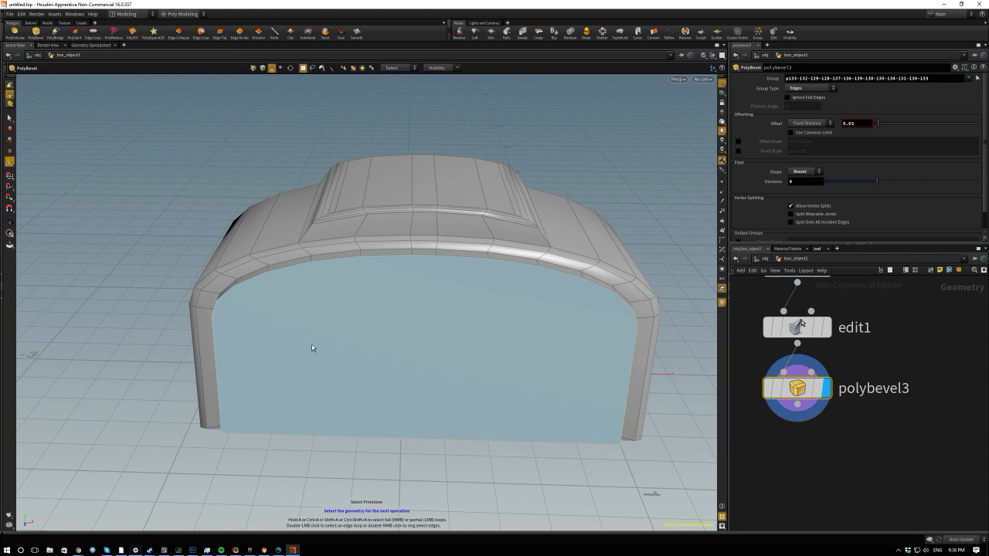
left_click_drag(386, 309, 289, 360, "alt")
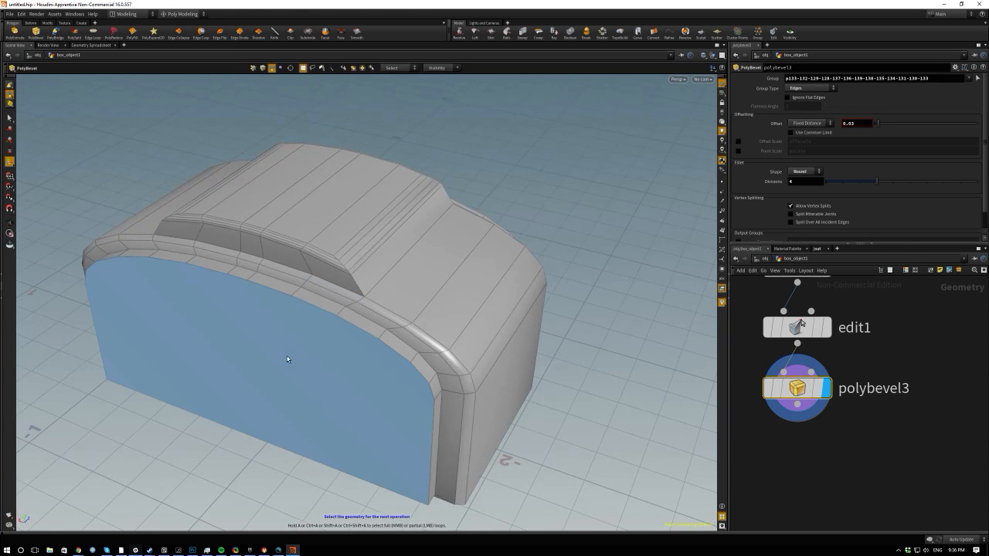
left_click_drag(613, 224, 322, 210, "alt")
middle_click_drag(429, 275, 375, 240, "alt")
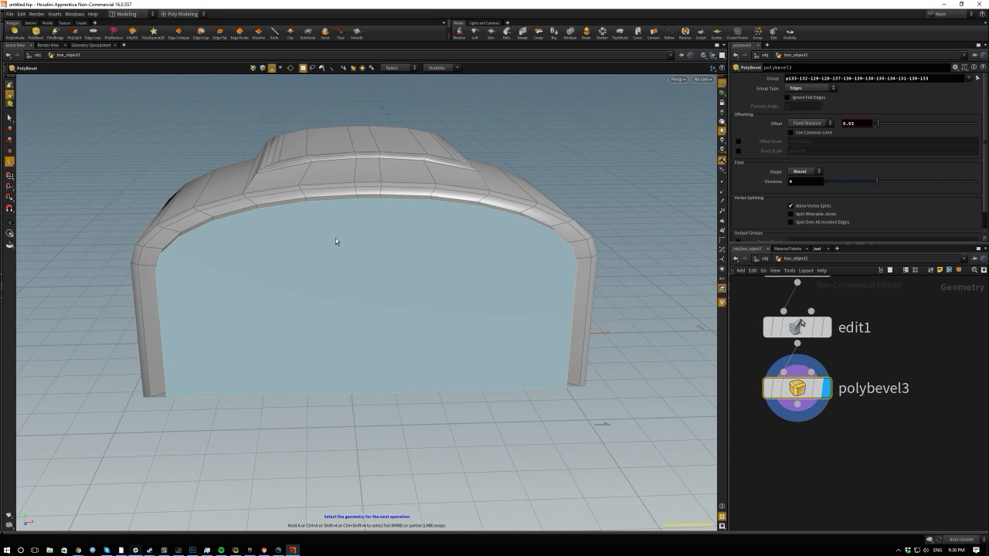
left_click_drag(421, 246, 377, 276, "alt")
key("Delete")
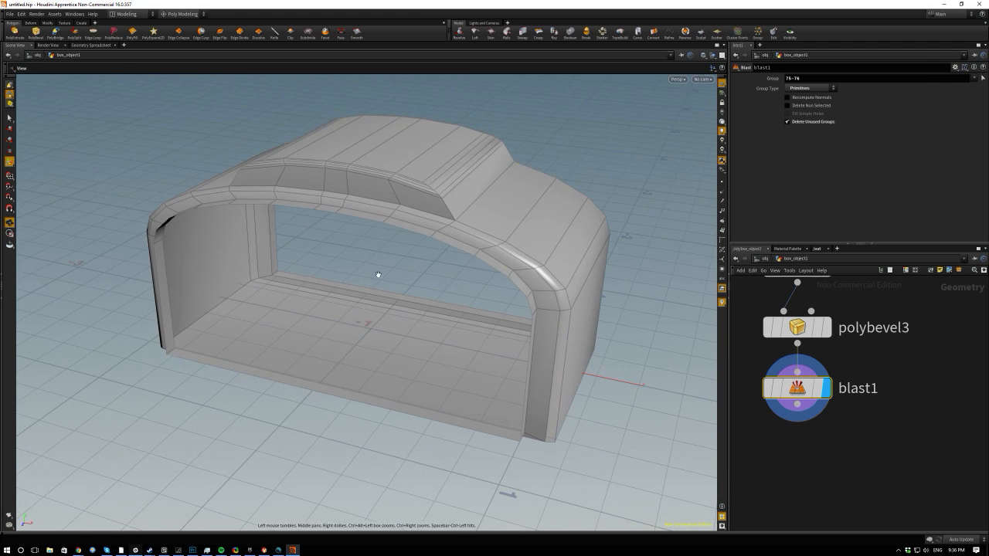
Fill both open ends of the body with PolyFill from their boundary edge loops.
scroll(879, 449, "down", 1)
scroll(804, 389, "up", 1)
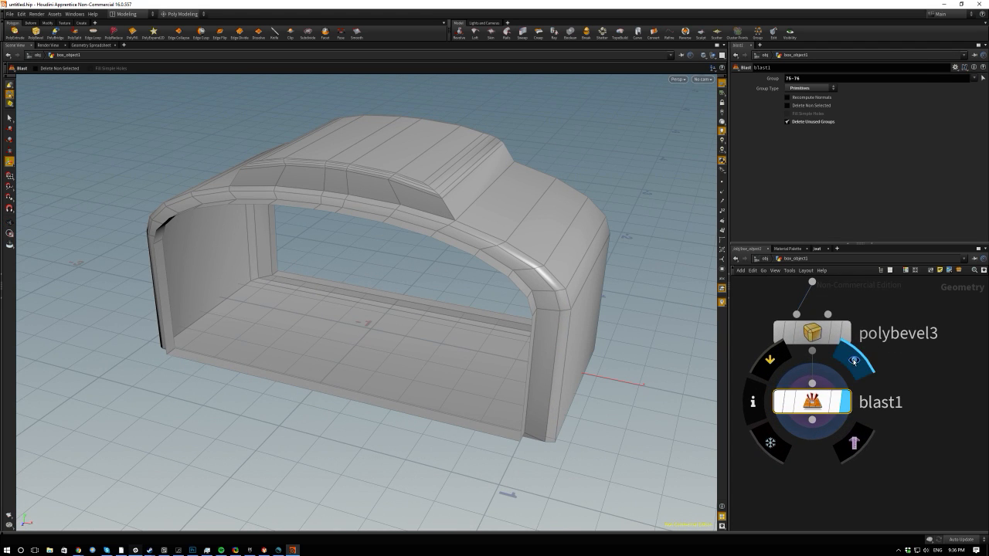
scroll(839, 398, "down", 2)
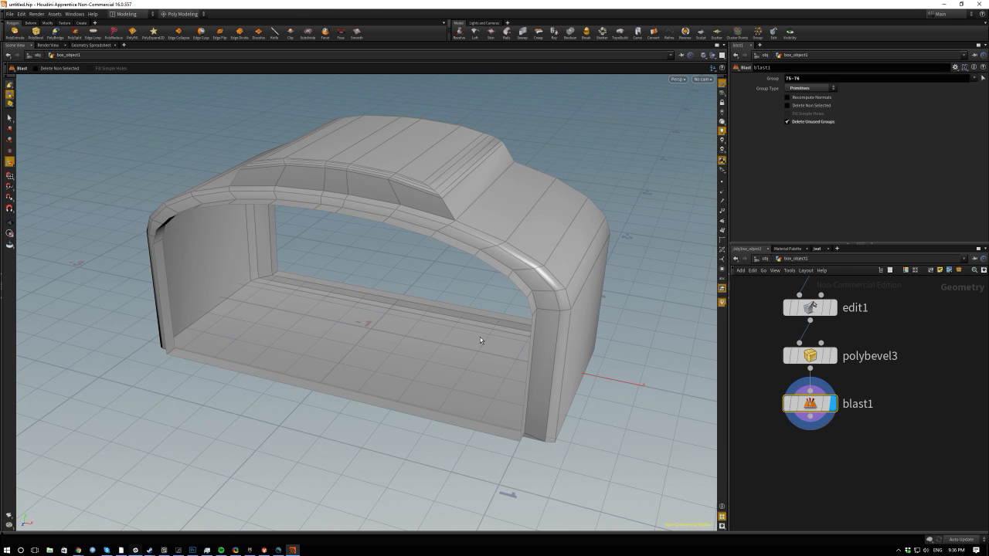
key("Escape")
left_click_drag(173, 252, 206, 285, "alt")
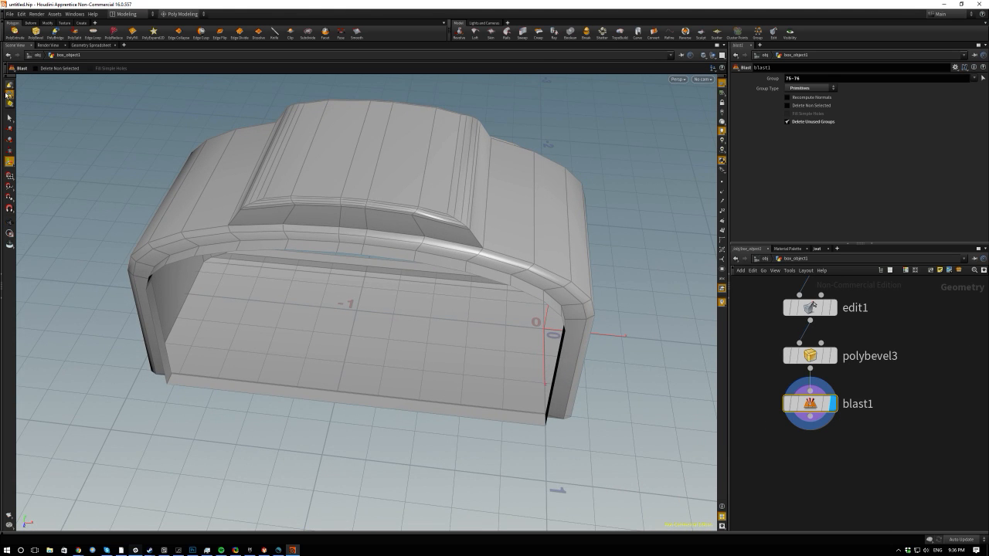
left_click_drag(229, 212, 290, 249, "alt")
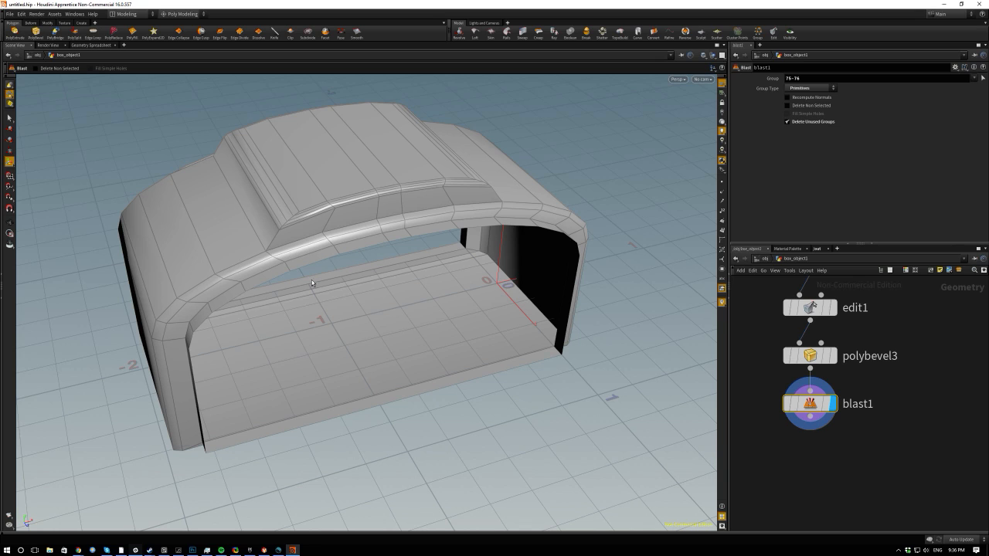
key("s")
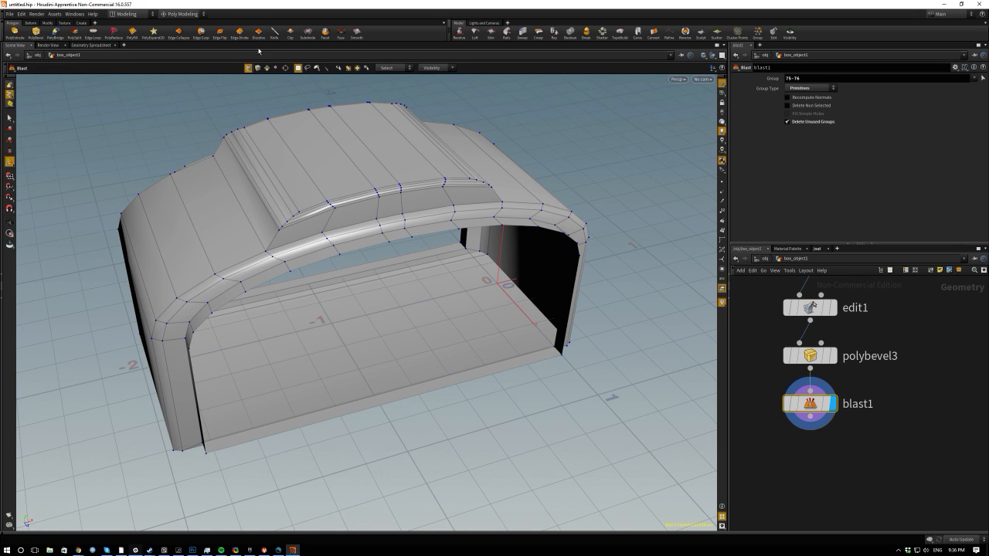
double_click(315, 268)
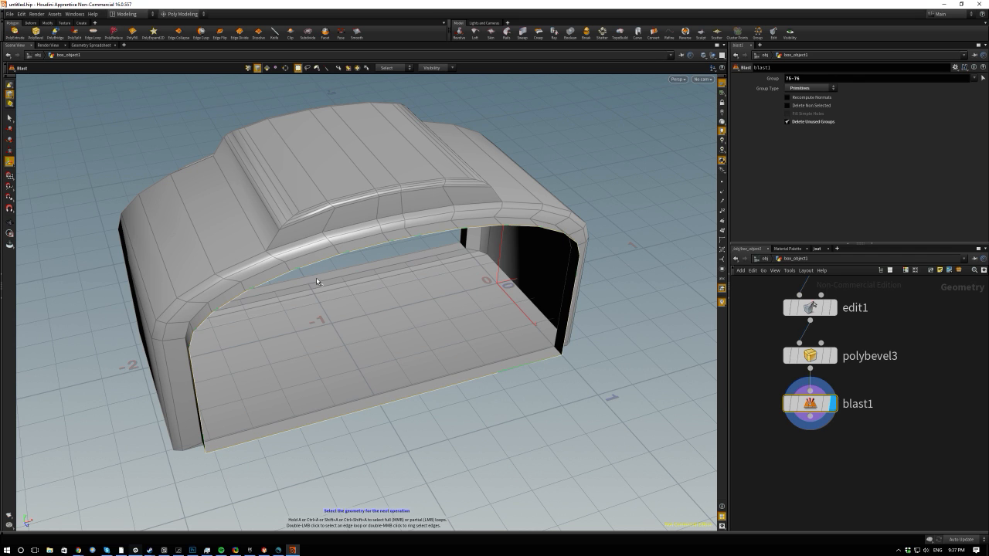
left_click_drag(137, 187, 326, 163)
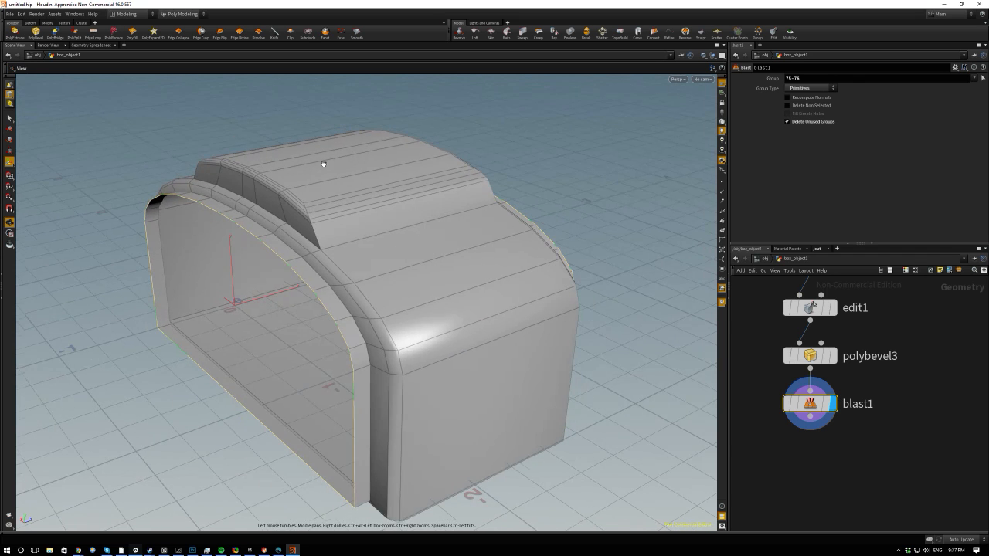
key("Return")
key("c")
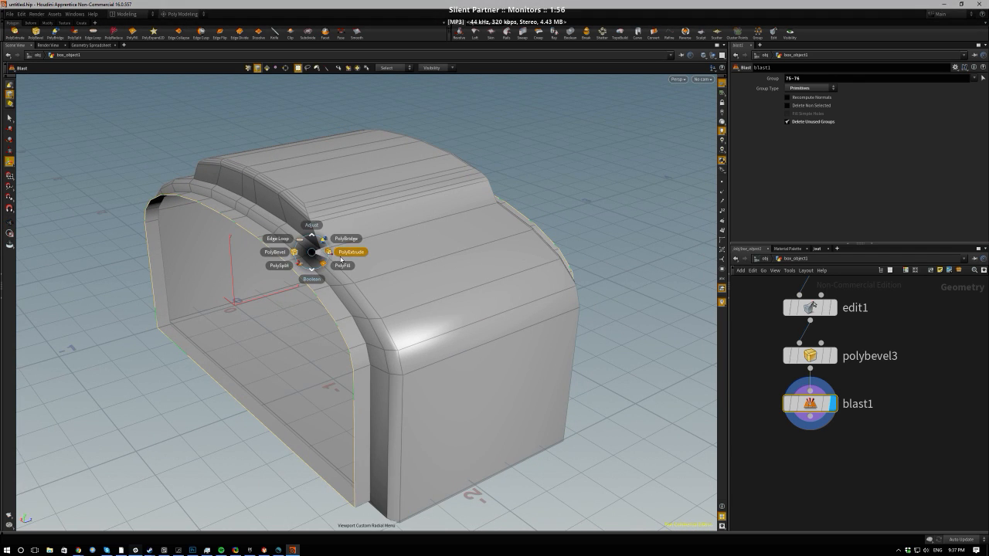
left_click(344, 267)
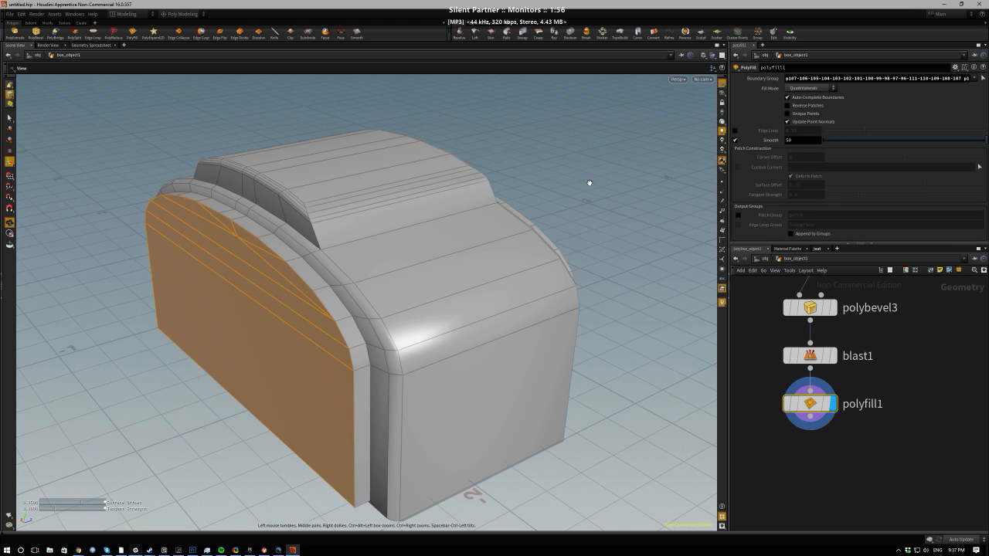
Try the Triangles, Triangle Fan, Quadrilateral Fan and Quadrilaterals fill modes on the end patches.
left_click_drag(590, 181, 391, 237)
key("Escape")
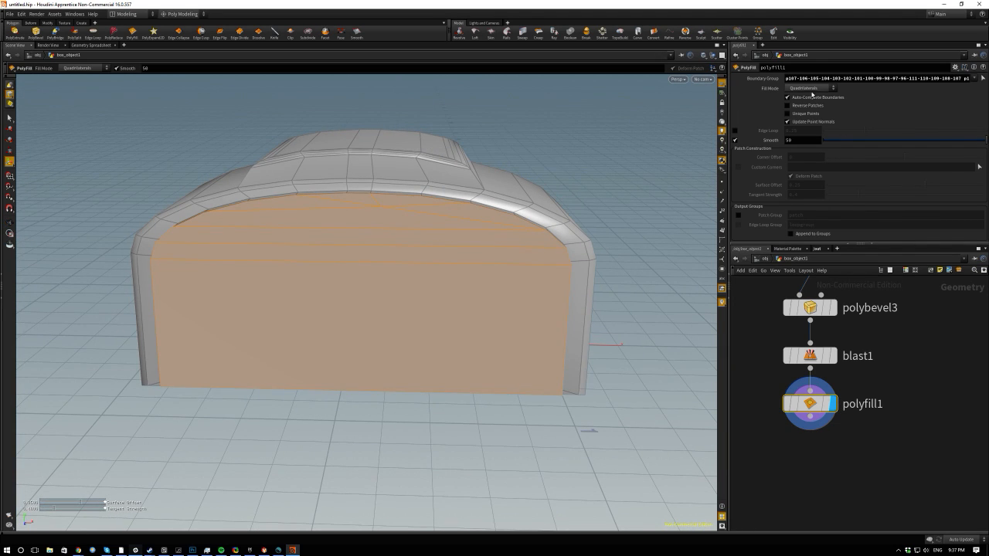
left_click(810, 88)
left_click(805, 104)
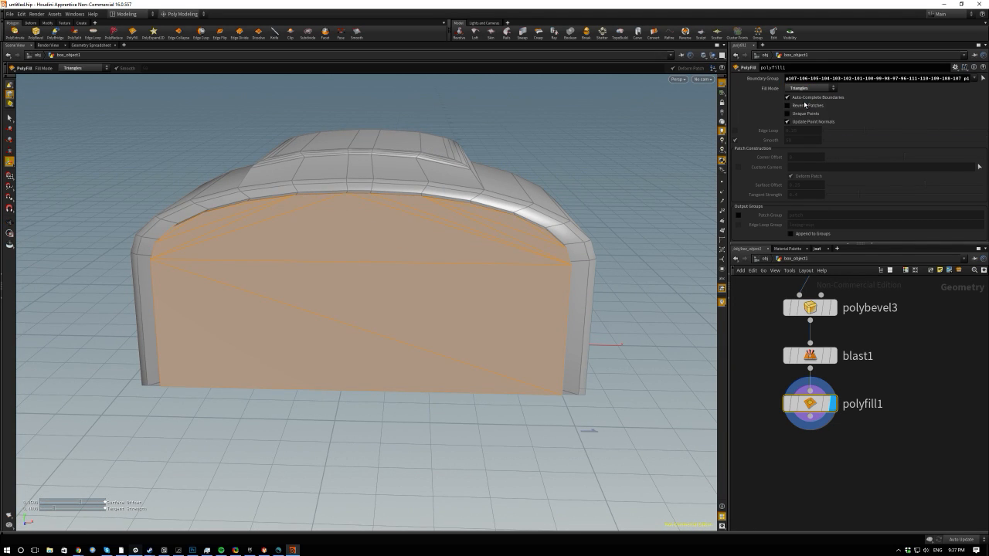
left_click(804, 90)
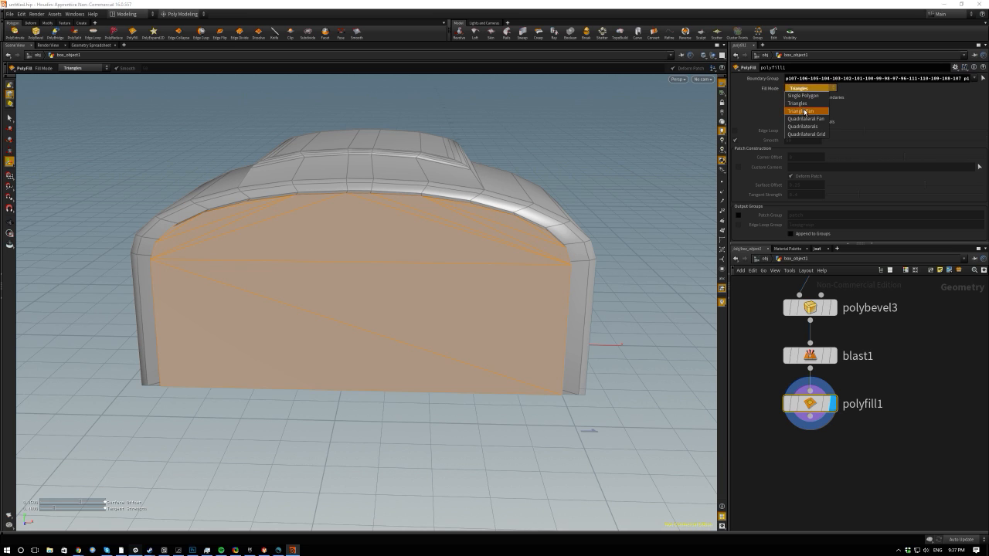
left_click(804, 111)
left_click(808, 89)
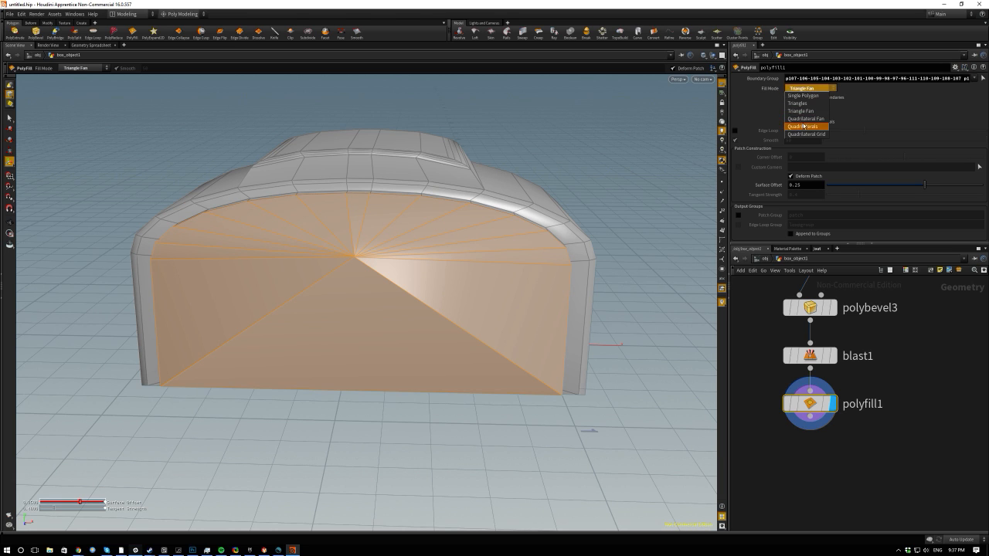
left_click(805, 119)
left_click(805, 89)
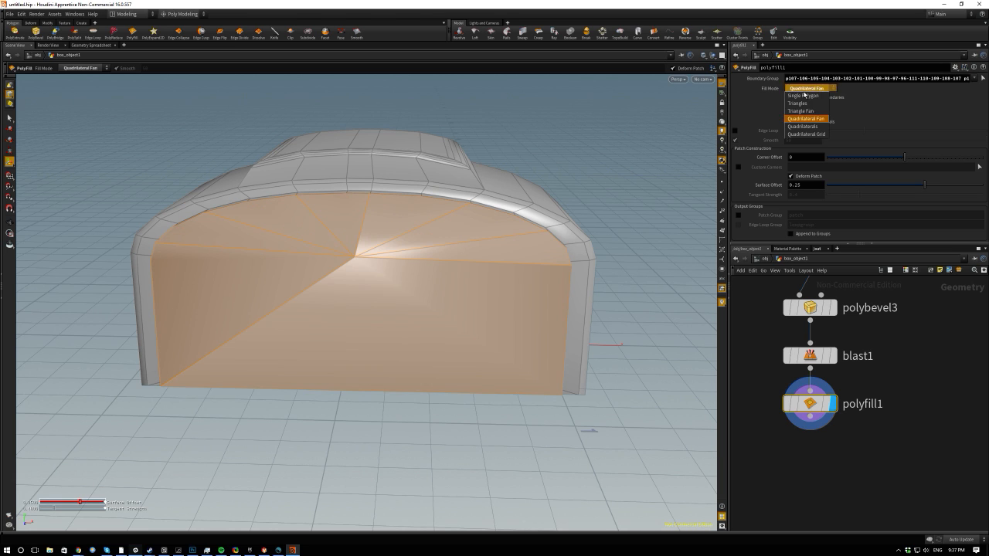
left_click(801, 126)
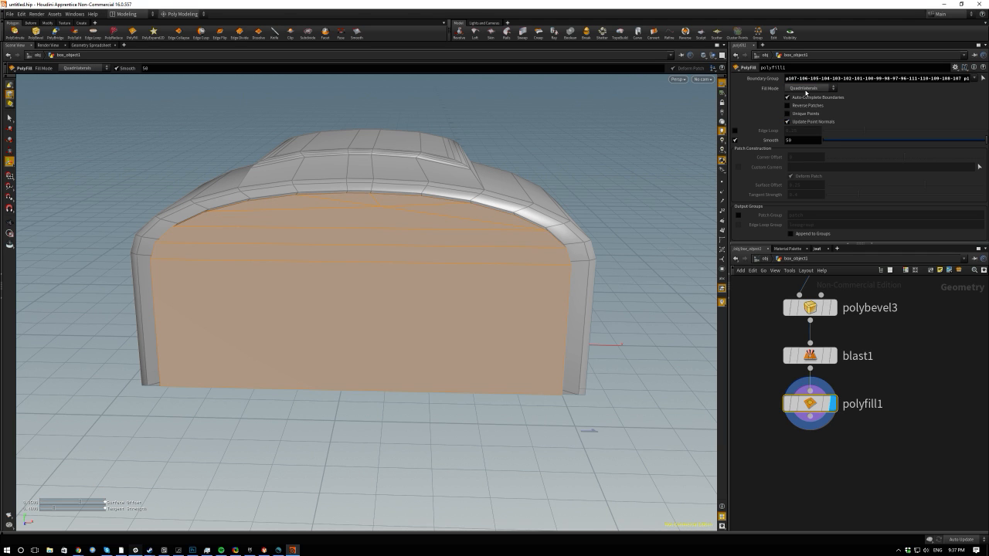
Set the fill mode of the end patches to Quadrilateral Grid.
left_click(805, 89)
left_click(806, 132)
key("Escape")
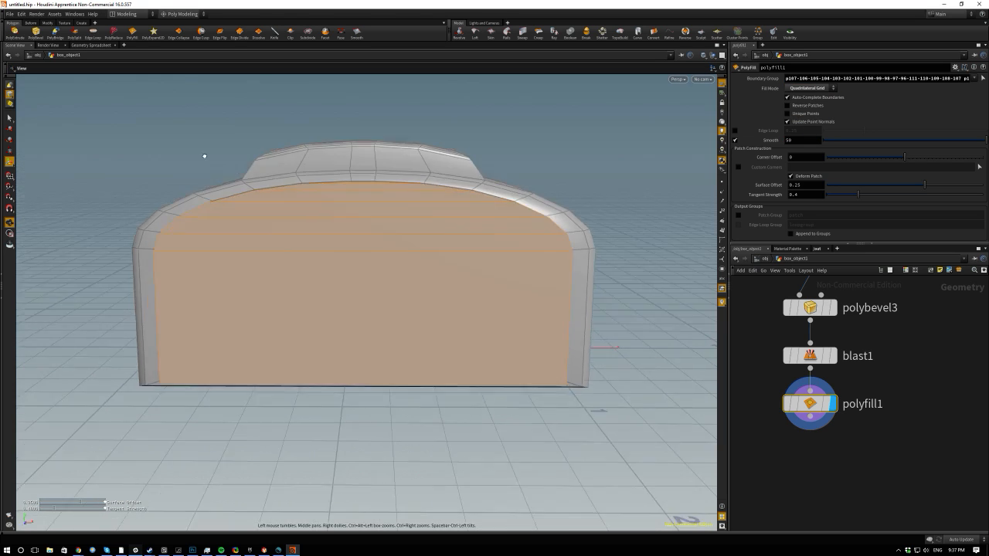
left_click_drag(203, 155, 726, 378)
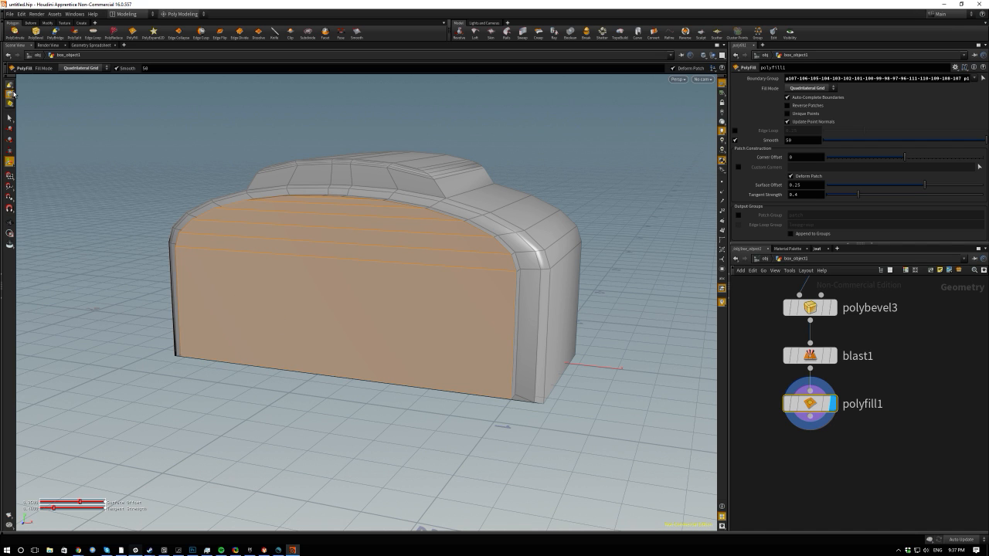
Examine the whole model at object level and return inside the box object's geometry network.
key("u")
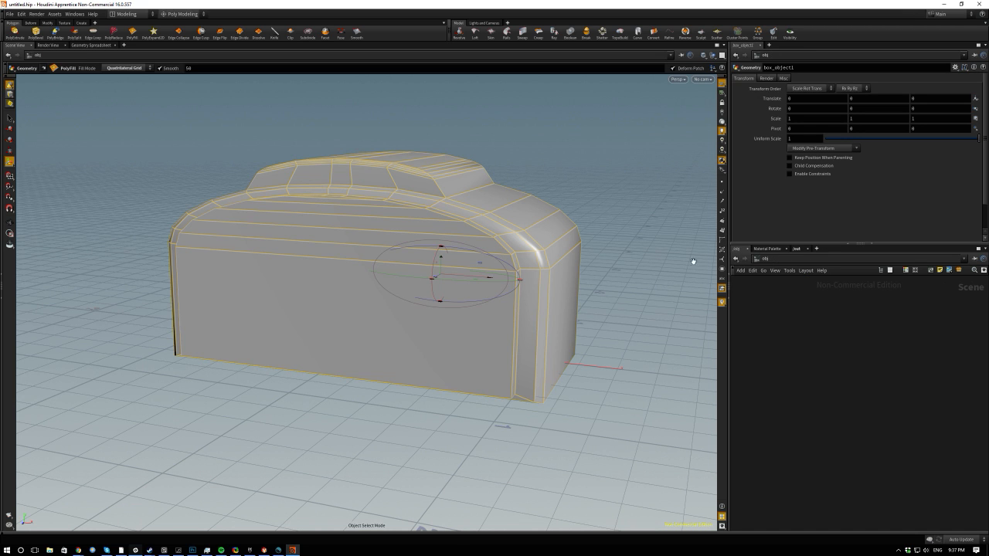
left_click_drag(693, 261, 843, 347, "alt")
left_click_drag(569, 273, 356, 250, "alt")
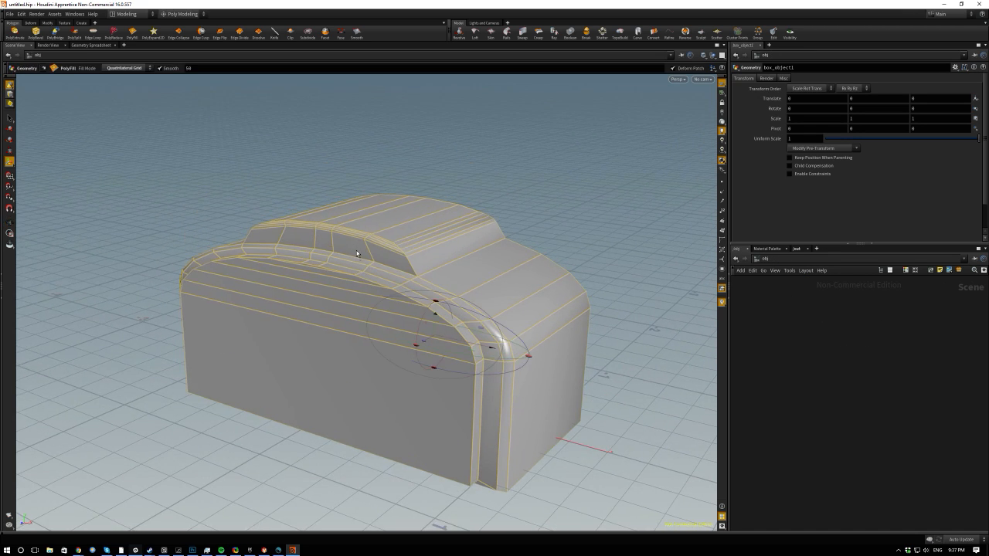
left_click(503, 210)
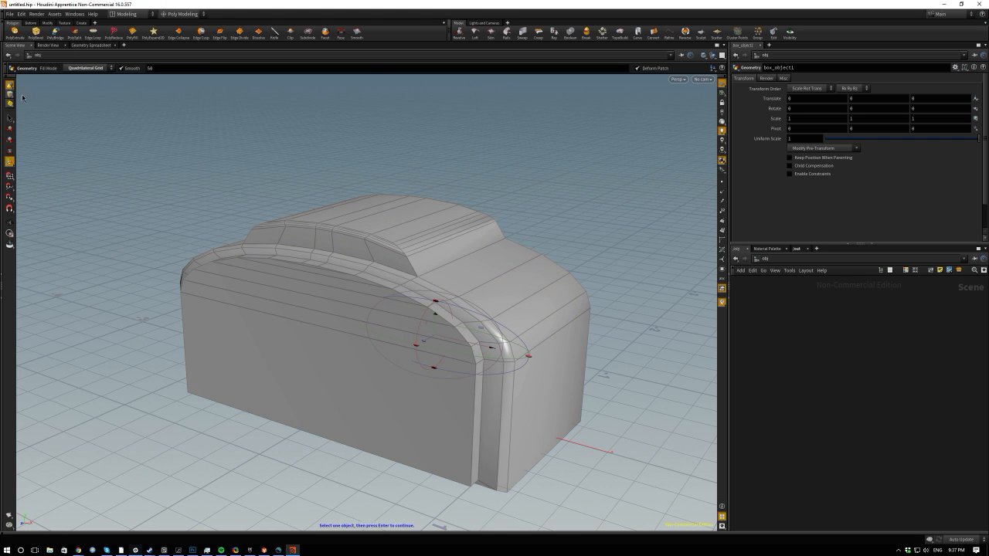
key("Return")
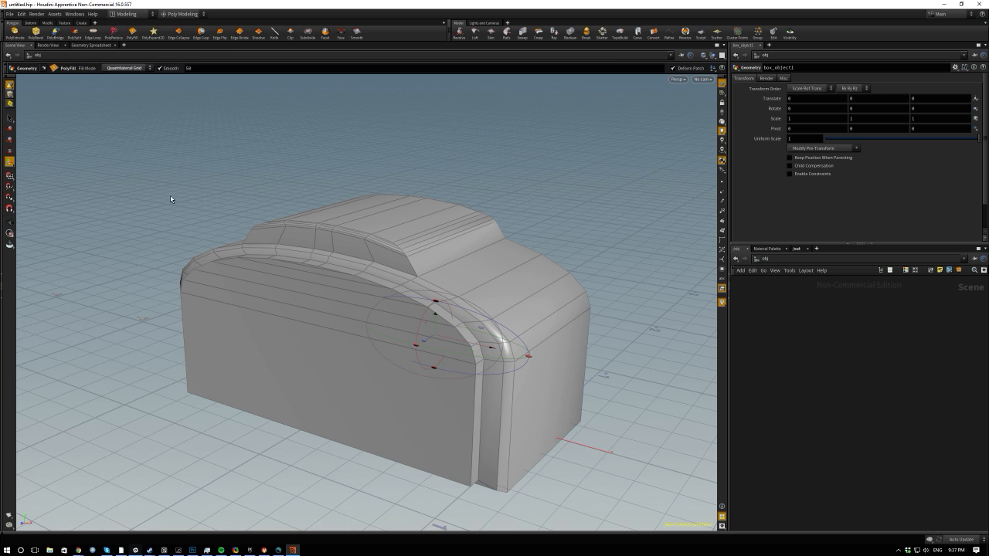
key("Escape")
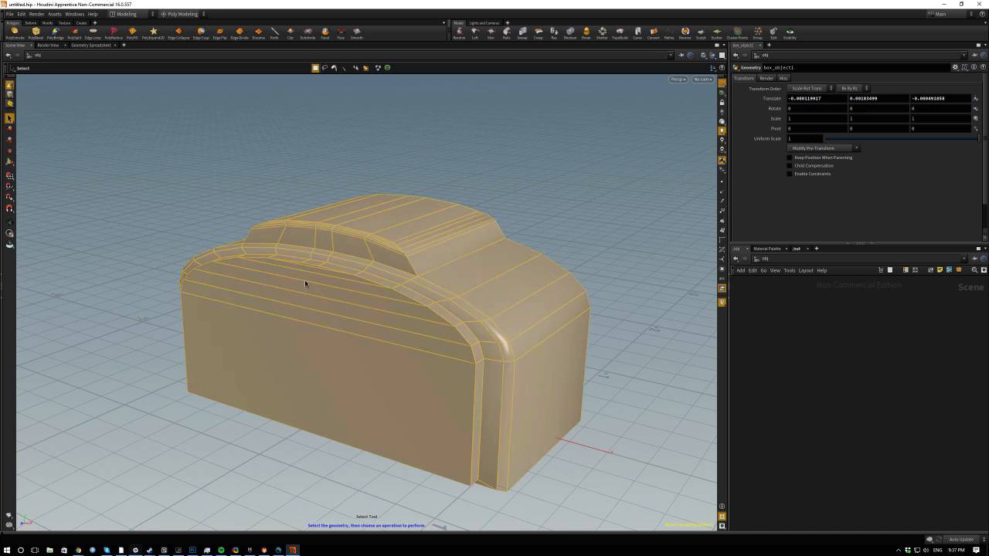
key("h")
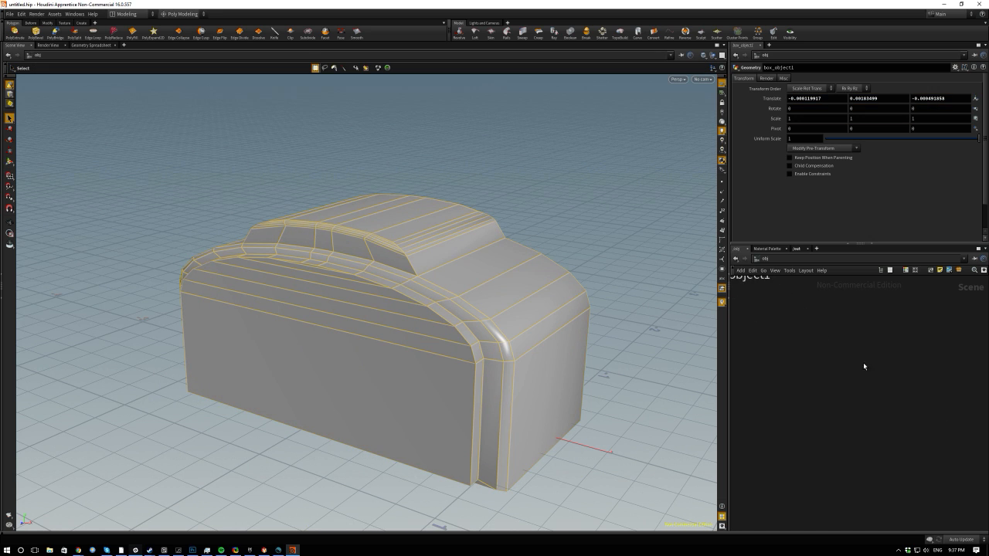
double_click(785, 359)
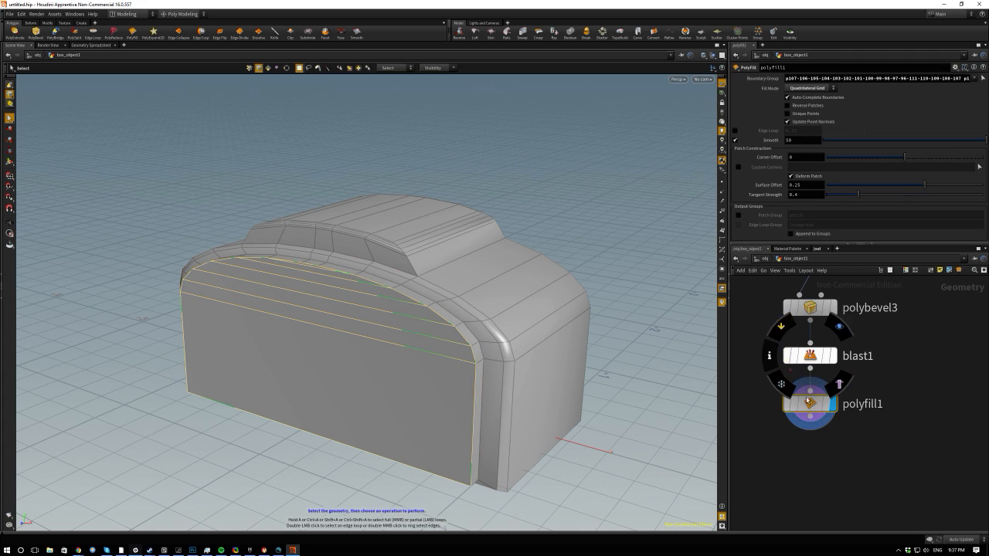
Set the offset of the body's first edge bevel, polybevel1, to 0.094.
middle_click_drag(752, 311, 765, 465)
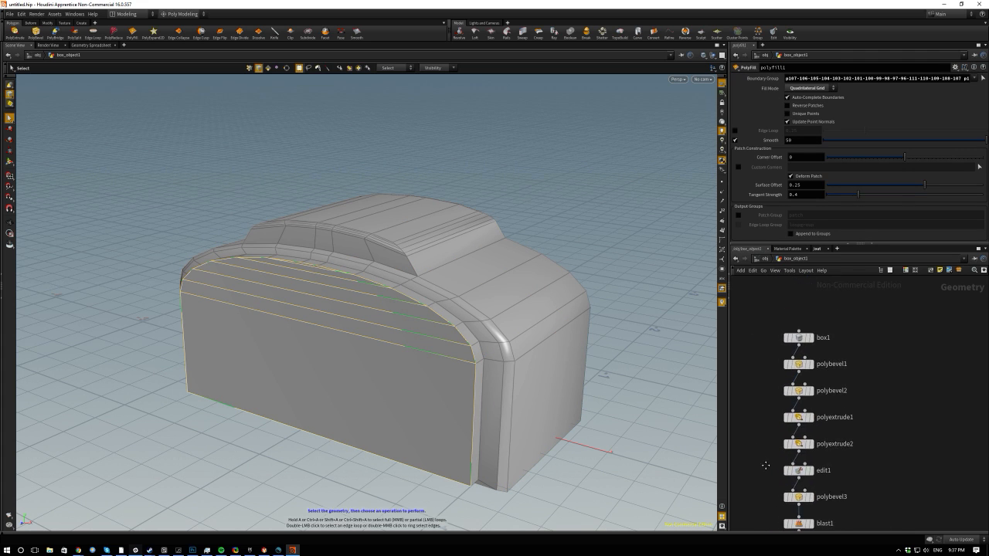
scroll(757, 393, "up", 3)
left_click(831, 344)
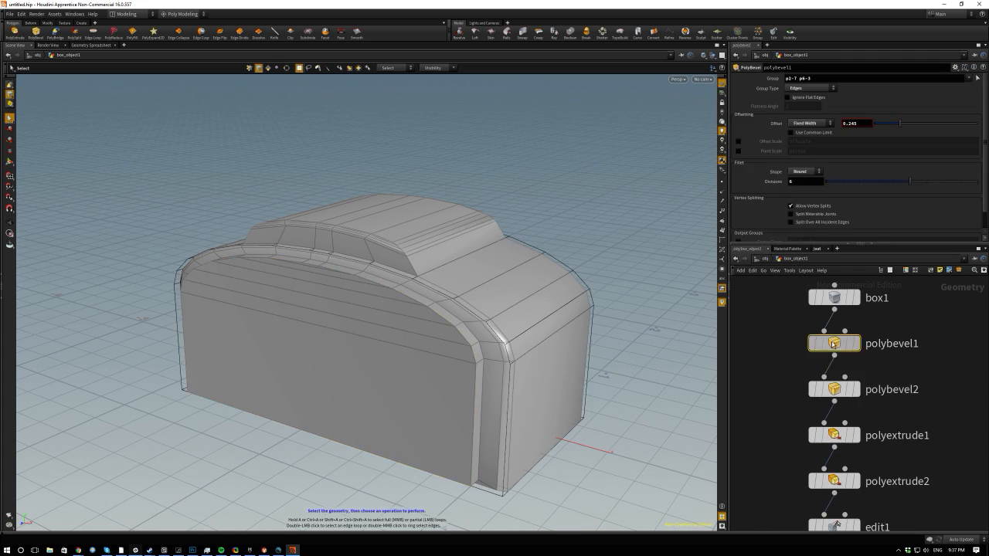
left_click_drag(901, 125, 884, 126)
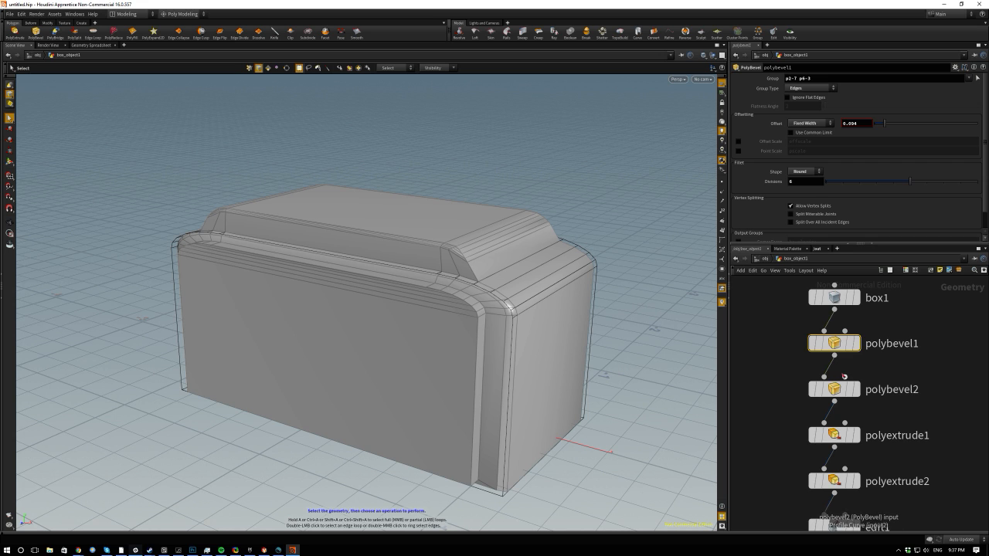
Widen the end-face bevel in polybevel2 by setting its offset to 0.109.
left_click(835, 388)
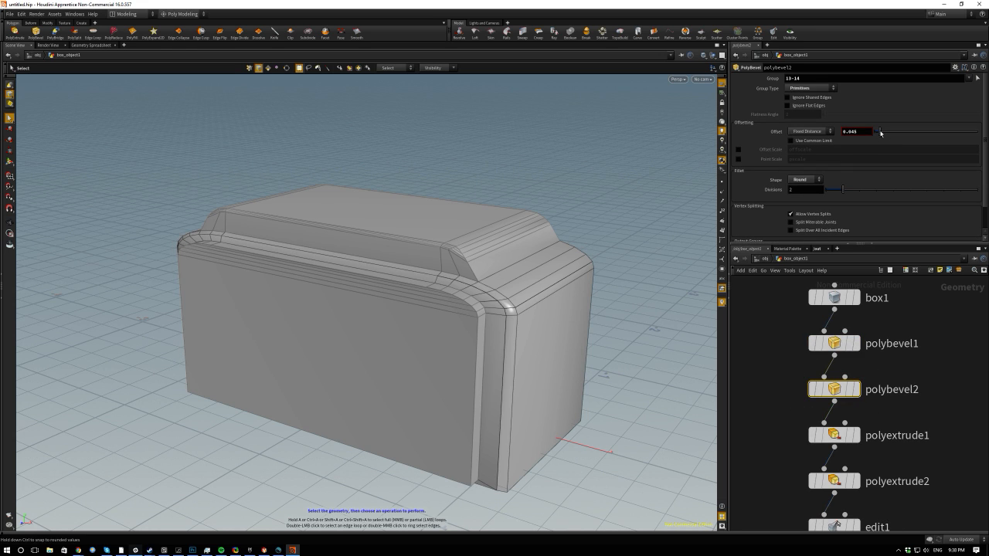
left_click_drag(881, 132, 886, 132)
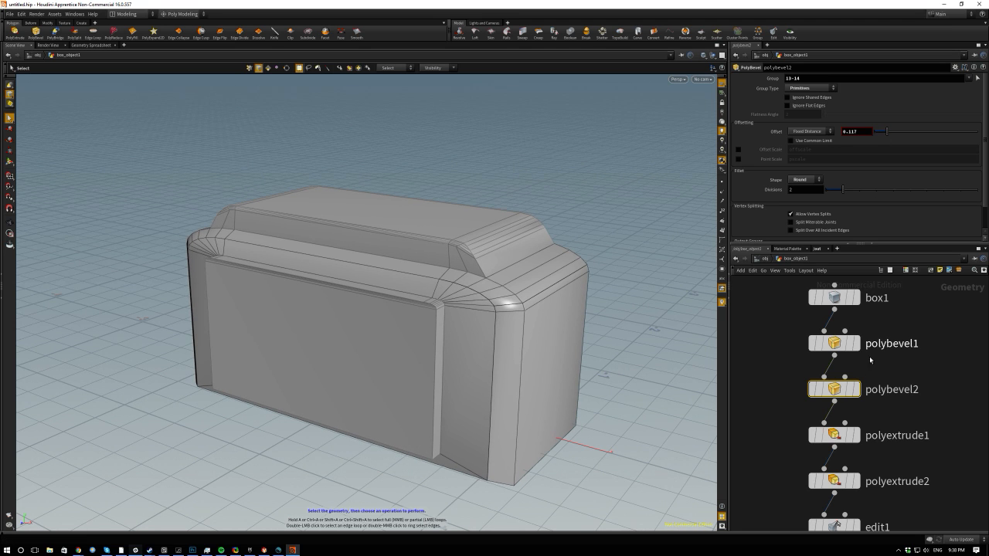
left_click(834, 435)
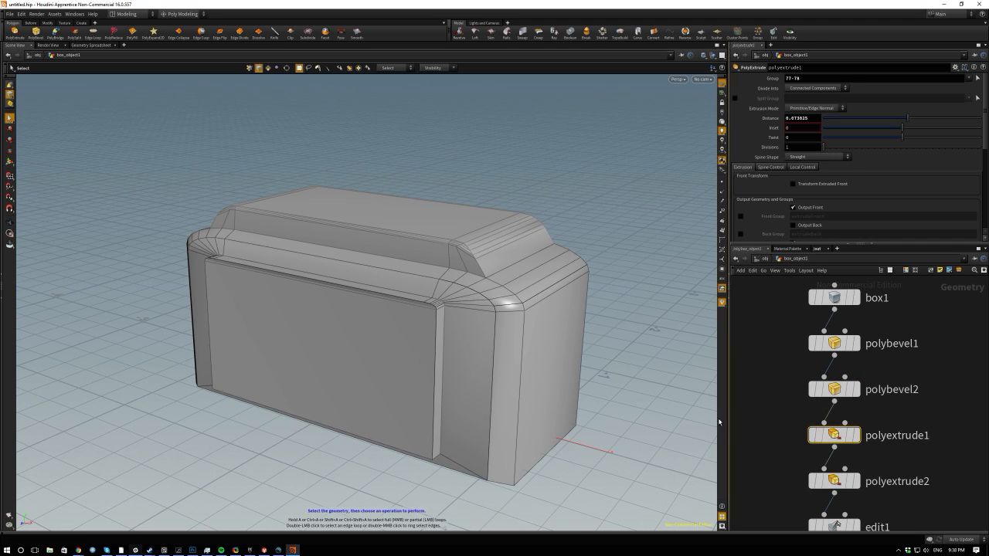
key("Escape")
left_click_drag(326, 165, 417, 304)
key("s")
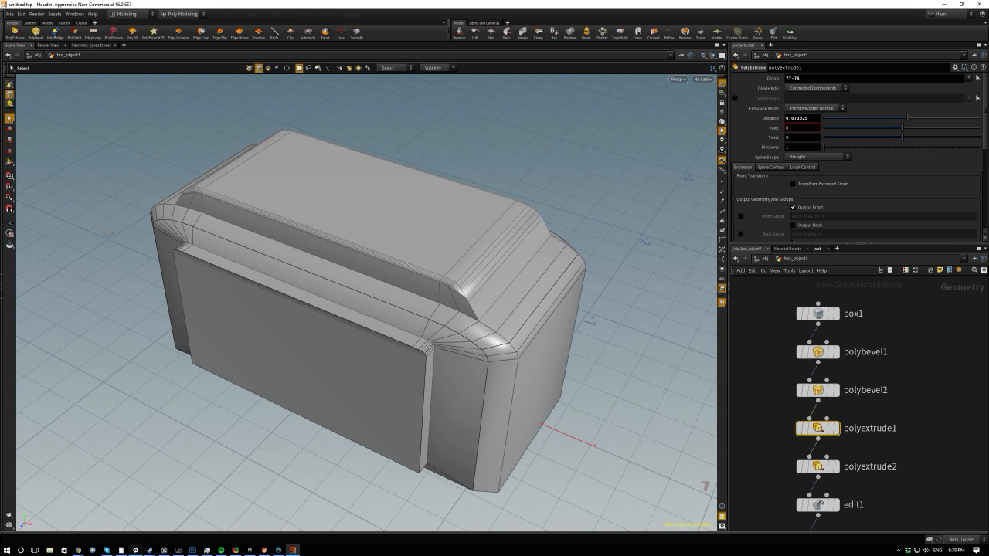
left_click(823, 392)
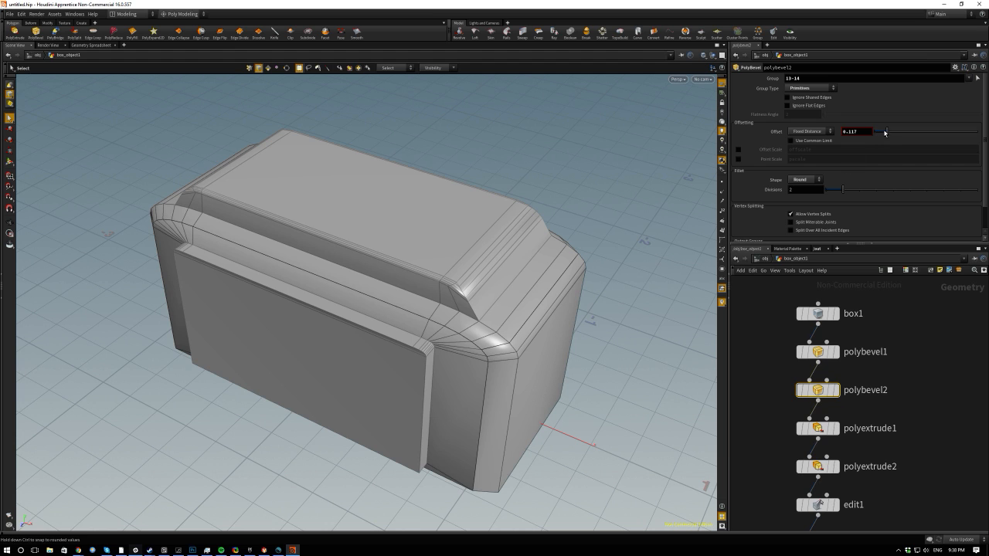
mouse_move(885, 132)
left_mouse_down()
mouse_move(897, 133)
mouse_move(887, 133)
left_mouse_up()
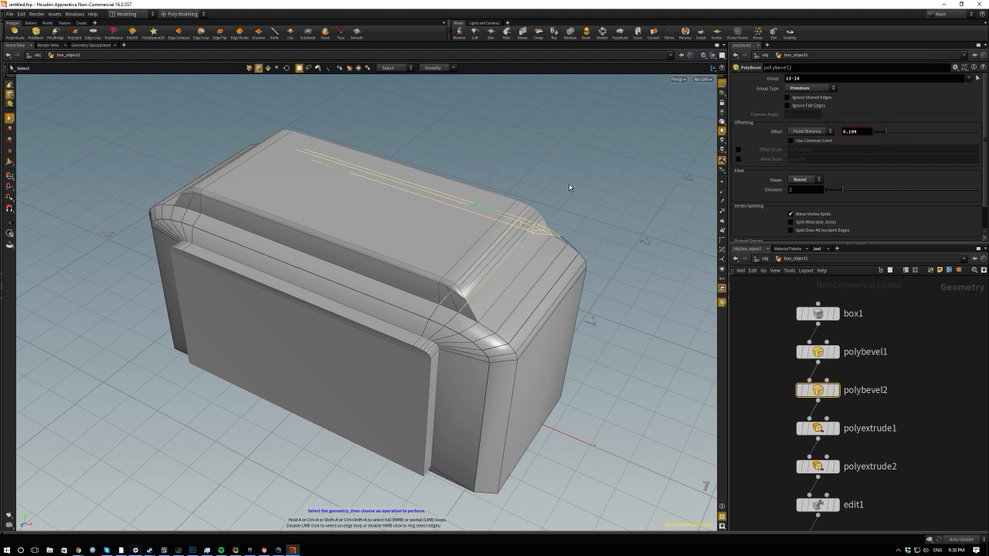
key("Escape")
left_click_drag(567, 214, 402, 278)
key("s")
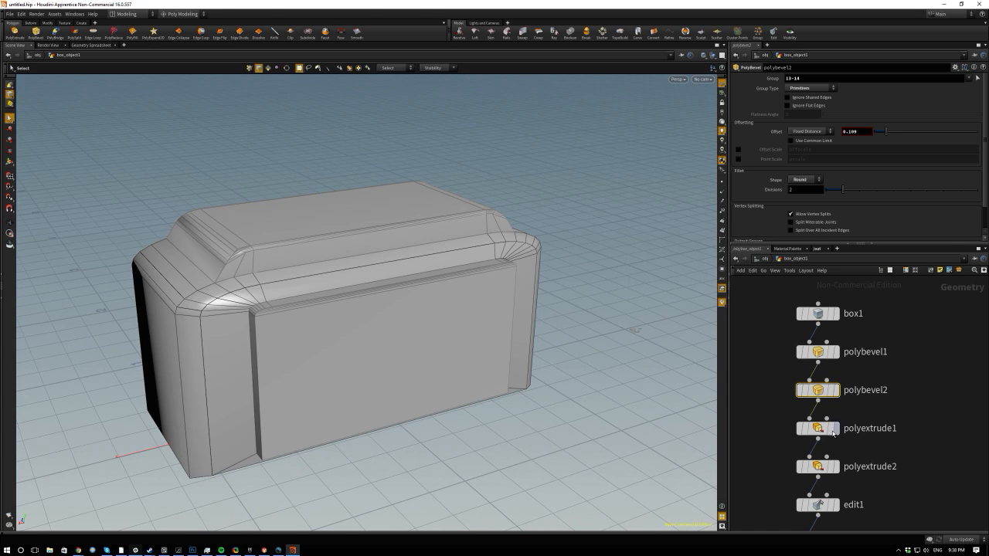
Recess the end panels inward by setting the polyextrude1 distance to -0.069, and inspect the body from several sides.
left_click(817, 429)
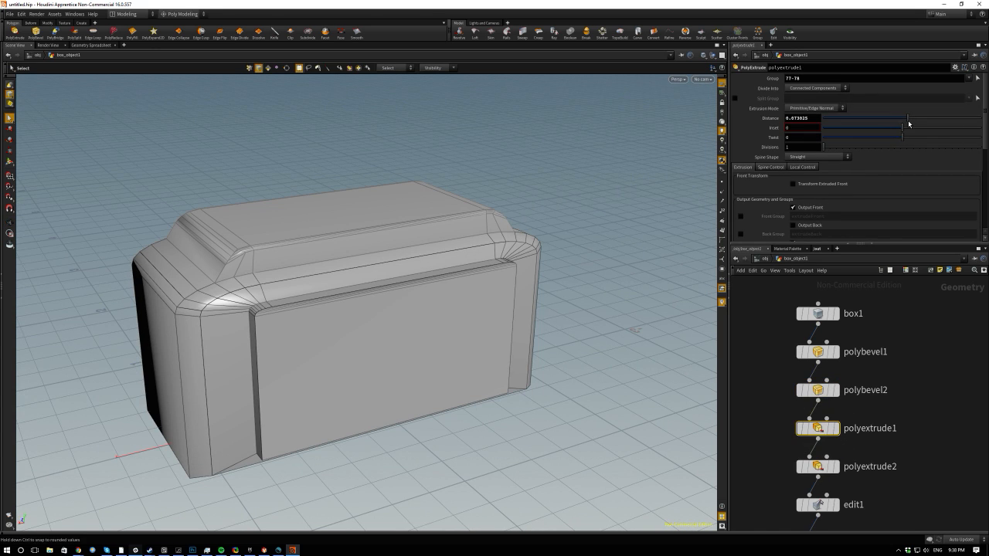
left_click_drag(908, 119, 889, 130)
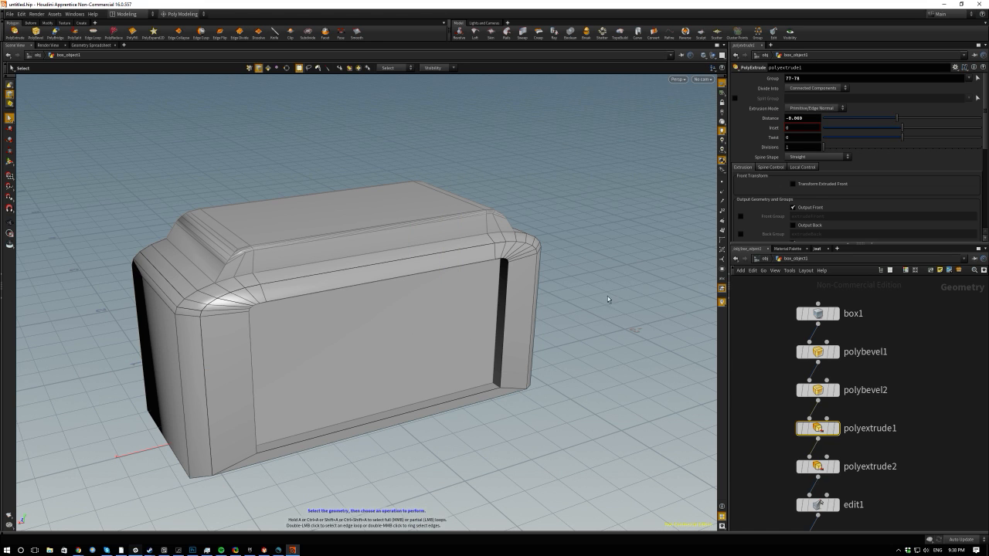
left_click_drag(649, 358, 554, 348)
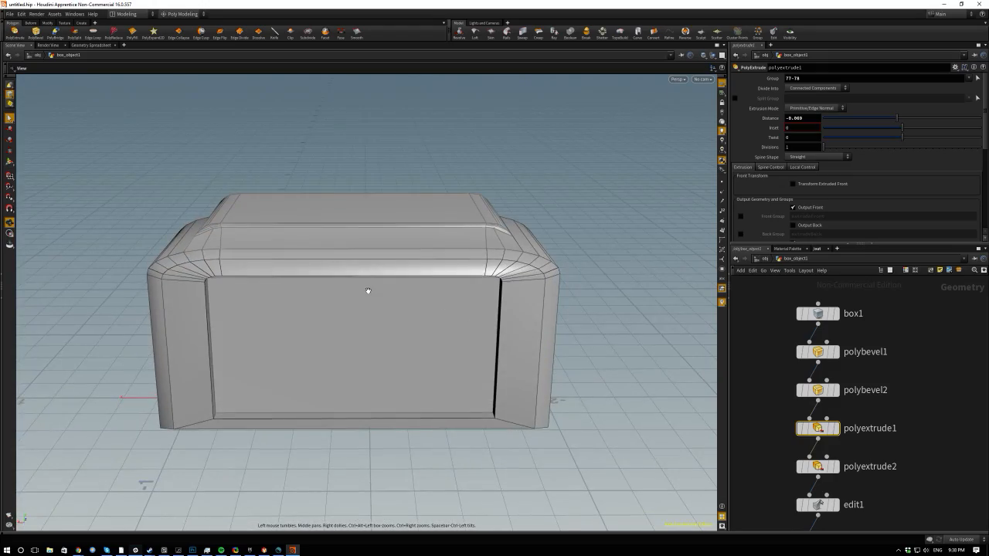
left_click_drag(368, 291, 422, 299)
left_click_drag(351, 292, 410, 262)
left_click_drag(393, 219, 294, 256)
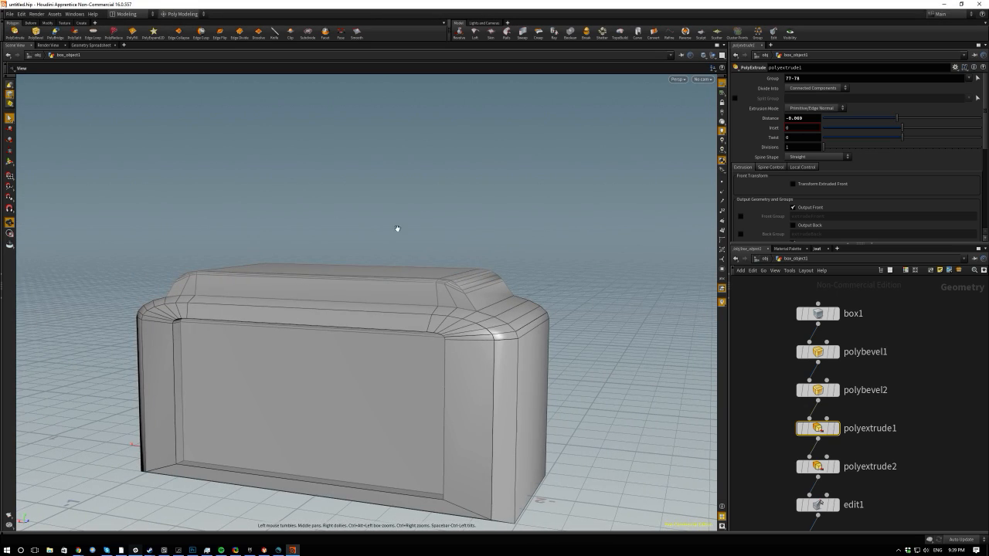
left_click_drag(351, 244, 324, 325)
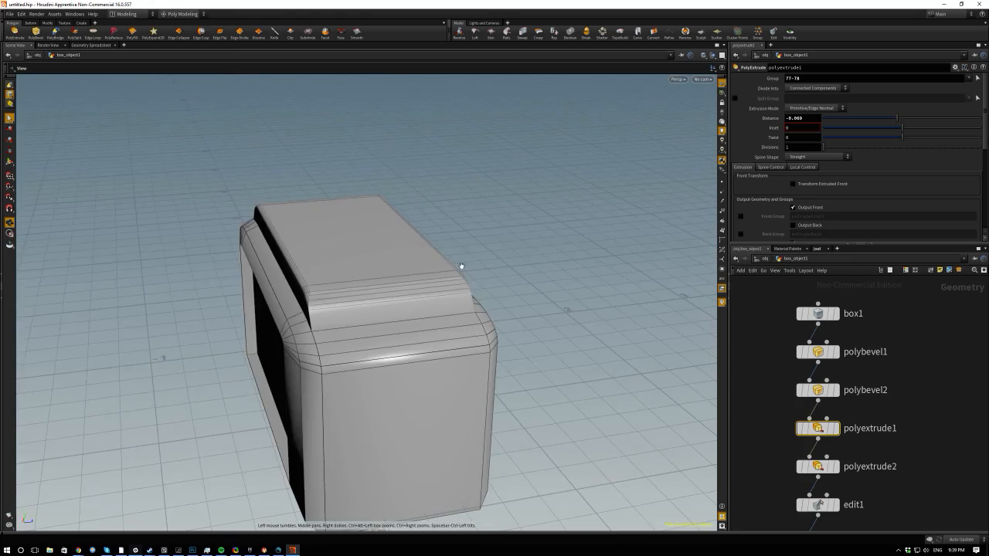
left_click_drag(462, 267, 402, 231)
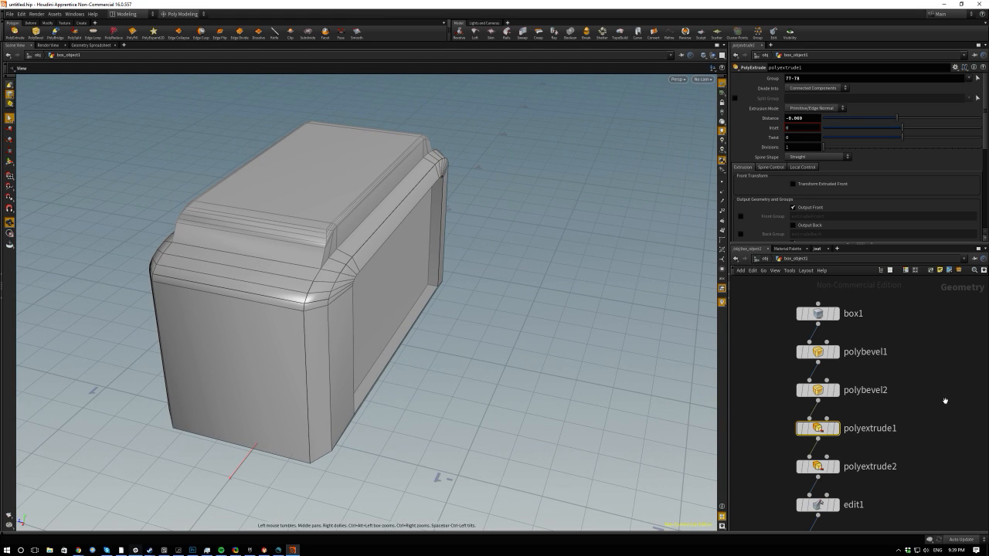
Set the raised top panel's extrusion in polyextrude2 to a distance of 0.172 and an inset of -0.01.
key("s")
left_click(823, 466)
left_click_drag(424, 271, 316, 238)
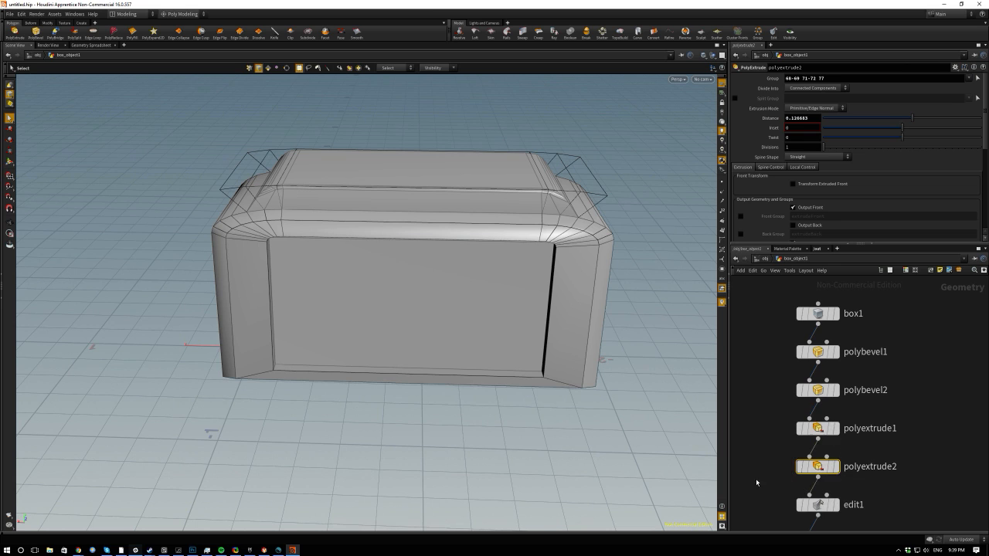
mouse_move(822, 467)
mouse_move(914, 120)
left_mouse_down()
mouse_move(892, 118)
mouse_move(927, 121)
mouse_move(885, 128)
mouse_move(901, 121)
left_mouse_up()
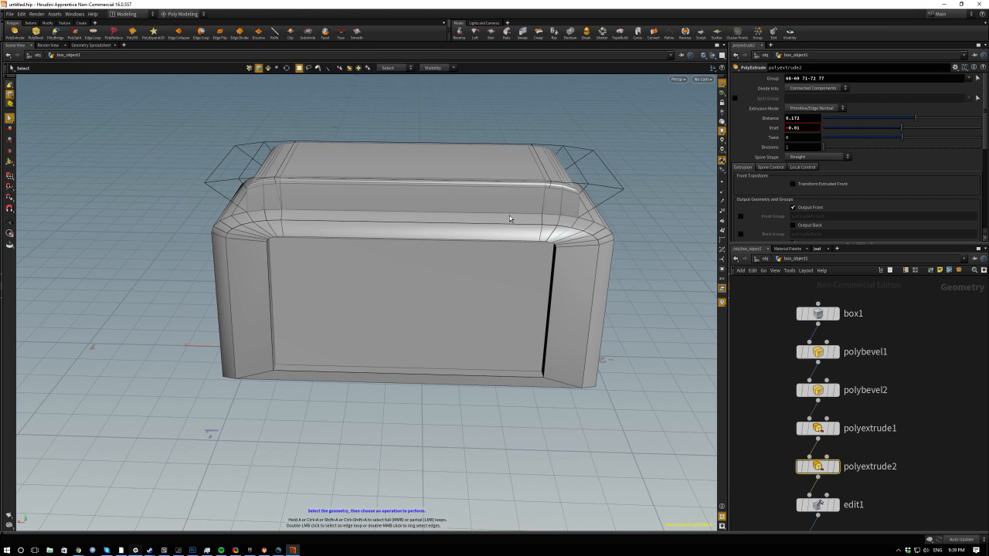
key("Escape")
left_click_drag(263, 143, 588, 204)
key("s")
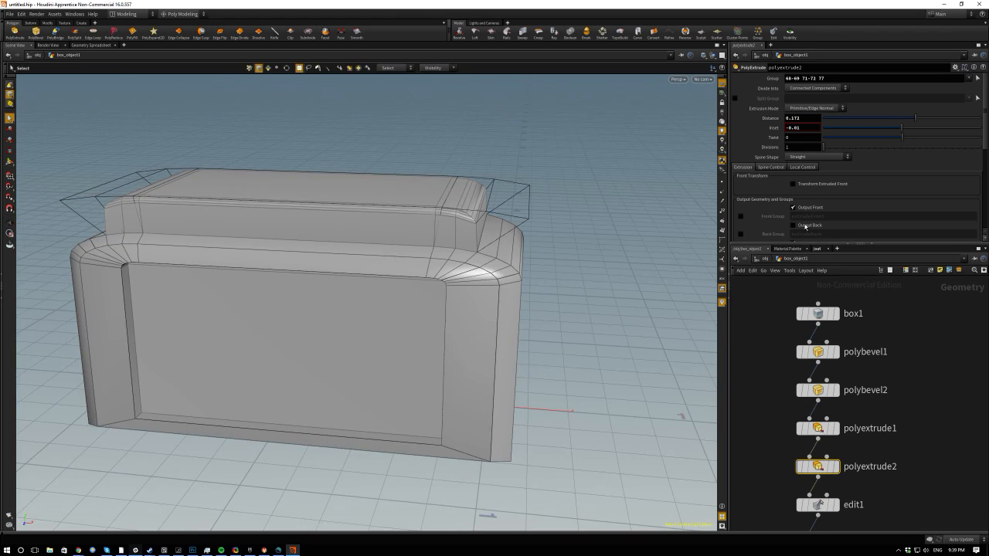
Lower the raised top panel by setting the polyextrude2 distance to 0.147.
scroll(789, 332, "down", 4)
scroll(761, 493, "up", 4)
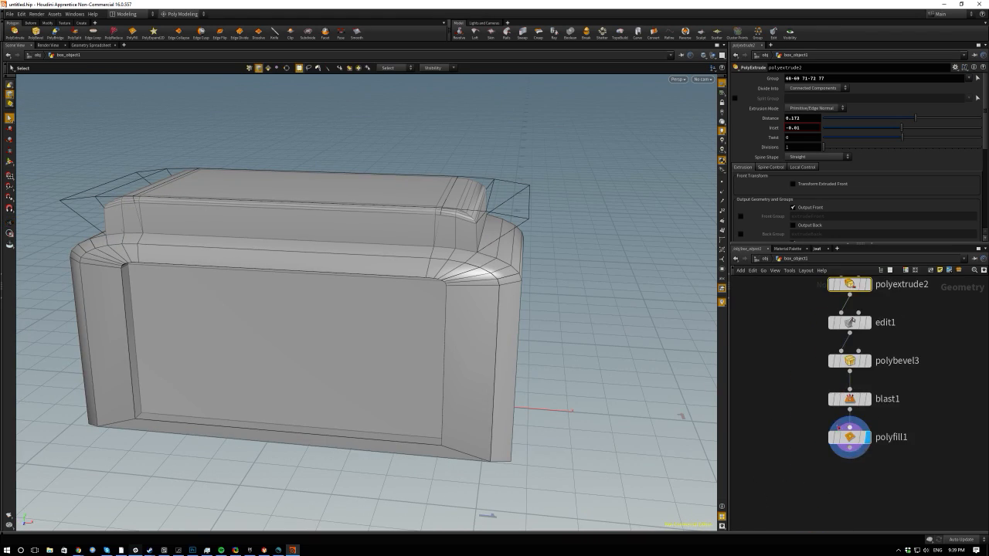
scroll(830, 448, "up", 3)
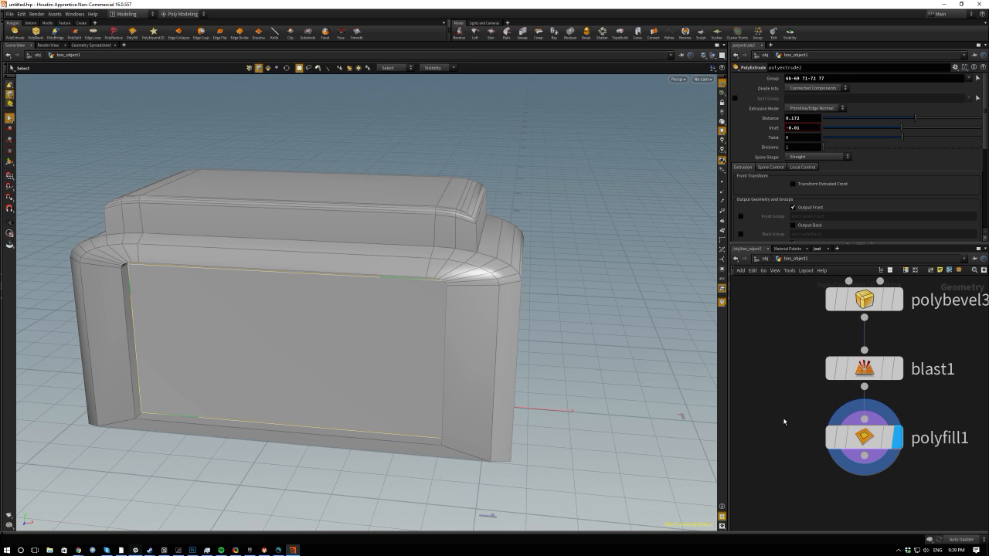
scroll(791, 321, "down", 2)
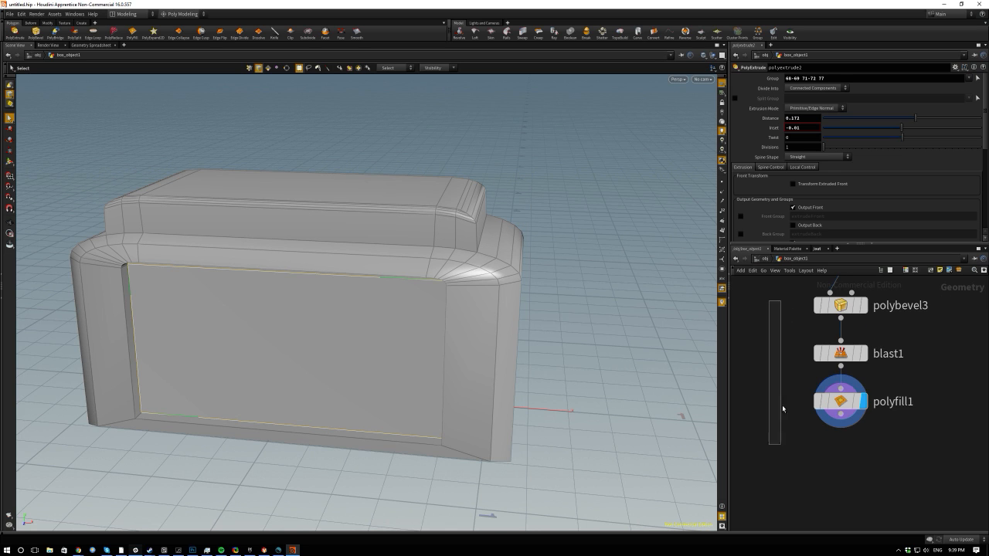
middle_click_drag(782, 304, 740, 492)
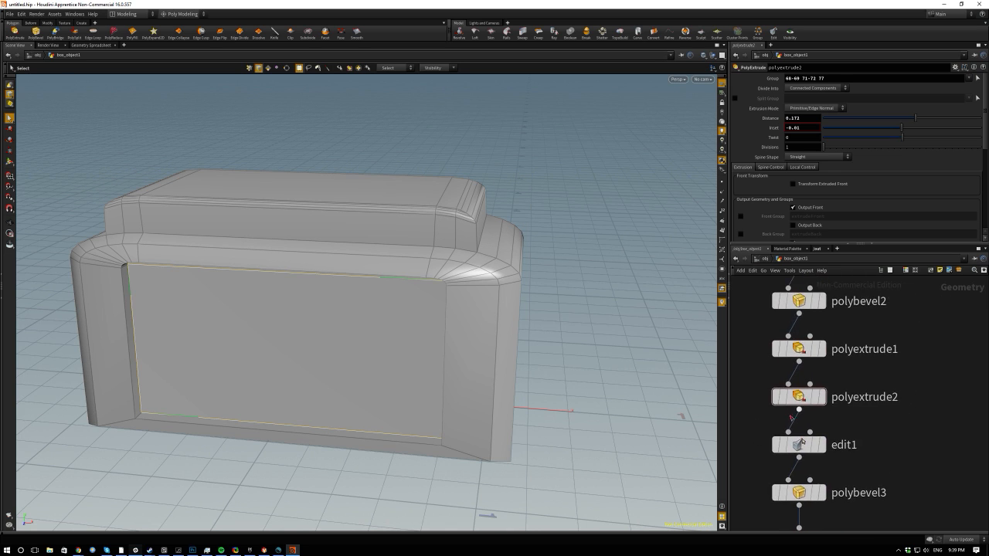
left_click(801, 395)
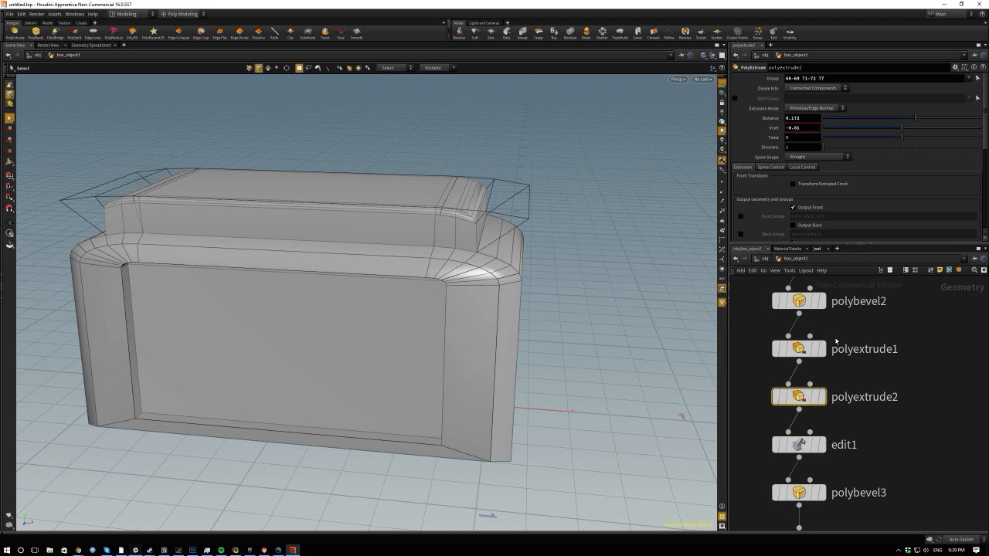
left_click_drag(541, 235, 564, 226, "alt")
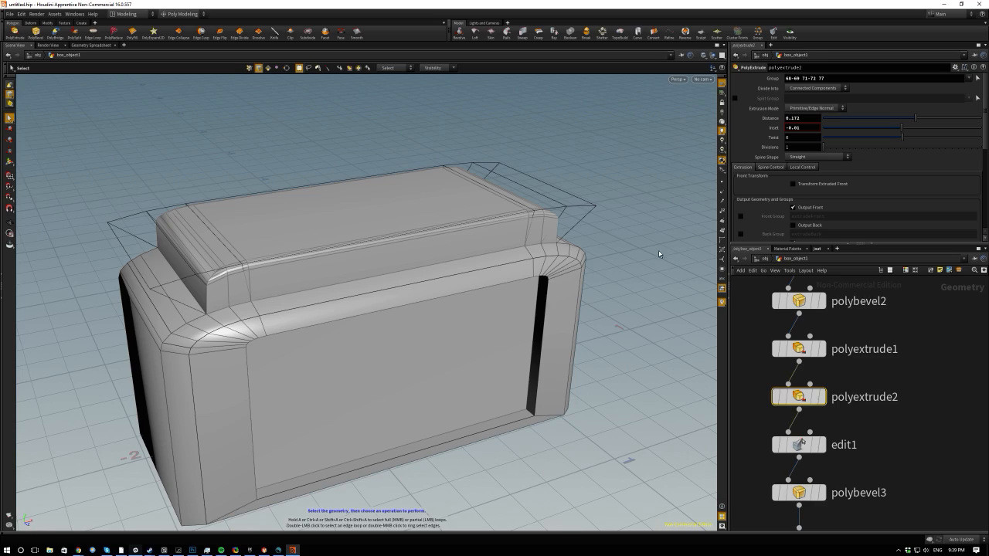
left_click_drag(380, 239, 333, 390, "alt")
middle_click_drag(333, 391, 348, 332, "alt")
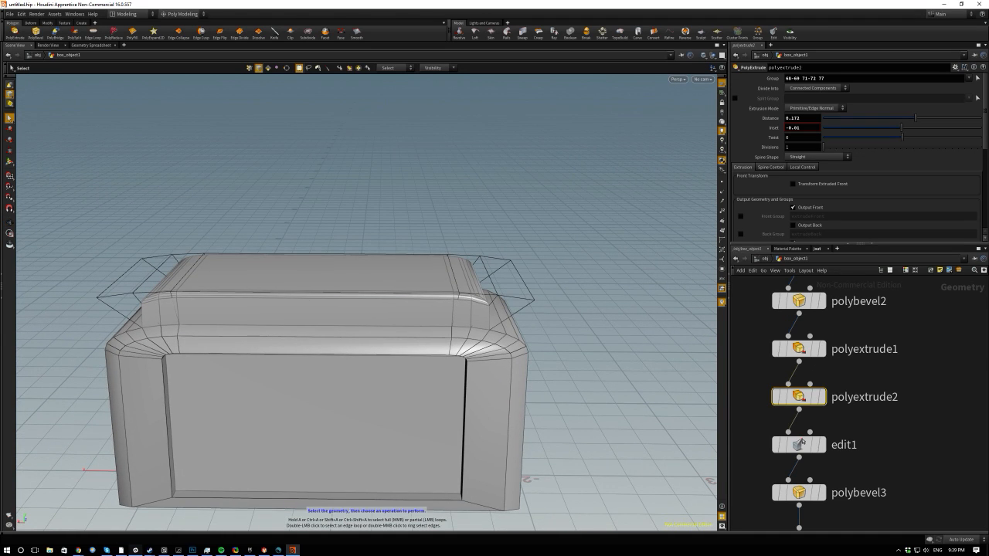
mouse_move(797, 398)
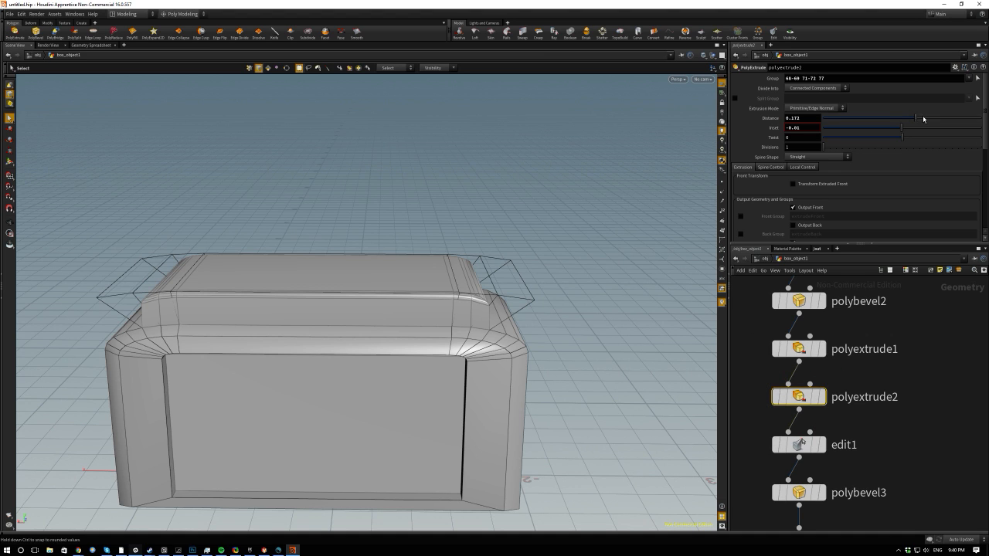
mouse_move(916, 120)
left_mouse_down()
mouse_move(904, 120)
mouse_move(913, 118)
left_mouse_up()
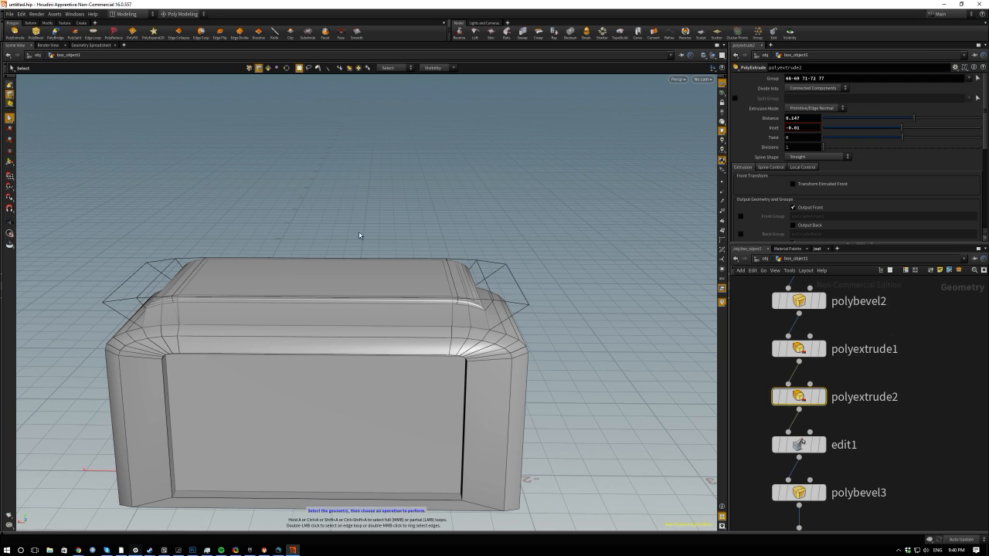
Bring the polyfill1 node into view, add a second Scene View pane and switch it to the UV viewport.
scroll(771, 493, "down", 2)
scroll(770, 493, "down", 2)
middle_click_drag(753, 454, 749, 353)
scroll(782, 479, "up", 6)
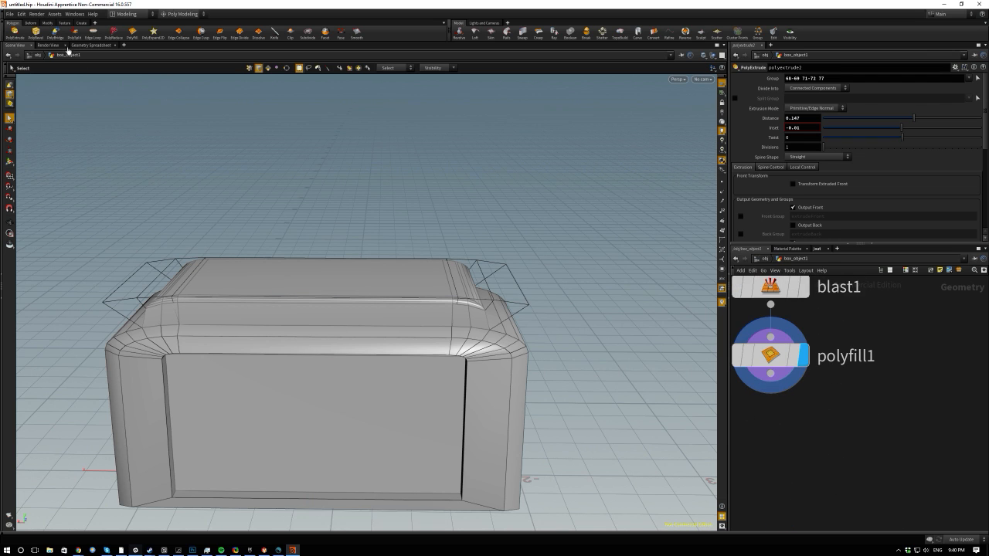
left_click(125, 45)
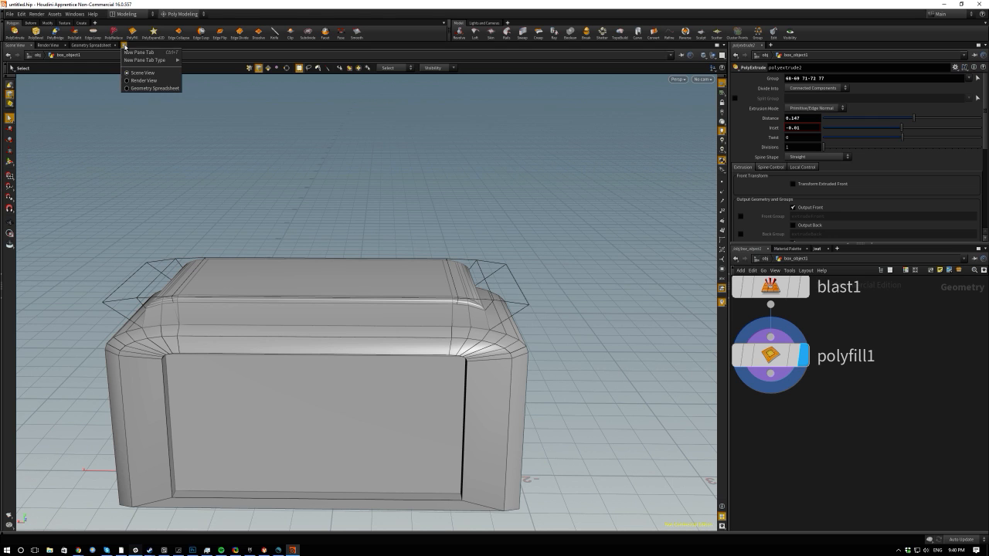
left_click(130, 55)
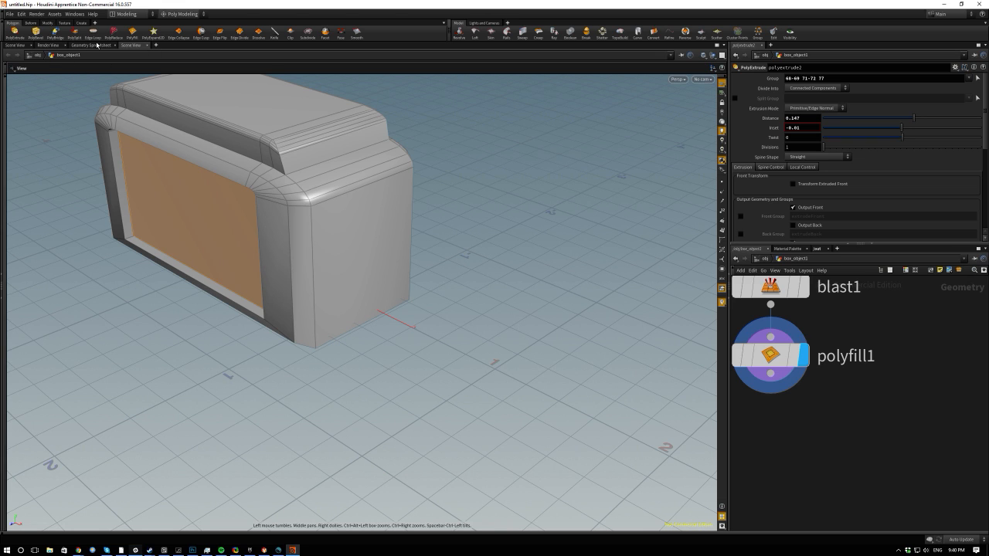
left_click(18, 69)
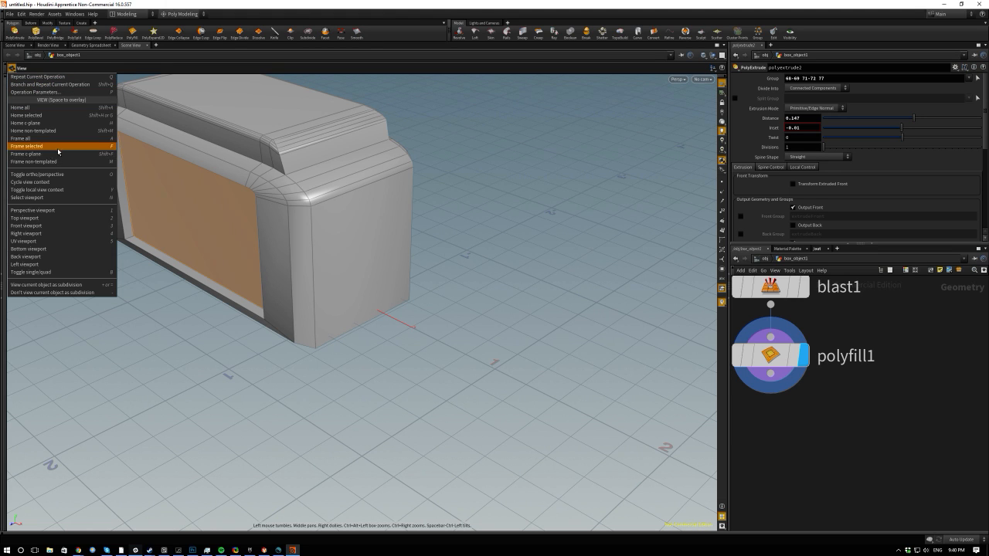
left_click(37, 241)
key("h")
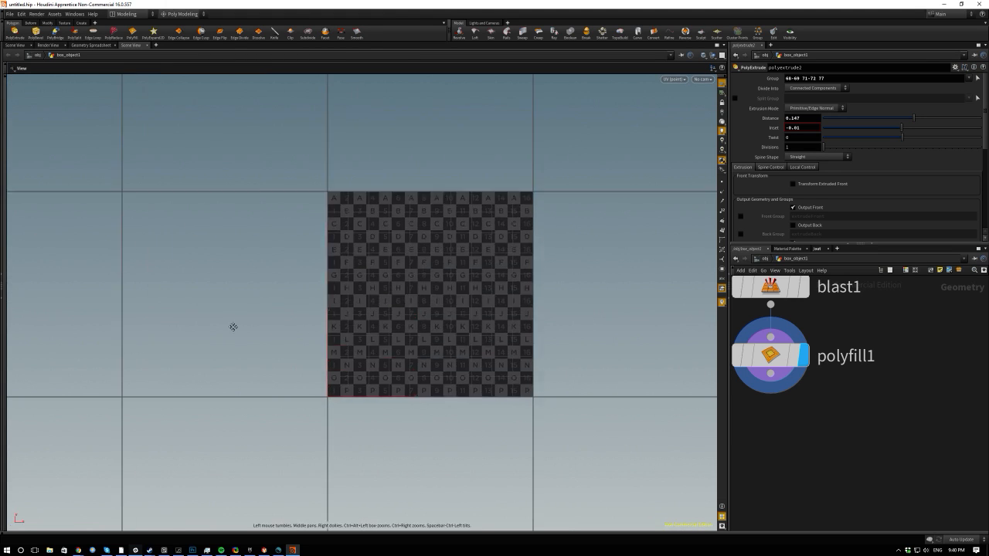
left_click(90, 45)
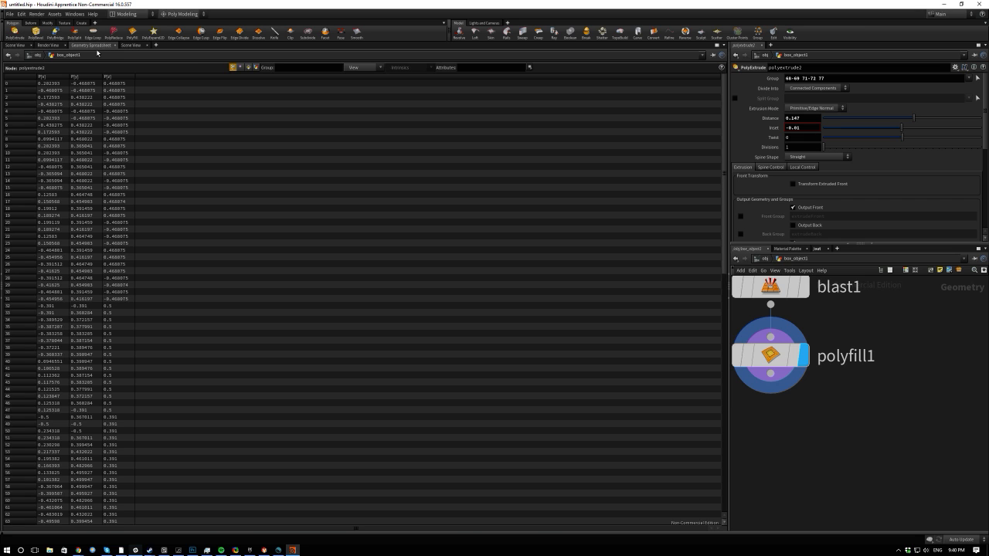
left_click(129, 45)
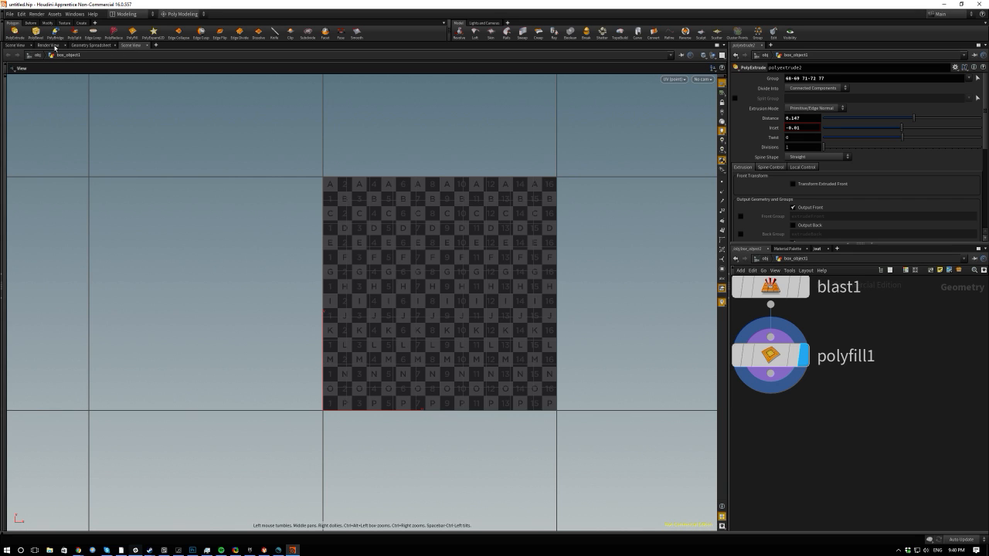
Return to the perspective scene view and examine the body's rounded edges, raised top and recessed panels from several sides.
left_click(18, 45)
left_click_drag(367, 377, 330, 313)
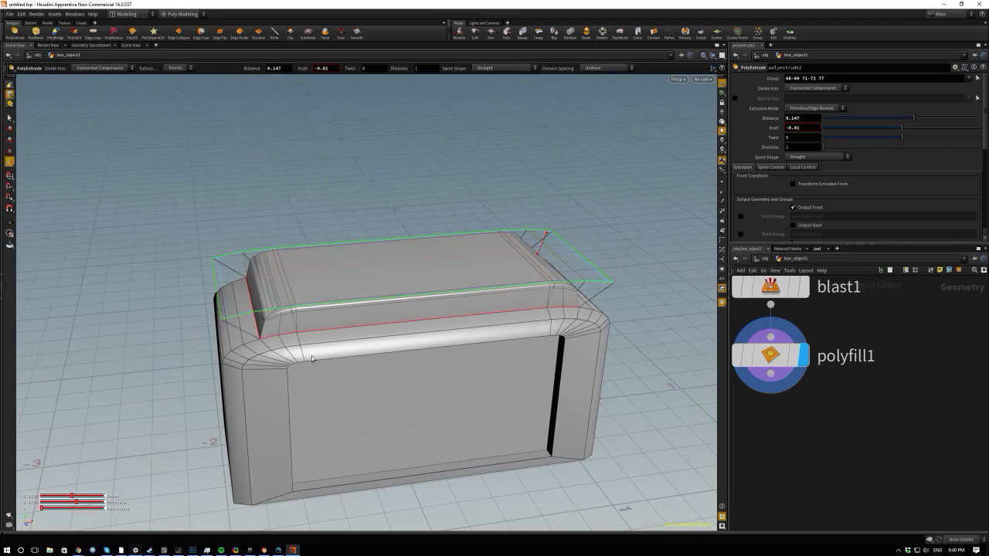
left_click_drag(314, 360, 426, 290)
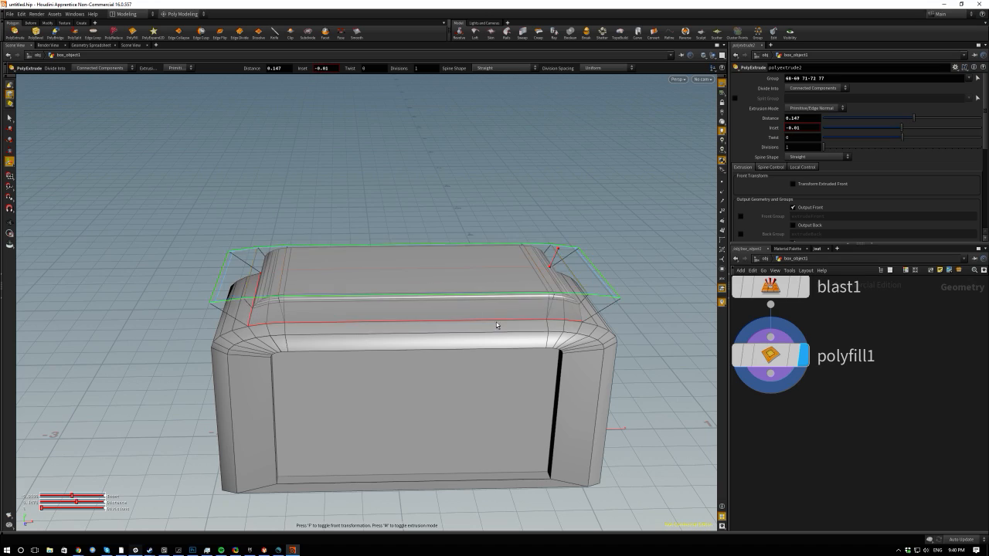
left_click_drag(497, 326, 333, 228)
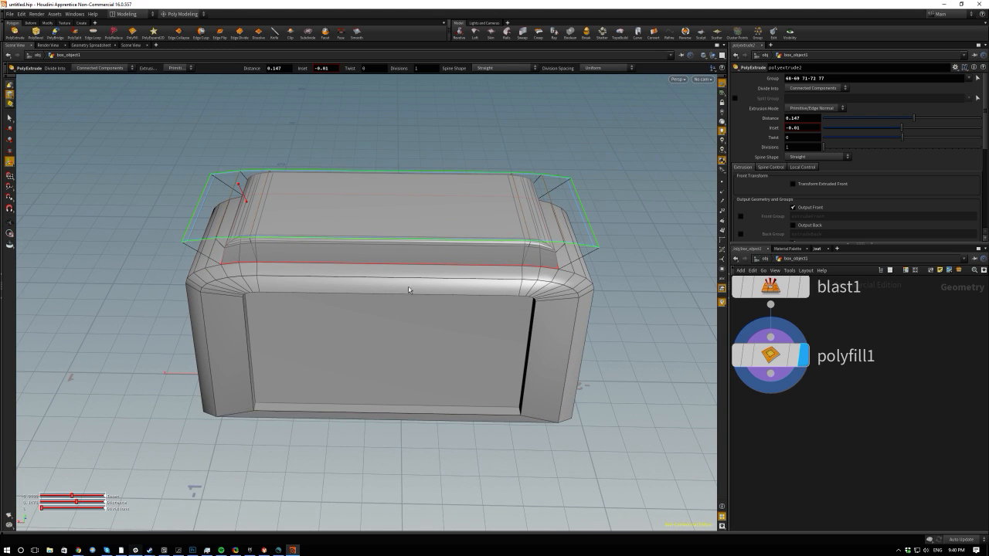
left_click_drag(409, 290, 236, 325)
left_click_drag(393, 278, 614, 300)
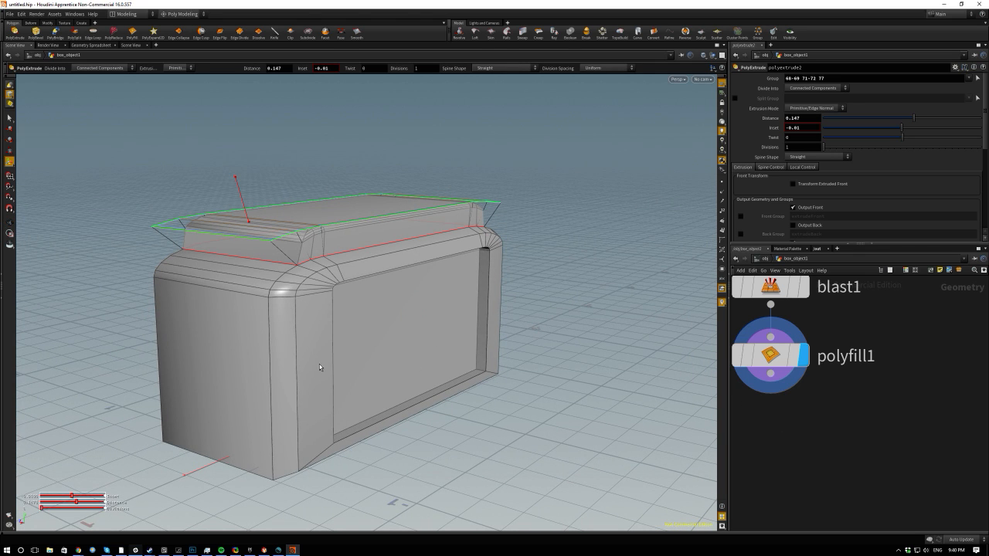
left_click_drag(395, 171, 388, 294)
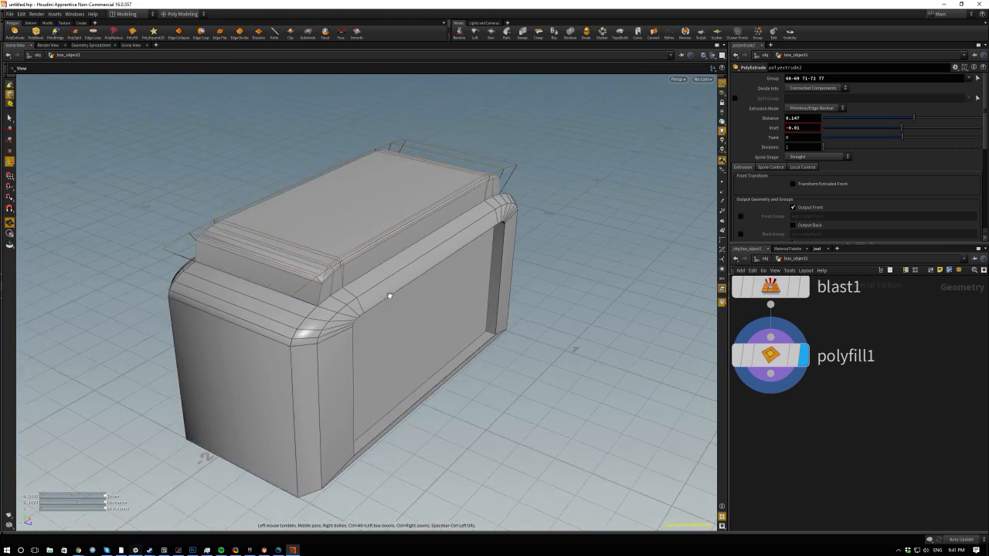
Append a Normal node to the output of polyfill1 and arrange it directly below in the network.
key("Return")
middle_click_drag(874, 400, 931, 438)
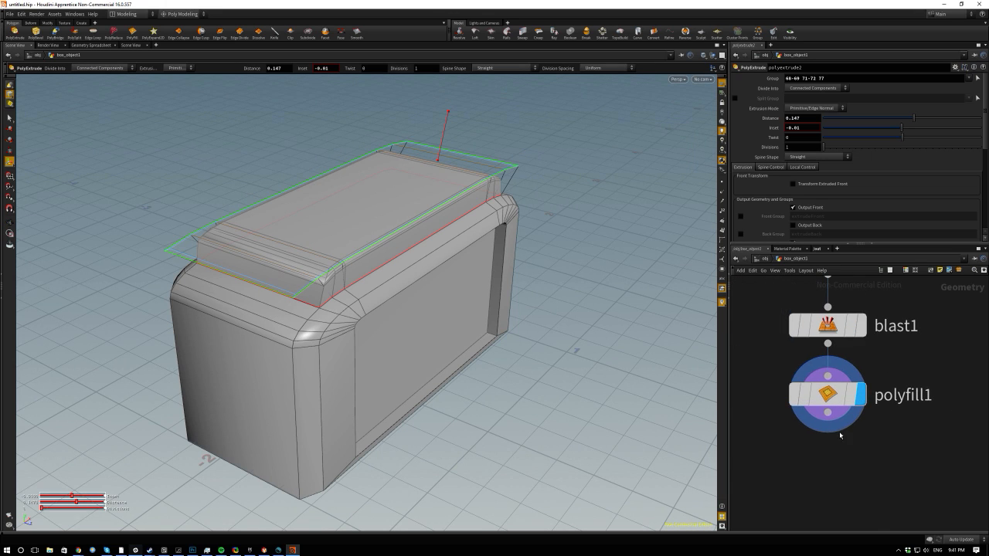
middle_click_drag(801, 452, 813, 395)
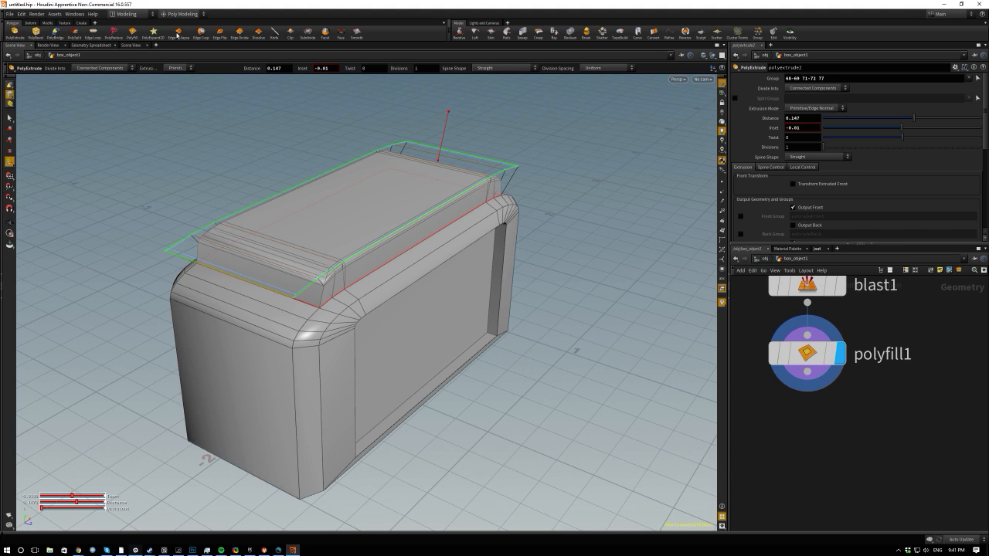
left_click(808, 372)
left_click_drag(525, 320, 327, 223, "alt")
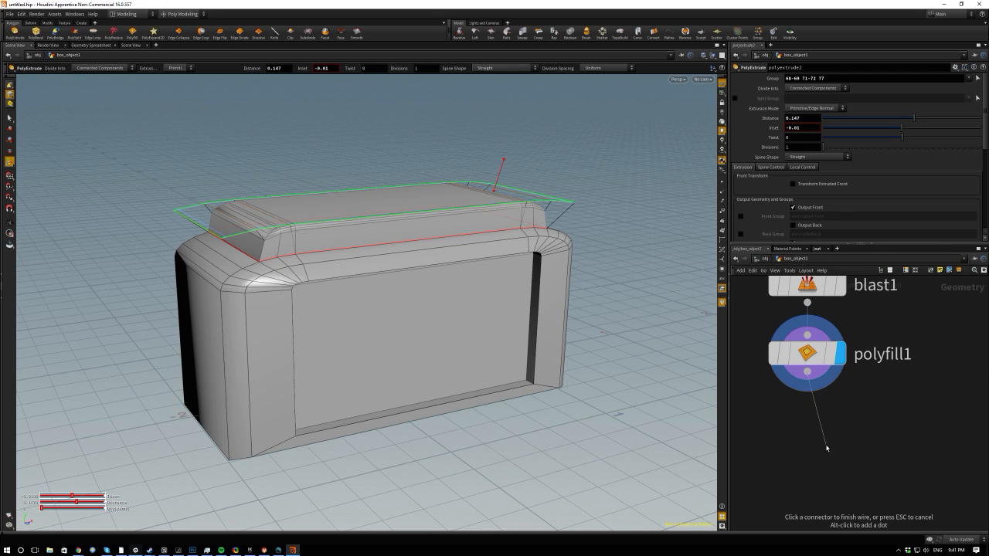
key("Tab")
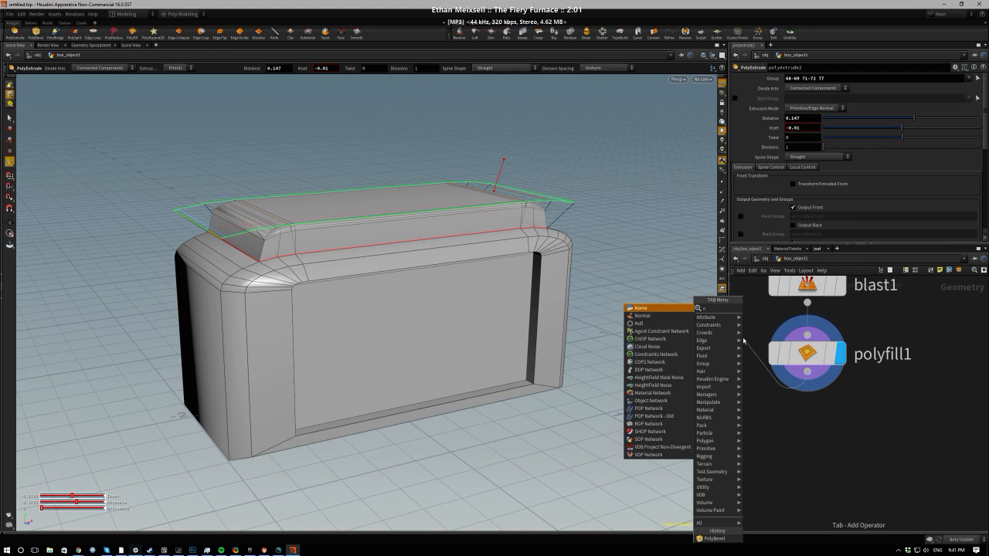
type("normal")
key("Return")
left_click(743, 342)
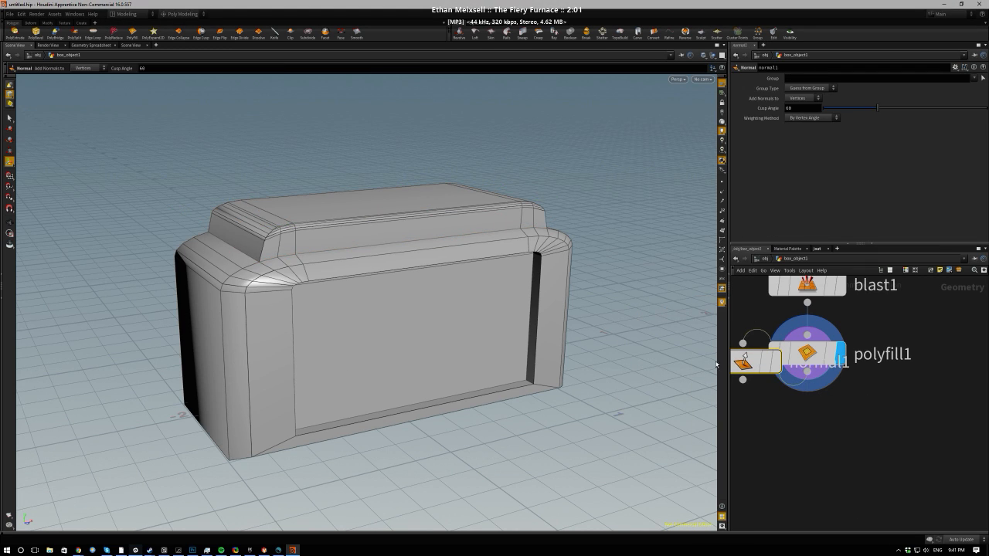
key("l")
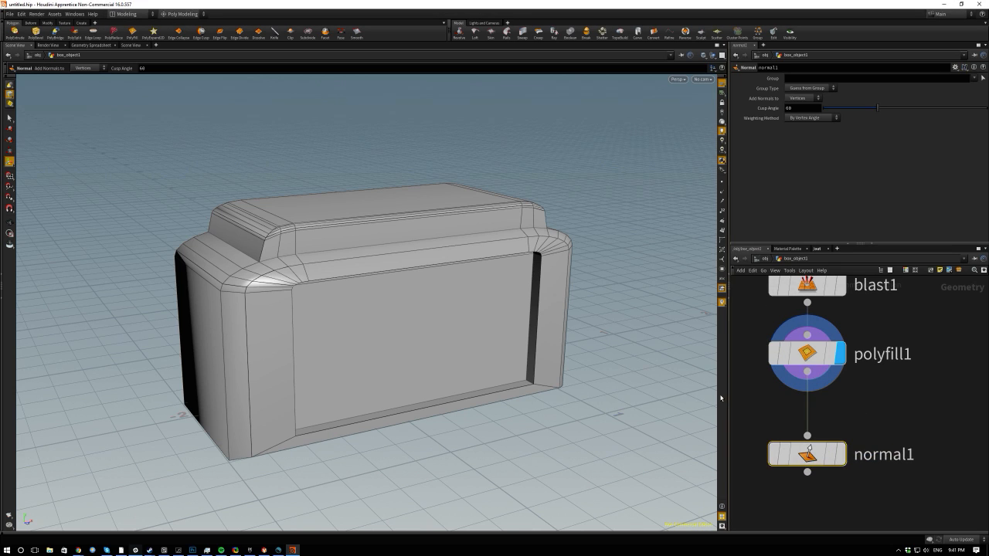
Set normal1's weighting method to By Face Area and its cusp angle to 42.3.
left_click(811, 88)
left_click(814, 88)
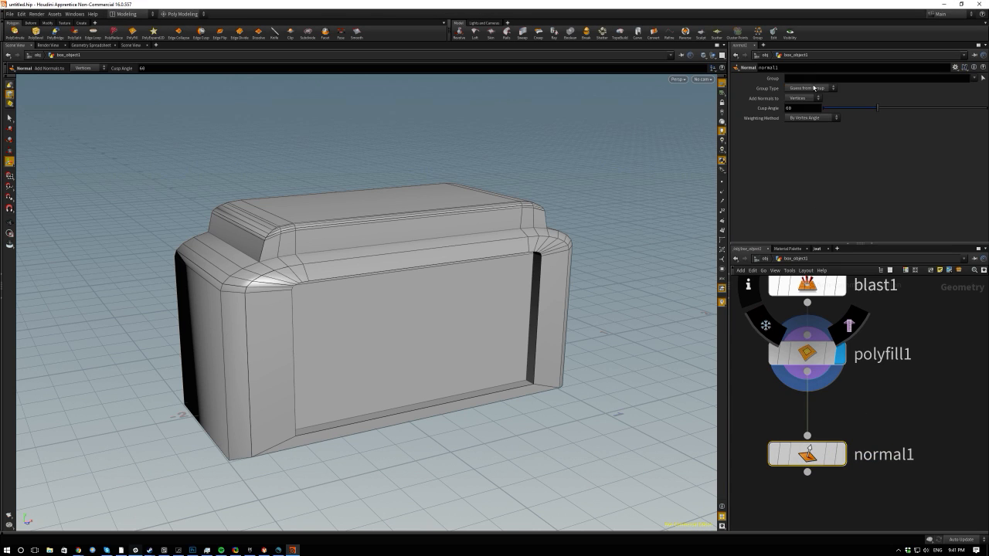
left_click(804, 98)
left_click(838, 146)
left_click(807, 142)
left_click_drag(852, 114, 863, 110)
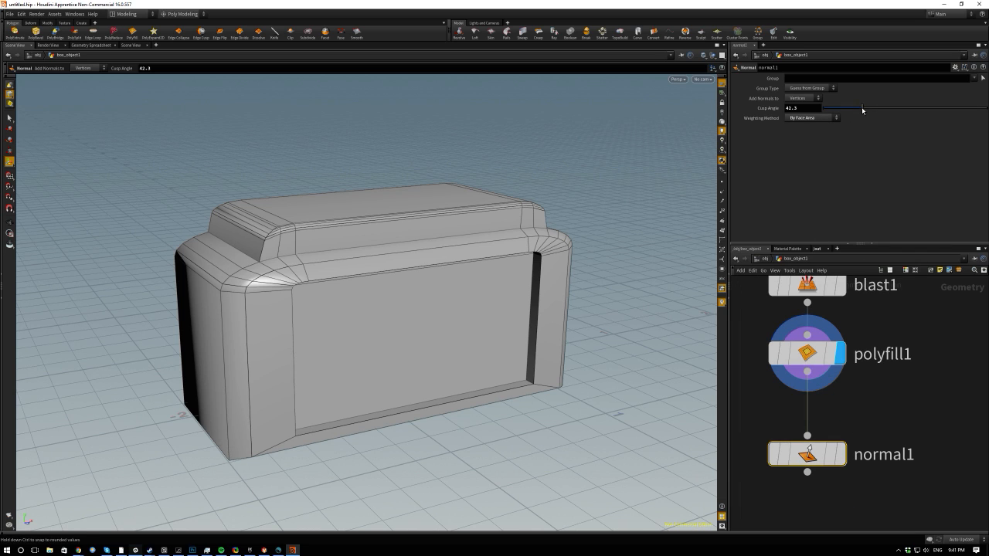
Display normal1's result, reduce its cusp angle to 23.9 and check the body's shading from another side.
scroll(771, 399, "down", 2)
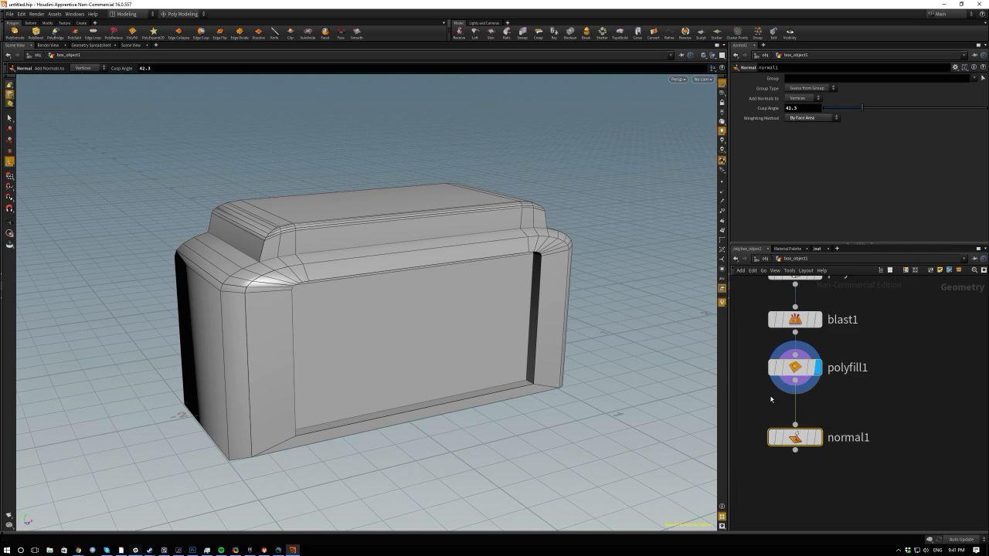
left_click(817, 368)
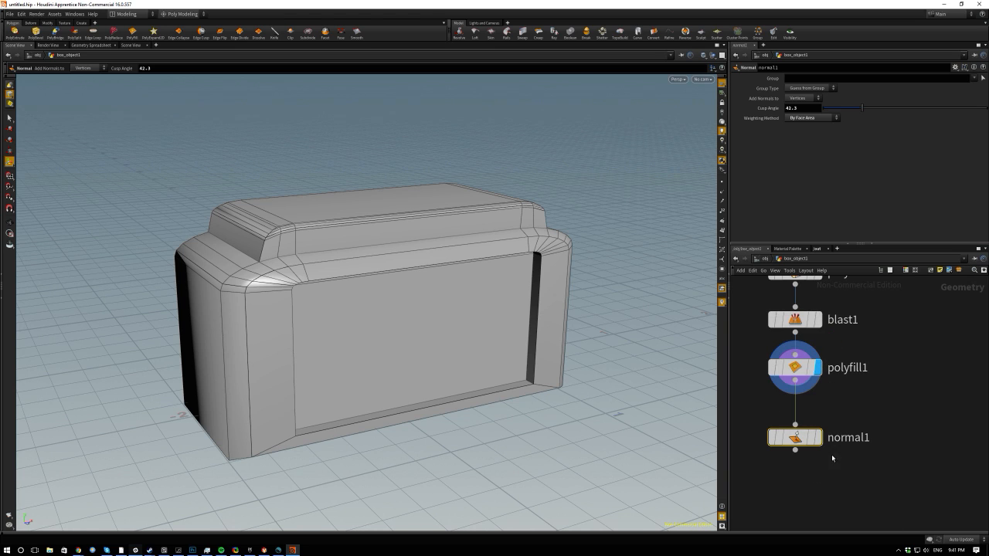
left_click(819, 438)
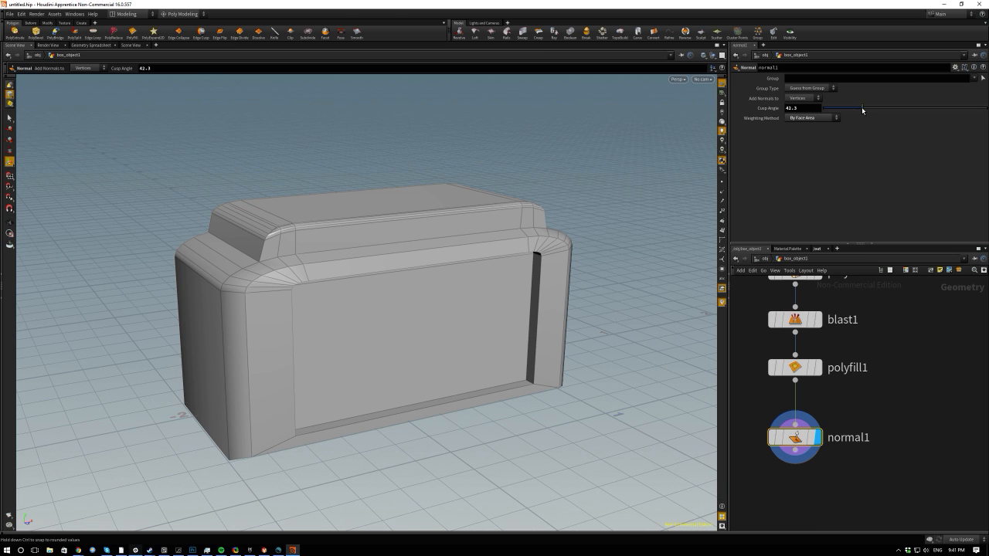
mouse_move(863, 110)
left_mouse_down()
mouse_move(853, 108)
mouse_move(942, 108)
mouse_move(849, 119)
left_mouse_up()
key("Escape")
mouse_move(302, 201)
left_mouse_down()
mouse_move(266, 353)
mouse_move(294, 271)
left_mouse_up()
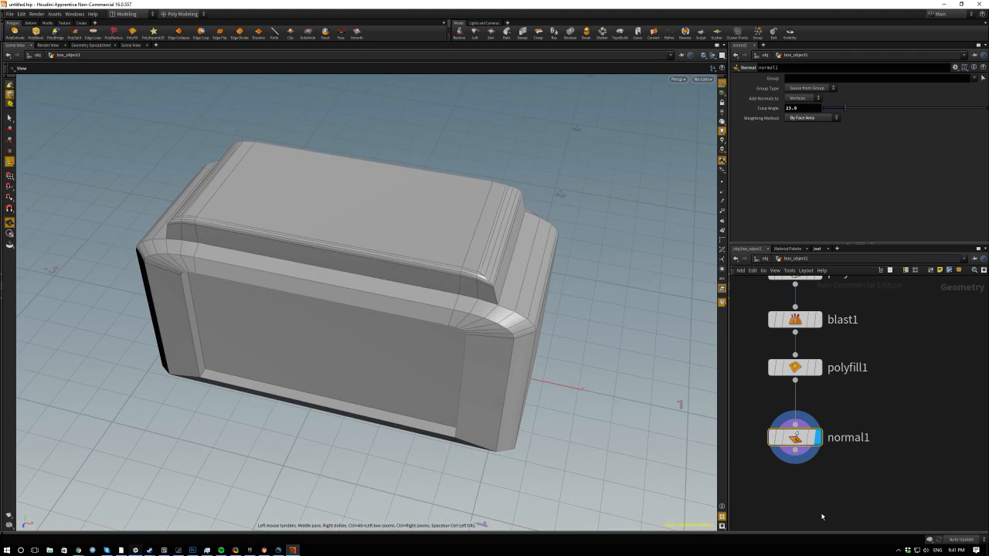
key("Return")
Append a UV Unwrap node to the output of normal1 and place it directly below in the network.
left_click(795, 453)
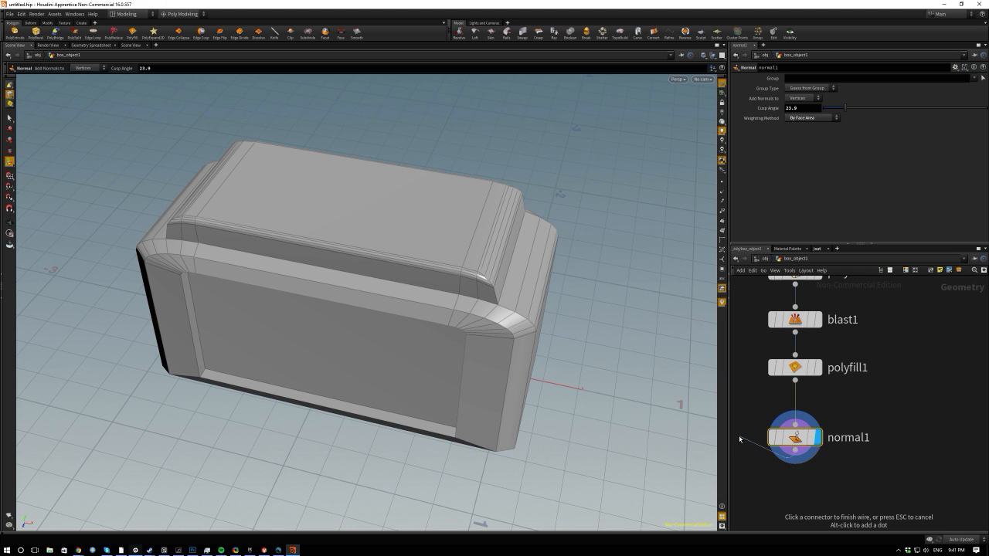
key("Tab")
type("u")
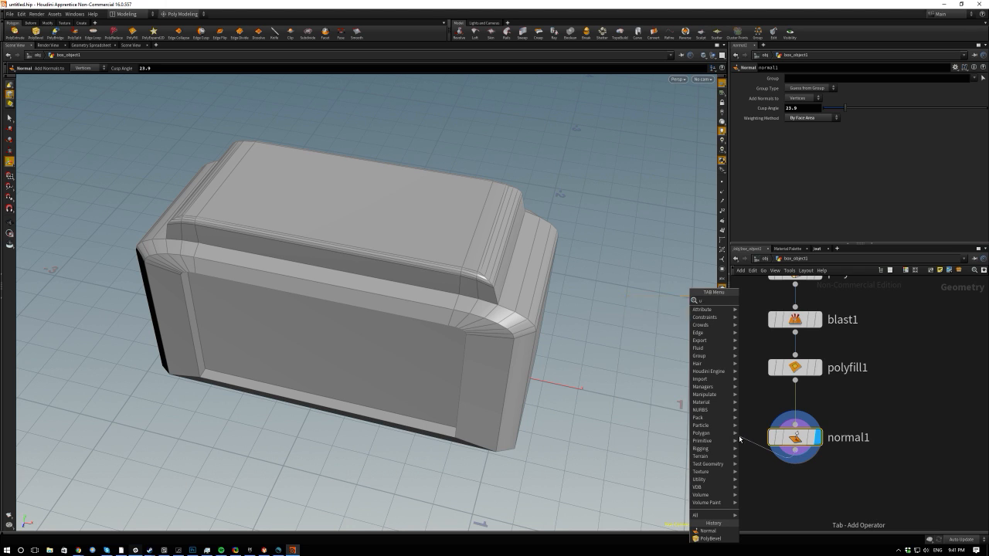
type("v")
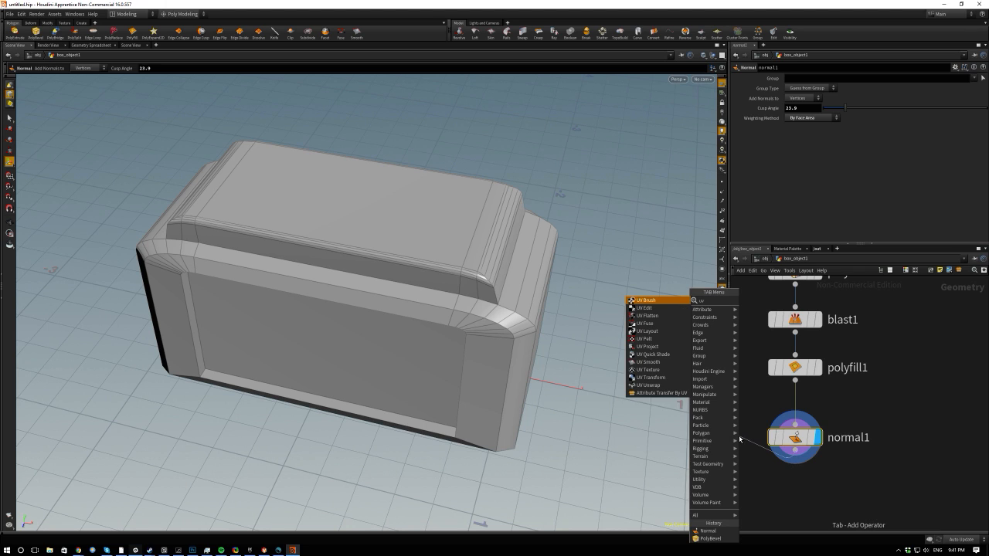
left_click(646, 385)
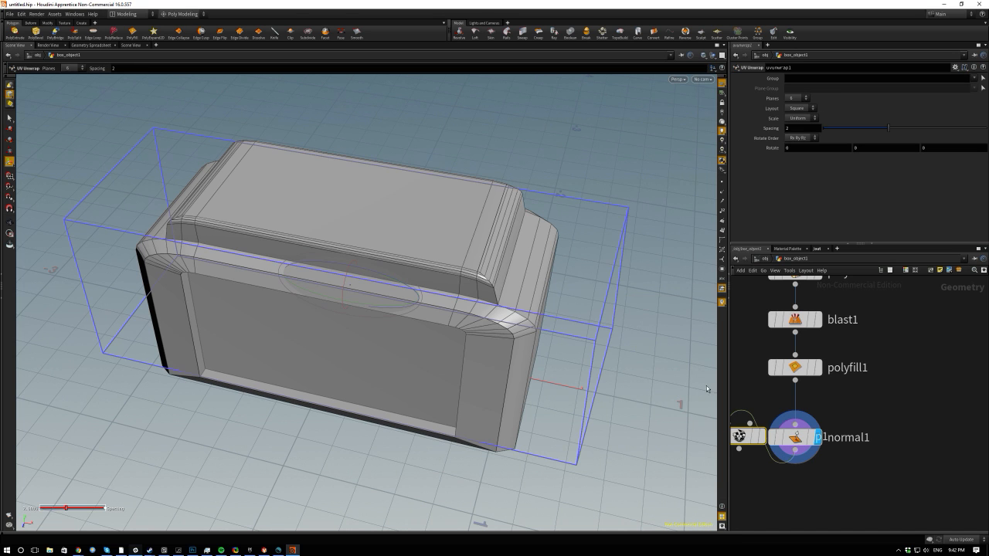
left_click_drag(336, 298, 254, 279)
key("Return")
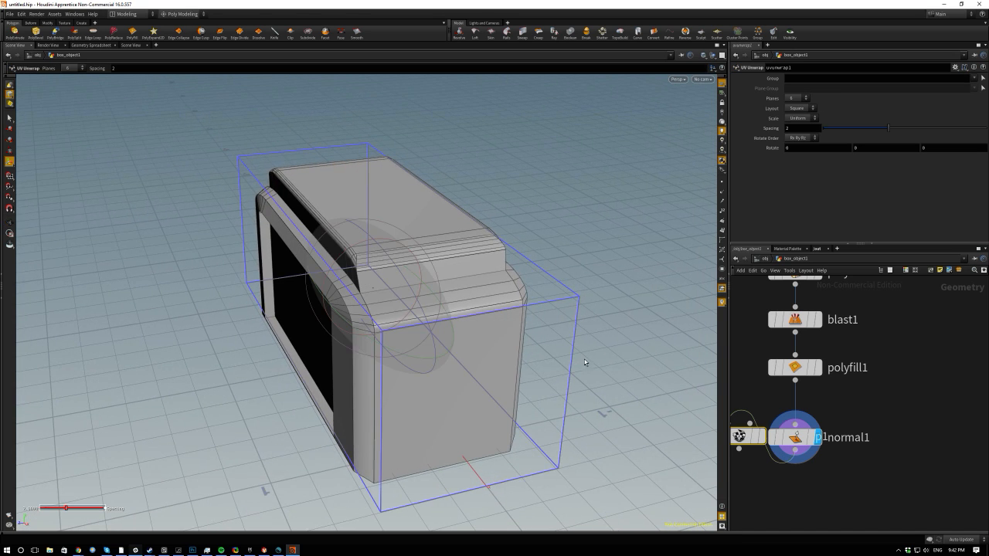
left_click_drag(744, 439, 796, 500)
left_click_drag(665, 386, 163, 161)
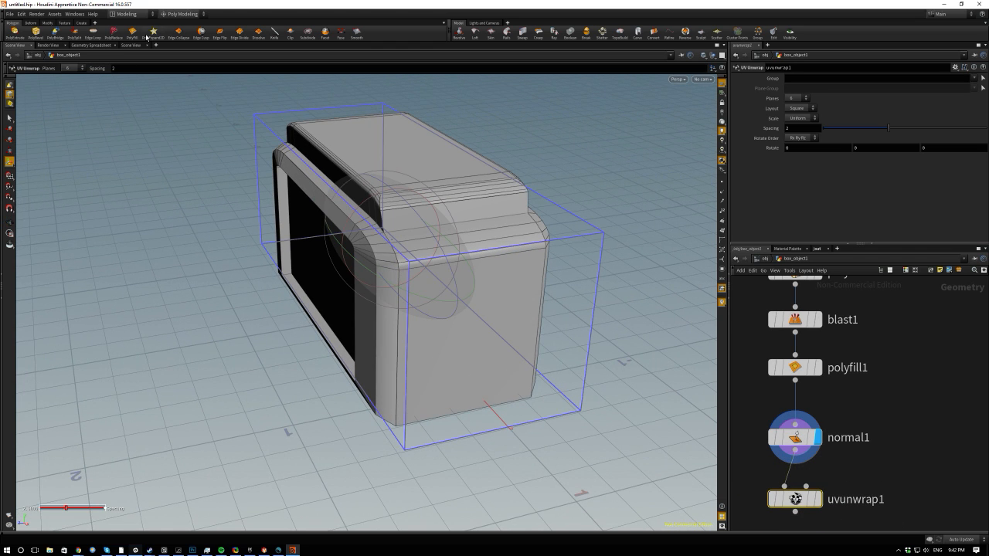
Display uvunwrap1's result in the UV viewport and set the spacing between its UV islands to 1.03.
left_click(124, 46)
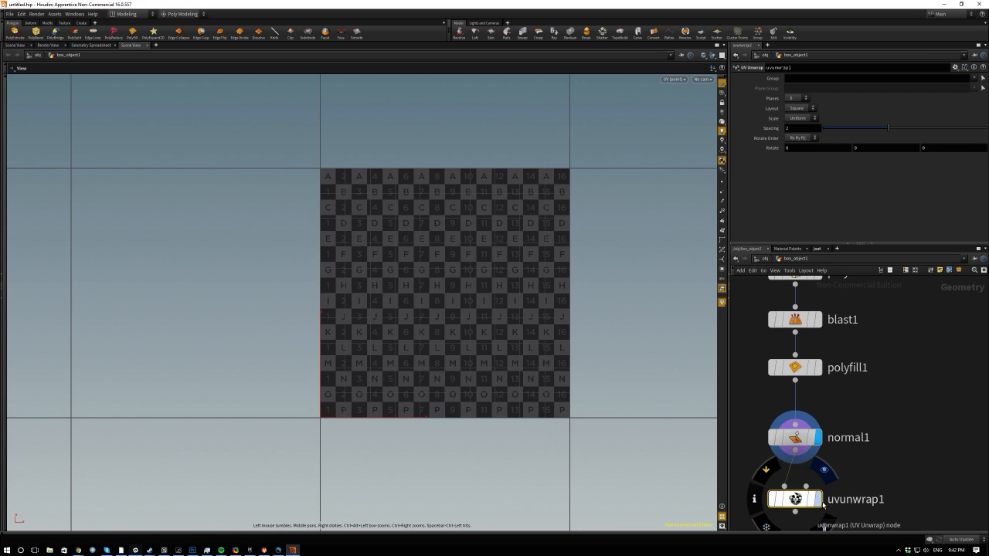
left_click(816, 499)
scroll(443, 259, "up", 3)
scroll(443, 259, "up", 2)
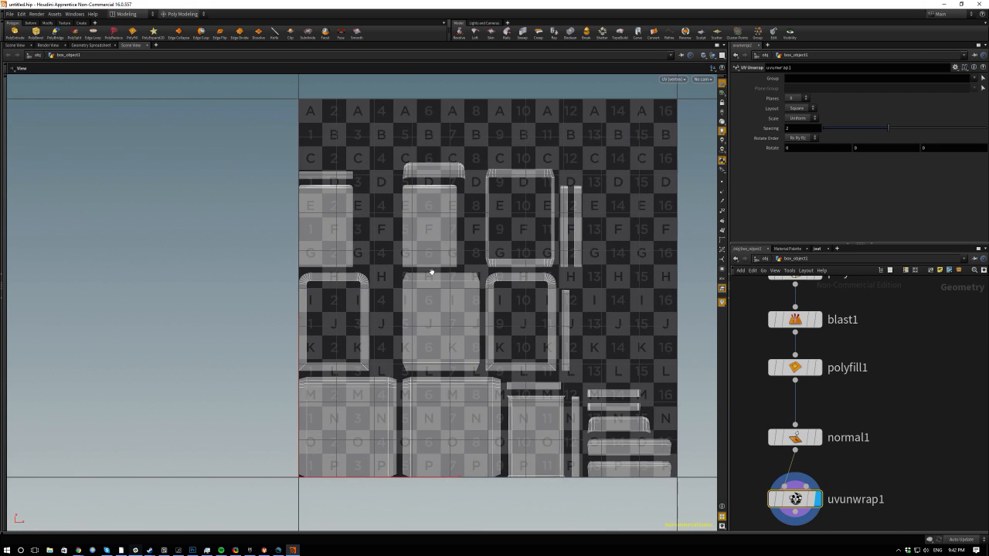
middle_click_drag(443, 259, 379, 177)
scroll(465, 184, "up", 2)
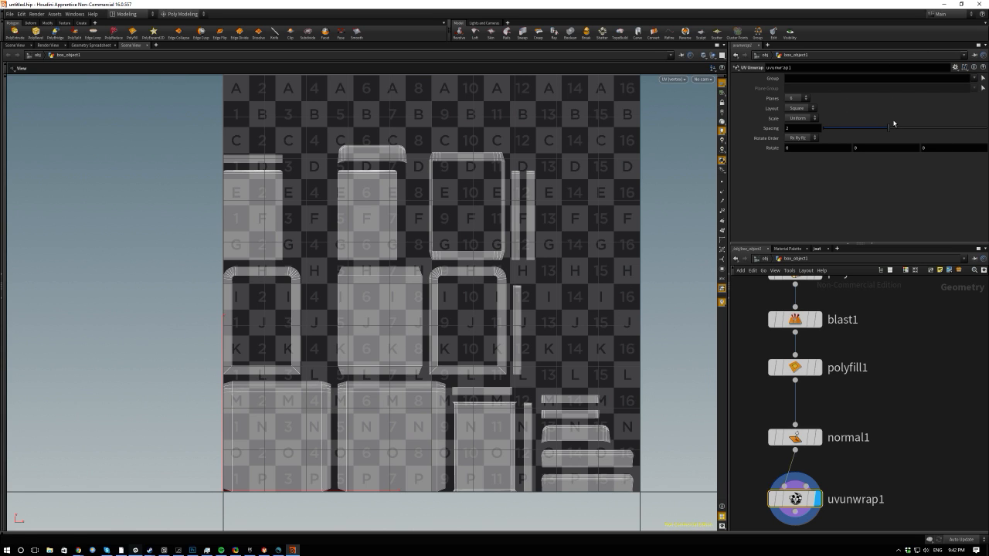
left_click_drag(890, 126, 857, 130)
Try the Stretch scale and the Strip layout on uvunwrap1, returning each to Uniform and Square.
left_click(804, 117)
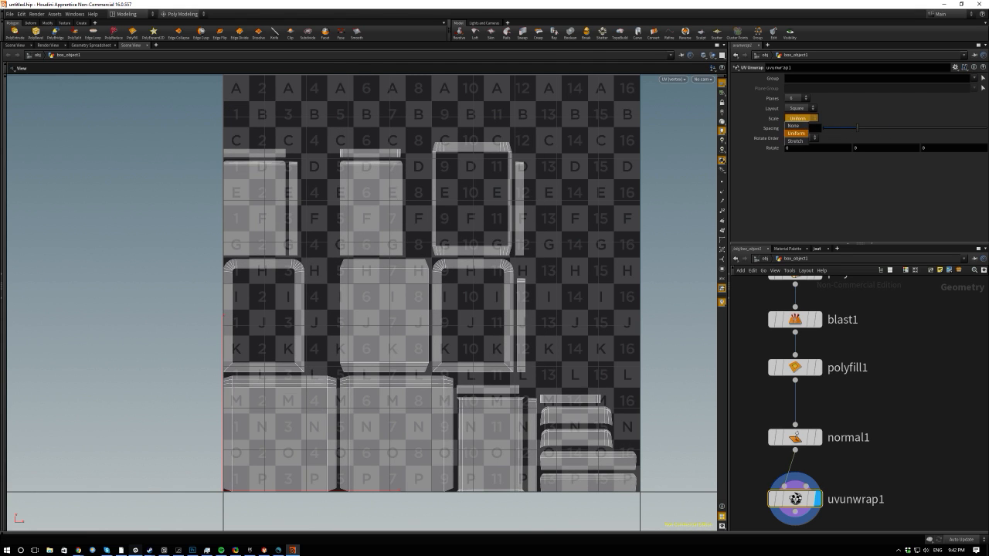
left_click(799, 129)
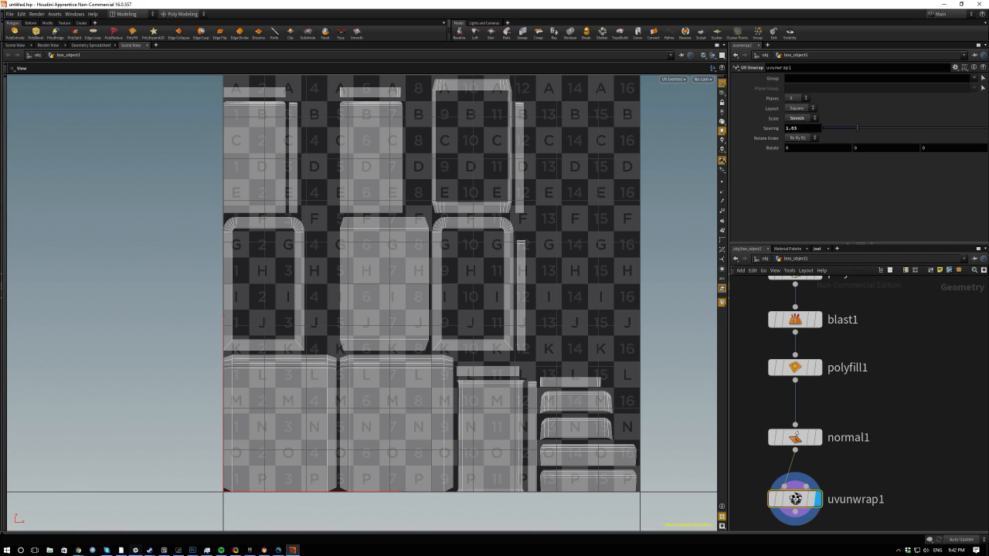
left_click(798, 119)
left_click(800, 118)
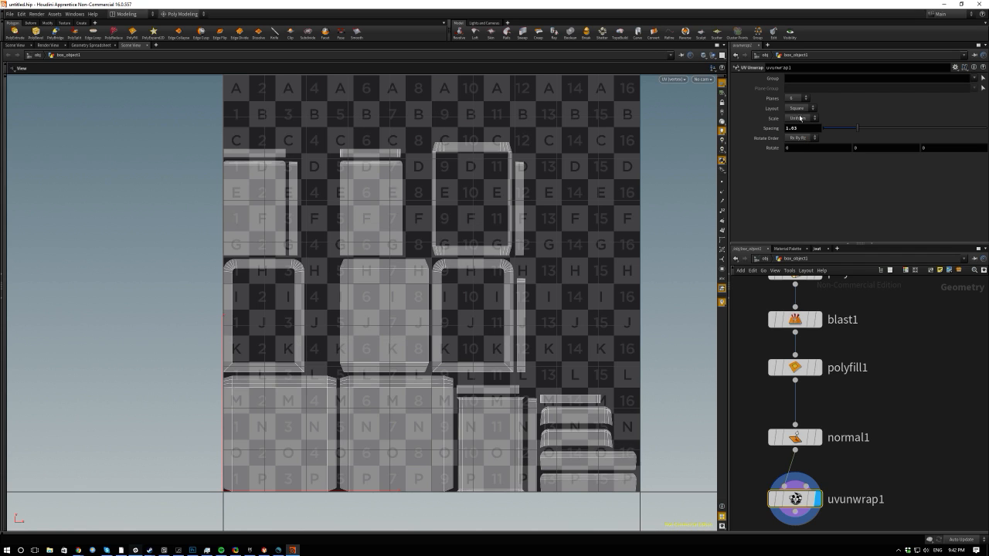
left_click(800, 111)
left_click(798, 120)
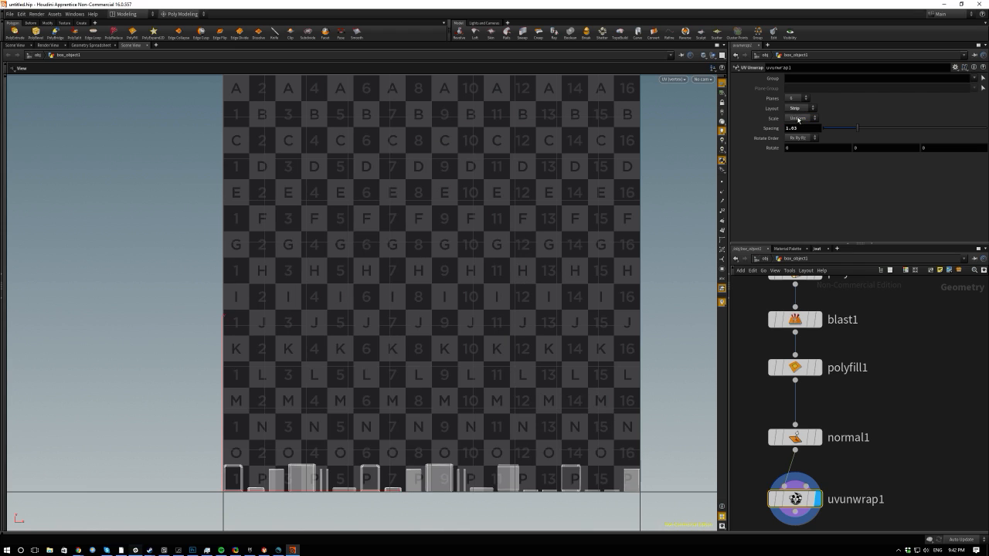
left_click(798, 111)
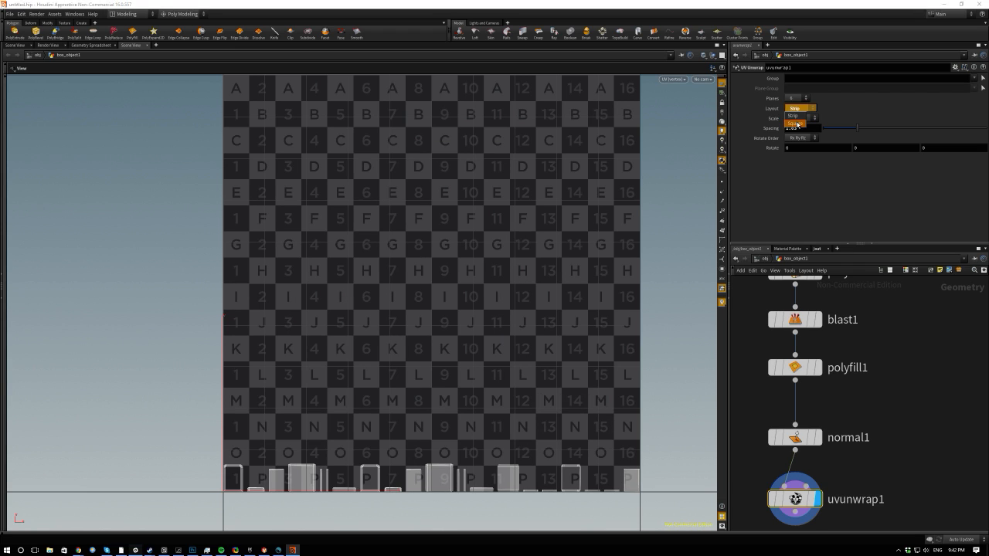
left_click(798, 109)
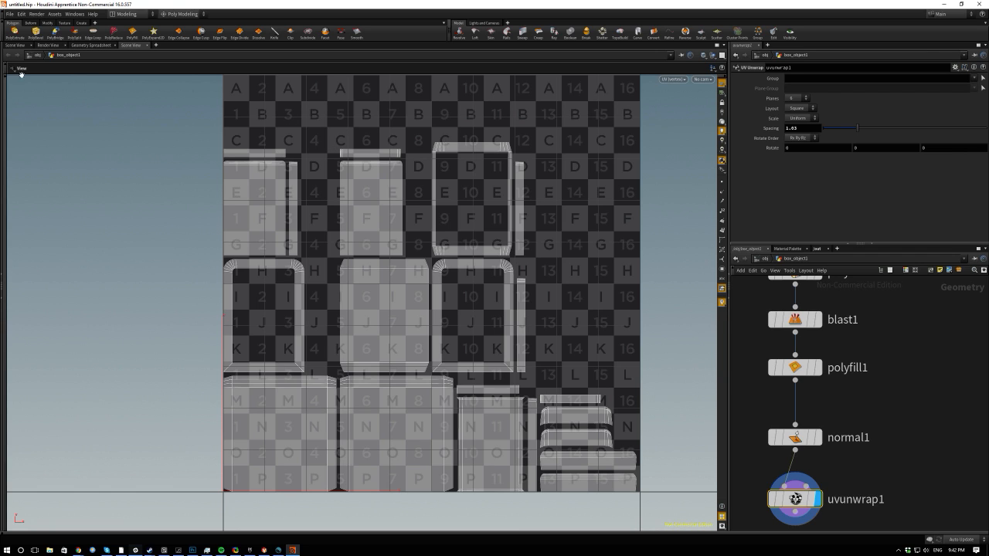
left_click(135, 47)
left_click(183, 45)
left_click(131, 46)
left_click(162, 54)
Split the viewport pane into stacked UV and perspective views, adjust the divider and frame the UV layout.
left_click(724, 45)
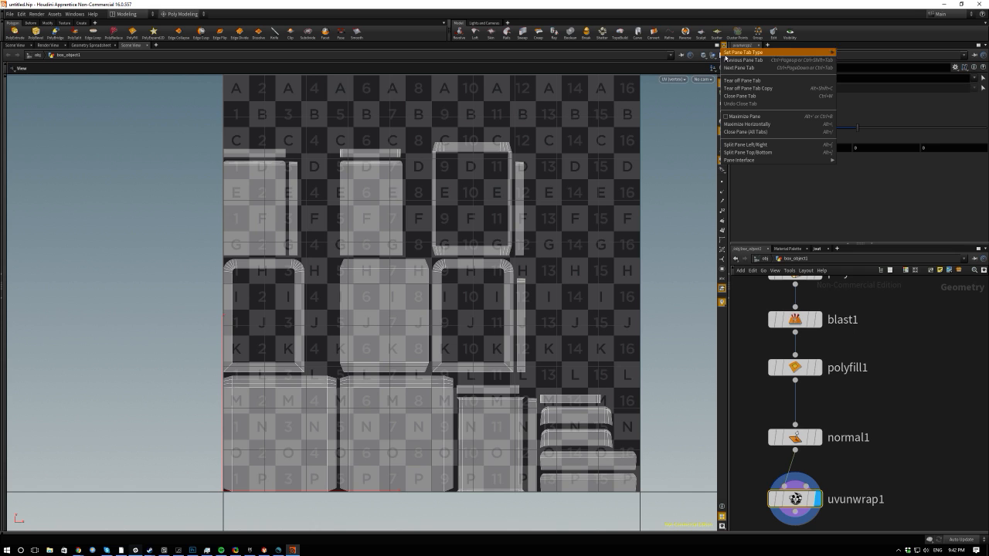
left_click(757, 152)
scroll(231, 204, "down", 2)
scroll(244, 247, "down", 1)
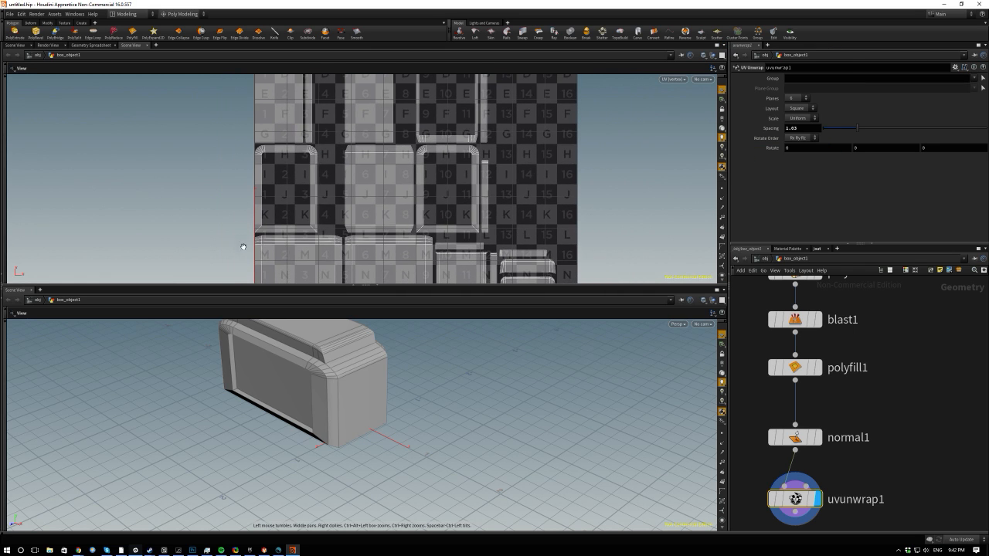
mouse_move(265, 285)
left_mouse_down()
mouse_move(269, 203)
mouse_move(272, 277)
left_mouse_up()
scroll(235, 187, "down", 3)
middle_click_drag(222, 159, 225, 87)
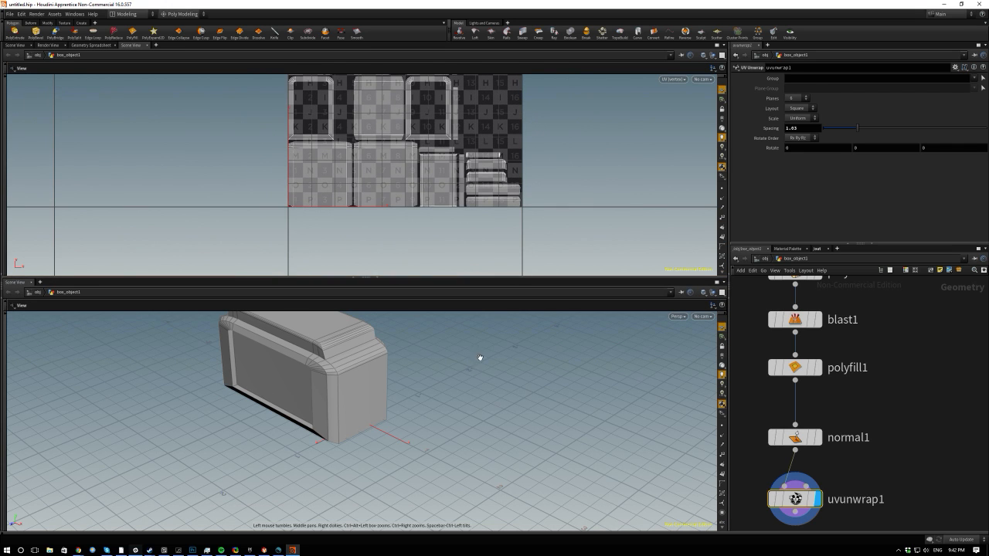
Increase the offset of the polybevel1 node to 0.245 to round the upper edges of the body more strongly.
left_click_drag(480, 358, 352, 371)
scroll(907, 342, "down", 5)
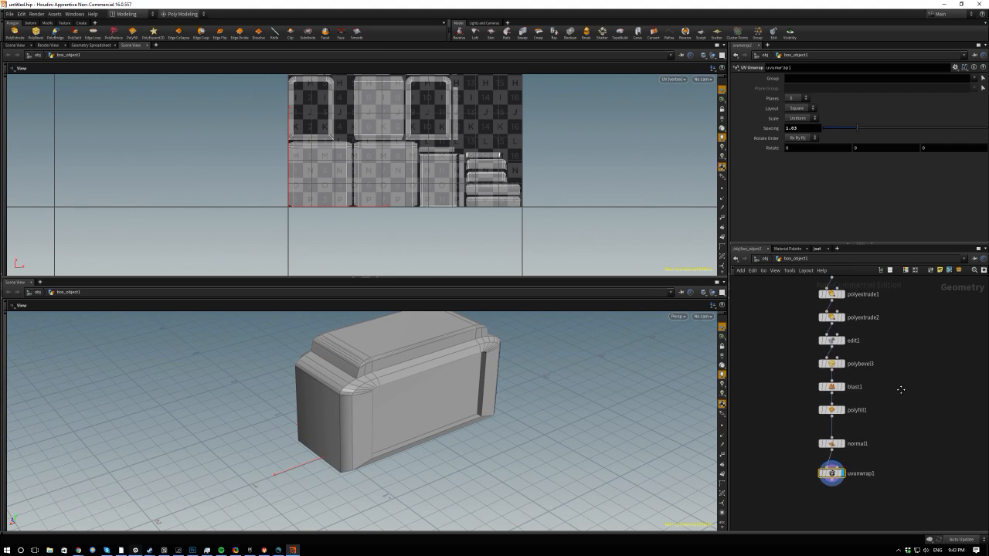
scroll(901, 389, "up", 5)
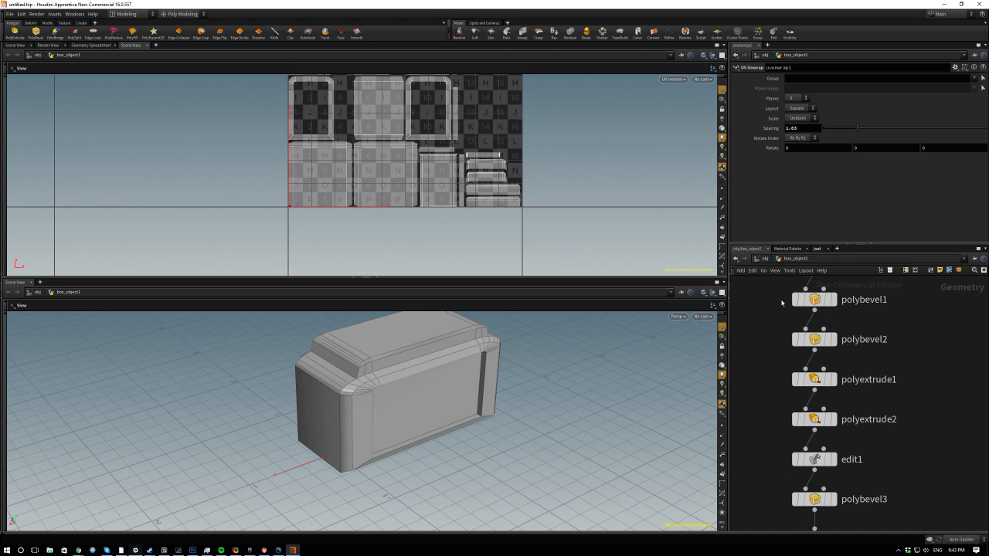
middle_click_drag(400, 159, 404, 218)
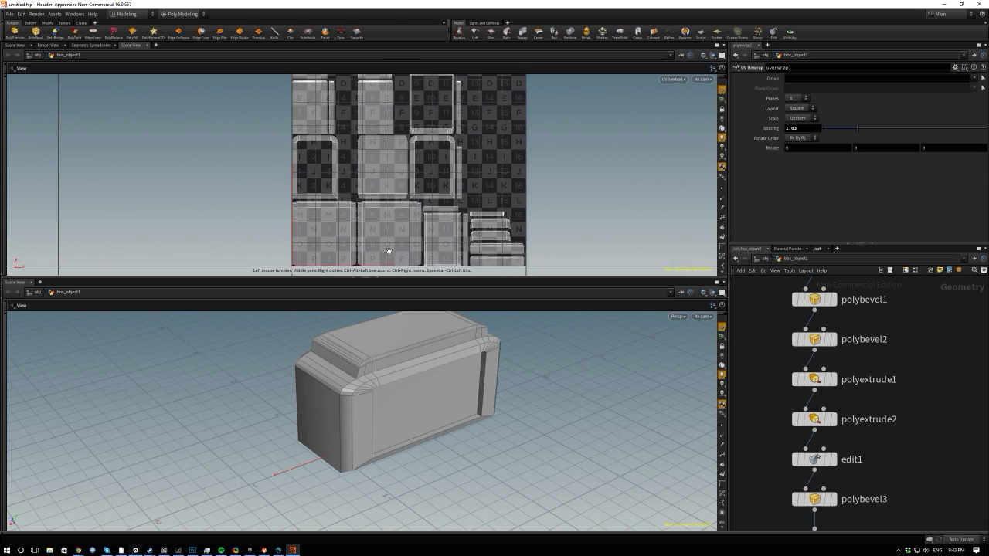
middle_click_drag(772, 348, 767, 413)
left_click(807, 364)
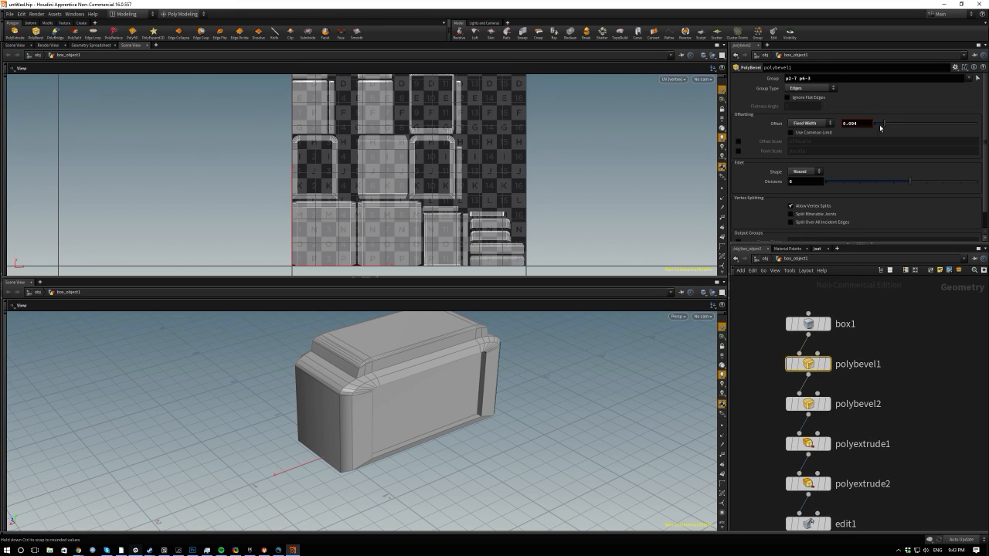
left_click_drag(887, 124, 901, 124)
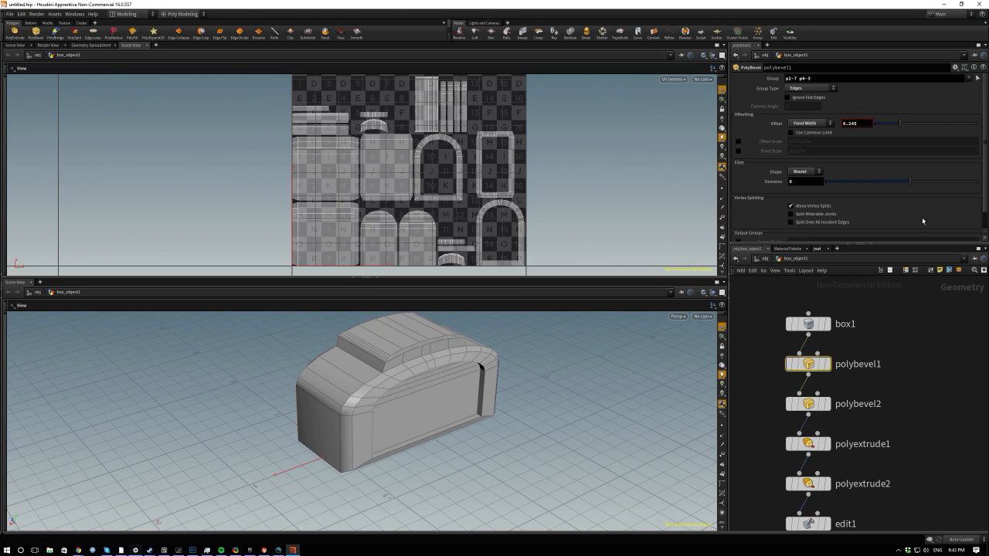
Set the offset of the polybevel2 node to 0.293 and view the reshaped body from its end.
left_click(808, 403)
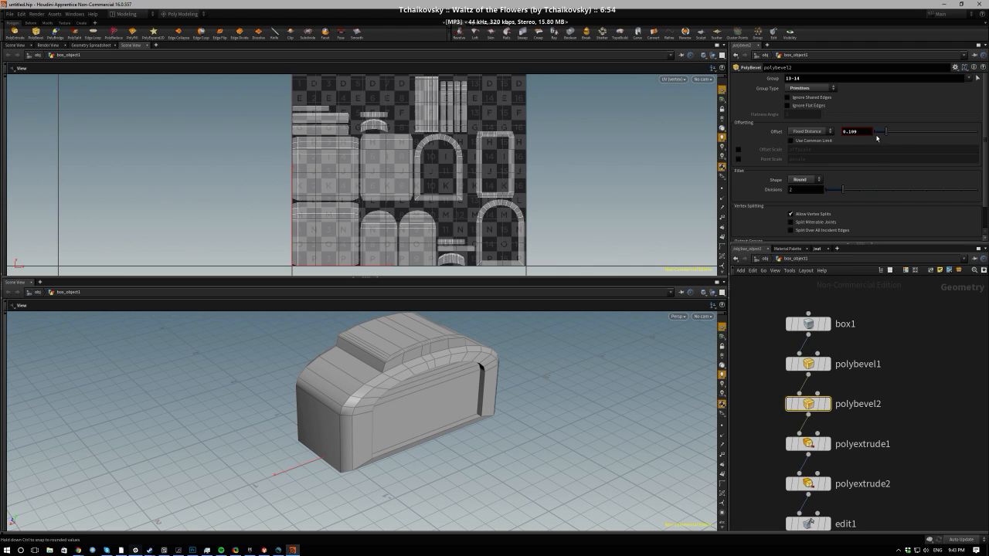
left_click_drag(877, 138, 905, 129)
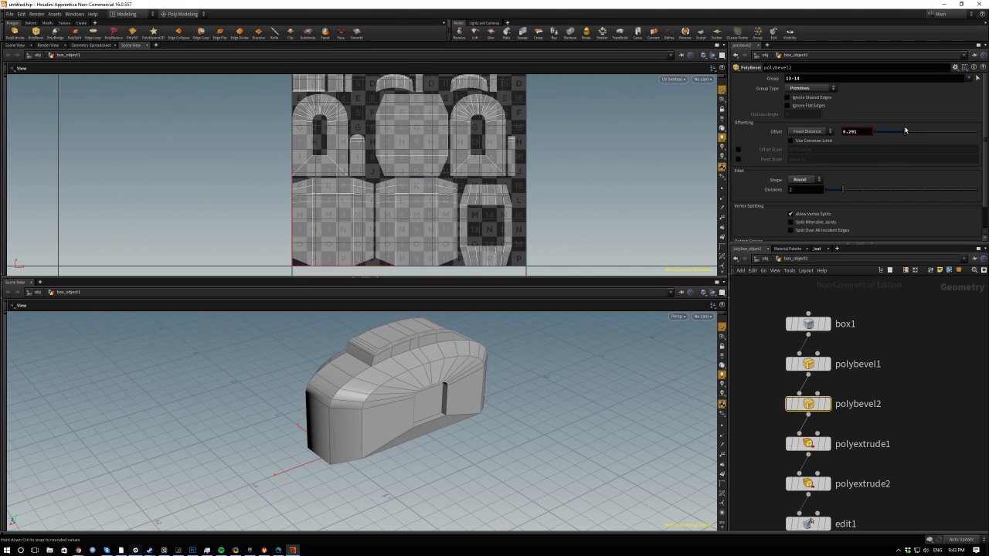
mouse_move(384, 129)
middle_mouse_down()
mouse_move(367, 202)
mouse_move(380, 143)
middle_mouse_up()
left_click_drag(276, 379, 238, 357)
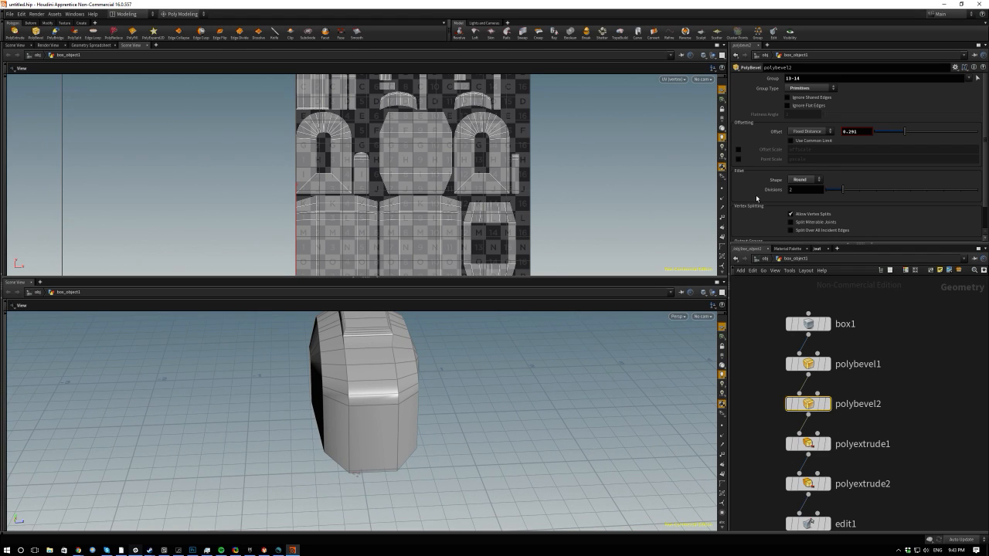
Set polyextrude1's distance to -0.113 and polyextrude2's distance to 0.167.
left_click(807, 443)
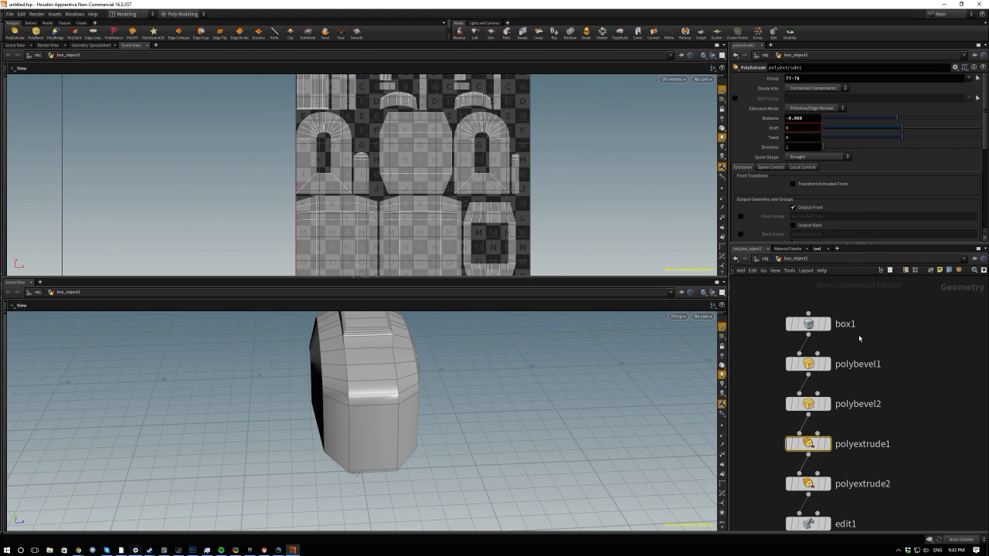
mouse_move(898, 119)
left_mouse_down()
mouse_move(884, 121)
mouse_move(903, 122)
mouse_move(894, 120)
left_mouse_up()
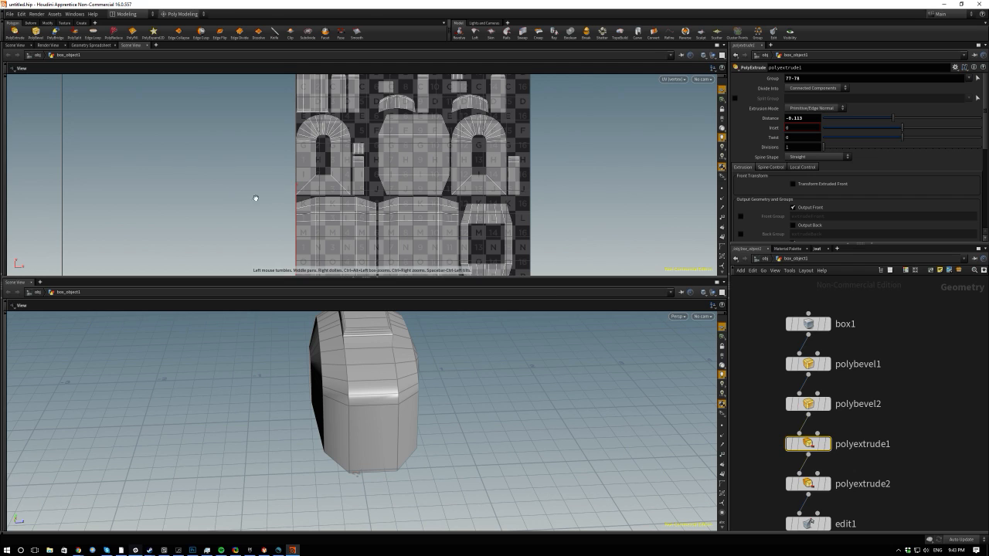
left_click(808, 484)
left_click_drag(909, 119, 915, 120)
left_click_drag(289, 394, 421, 464)
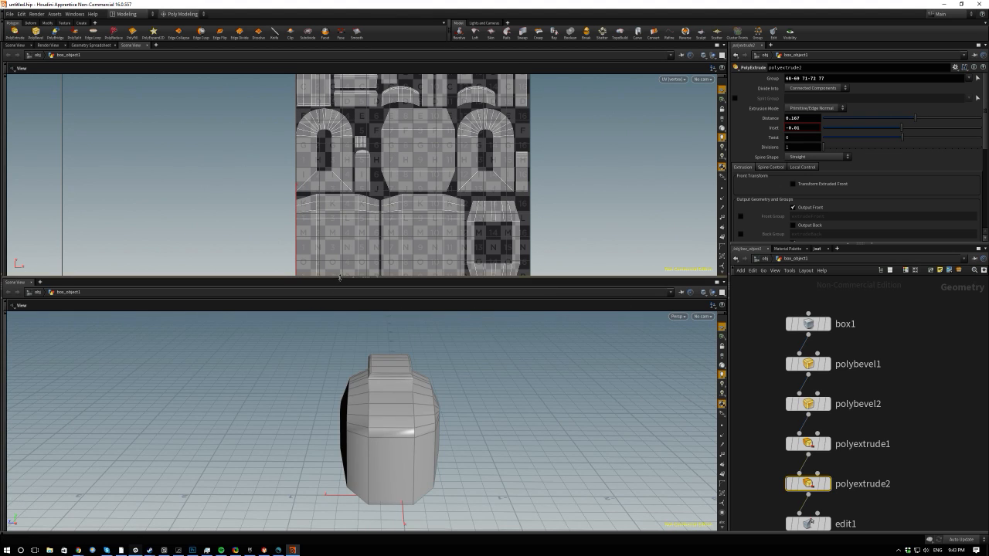
Enlarge the perspective view by shrinking the UV view, and inspect the body from its end, front and underside.
left_click_drag(336, 279, 335, 176)
left_click_drag(265, 383, 258, 347)
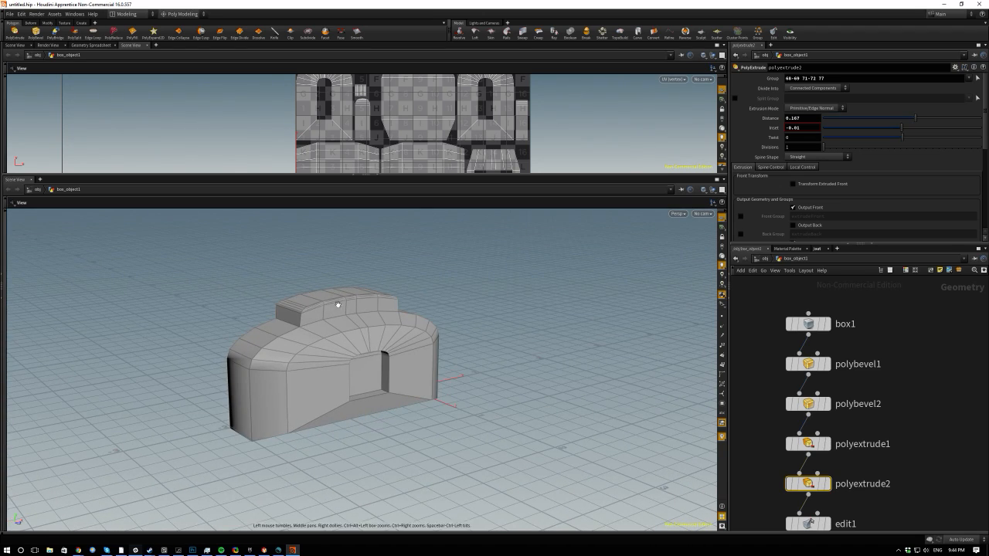
left_click_drag(272, 289, 328, 297)
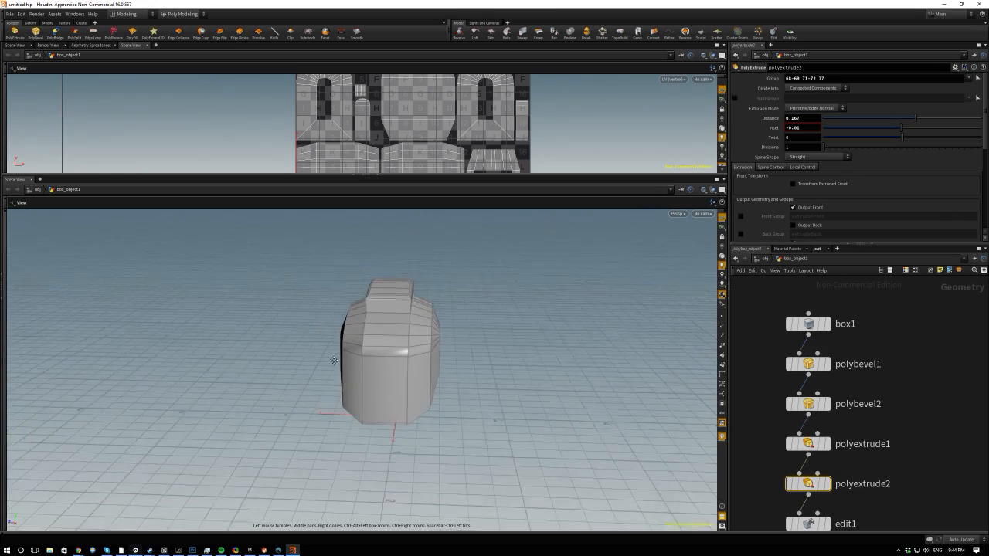
left_click_drag(372, 387, 309, 325)
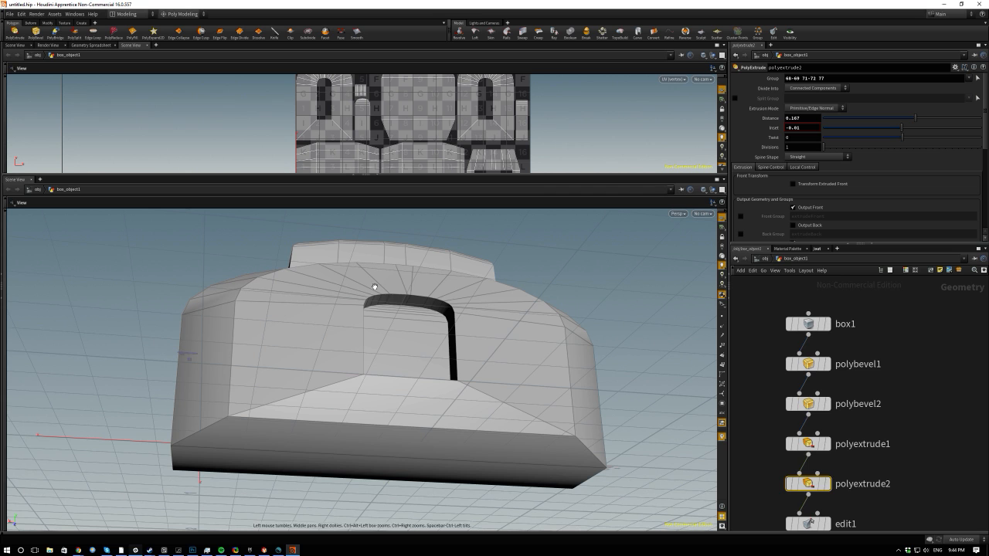
left_click_drag(372, 376, 428, 310)
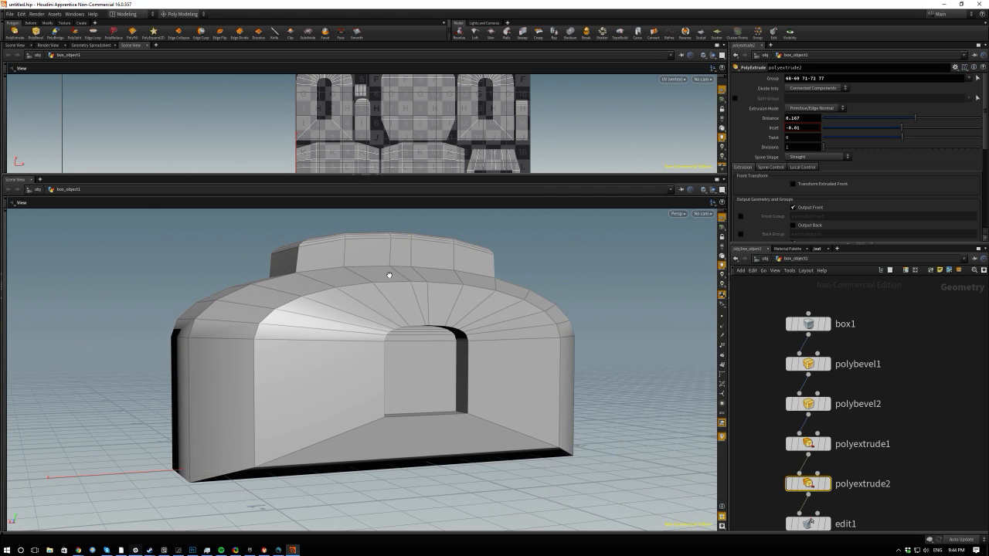
Select the uvunwrap1 node at the end of the network.
scroll(821, 433, "down", 4)
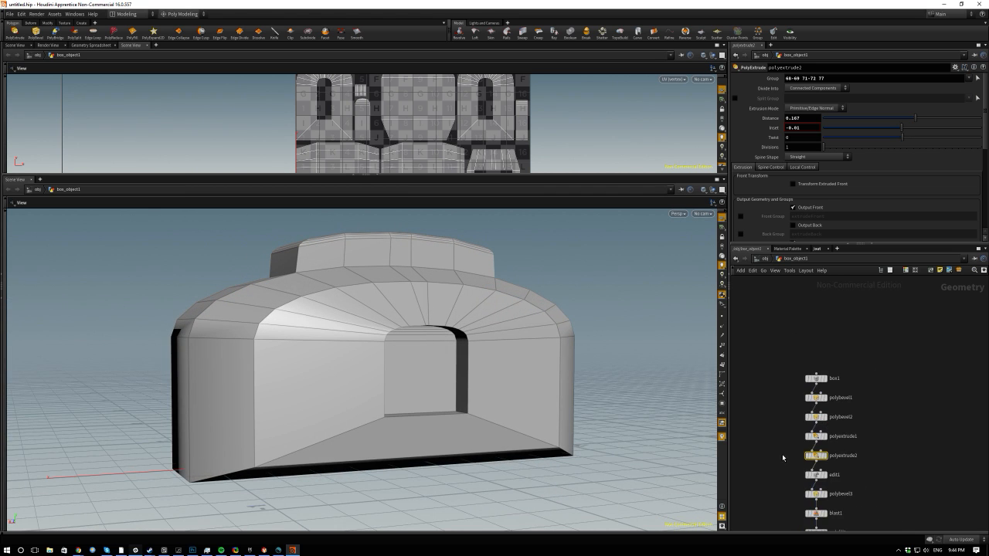
scroll(782, 453, "up", 3)
middle_click_drag(782, 453, 749, 297)
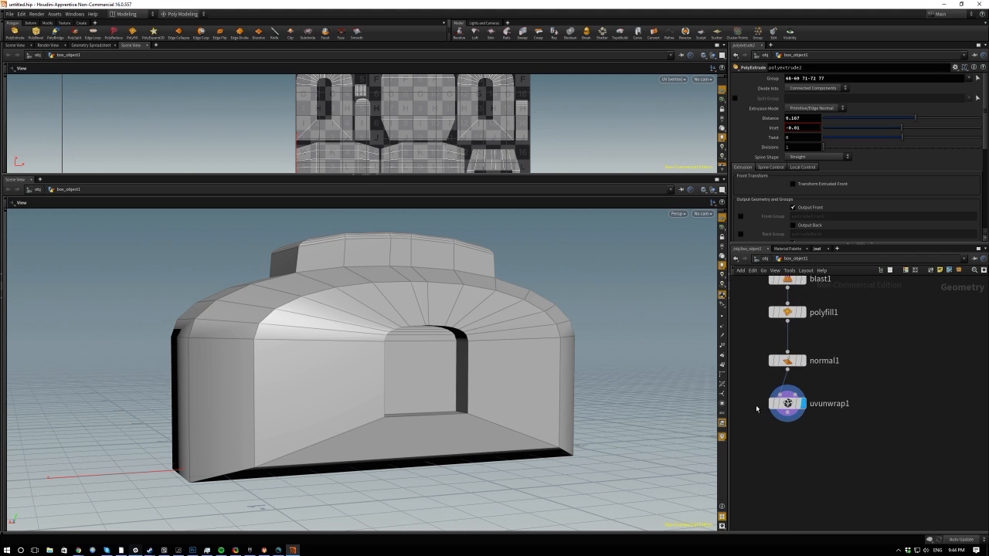
scroll(754, 405, "up", 3)
left_click_drag(755, 361, 849, 460)
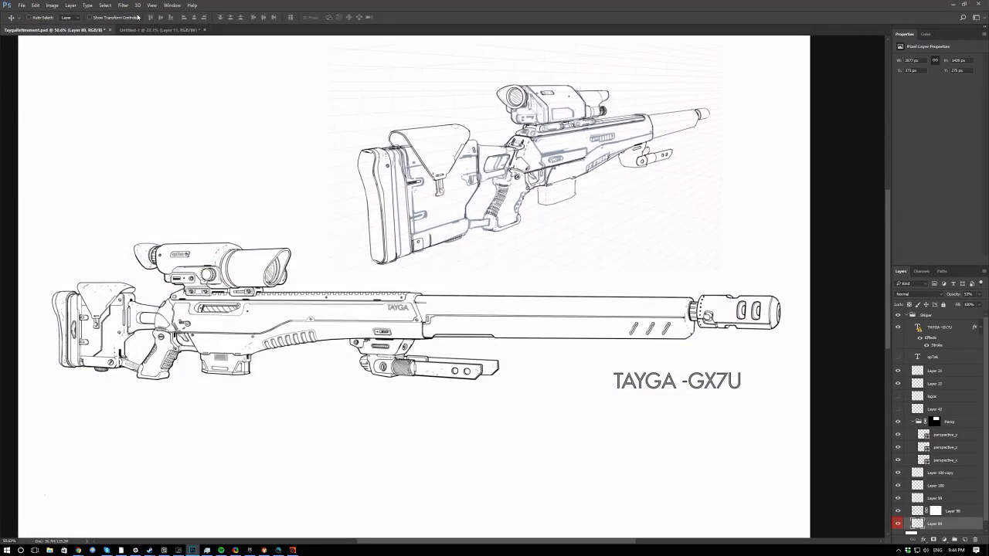
Examine the motorcycle silhouettes in Photoshop's Untitled-1 document.
left_click(158, 29)
scroll(585, 408, "up", 2, "alt")
scroll(533, 336, "up", 2, "alt")
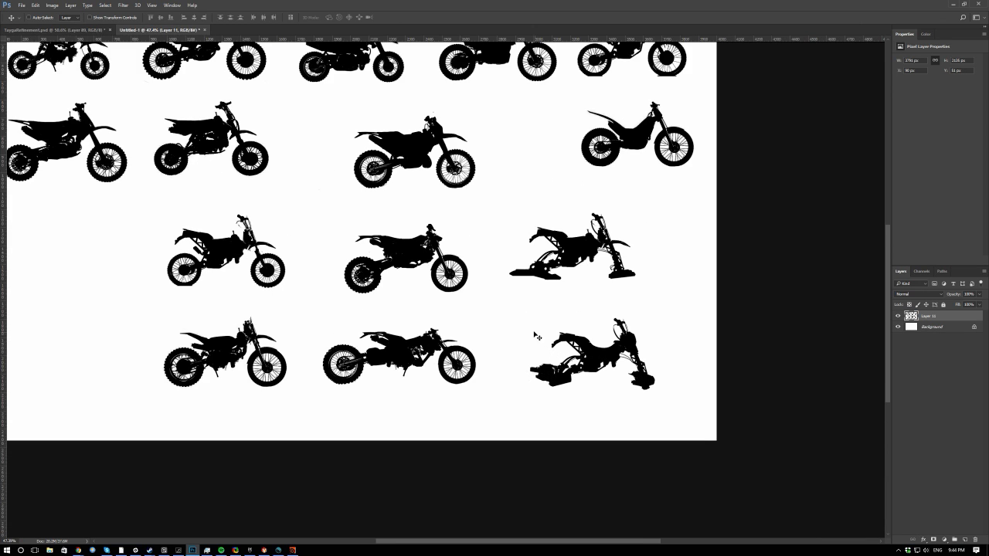
scroll(510, 302, "up", 2, "alt")
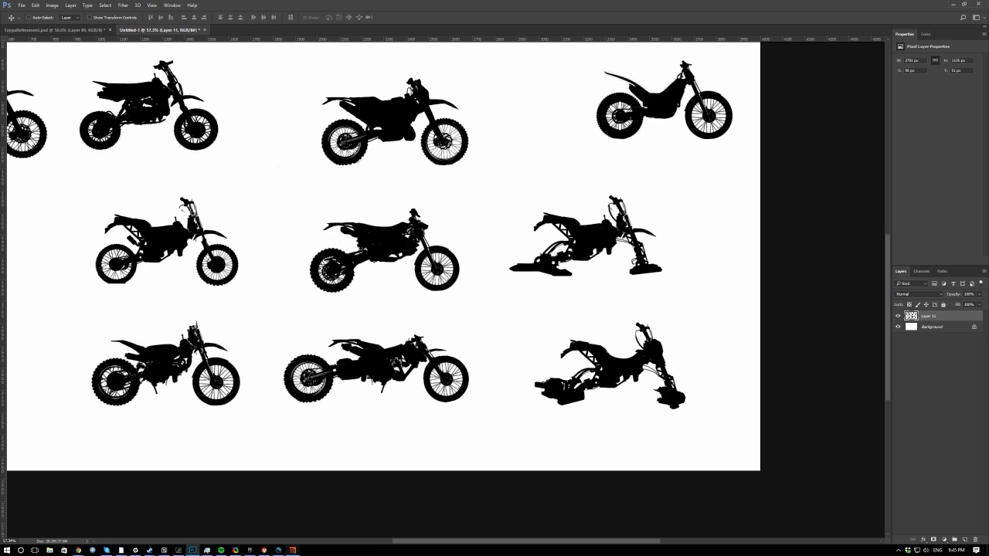
Switch back to Houdini and set the spacing of uvunwrap1's UV islands to 1.25.
left_click(294, 548)
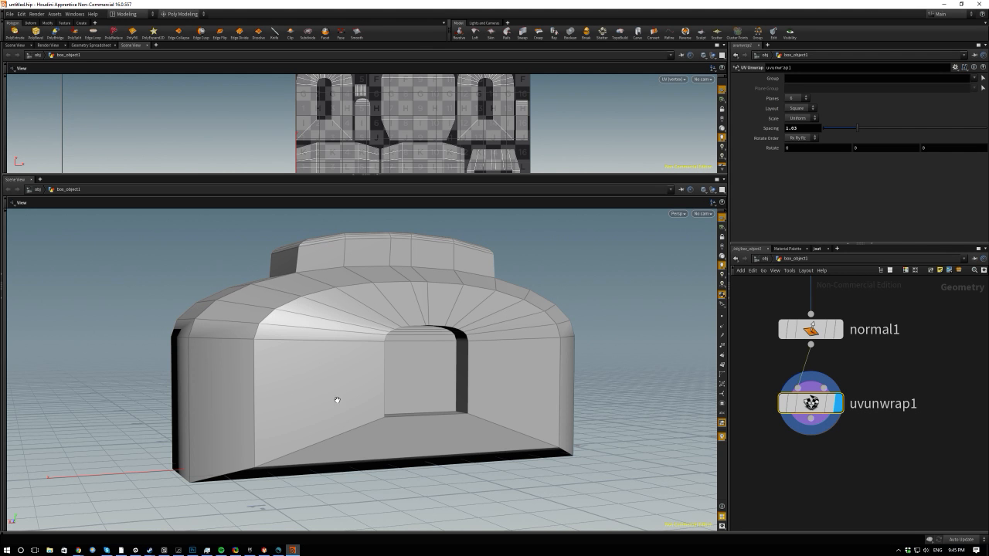
left_click_drag(203, 276, 285, 344)
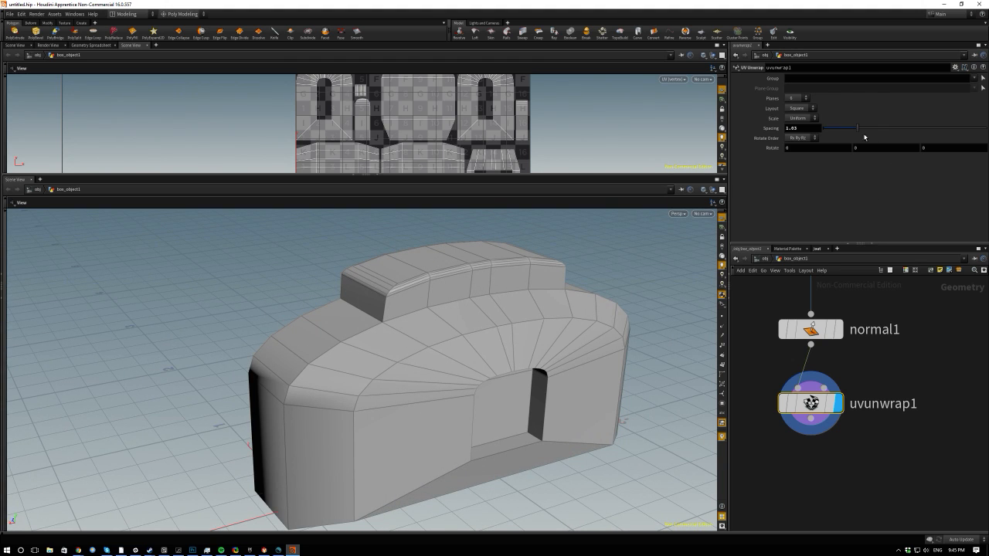
left_click_drag(858, 128, 865, 128)
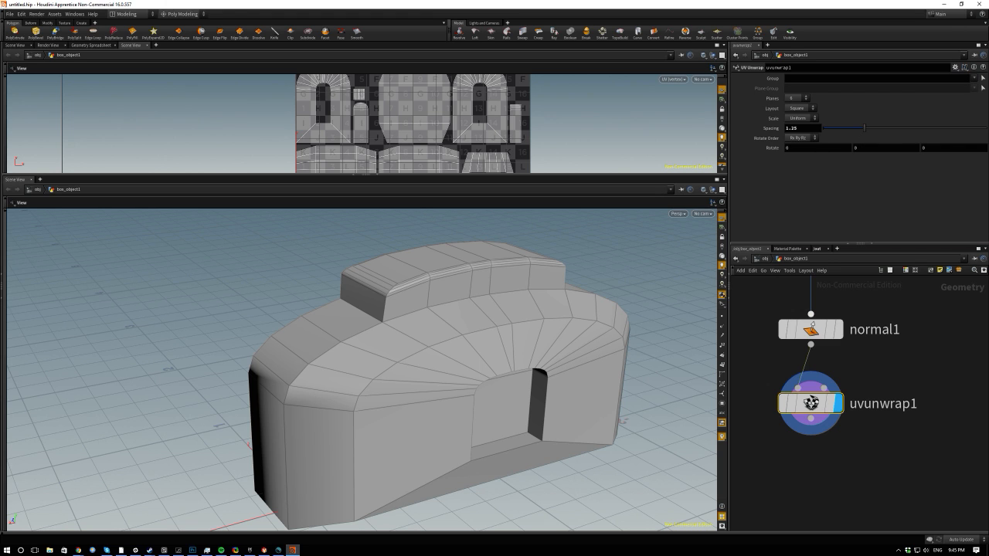
Lower the raised top panel by setting polyextrude2's distance to 0.103, and check the result from the front.
scroll(778, 430, "down", 5)
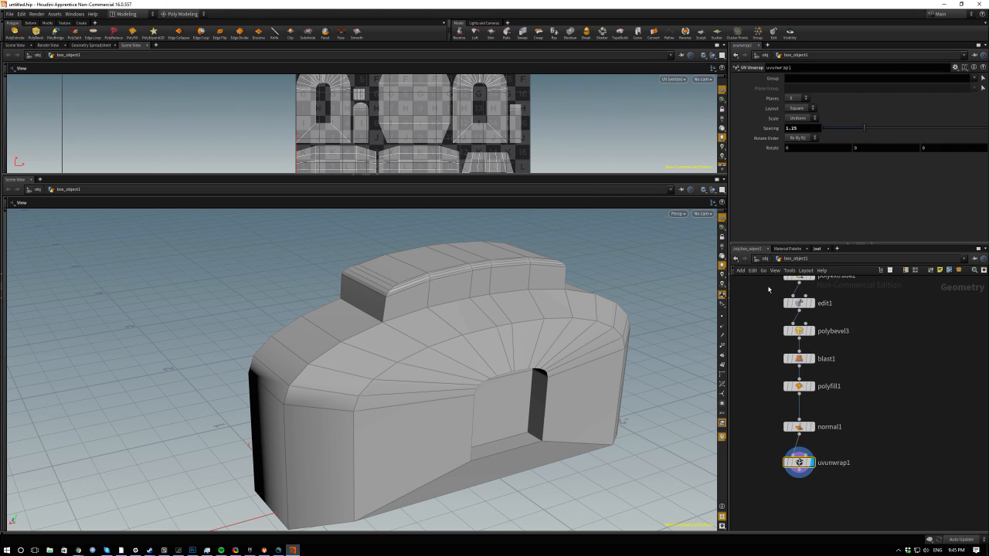
middle_click_drag(769, 289, 776, 397)
left_click(821, 384)
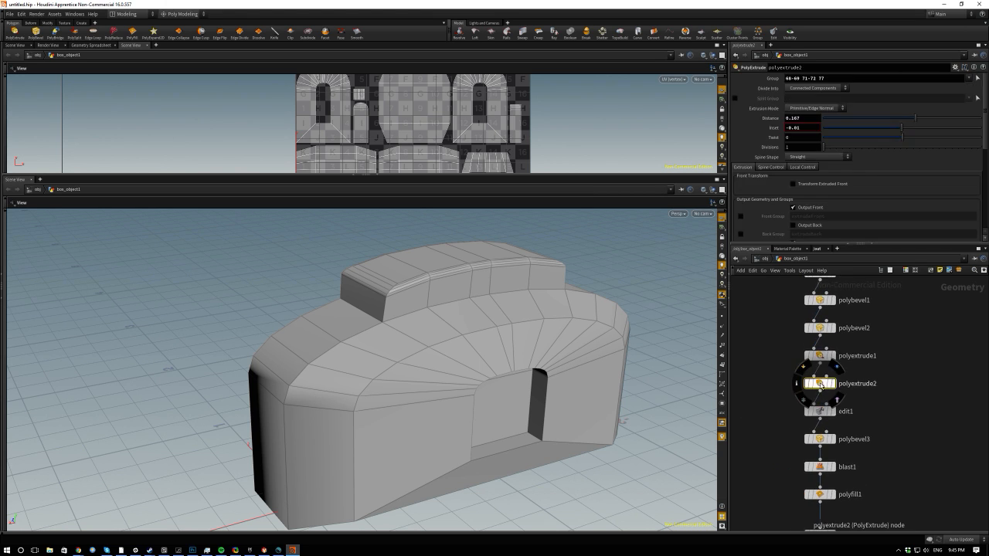
left_click_drag(920, 120, 910, 120)
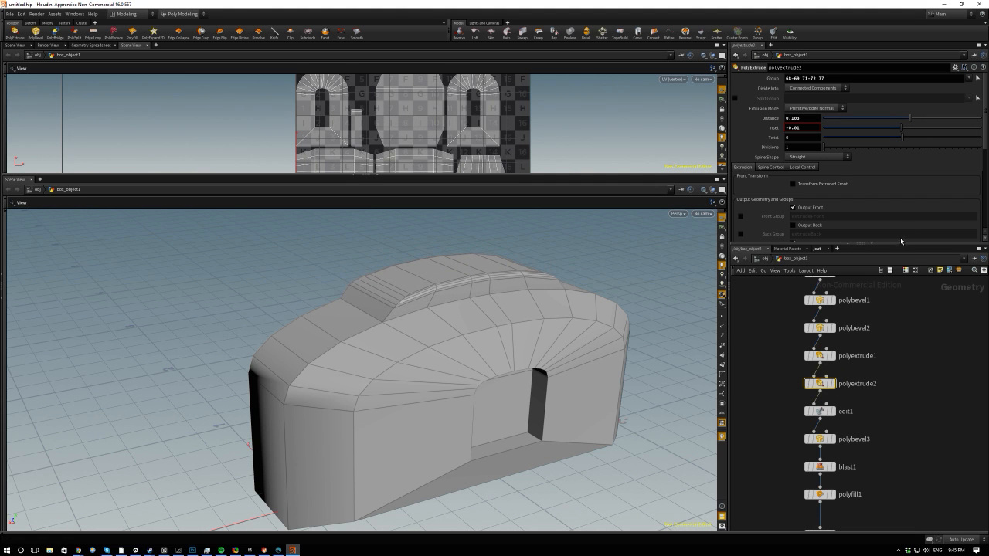
left_click_drag(172, 265, 390, 340)
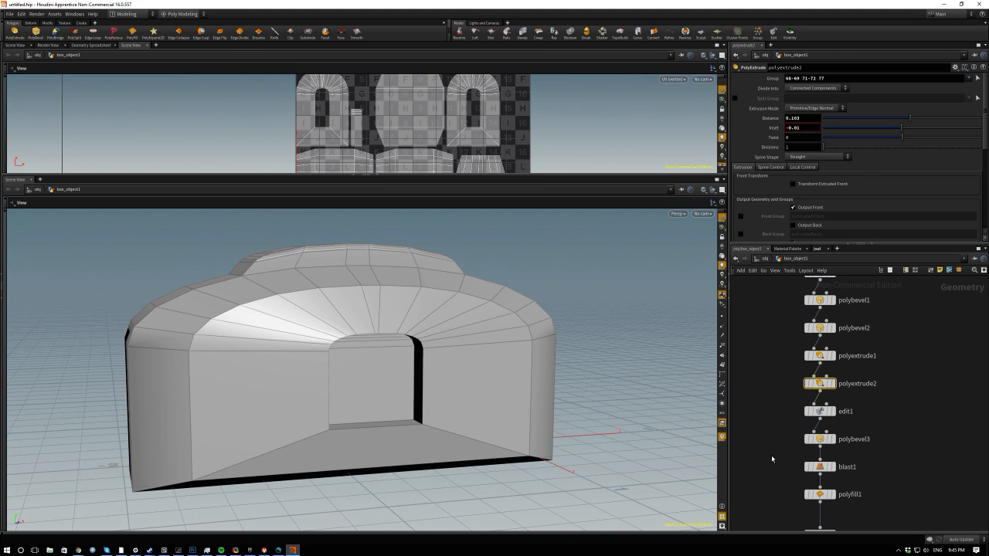
Disconnect the wire between polyextrude2's output and edit1's first input.
middle_click_drag(786, 394, 784, 432)
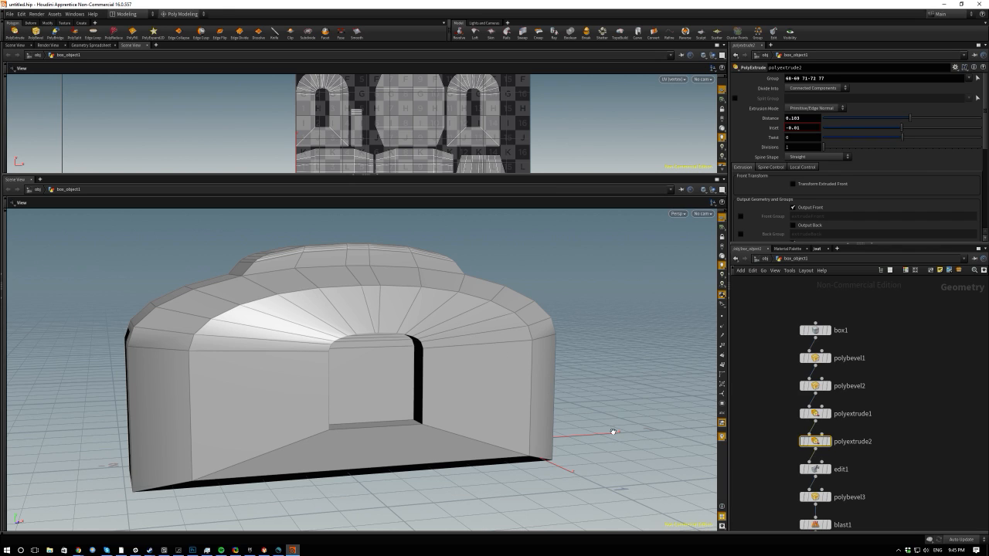
scroll(862, 430, "up", 3)
middle_click_drag(877, 474, 926, 444)
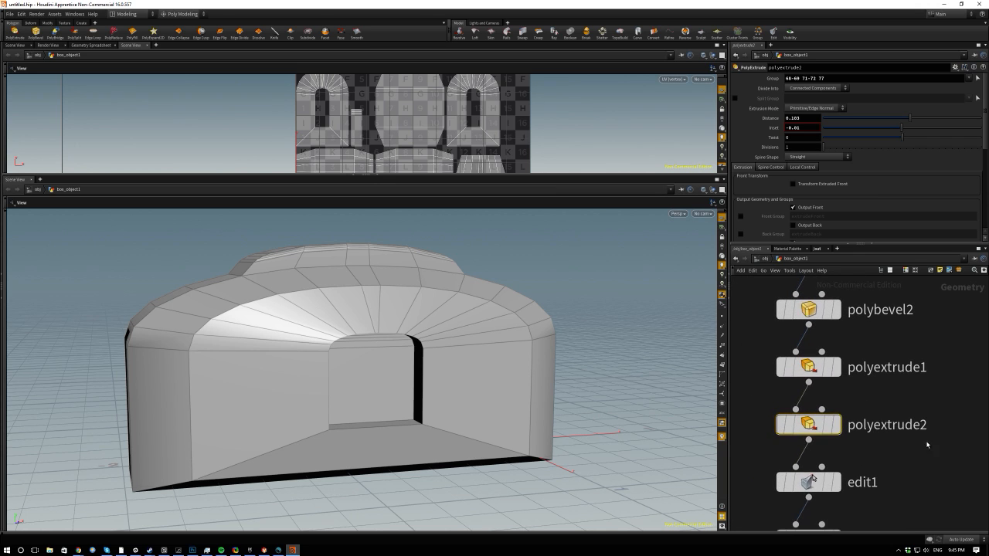
mouse_move(837, 425)
right_click(815, 454)
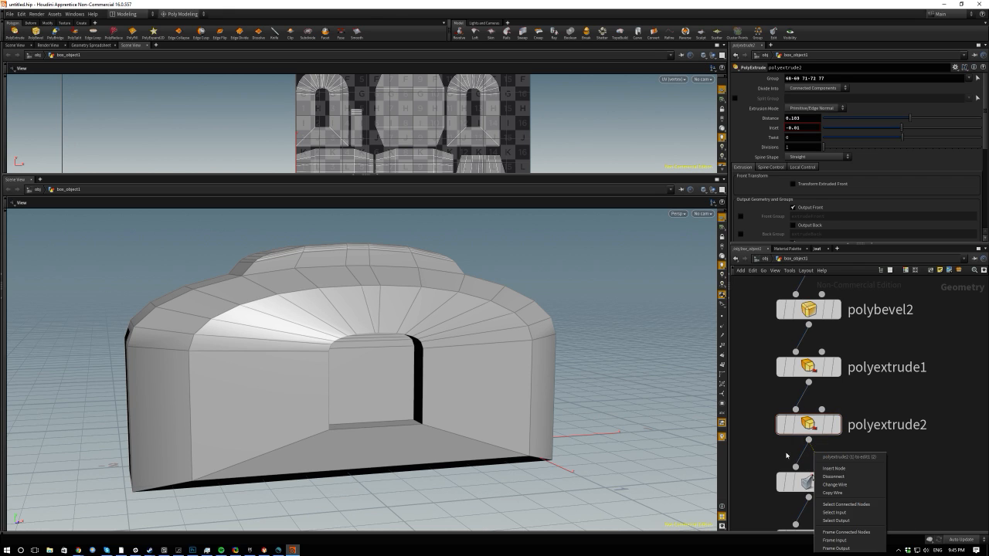
right_click(806, 456)
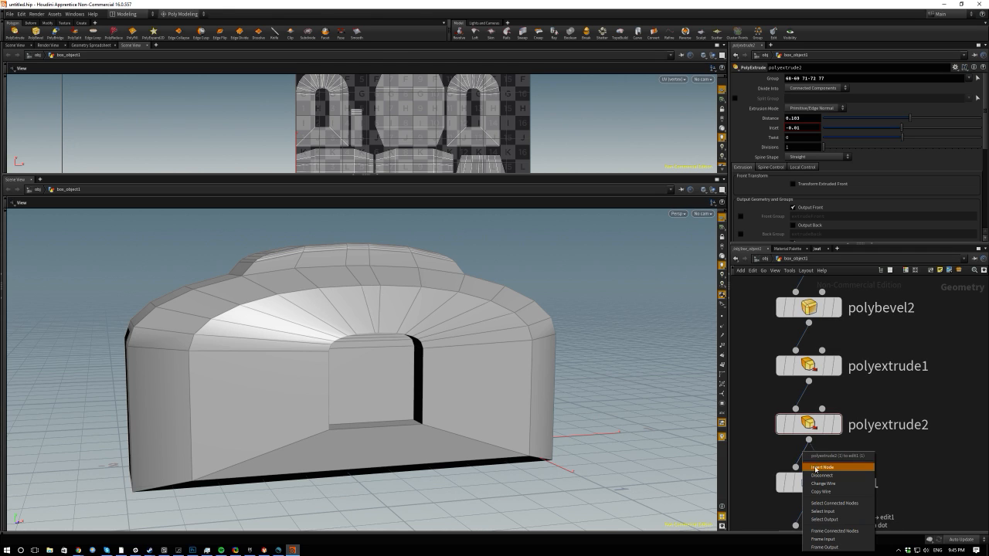
left_click(821, 471)
key("Tab")
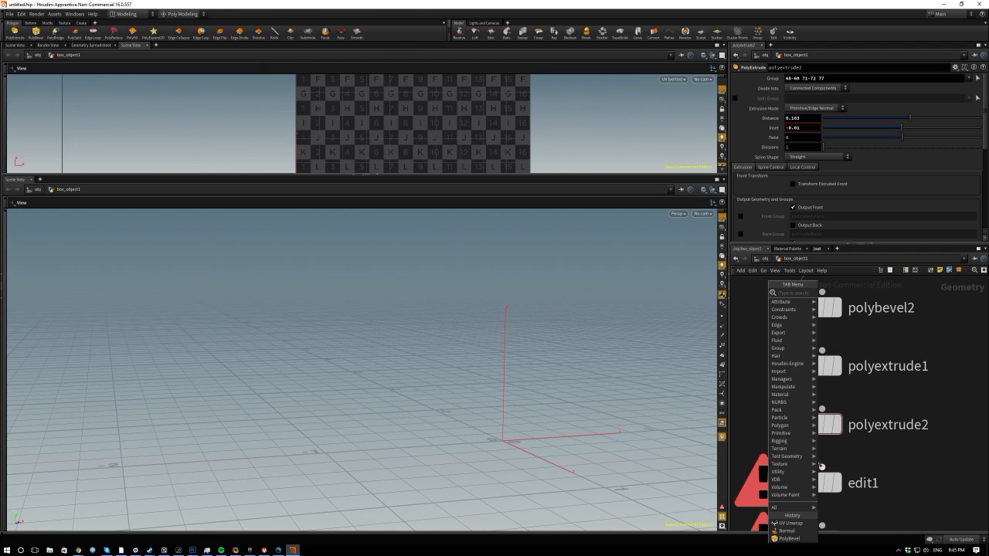
mouse_move(782, 425)
key("Escape")
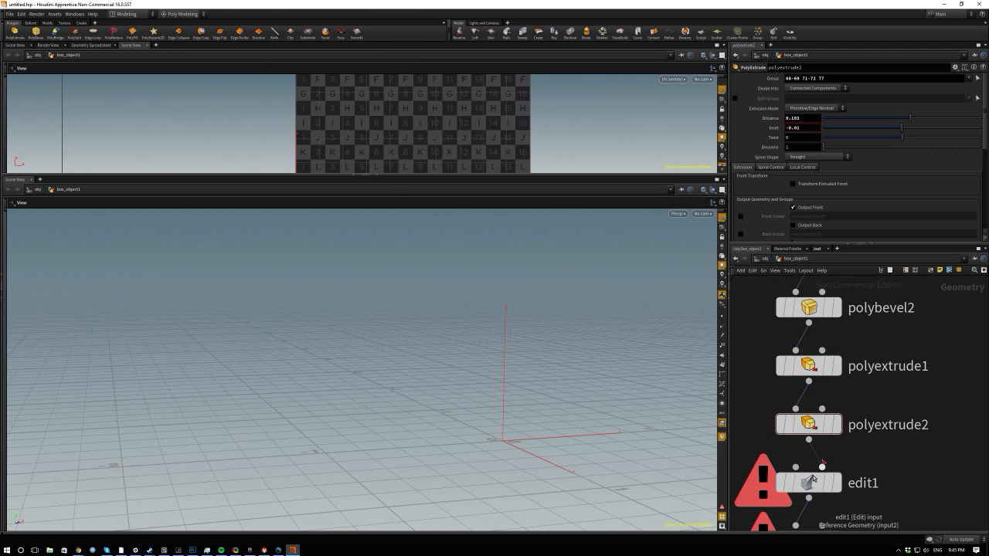
Disconnect the wire from polyextrude2 to edit1's second, reference geometry input.
left_click_drag(809, 440, 813, 478)
left_click(824, 466)
right_click(817, 456)
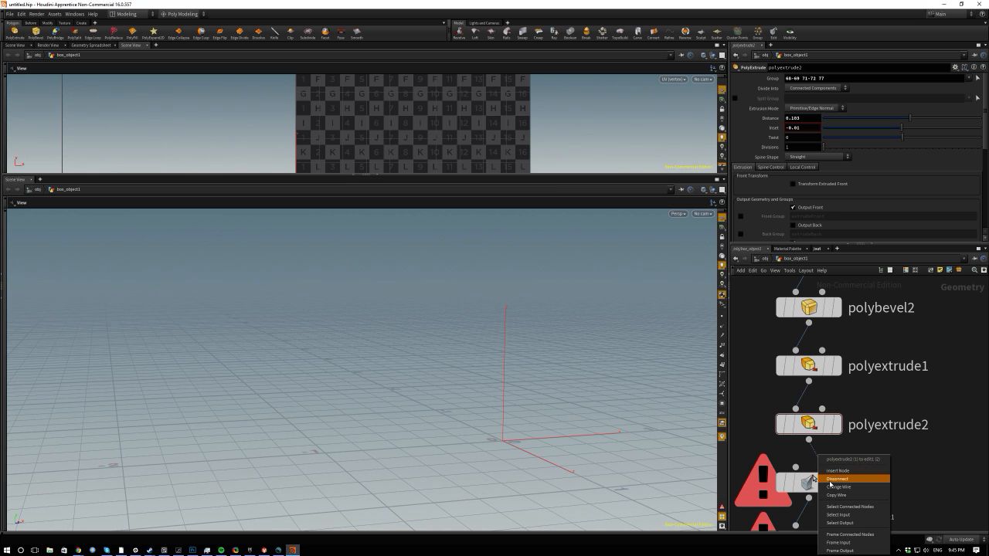
left_click(828, 477)
scroll(811, 464, "down", 3)
scroll(555, 372, "down", 2)
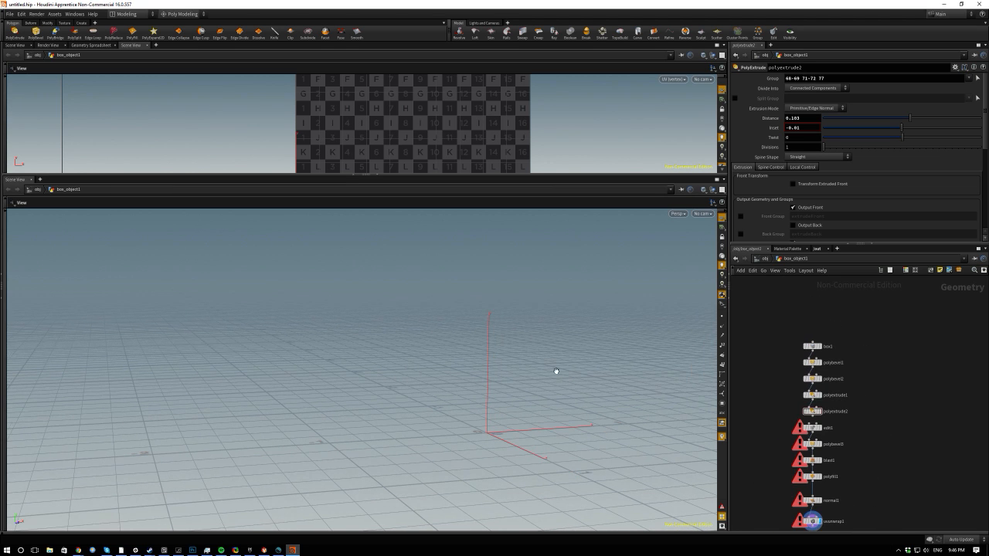
Display the geometry of the polyextrude2 node in the perspective viewport.
scroll(327, 305, "down", 3)
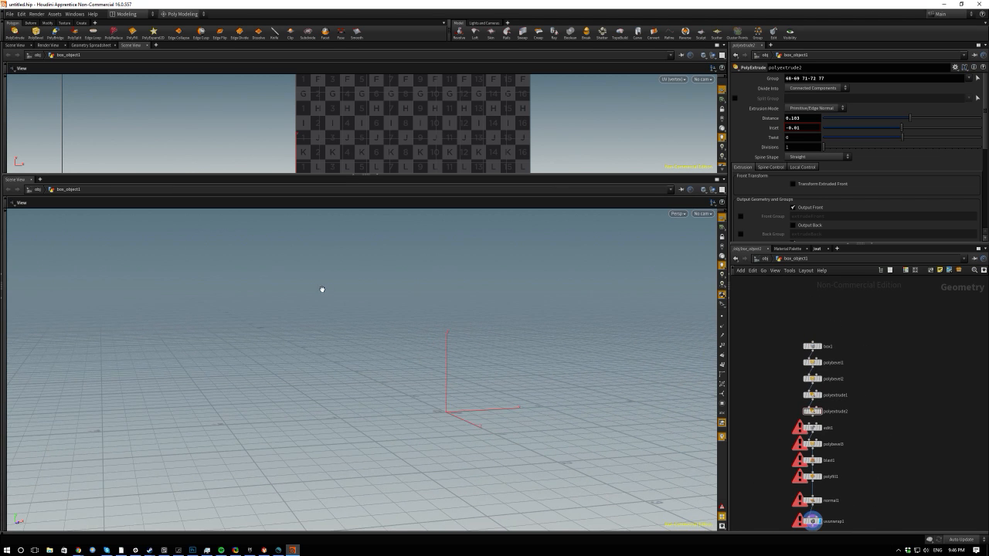
left_click_drag(347, 312, 697, 407)
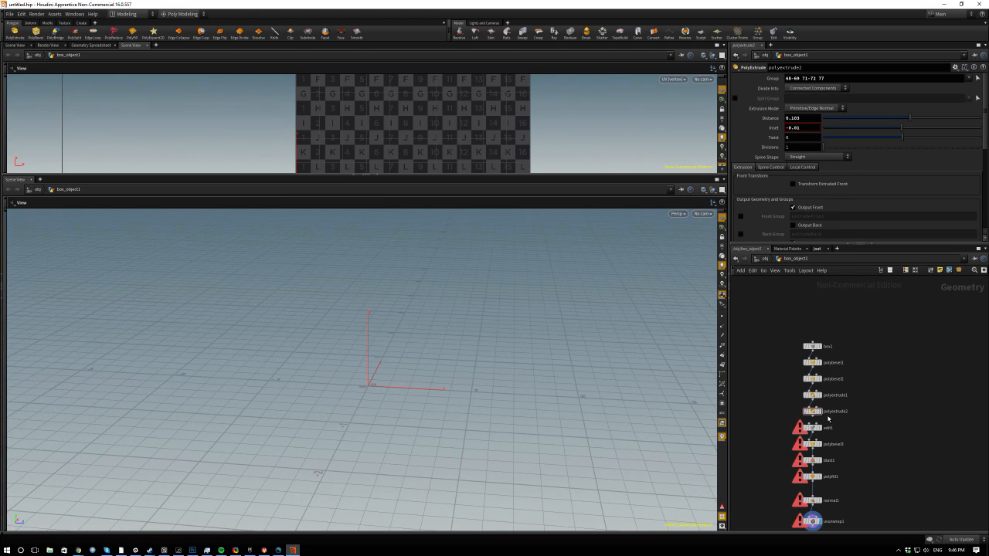
scroll(828, 418, "up", 3)
left_click(806, 405)
left_click_drag(433, 335, 275, 310)
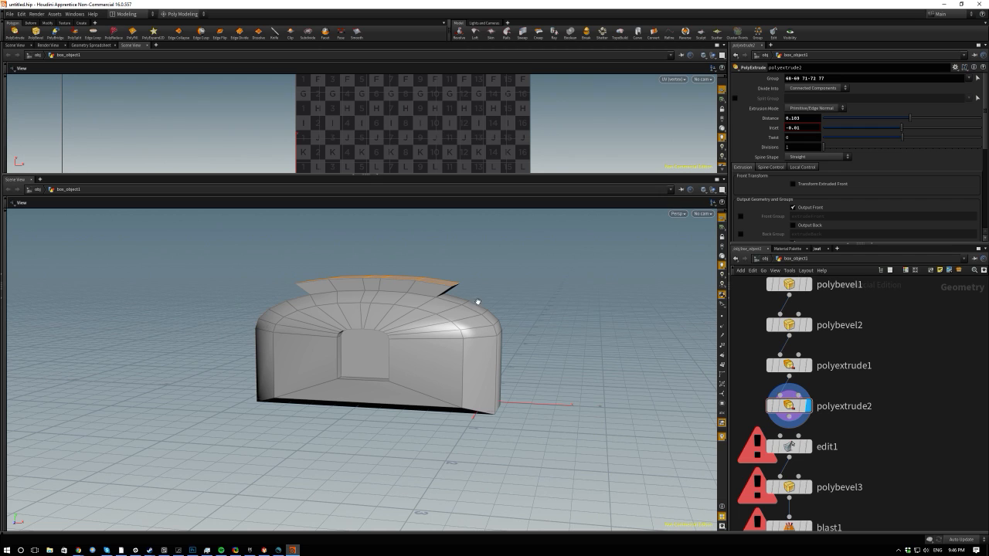
Move the node chain from edit1 through uvunwrap1 down, leaving a gap below polyextrude2.
scroll(865, 371, "down", 5)
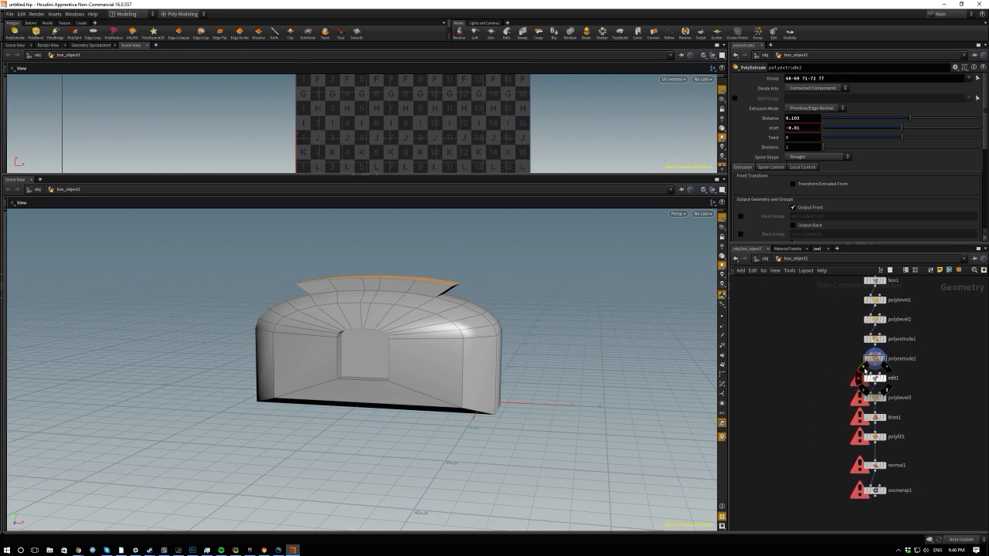
middle_click_drag(864, 370, 844, 368)
left_click_drag(805, 376, 871, 511)
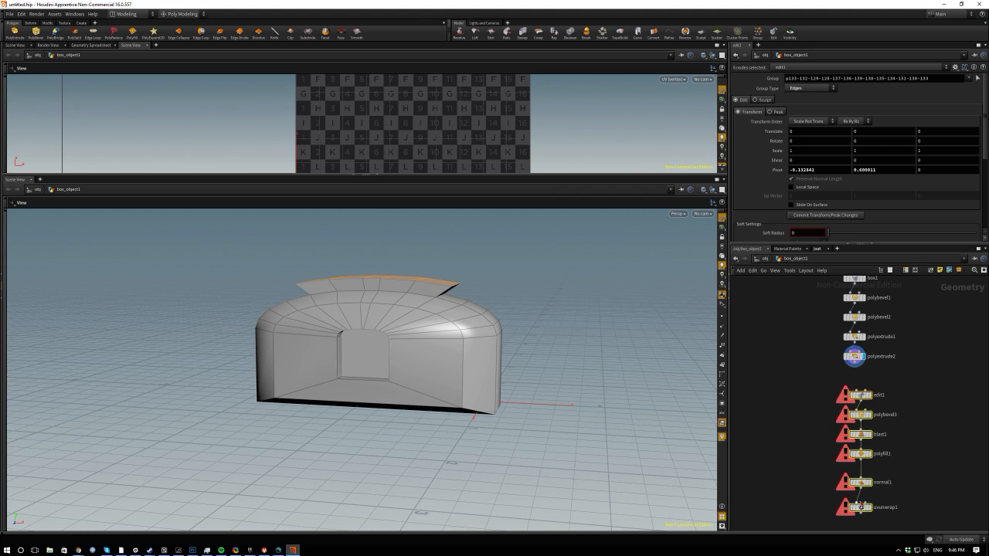
scroll(838, 369, "up", 3)
scroll(839, 369, "up", 4)
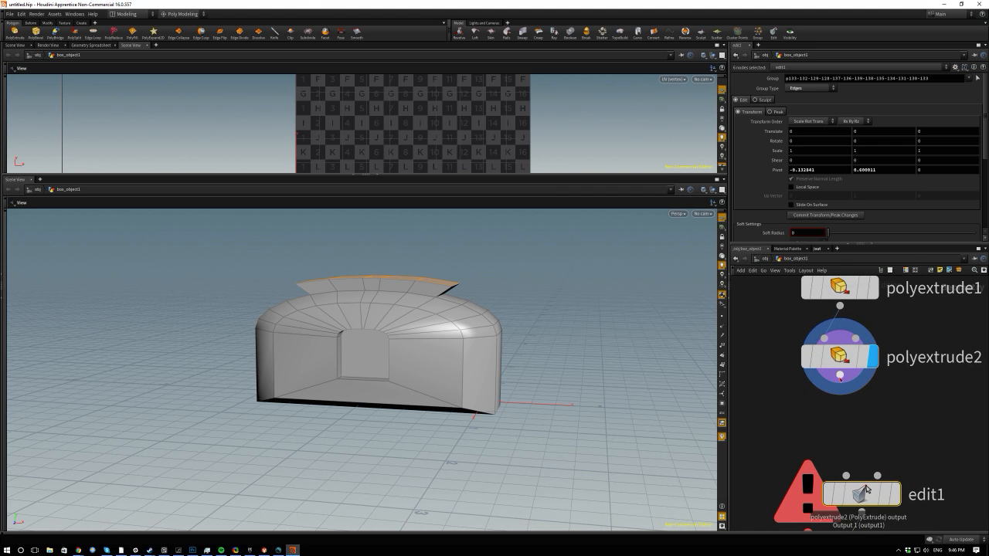
Examine polyextrude2's body in perspective and from above, looking at its arched opening and raised top panel.
scroll(301, 348, "up", 5)
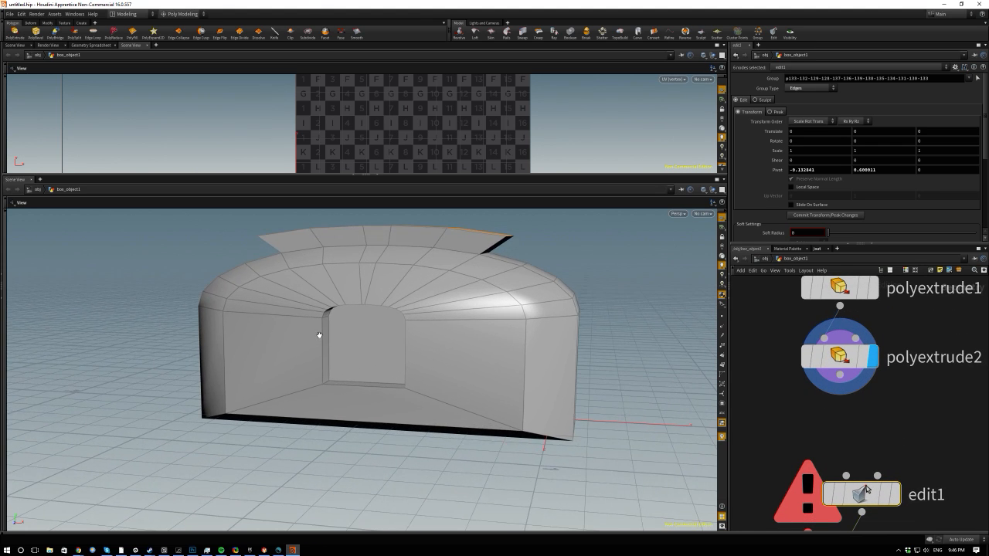
scroll(317, 338, "up", 2)
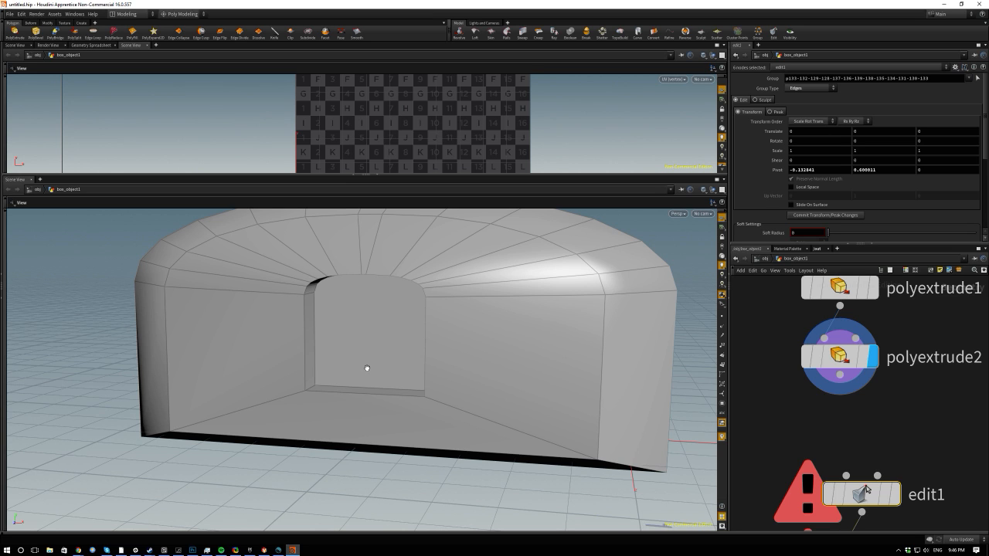
key("space+2")
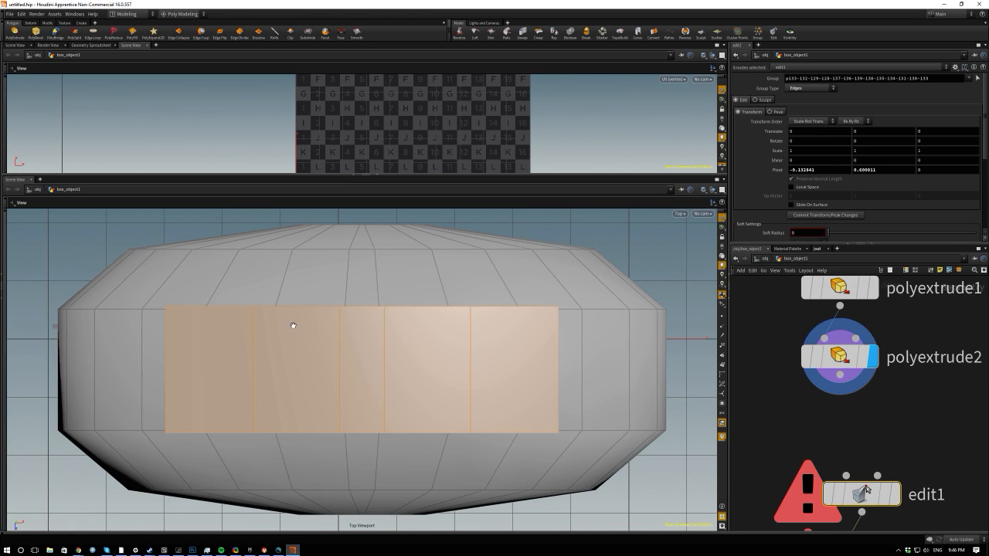
key("space+1")
key("s")
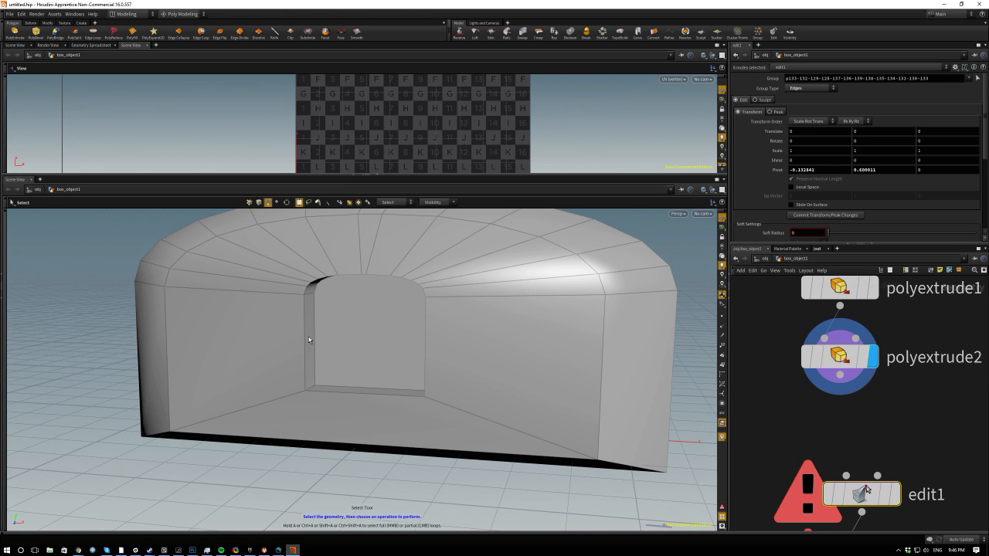
key("2")
key("3")
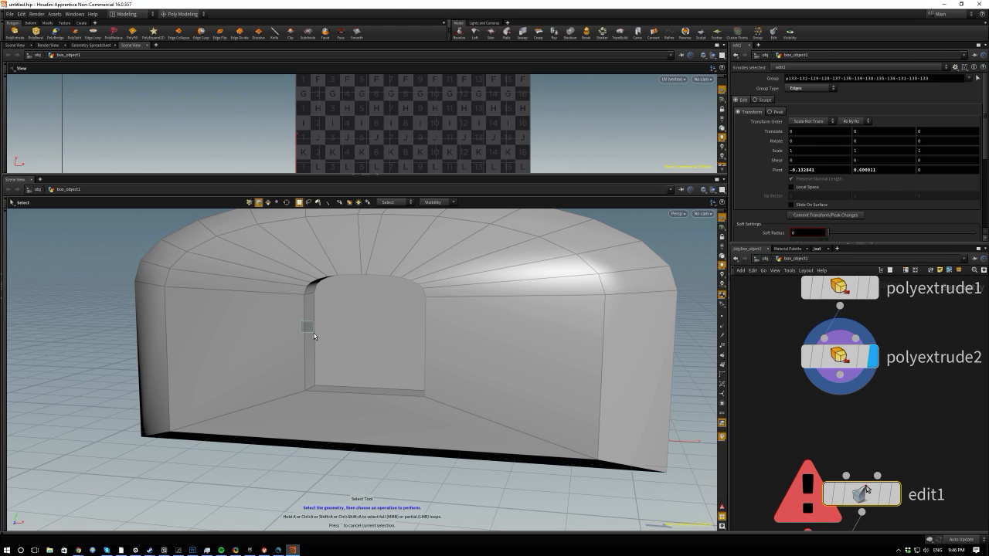
left_click(8, 216)
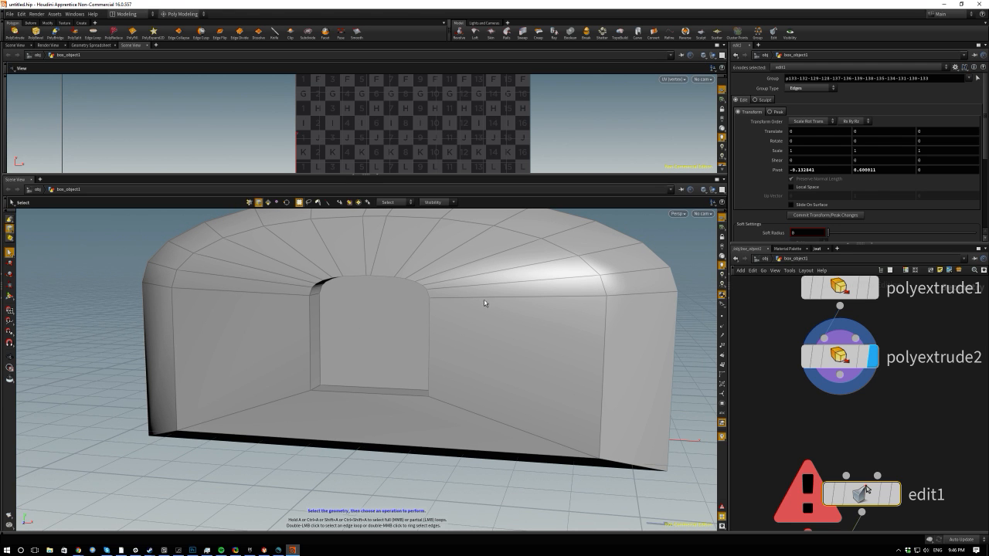
left_click_drag(484, 303, 321, 396)
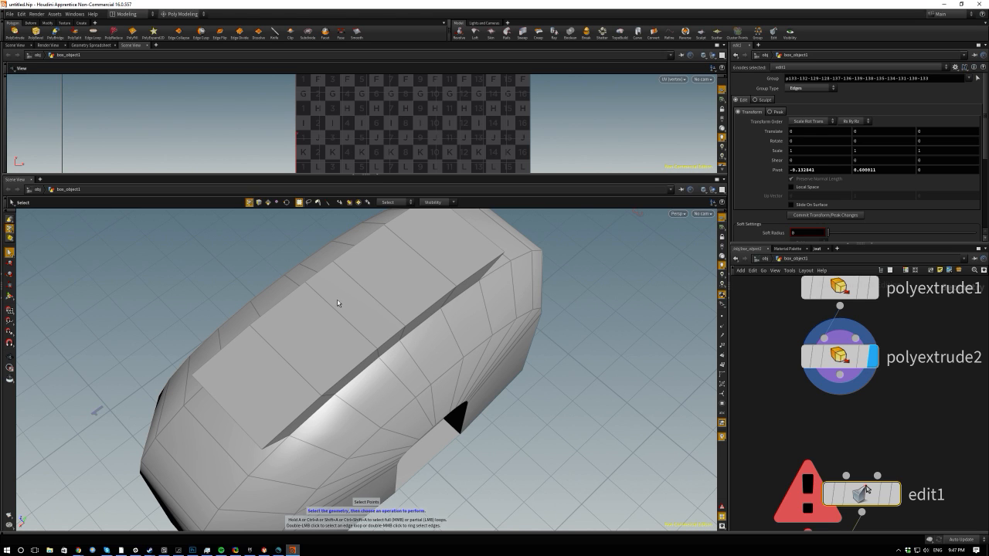
key("3")
key("4")
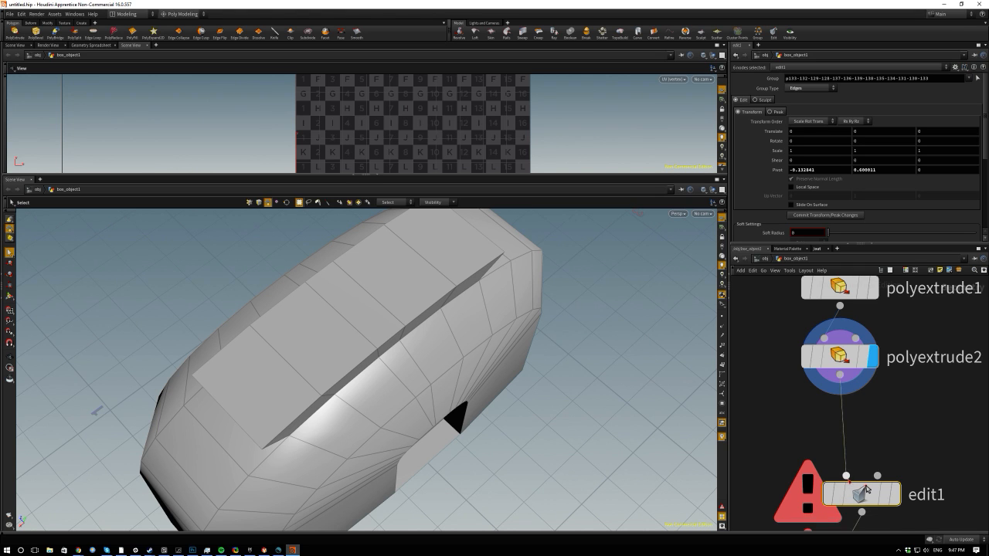
Reconnect polyextrude2's output to edit1's first input and display the result of uvunwrap1.
scroll(773, 402, "down", 6)
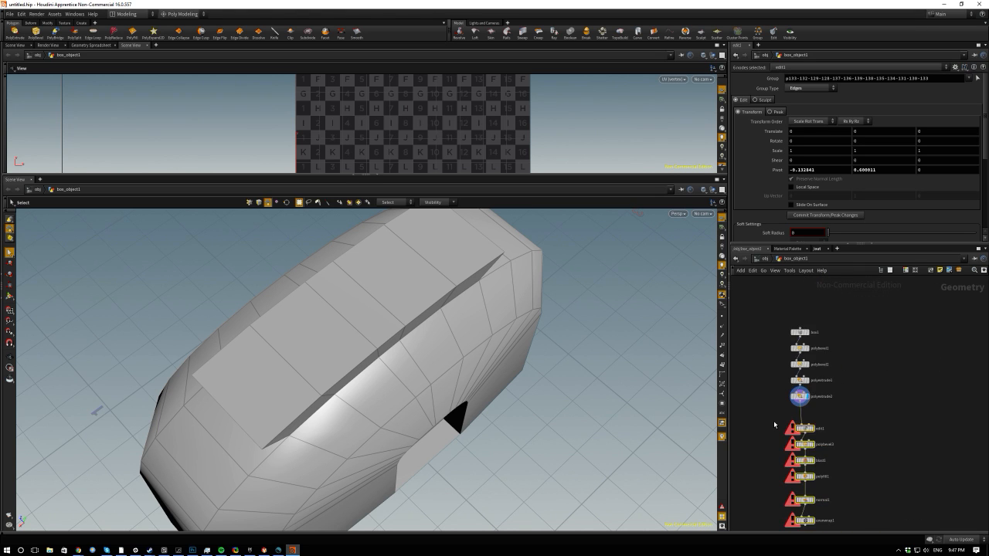
scroll(765, 323, "up", 3)
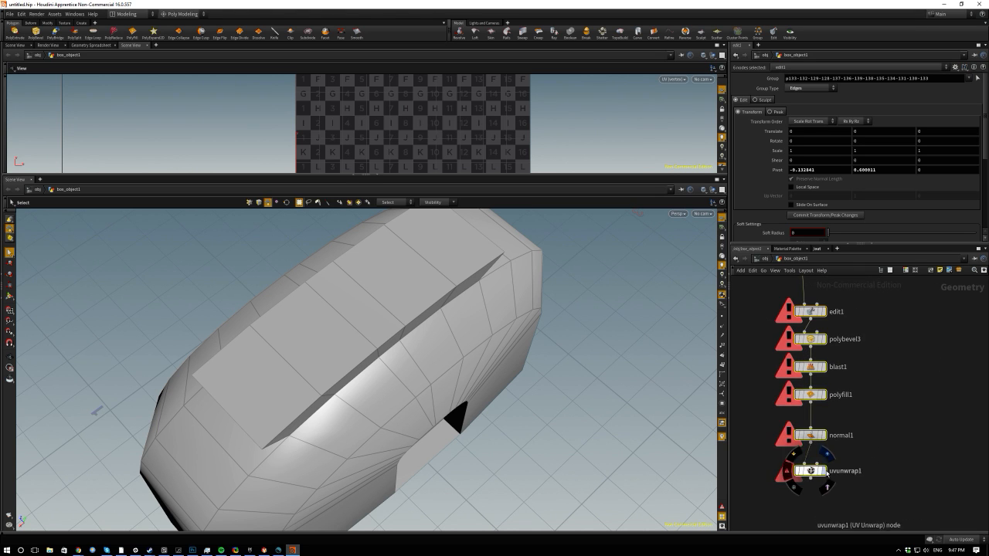
left_click(822, 471)
key("Escape")
left_click_drag(379, 378, 349, 330)
key("s")
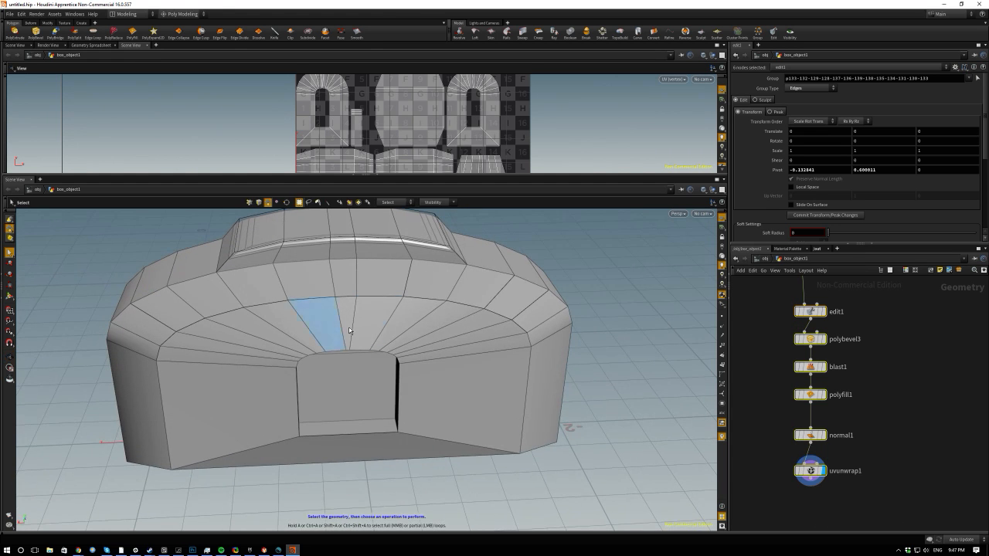
Make polyextrude2 the current node so that the next modeling operation is inserted directly after it.
middle_click_drag(789, 283, 790, 429)
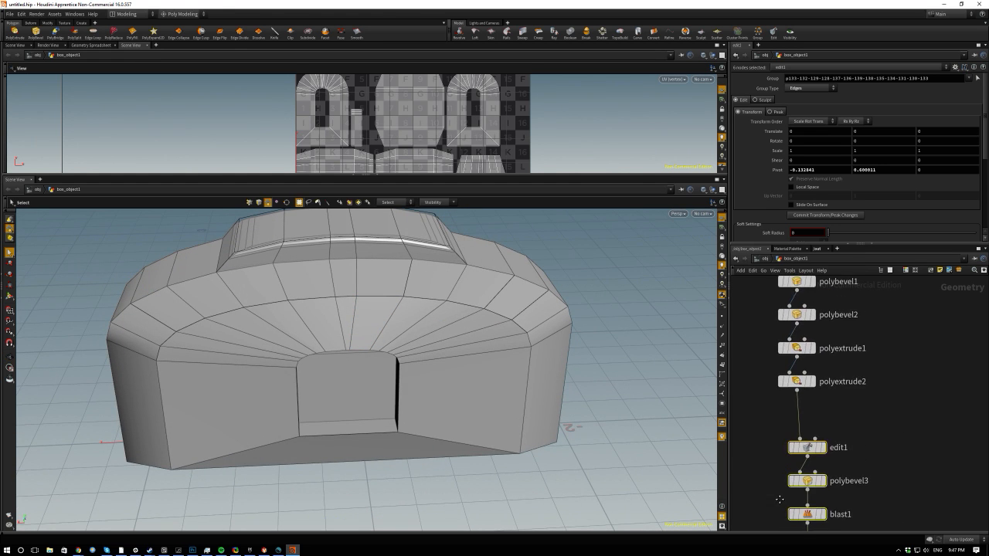
scroll(789, 430, "up", 3)
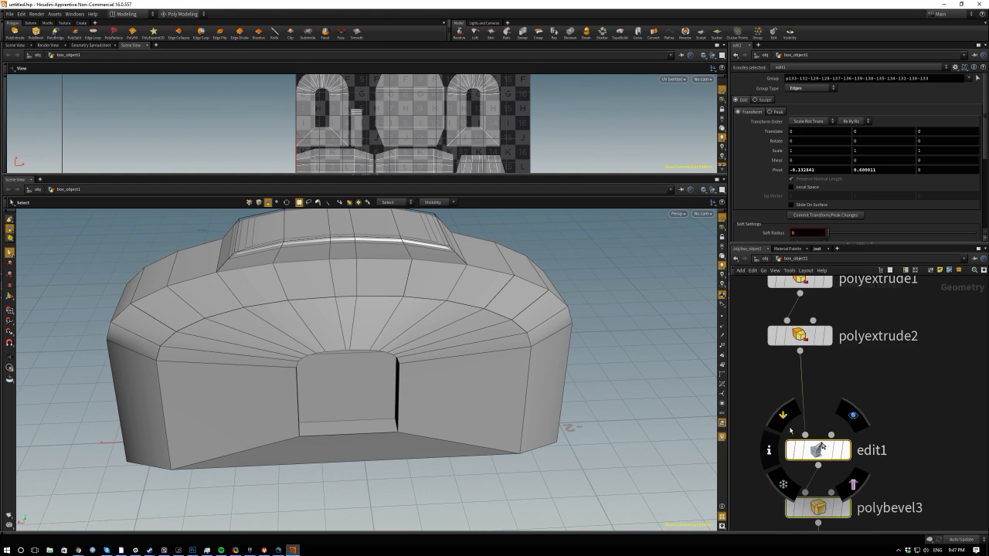
left_click(800, 337)
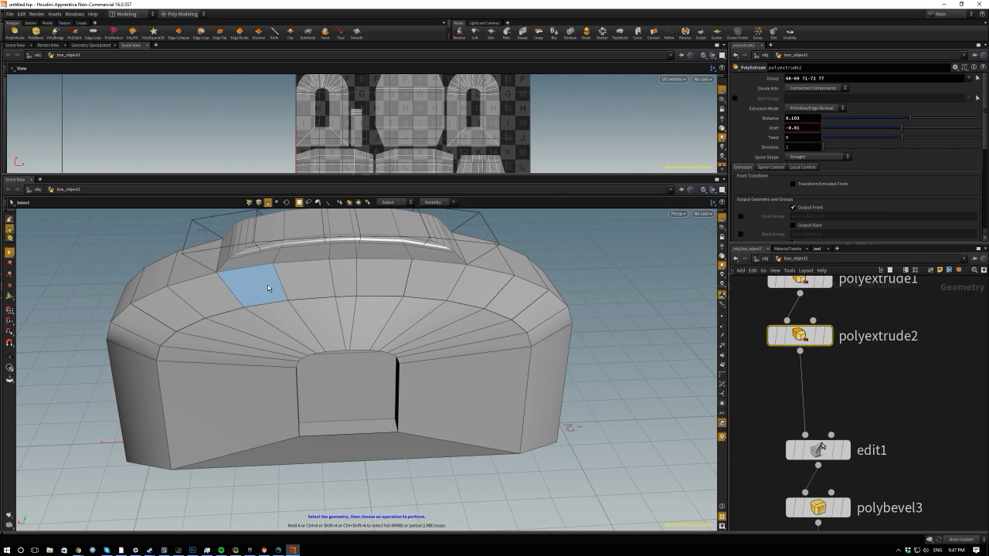
left_click_drag(320, 400, 306, 371)
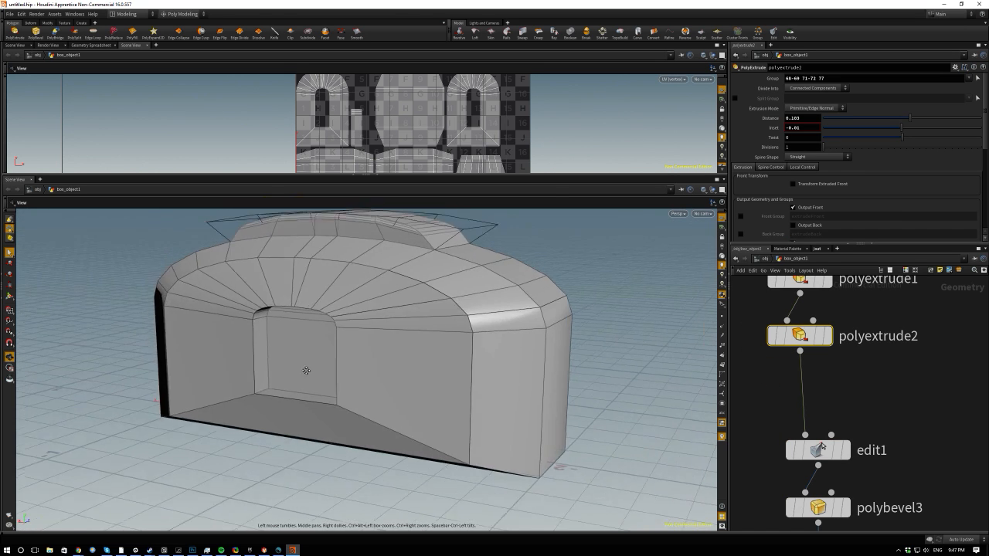
scroll(420, 435, "up", 2)
scroll(530, 437, "up", 3)
key("s")
scroll(238, 340, "up", 3)
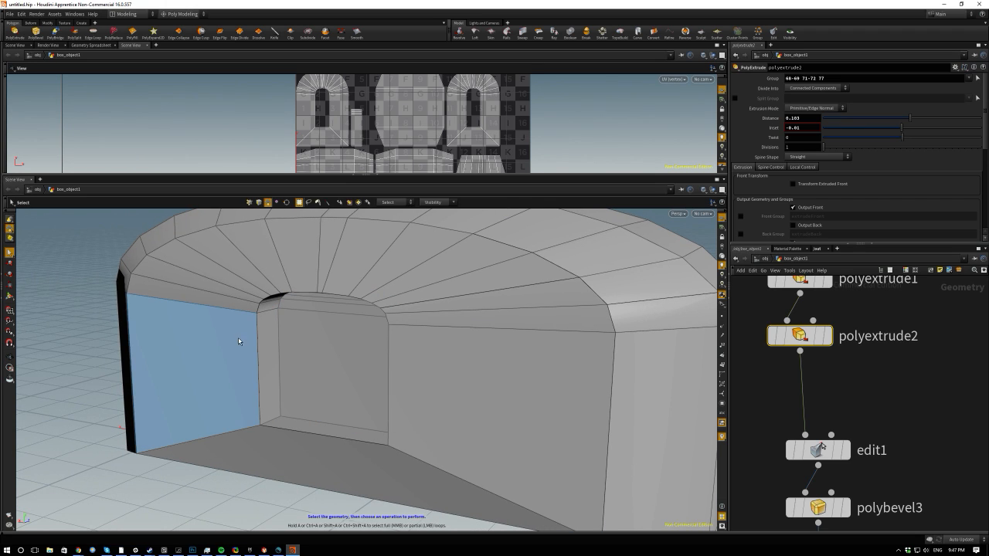
PolyBevel the edge loops around the arched openings on both sides of the body with an offset of 0.026.
key("3")
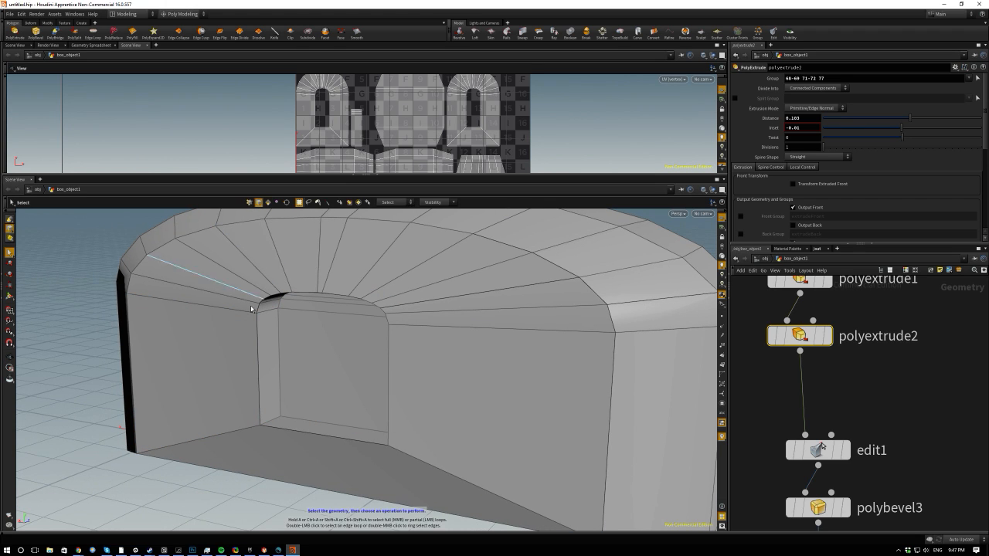
double_click(257, 332)
key("Escape")
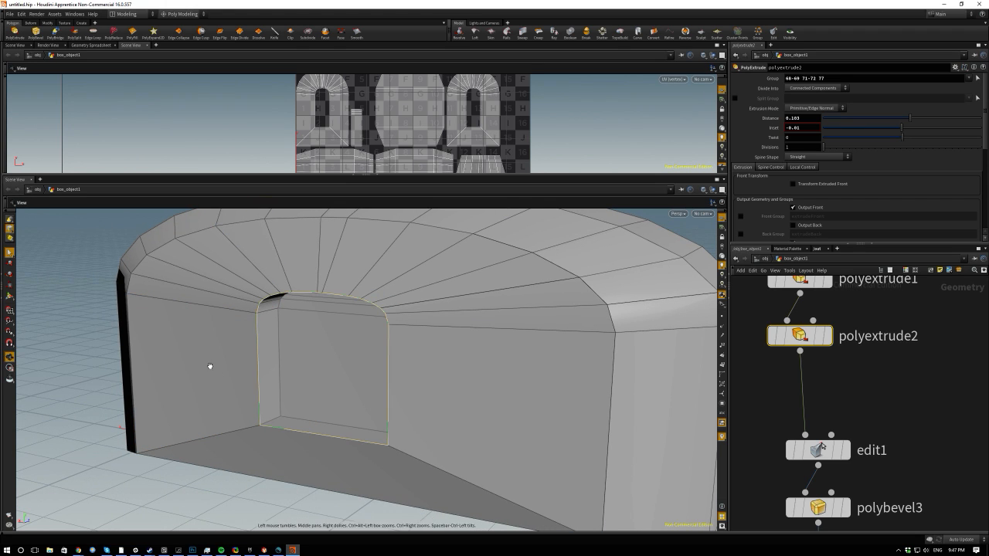
left_click_drag(253, 362, 399, 404)
key("s")
double_click(244, 421, "shift")
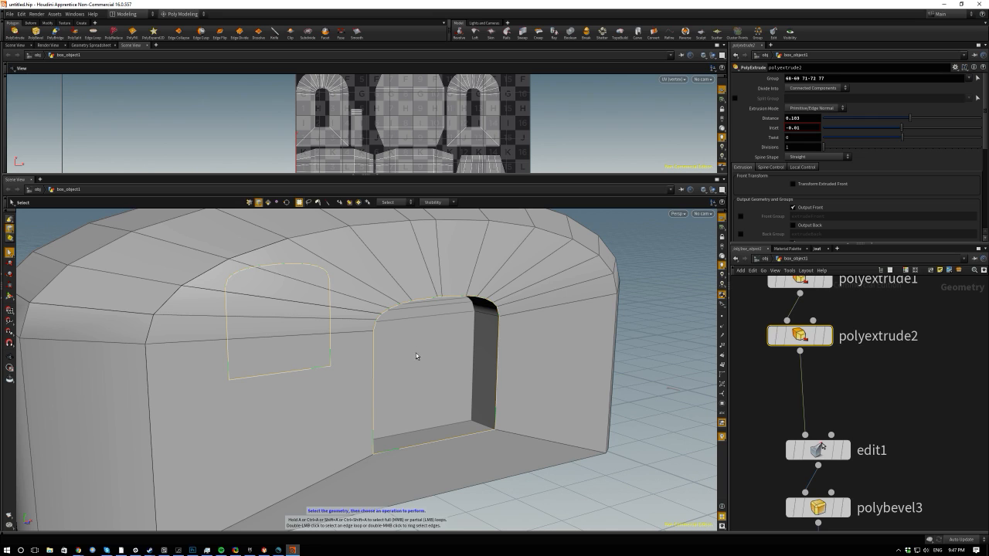
key("c")
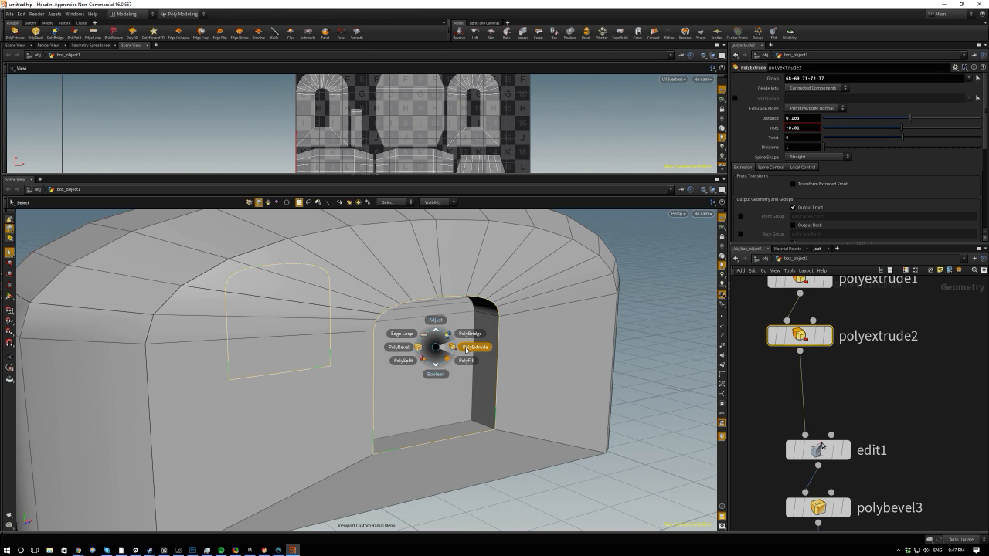
left_click(399, 347)
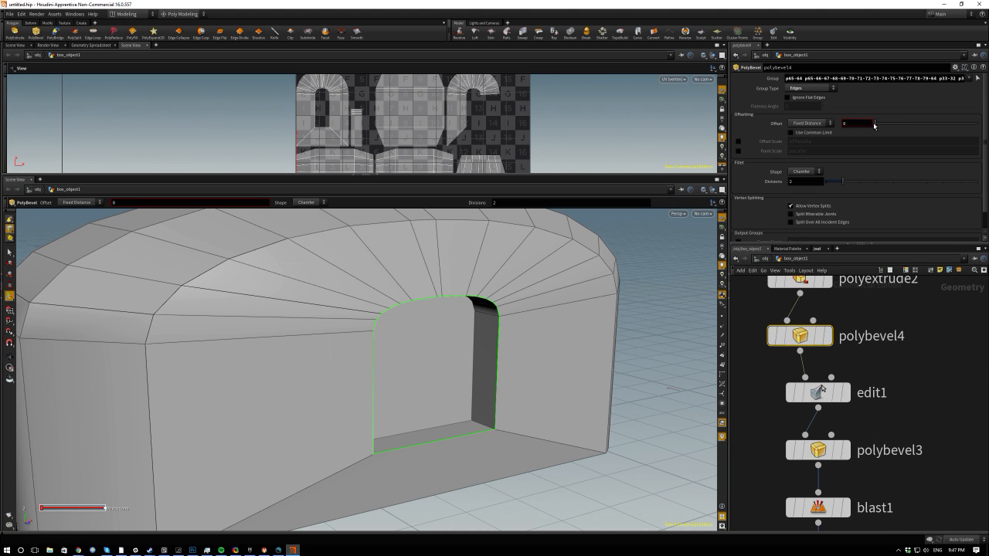
left_click_drag(874, 123, 878, 126)
Examine the beveled arched opening and the place of polybevel4 in the node chain down to uvunwrap1.
scroll(819, 433, "down", 5)
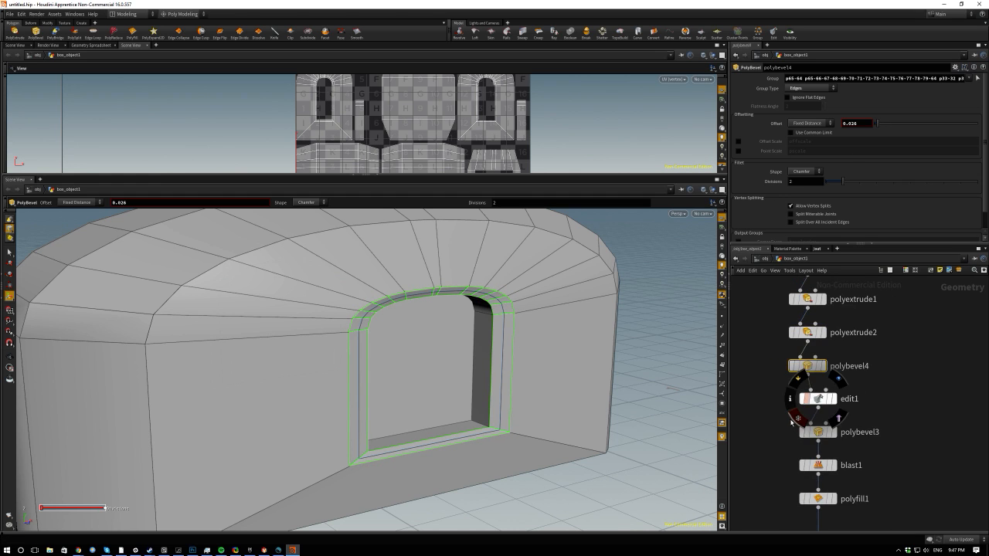
middle_click_drag(803, 371, 775, 408)
scroll(796, 368, "up", 6)
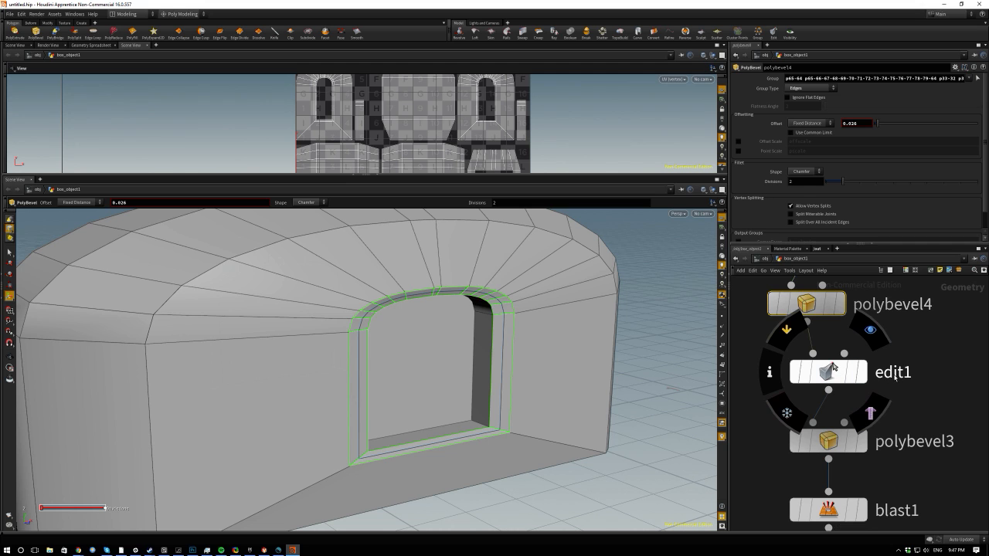
key("Escape")
left_click_drag(463, 376, 455, 344)
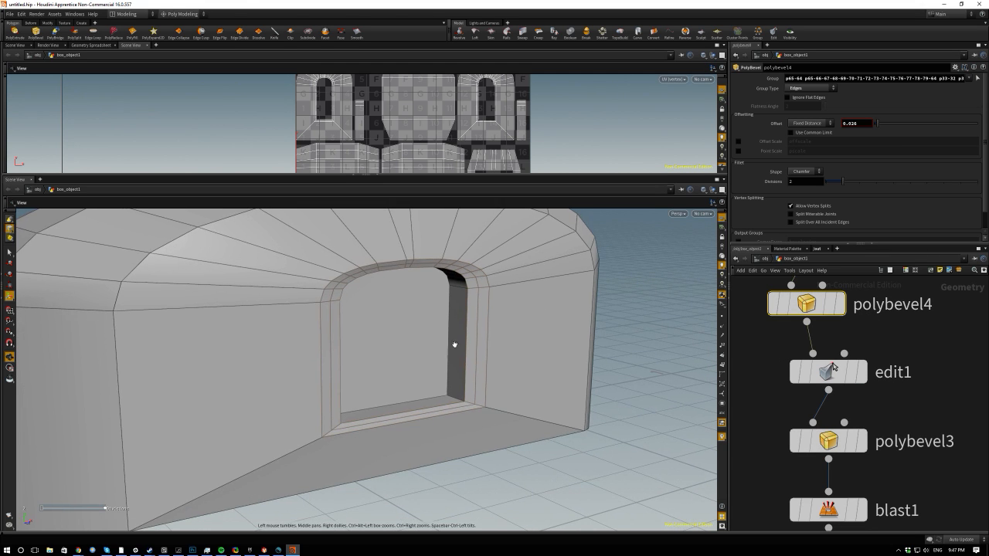
middle_click_drag(869, 477, 844, 389, "alt")
right_click_drag(844, 389, 803, 439, "alt")
scroll(844, 395, "down", 9)
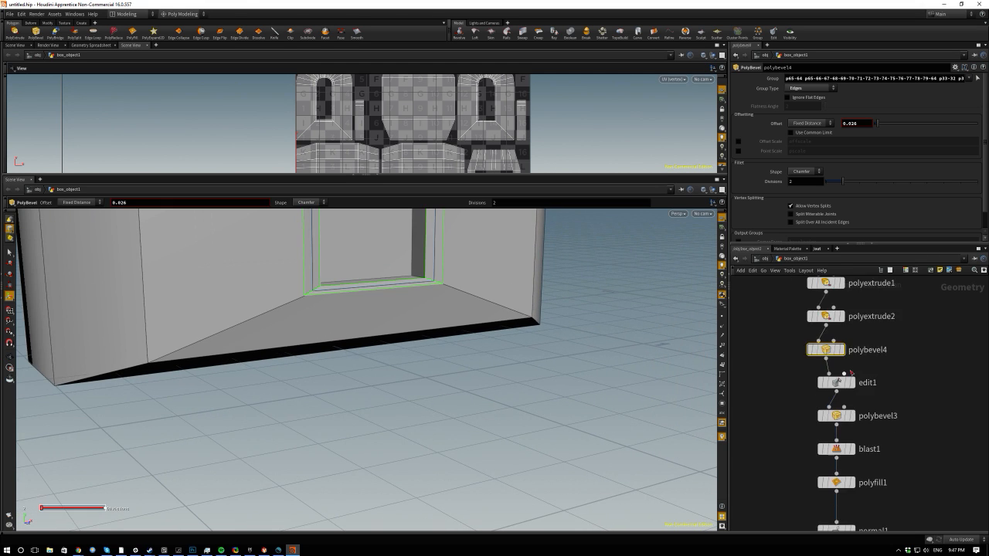
scroll(806, 410, "up", 5)
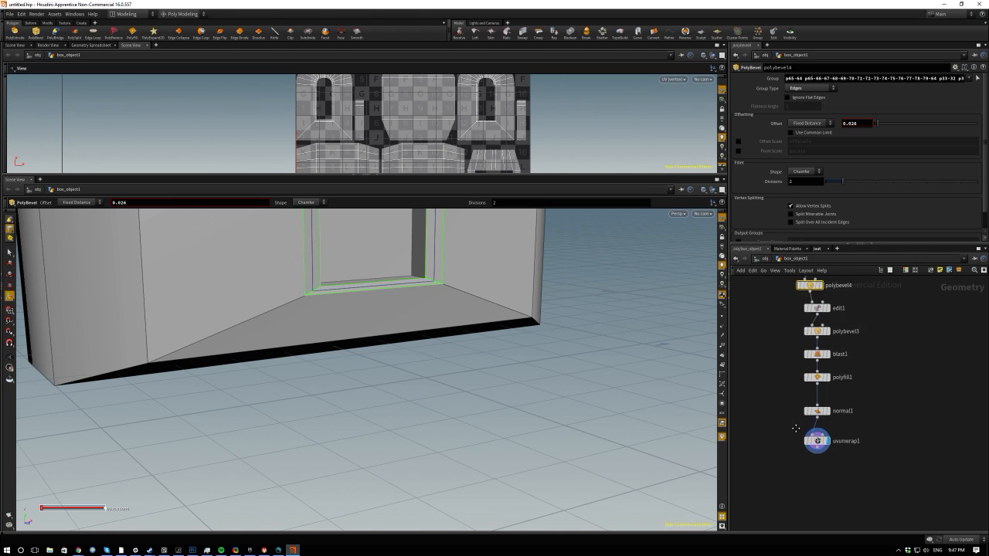
middle_click_drag(821, 374, 843, 433)
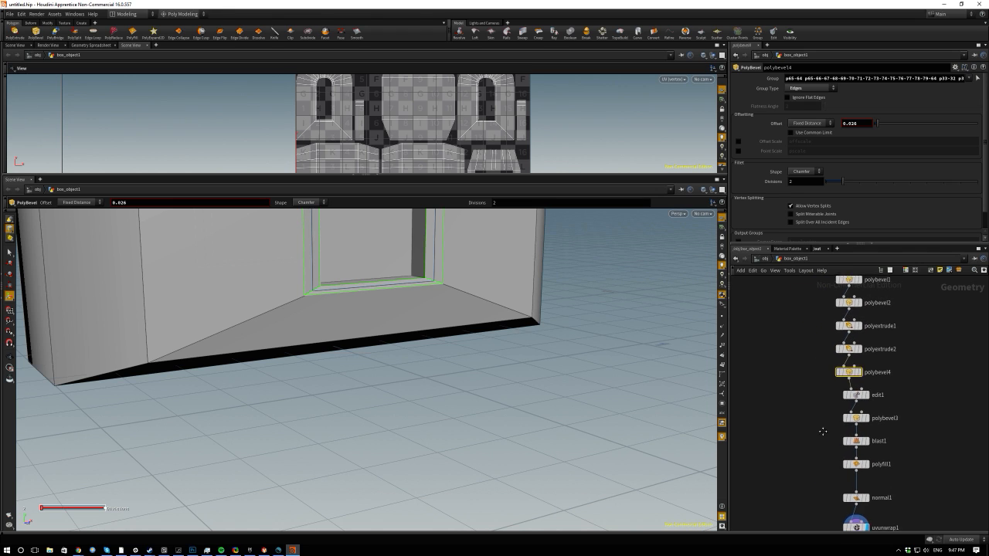
key("s")
left_click_drag(398, 383, 411, 340, "alt")
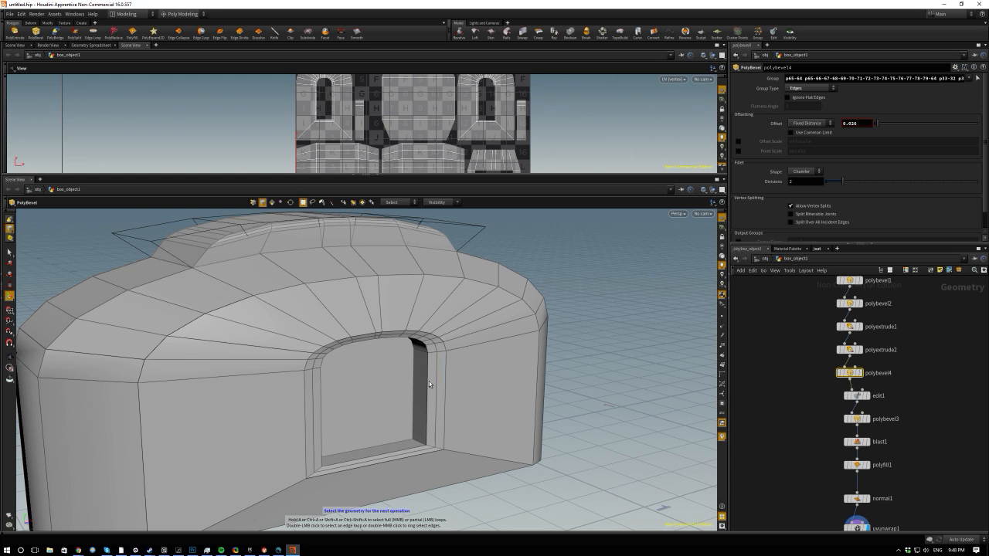
scroll(841, 386, "up", 5)
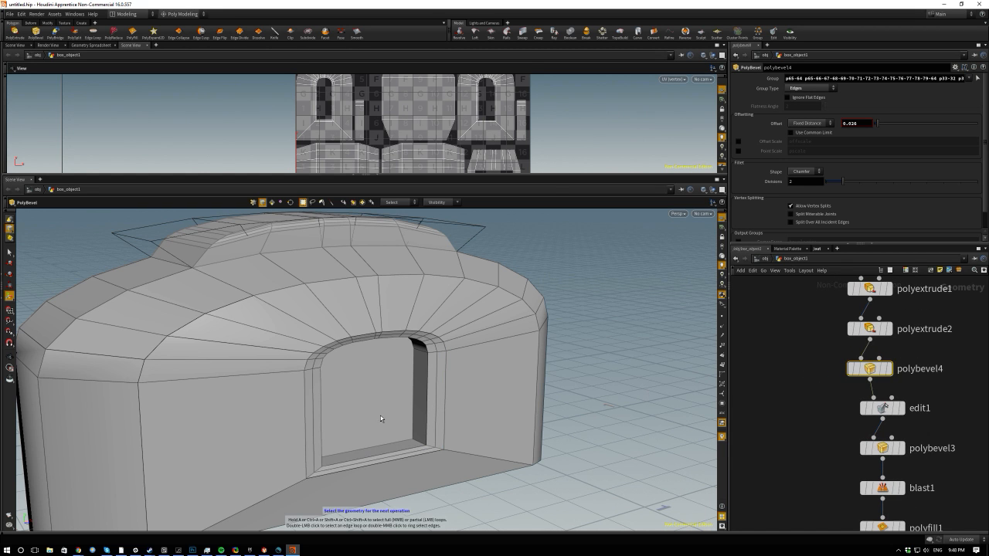
Examine the beveled arched opening from closer up and bring up the parameters of the edit1 node.
left_click_drag(380, 419, 431, 381, "alt")
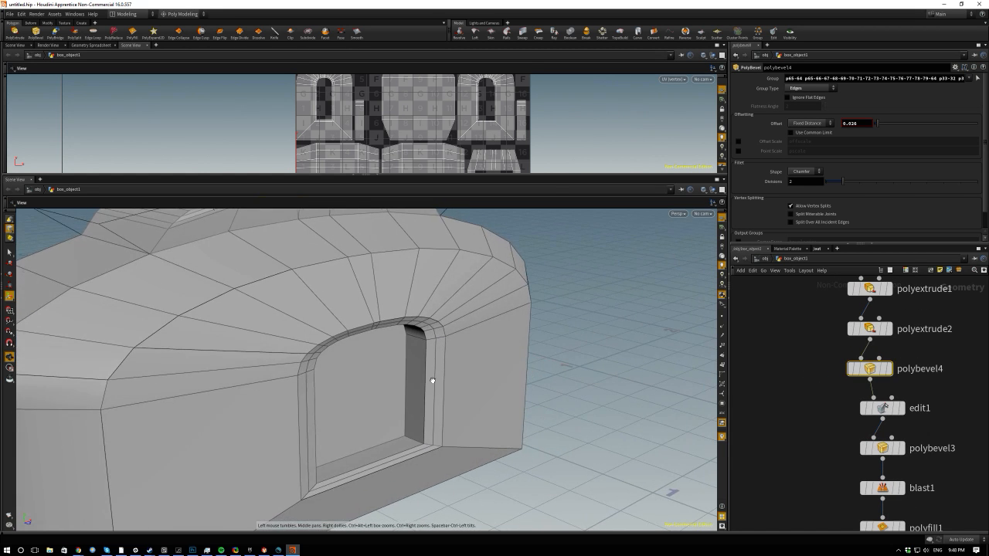
key("s")
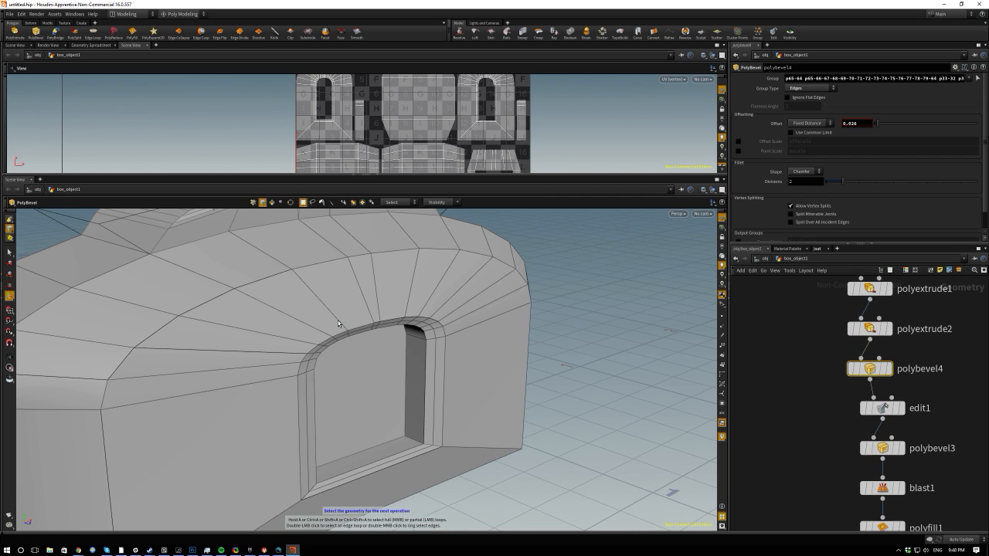
left_click(434, 371)
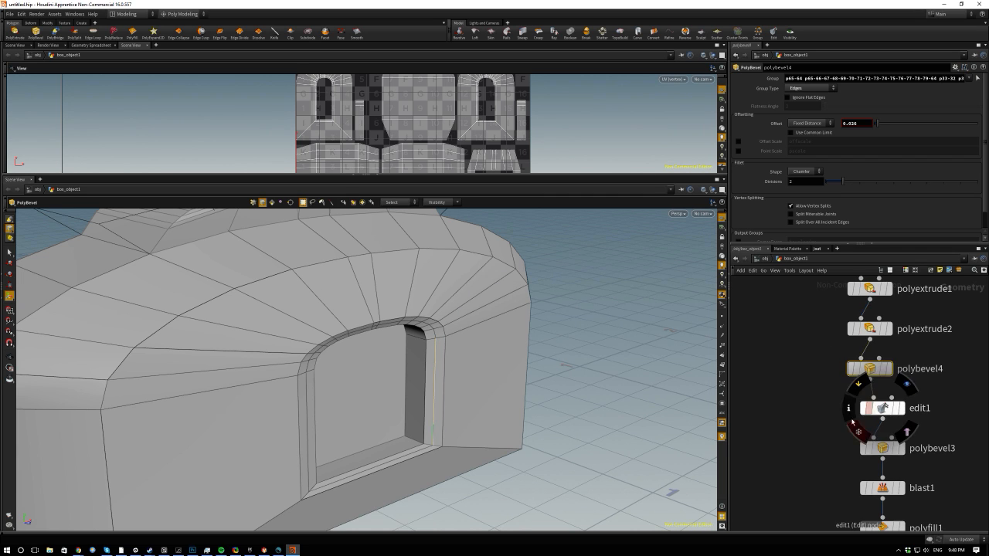
key("Escape")
left_click_drag(424, 360, 842, 448)
left_click_drag(835, 392, 941, 426)
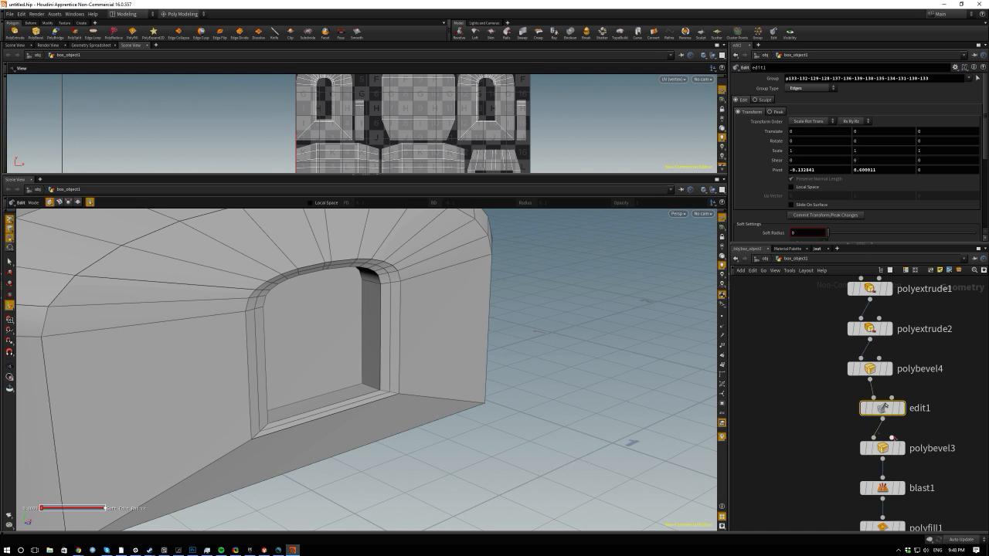
Display the results of edit1 and polybevel3 one after the other, and return the display to uvunwrap1.
left_click(908, 384)
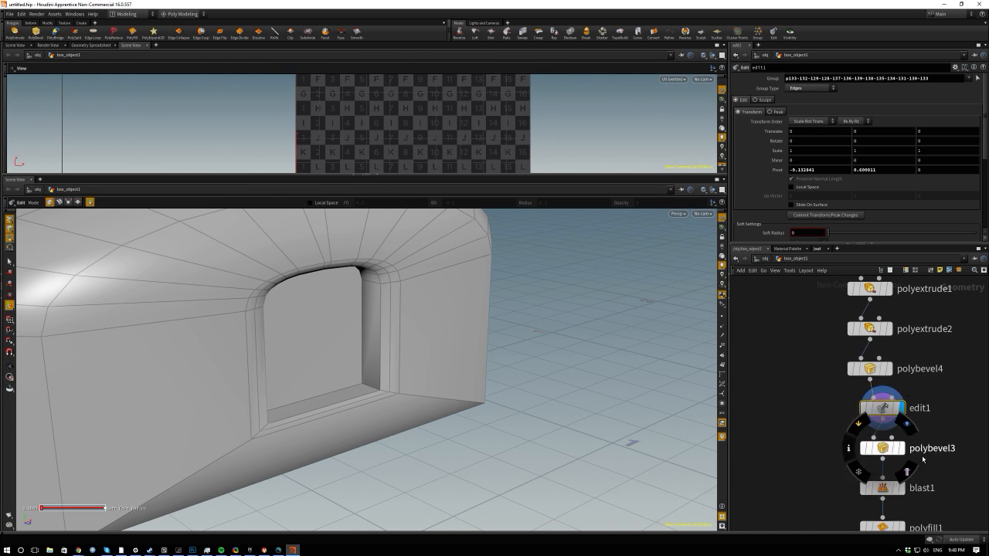
left_click(873, 448)
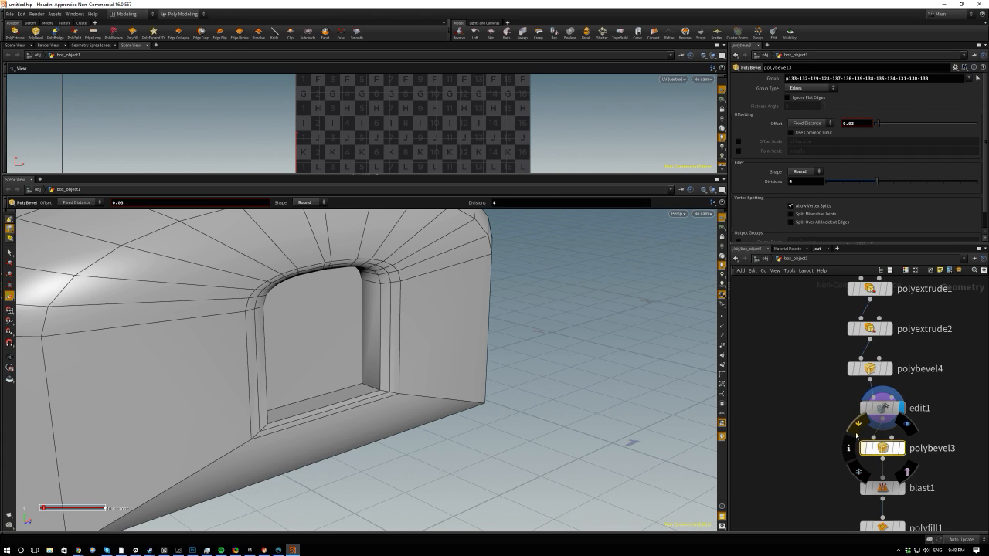
left_click(859, 426)
left_click(860, 427)
left_click(861, 428)
scroll(821, 357, "down", 5)
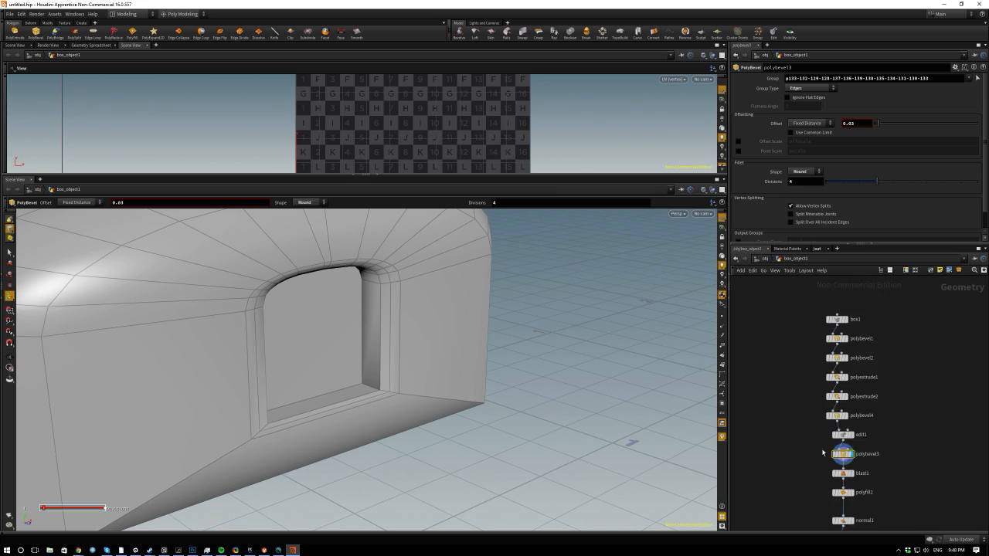
left_click(864, 454)
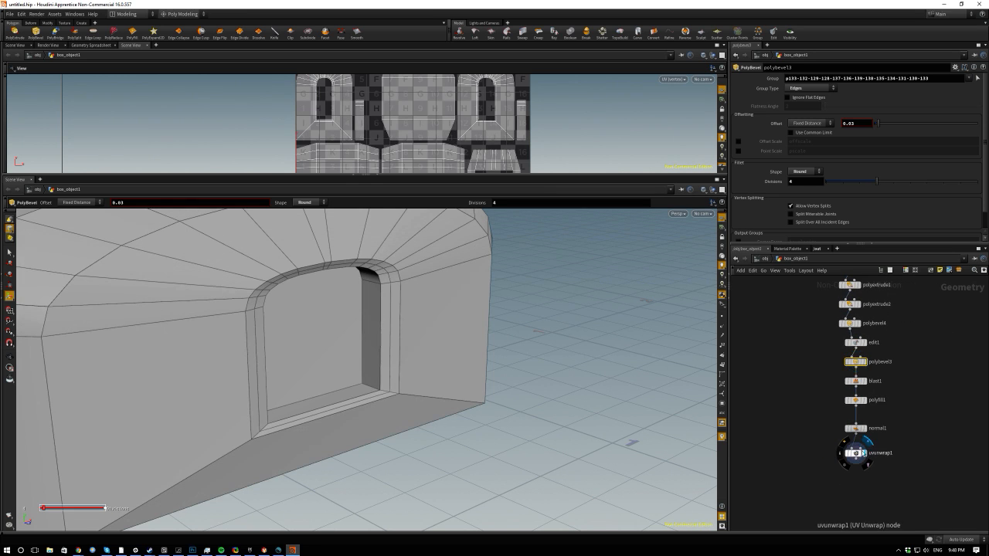
Toggle the bypass of polybevel4 repeatedly to compare the arched opening and UV layout with and without the bevel, leaving it enabled.
scroll(839, 387, "up", 6)
scroll(824, 425, "up", 2)
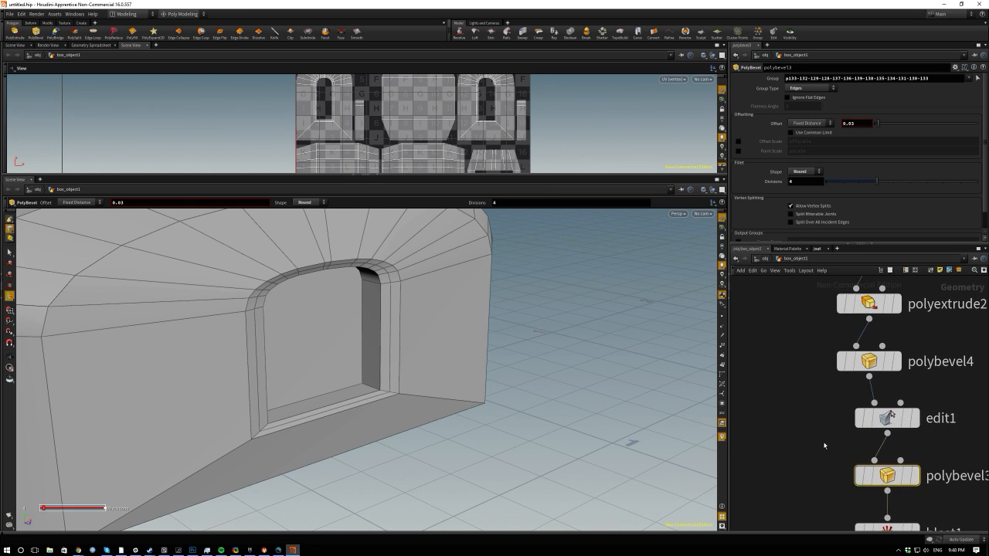
mouse_move(842, 381)
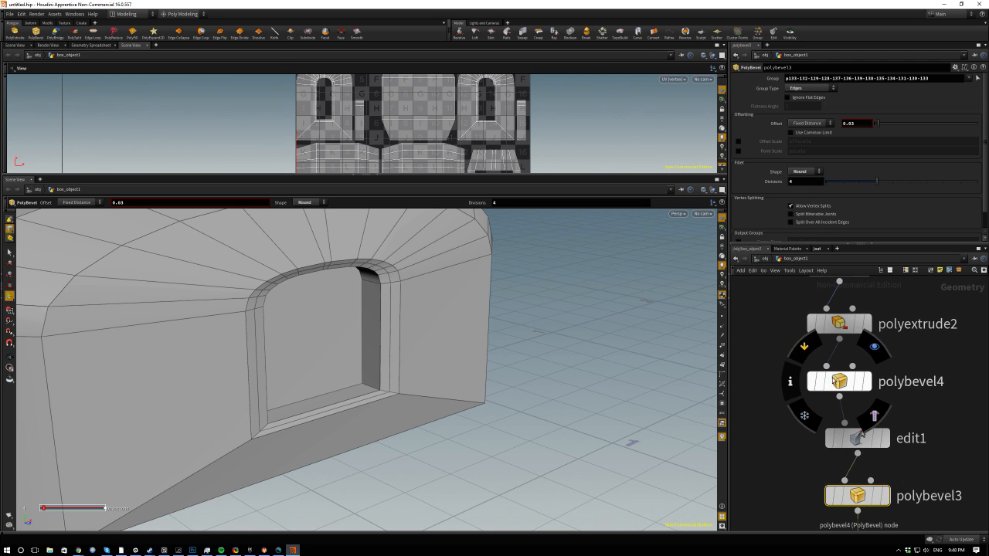
left_click(805, 347)
left_click(805, 347)
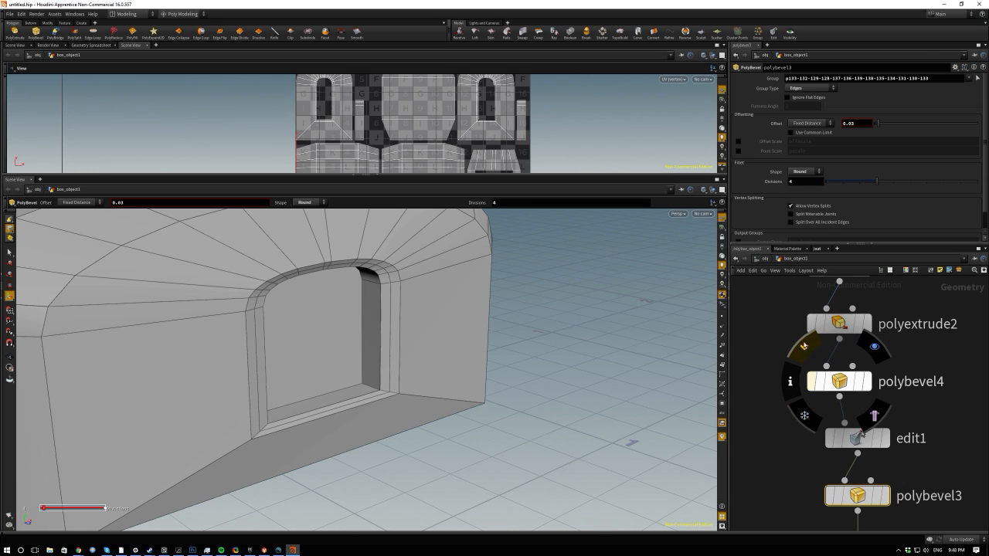
left_click(805, 348)
left_click(804, 348)
left_click(804, 348)
left_click(803, 349)
left_click(805, 348)
left_click(805, 348)
left_click(804, 348)
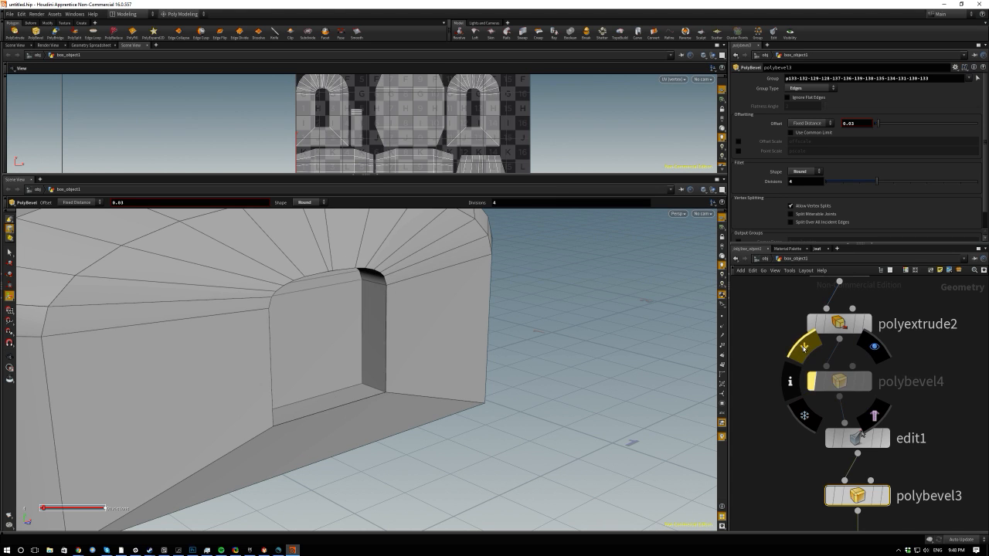
left_click(804, 348)
left_click(804, 348)
left_click(804, 348)
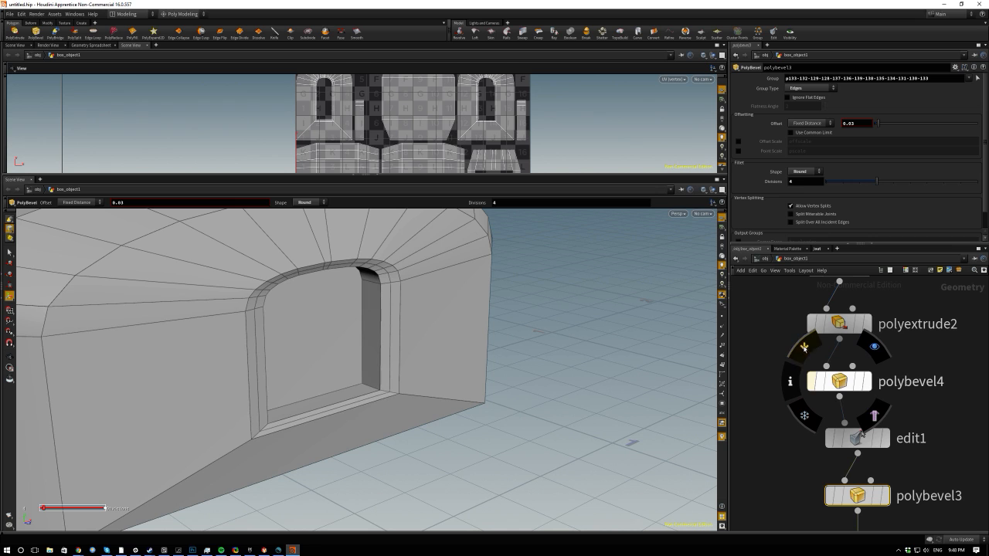
left_click(805, 348)
left_click(805, 348)
left_click(804, 348)
left_click(804, 348)
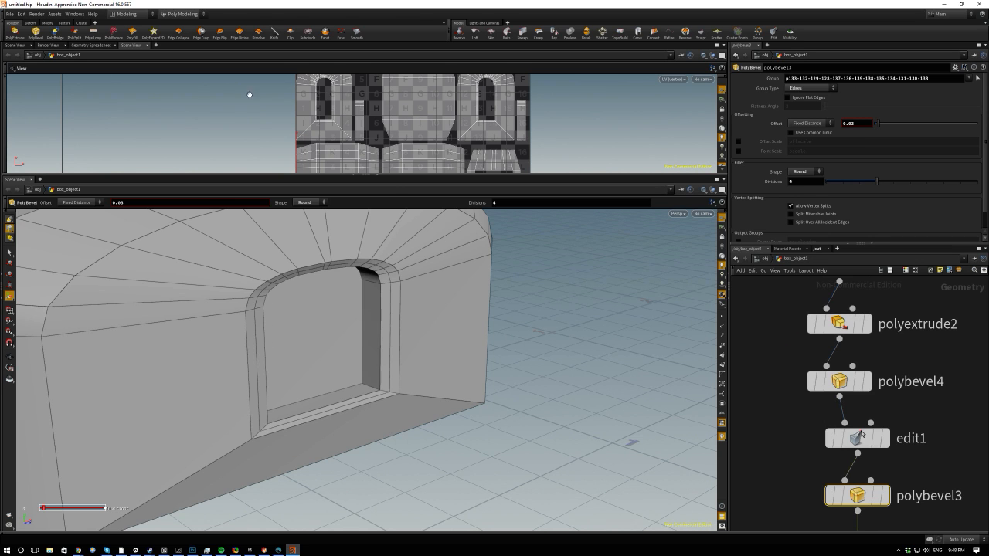
Change polybevel4's fillet shape to Round with 5 divisions.
left_click(815, 381)
left_click(805, 347)
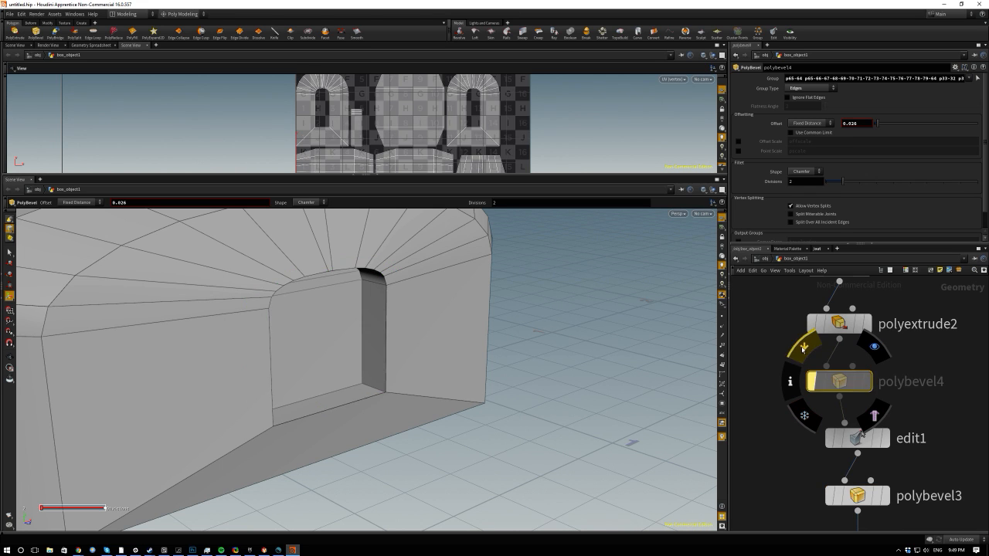
left_click(805, 348)
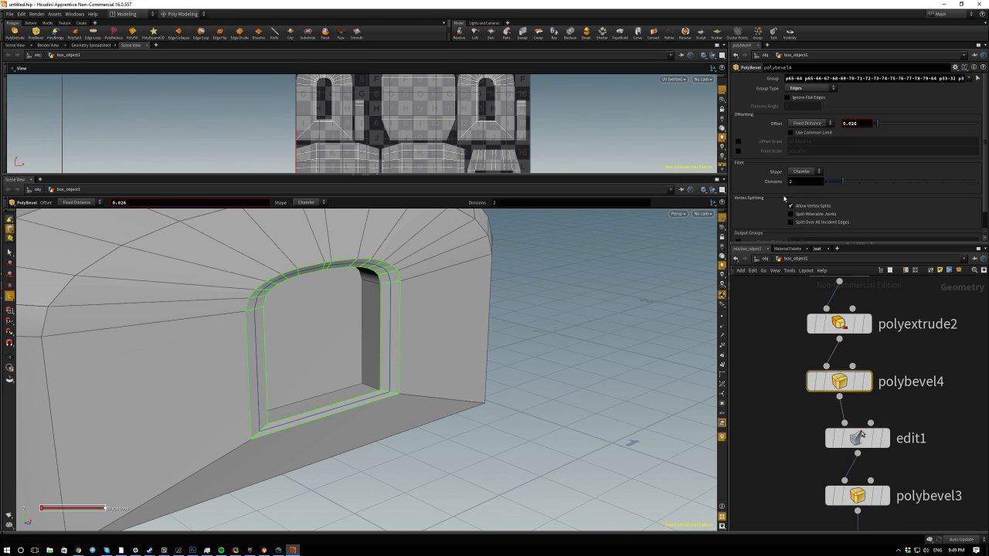
left_click(806, 173)
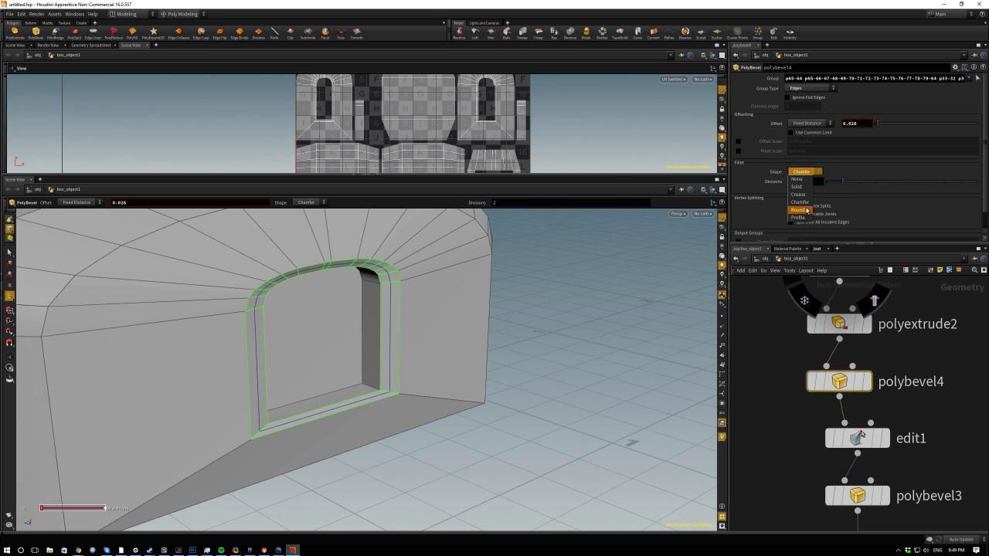
left_click(799, 210)
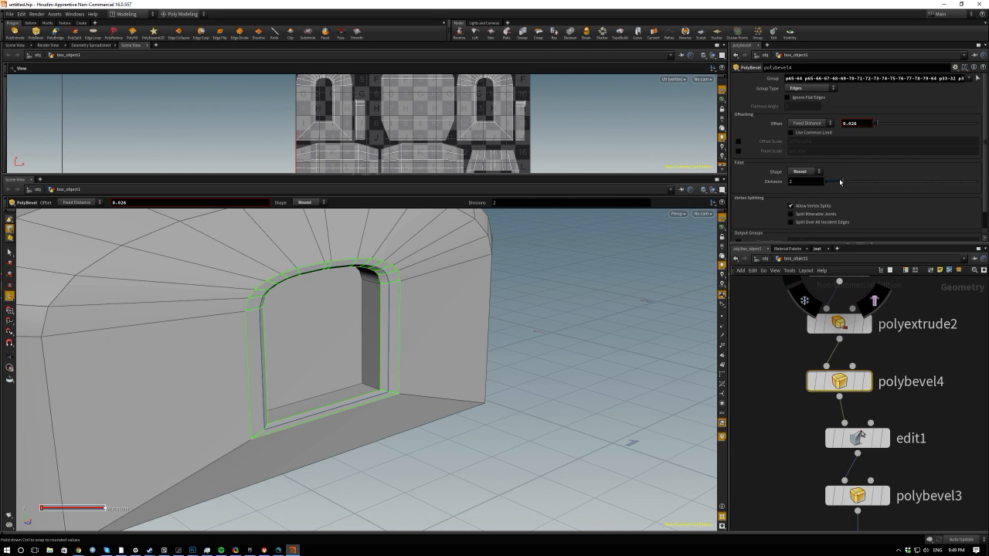
left_click_drag(840, 182, 890, 189)
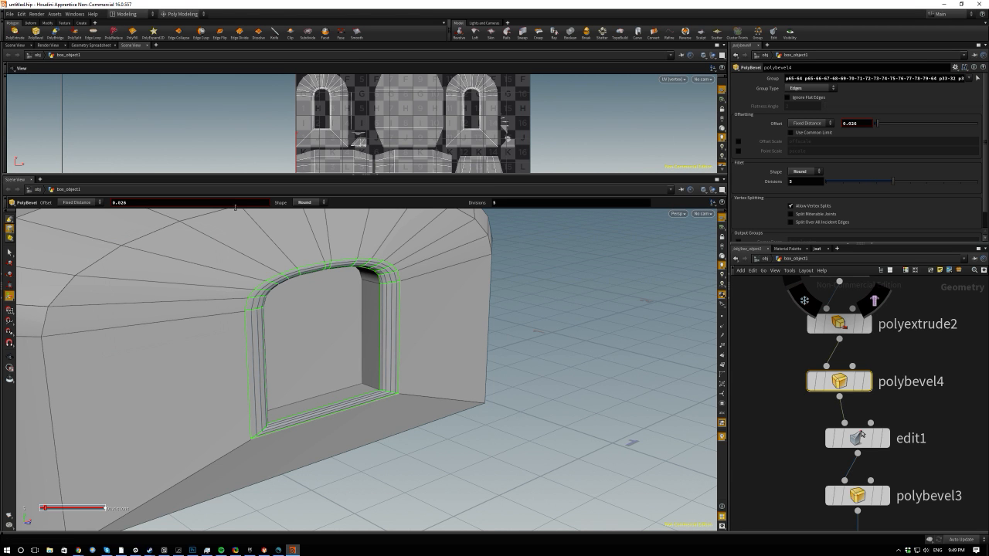
Examine the rounded bevel around the opening from several angles, briefly bypassing polybevel4 for comparison.
key("Escape")
left_click_drag(245, 309, 143, 344)
key("Return")
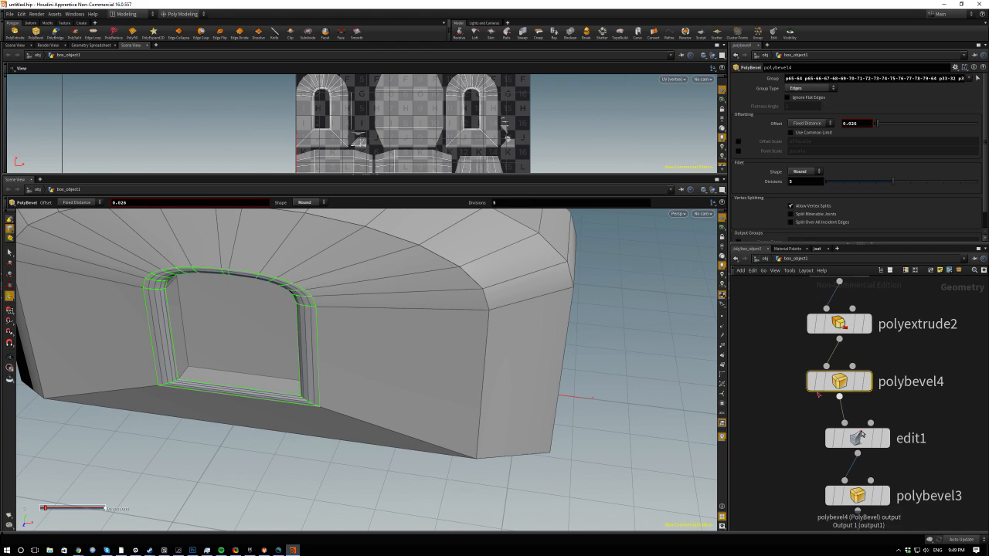
left_click(804, 347)
left_click(803, 348)
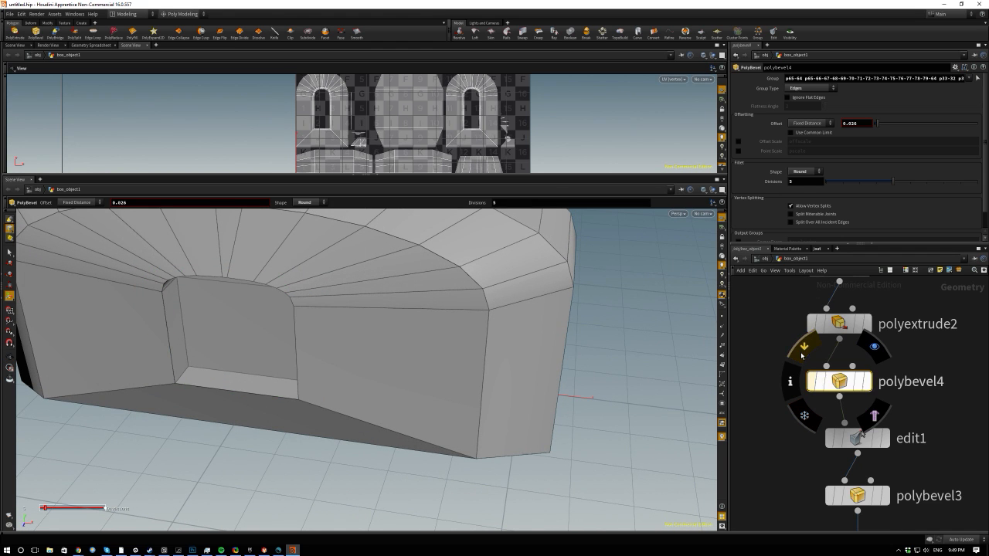
key("Escape")
left_click_drag(424, 354, 590, 353)
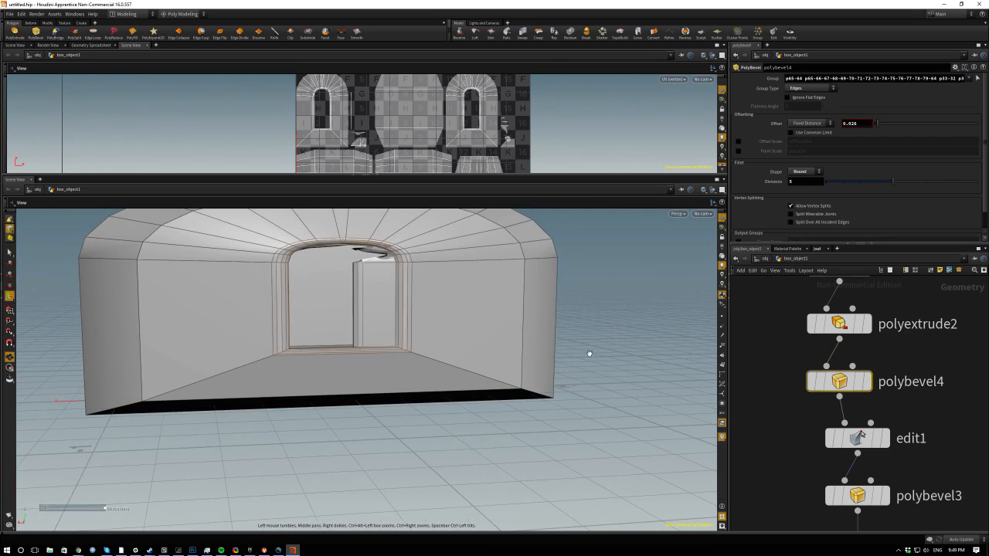
Delete polybevel4 from the node chain between polyextrude2 and edit1, and check the openings.
key("Return")
left_click_drag(778, 377, 889, 414)
key("Delete")
left_click_drag(456, 464, 421, 413)
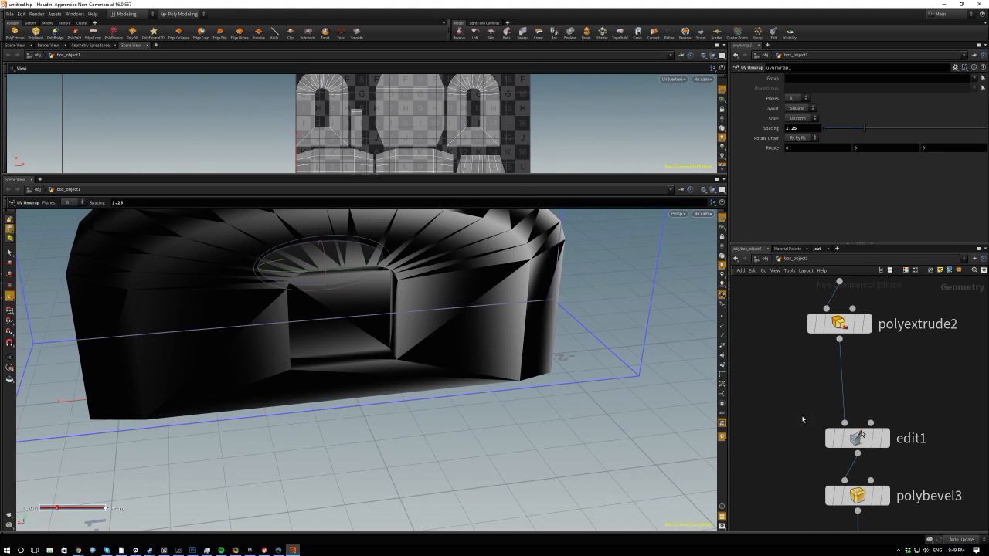
left_click_drag(204, 328, 361, 300)
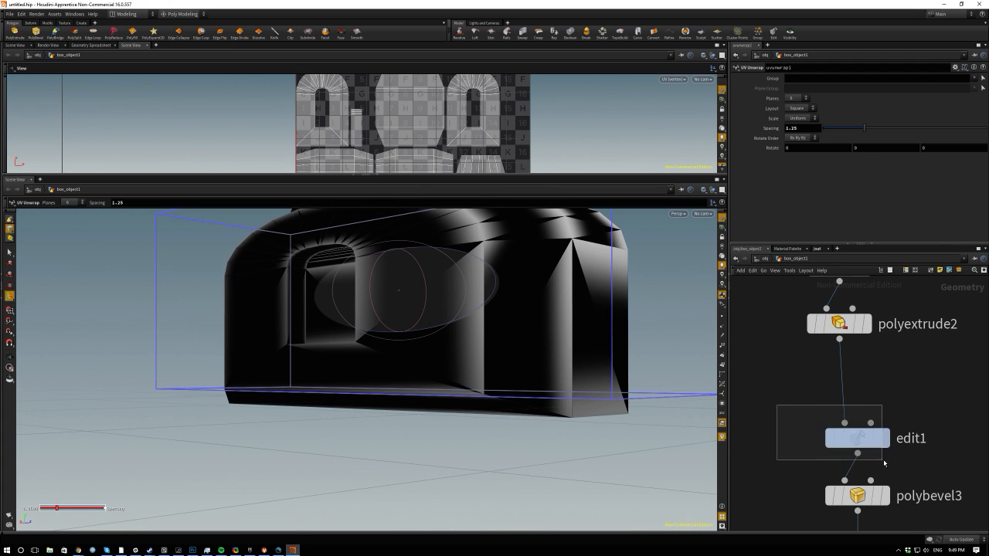
Delete the edit1 node between polyextrude2 and polybevel3.
left_click(836, 436)
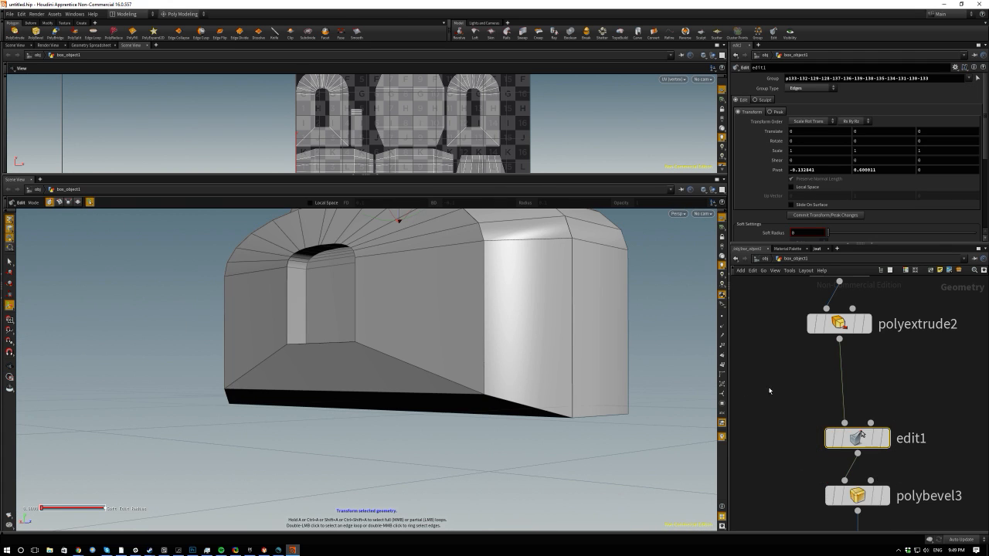
left_click_drag(232, 350, 425, 398, "alt")
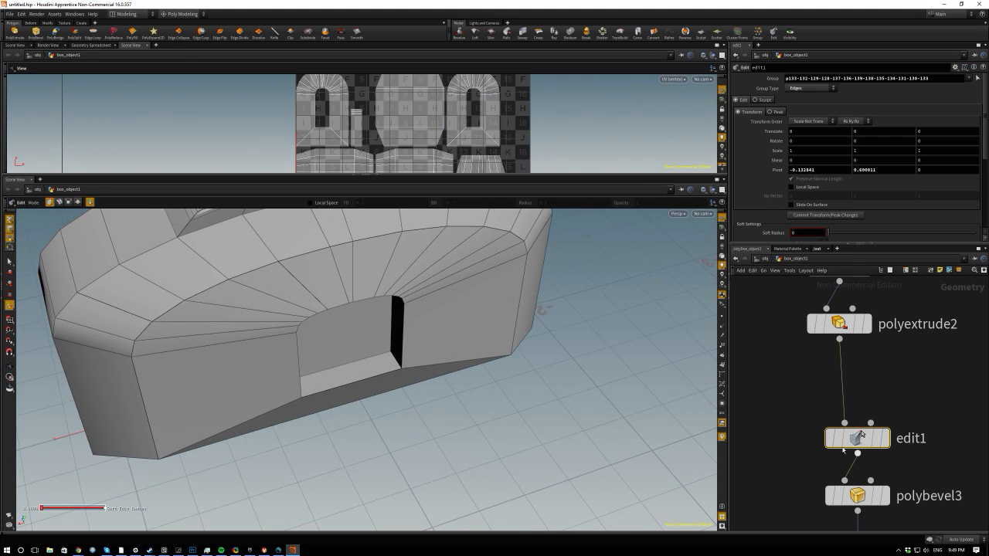
scroll(839, 421, "down", 5)
scroll(824, 423, "down", 4)
middle_click_drag(806, 514, 805, 445)
scroll(804, 489, "up", 8)
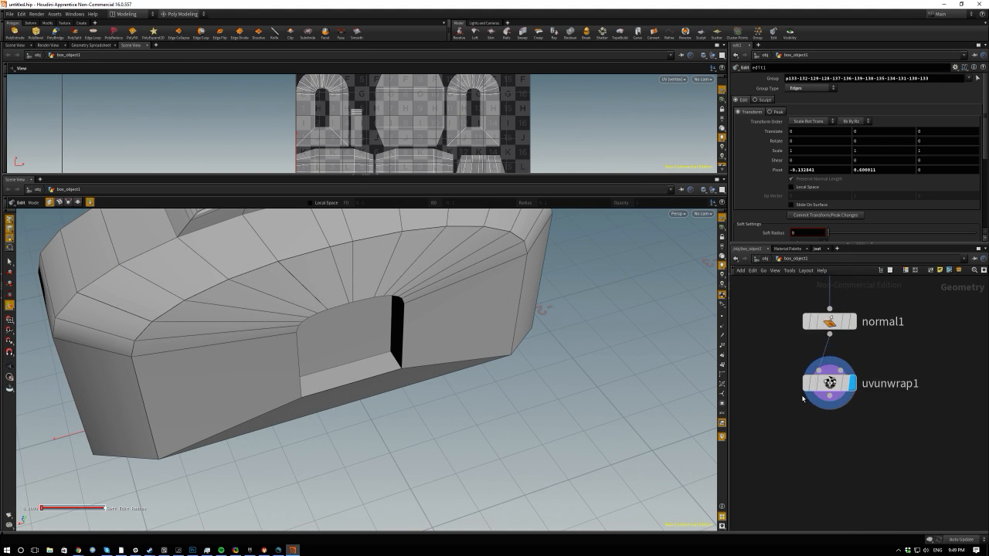
middle_click_drag(772, 325, 783, 392)
scroll(796, 374, "down", 3)
scroll(807, 379, "up", 3)
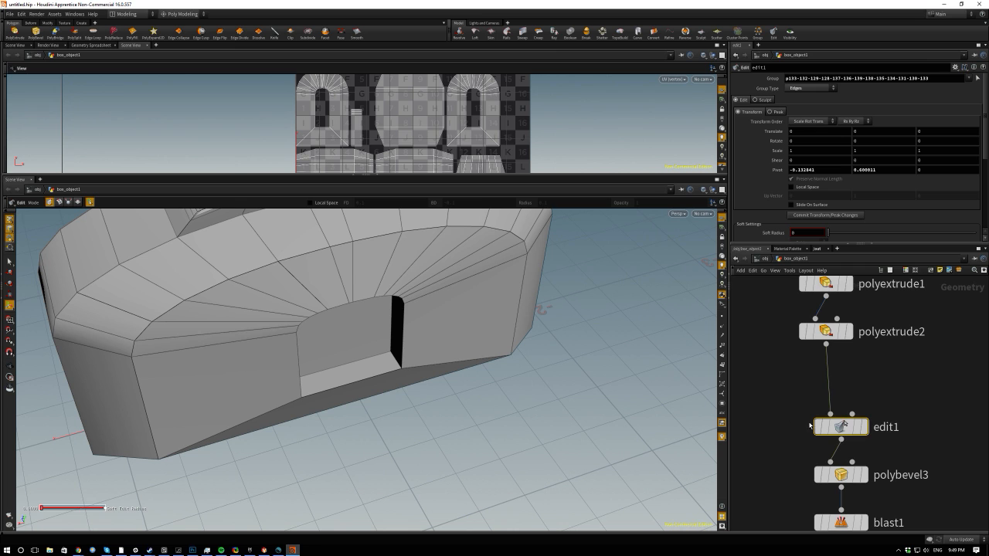
left_click_drag(819, 427, 819, 395)
key("Delete")
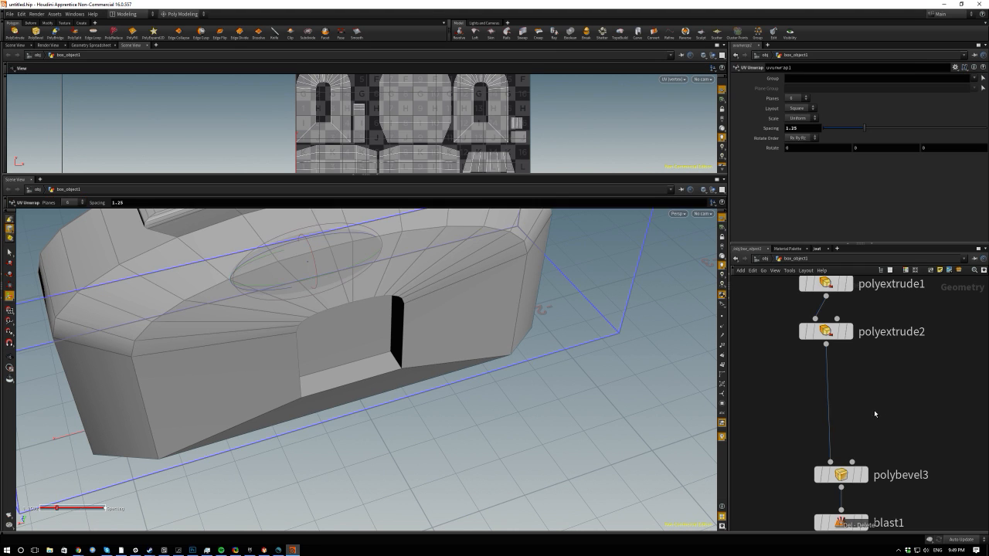
Examine the updated body and the remaining node chain down to uvunwrap1.
left_click_drag(541, 360, 432, 297, "alt")
scroll(866, 432, "down", 5)
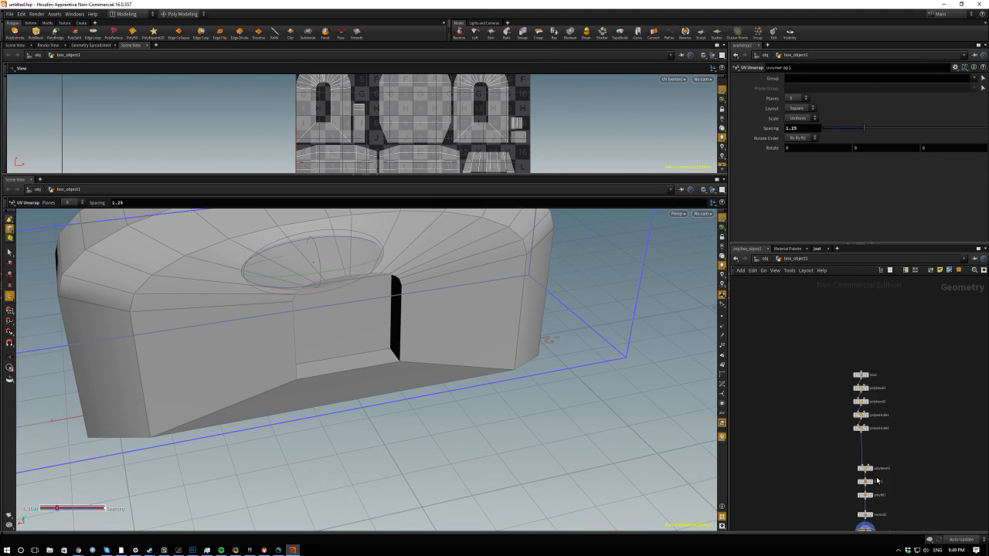
scroll(834, 464, "up", 5)
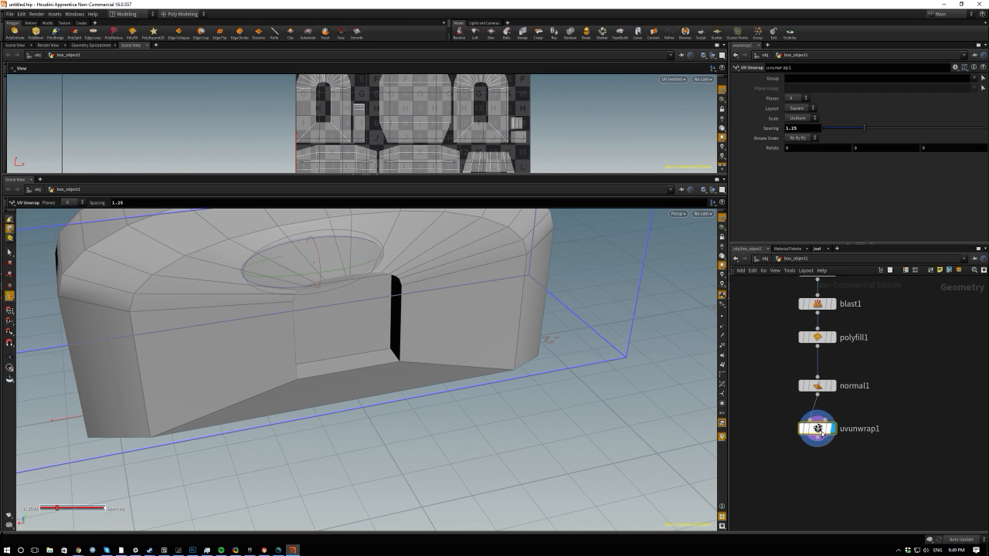
key("Escape")
left_click_drag(369, 375, 415, 302)
key("Return")
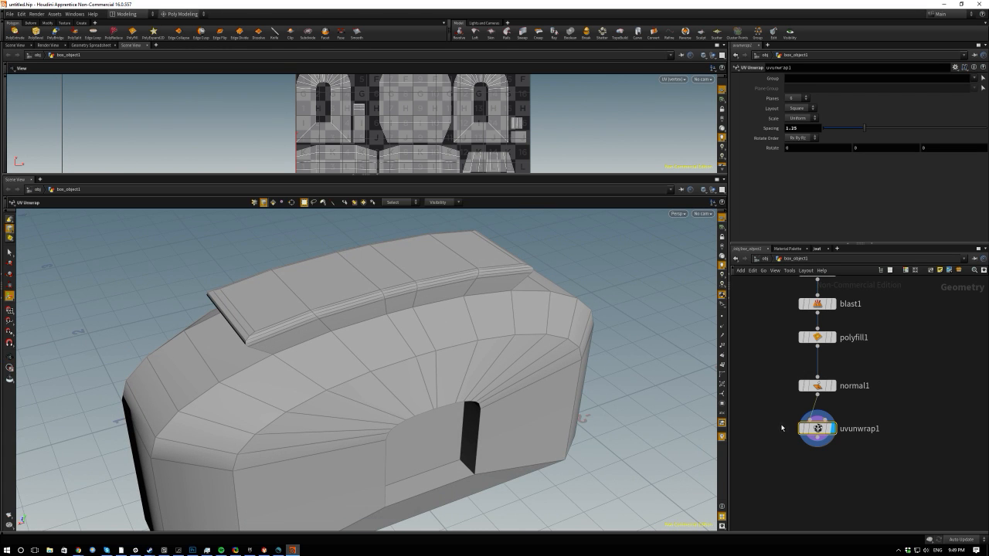
middle_click_drag(787, 369, 777, 414)
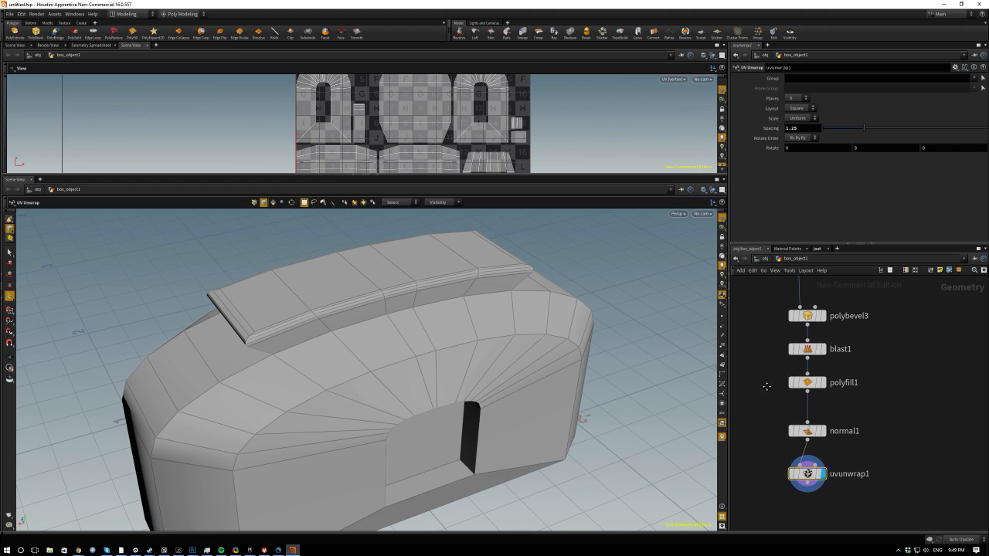
Select the edge loop running from the arched opening up over the raised top section and view it from the front.
double_click(418, 360)
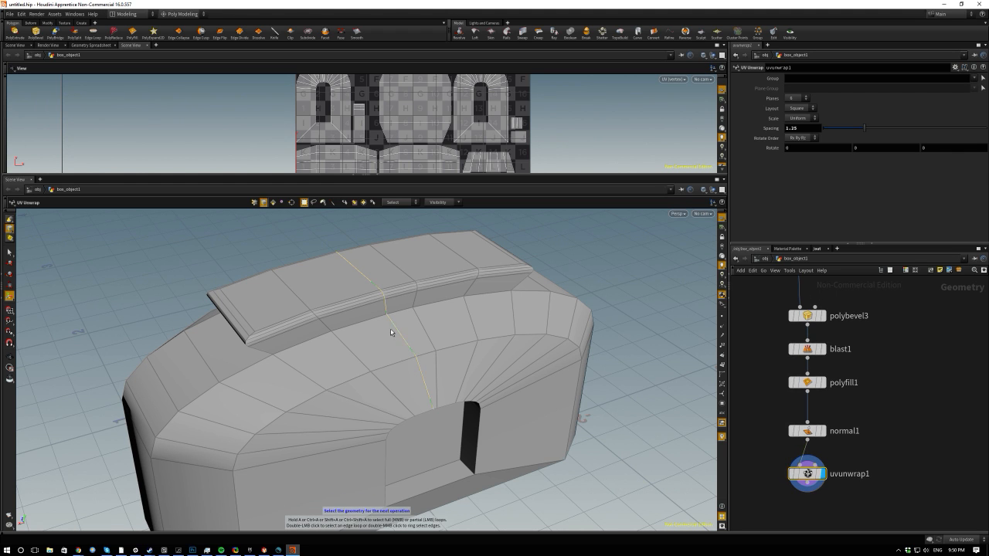
key("Escape")
left_click_drag(399, 331, 357, 291)
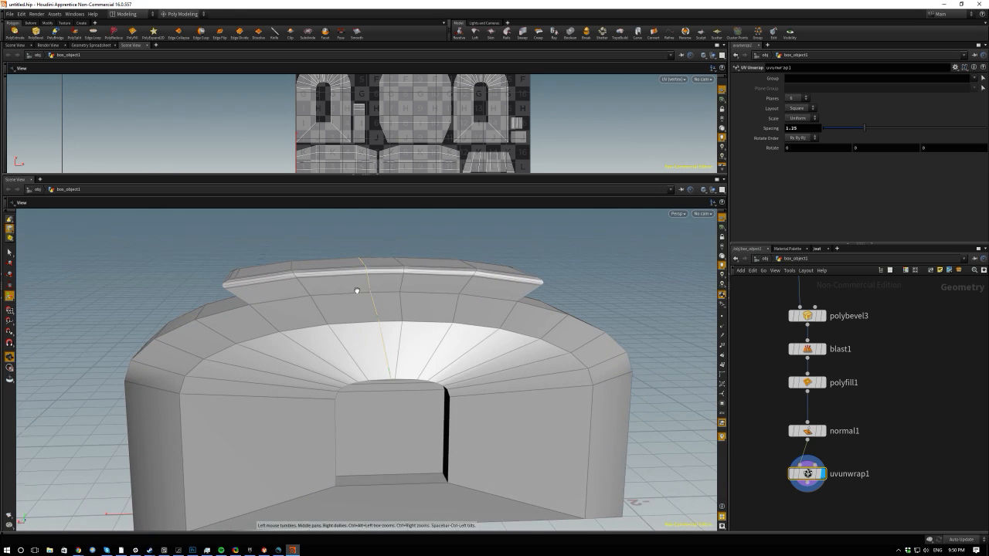
Select the box1 node at the start of the chain above polybevel1.
key("Return")
scroll(885, 339, "down", 3)
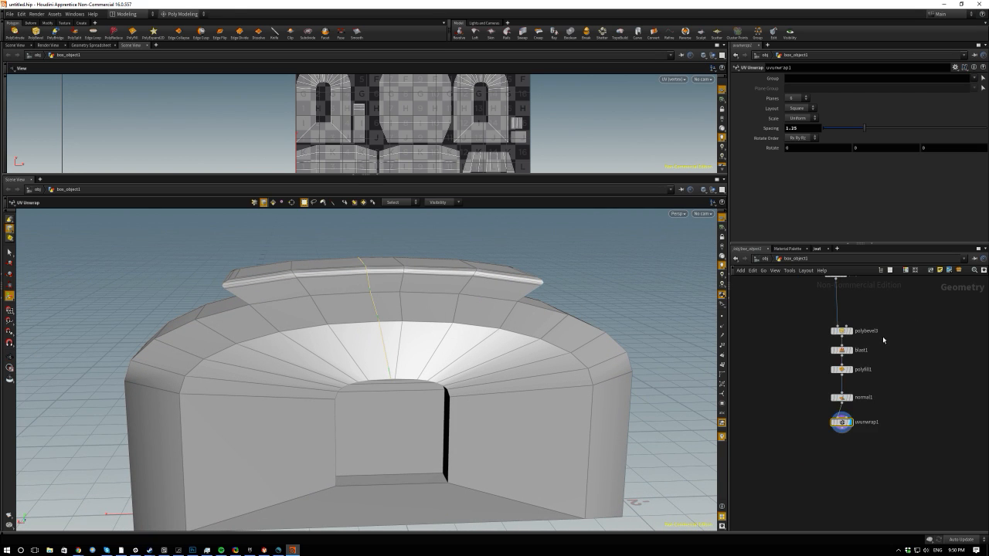
middle_click_drag(882, 338, 875, 504)
scroll(832, 366, "up", 3)
scroll(829, 378, "up", 2)
left_click(820, 352)
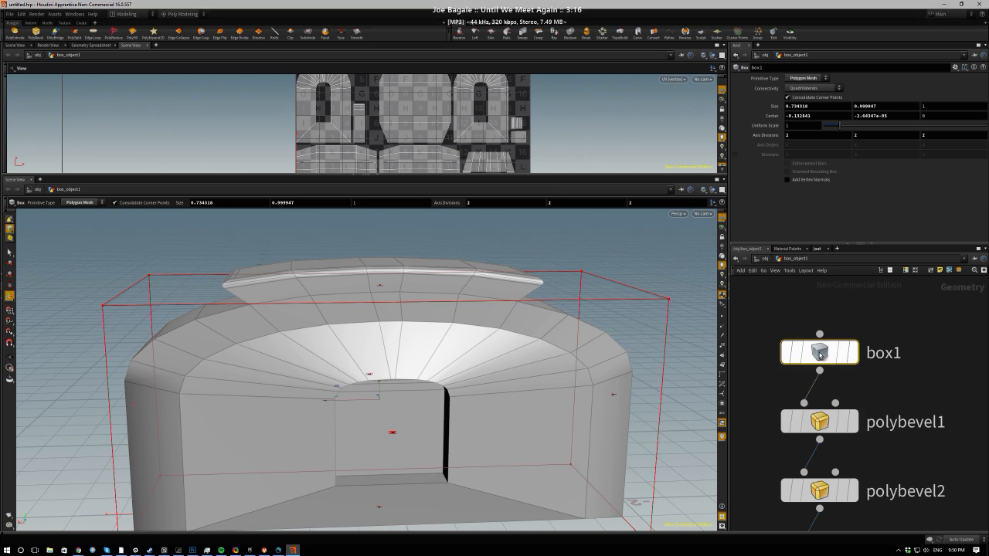
Stretch box1 with its end-face handle to an X size of about 1.22.
key("Escape")
middle_click_drag(398, 300, 311, 226, "alt")
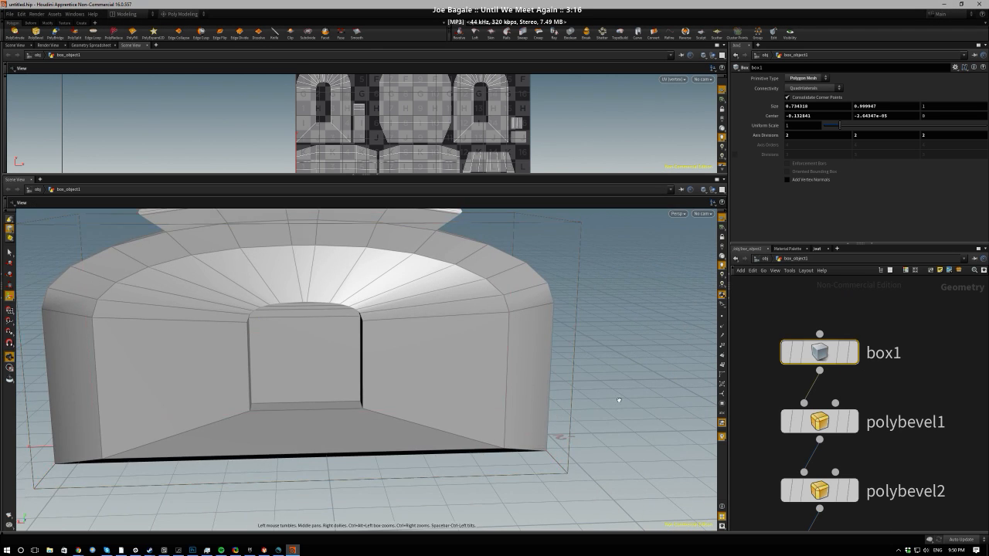
left_click_drag(620, 400, 549, 407, "alt")
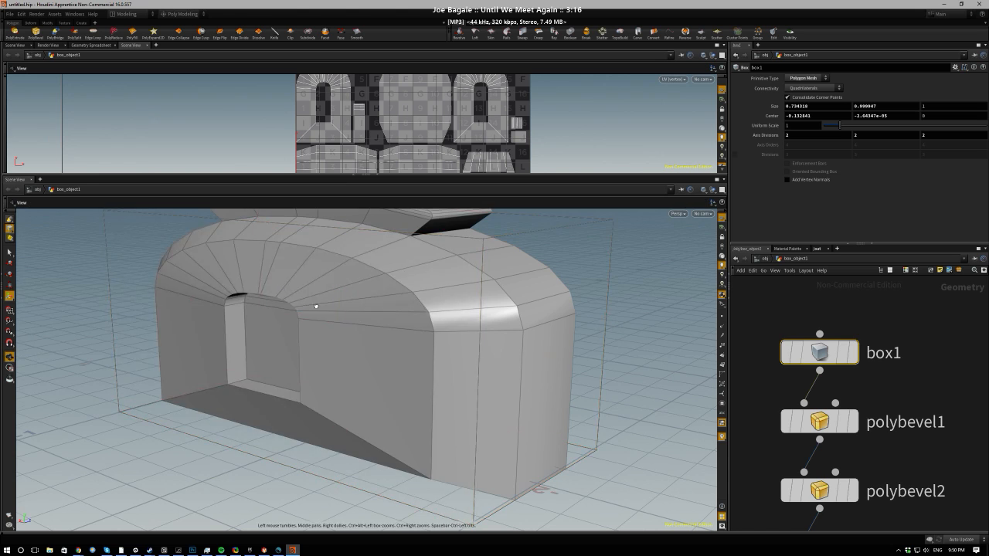
left_click_drag(314, 305, 367, 327, "alt")
right_click_drag(366, 327, 258, 314, "alt")
middle_click_drag(258, 314, 246, 329, "alt")
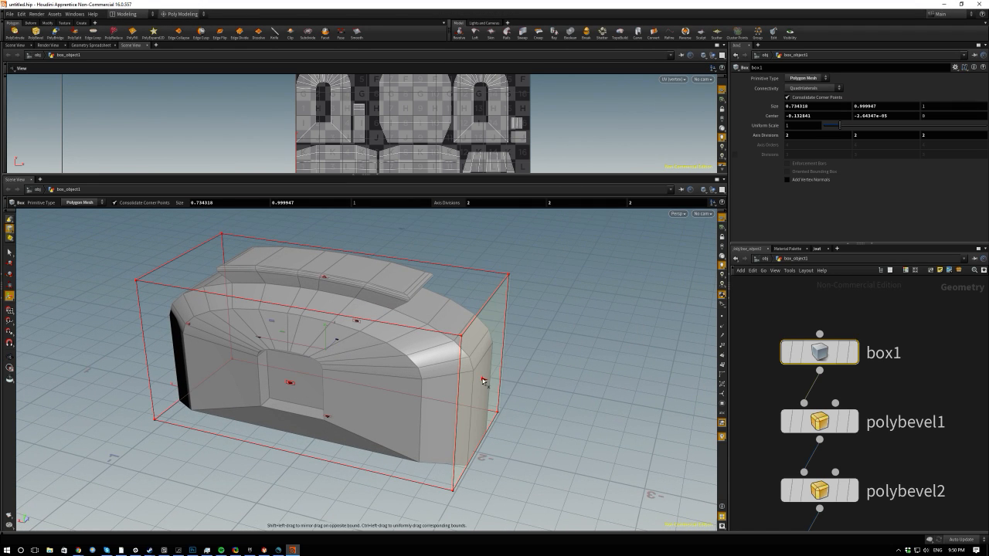
left_click_drag(483, 380, 521, 373)
left_click_drag(725, 415, 734, 419)
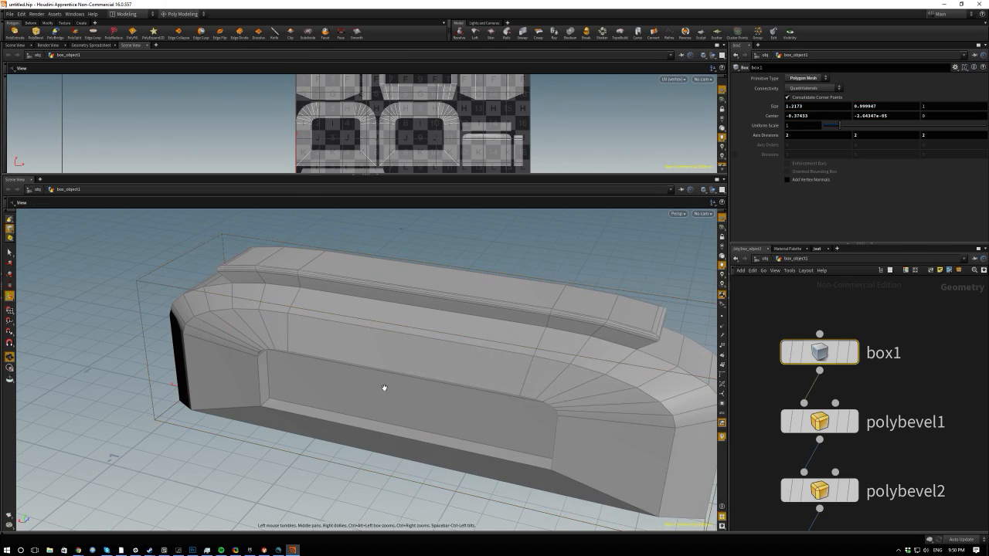
Enlarge box1 with its face handles to about 3.08 in X and 9.13 in Z.
left_click_drag(384, 389, 250, 416, "alt")
scroll(324, 338, "down", 10)
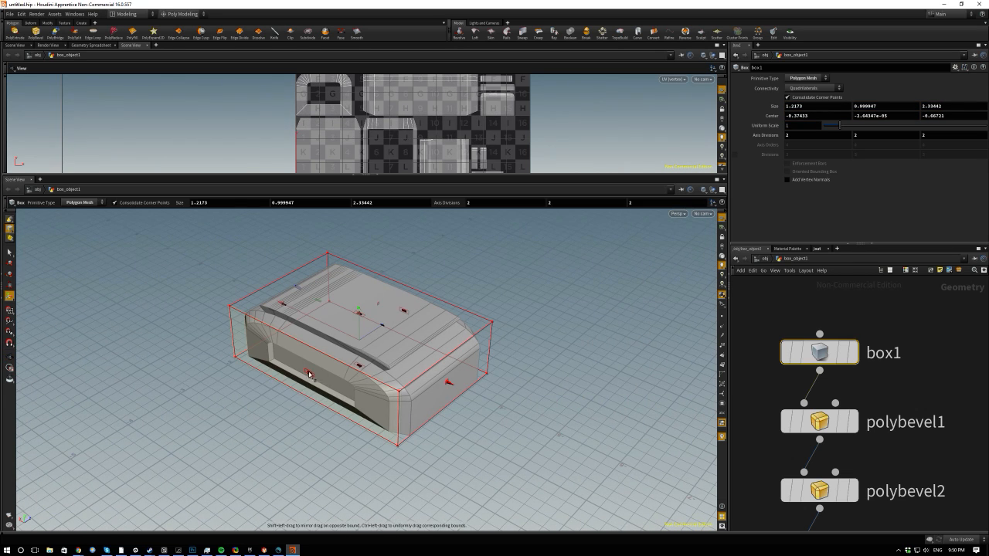
left_click_drag(307, 375, 115, 499)
middle_click_drag(292, 327, 358, 290, "alt")
left_click_drag(358, 290, 536, 358, "alt")
scroll(480, 387, "up", 5)
left_click_drag(432, 428, 394, 391, "alt")
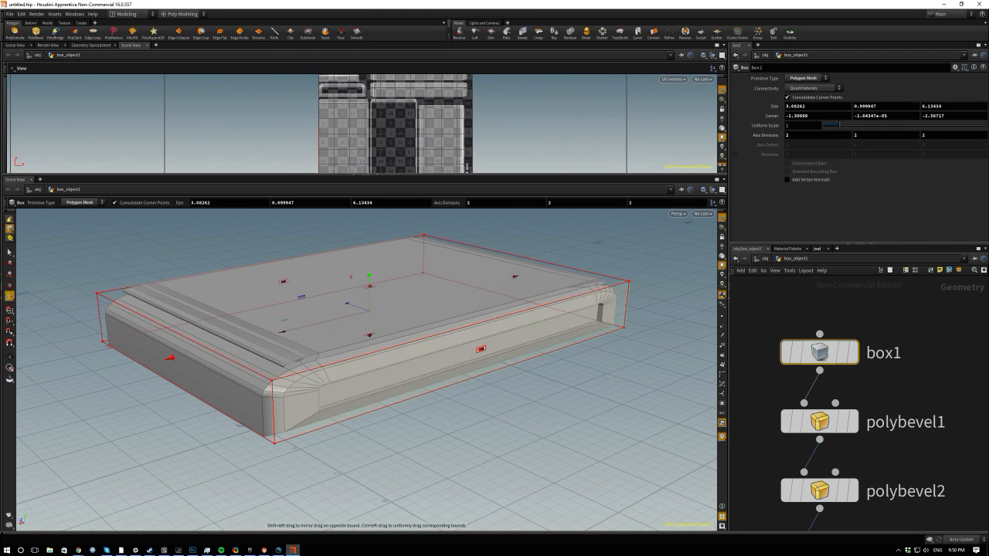
left_click_drag(313, 380, 332, 386, "alt")
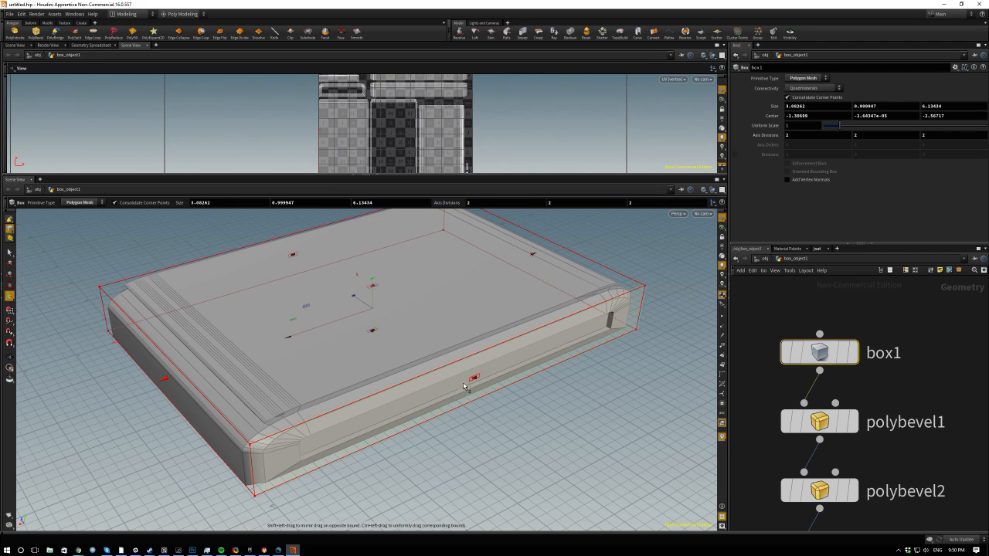
left_click_drag(474, 380, 360, 276)
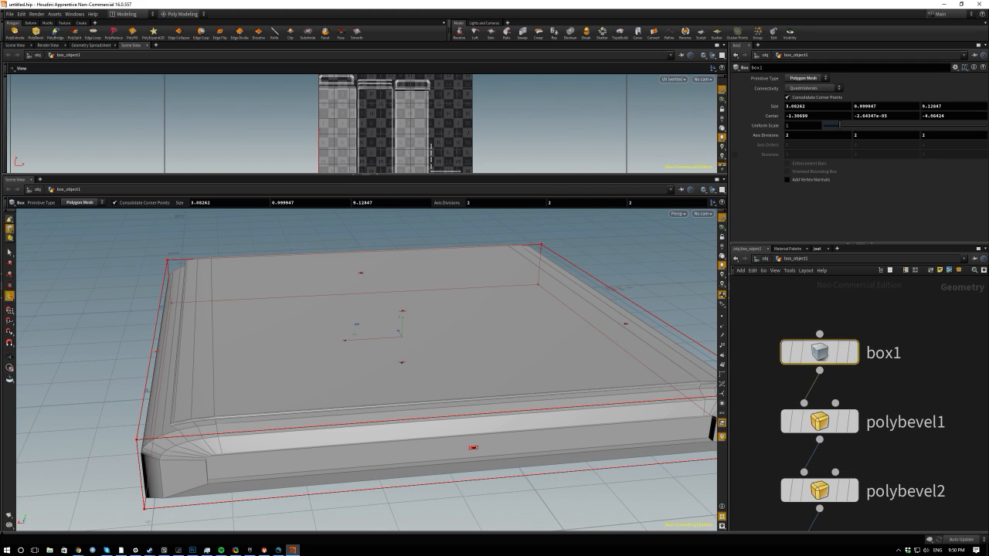
Insert an Edit node after box1 and move the box's upper corner point by about -0.09, -0.07, 0.08.
key("s")
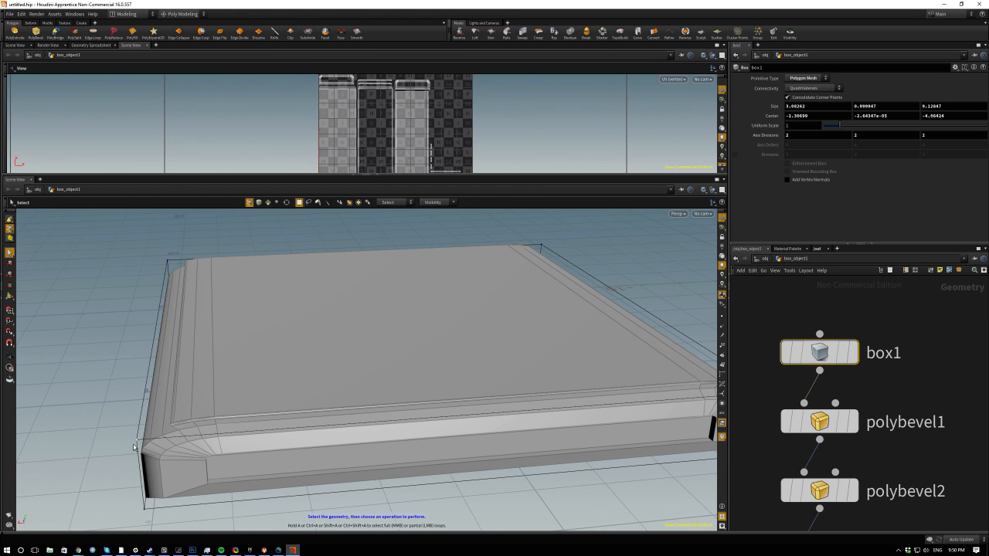
key("e")
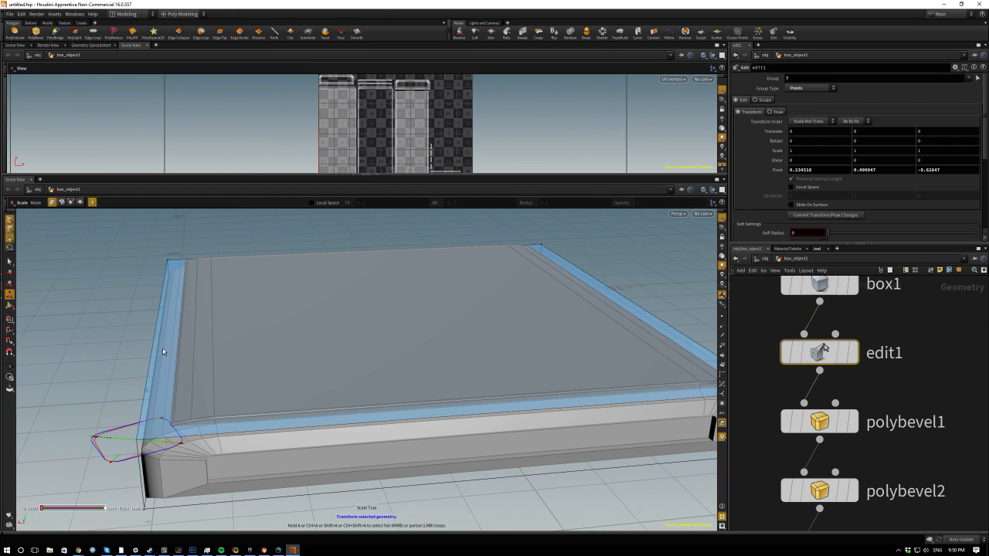
key("w")
key("w")
key("e")
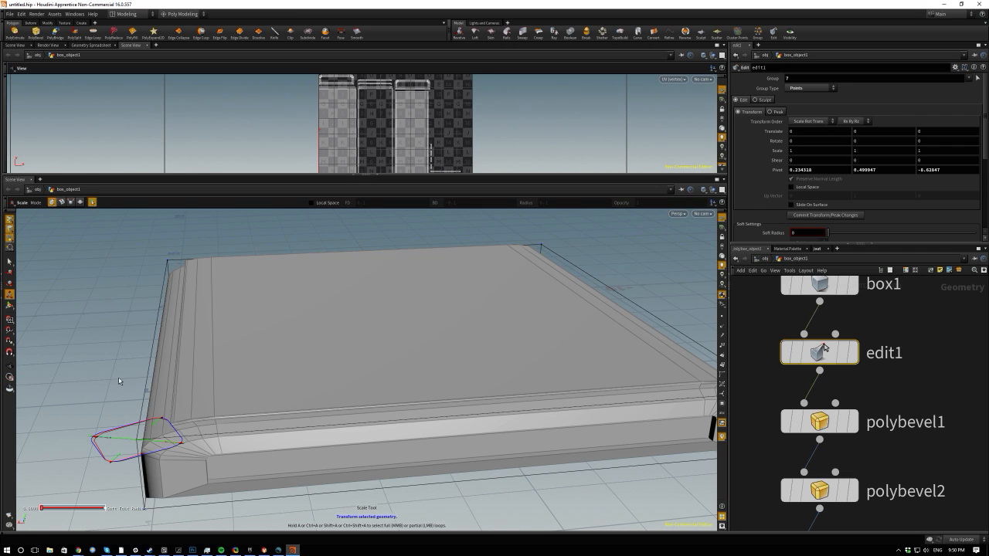
key("t")
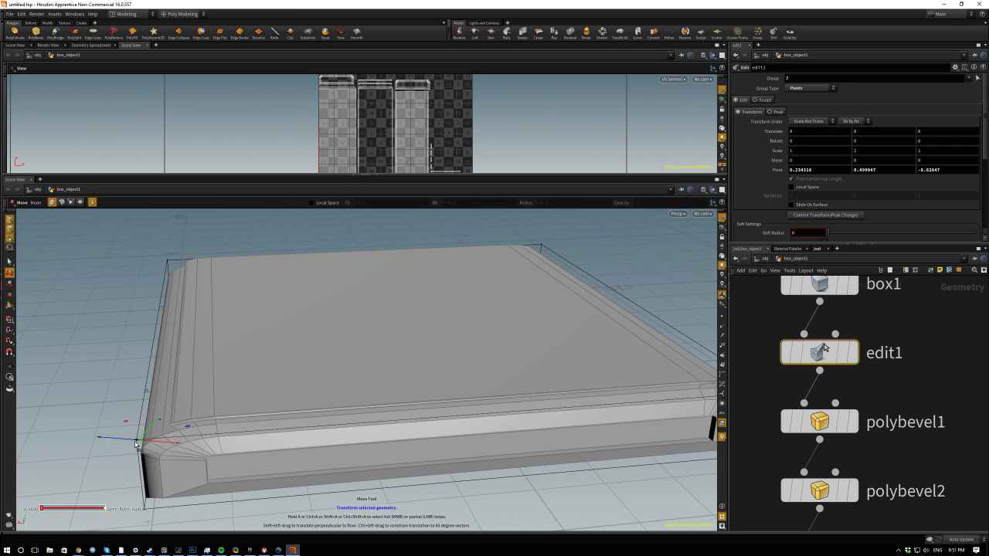
left_click_drag(140, 440, 494, 310)
left_click_drag(523, 390, 386, 389)
key("Escape")
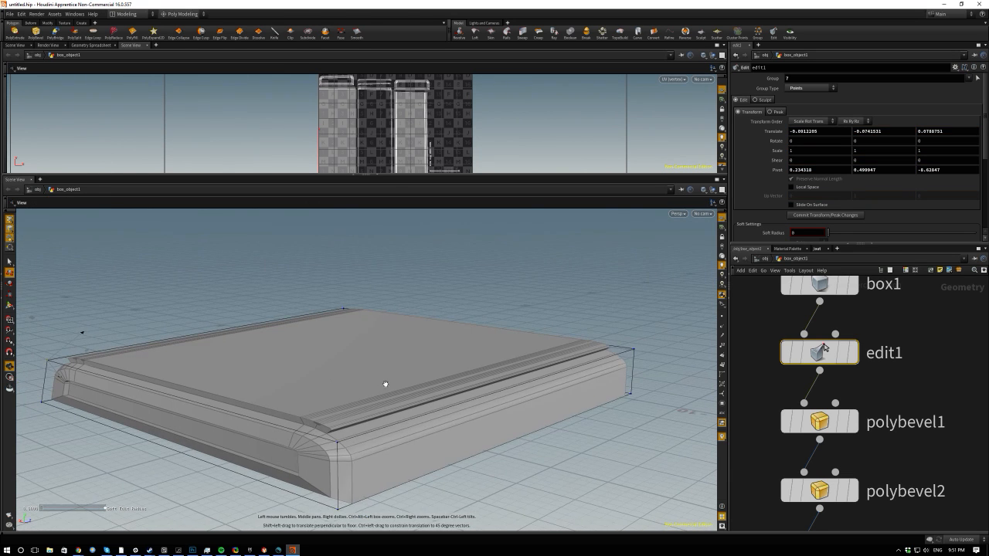
Move the box's long side face outward in edit1 to an X translation of about -1.8.
key("Return")
left_click(438, 420)
left_click(393, 438)
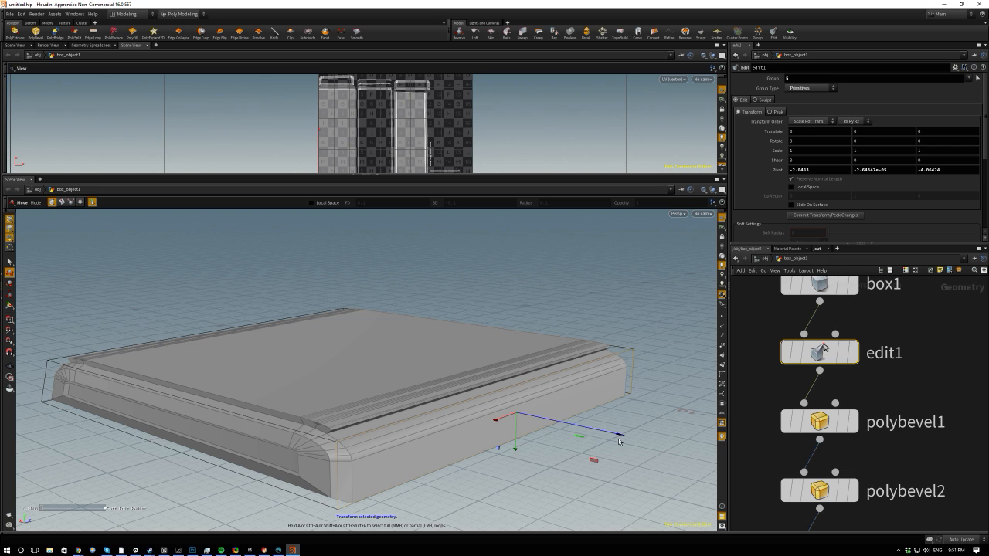
left_click_drag(619, 442, 536, 425)
key("Escape")
scroll(351, 274, "up", 3)
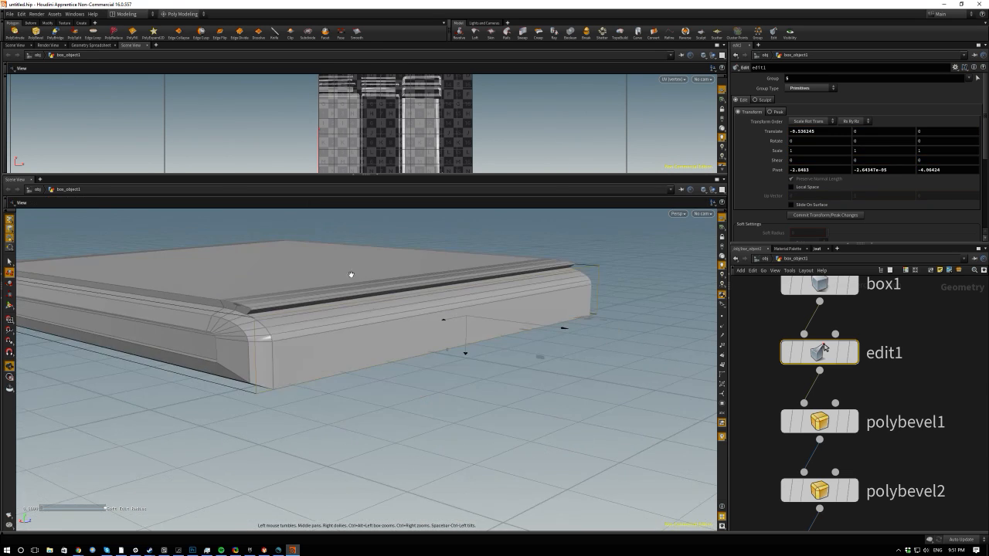
scroll(425, 343, "up", 5)
key("t")
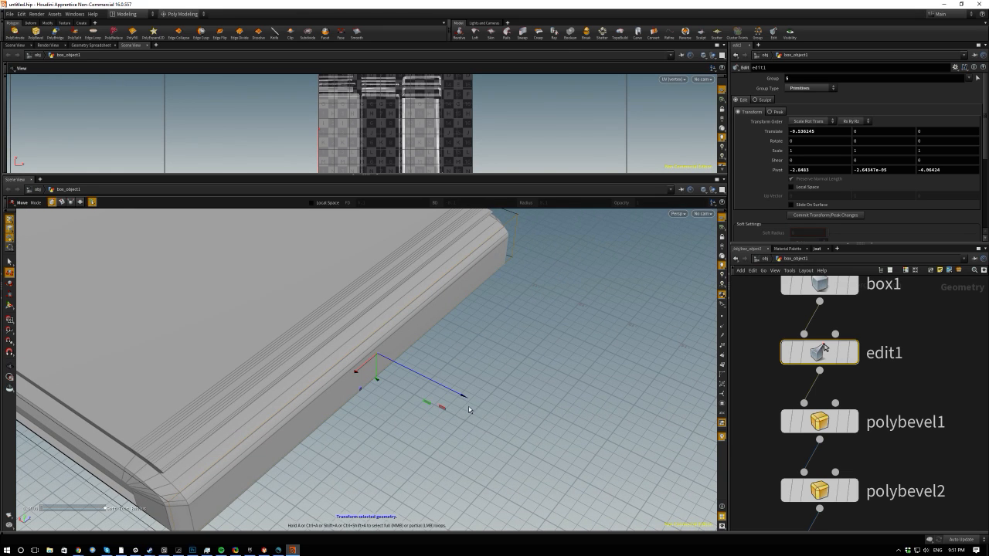
left_click_drag(464, 397, 665, 465)
key("Escape")
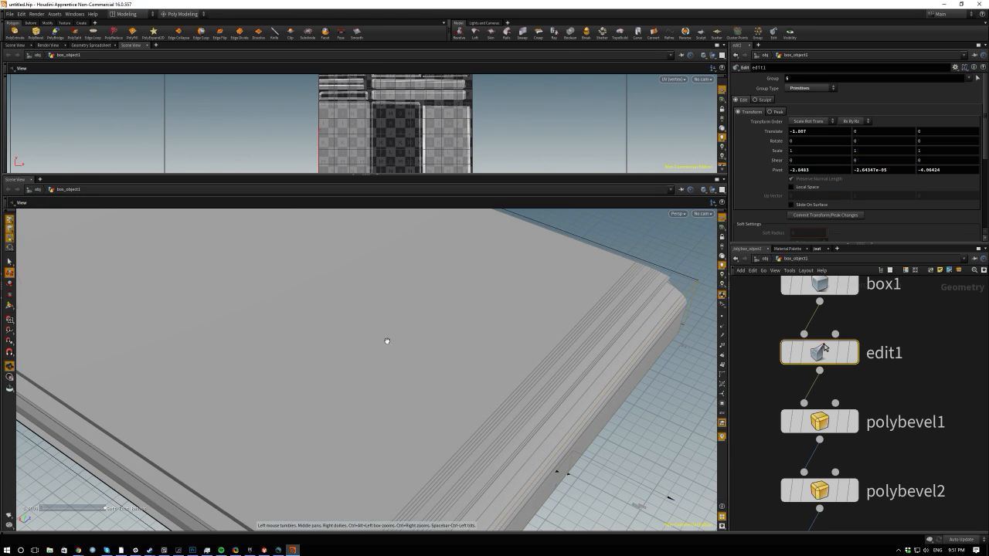
left_click_drag(387, 341, 298, 446)
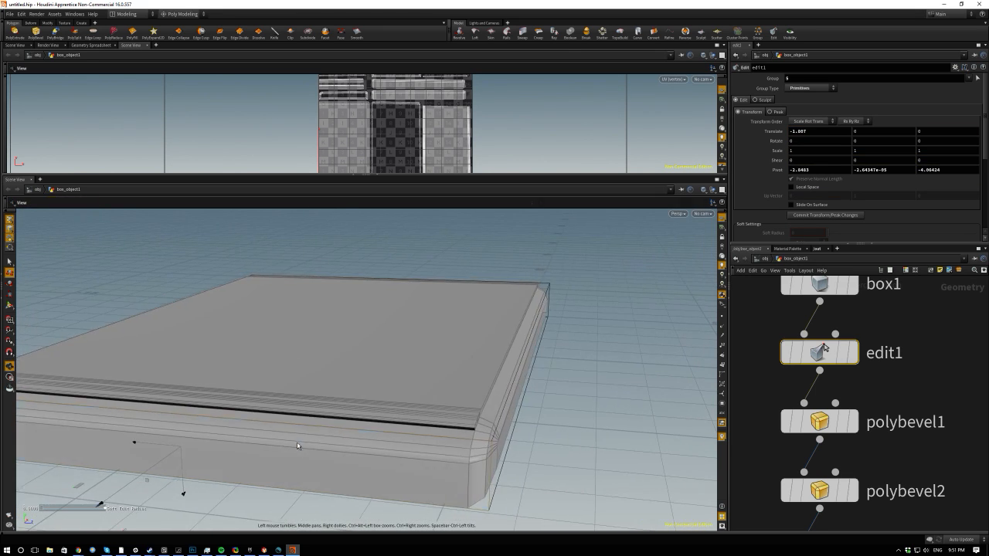
key("t")
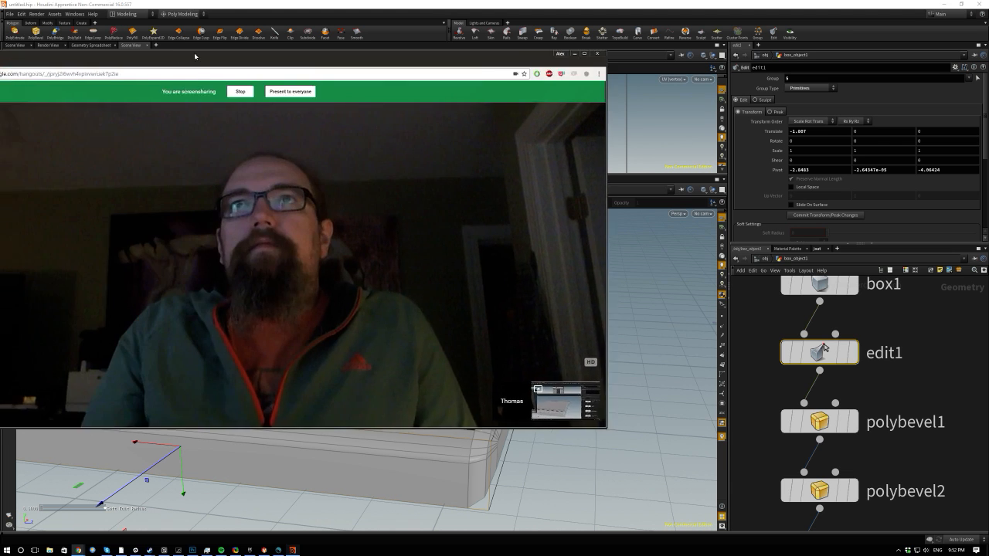
Switch to the Google Hangouts screen share, maximize its window, and show the First Person Template level in the shared Unreal Editor.
left_click_drag(194, 53, 431, 75)
double_click(431, 75)
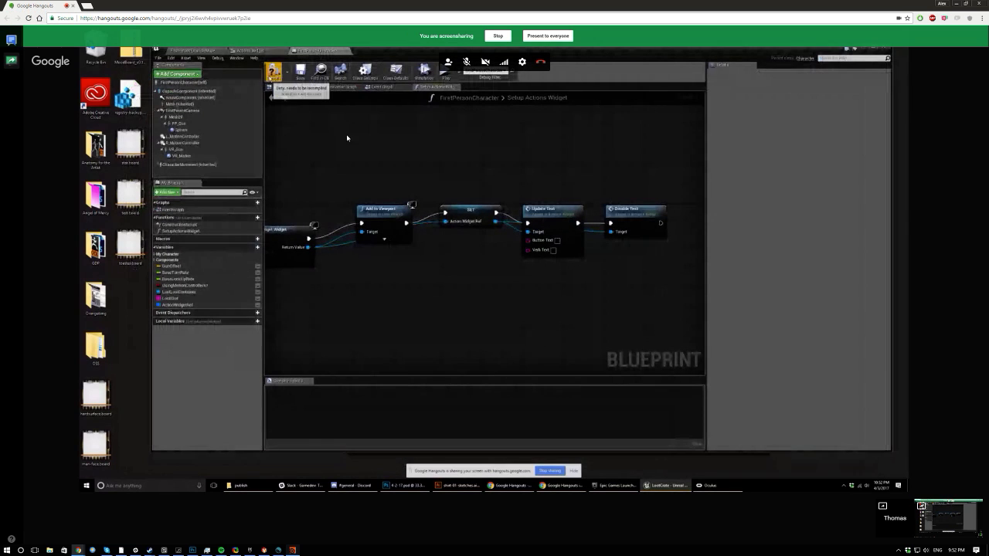
left_click(189, 51)
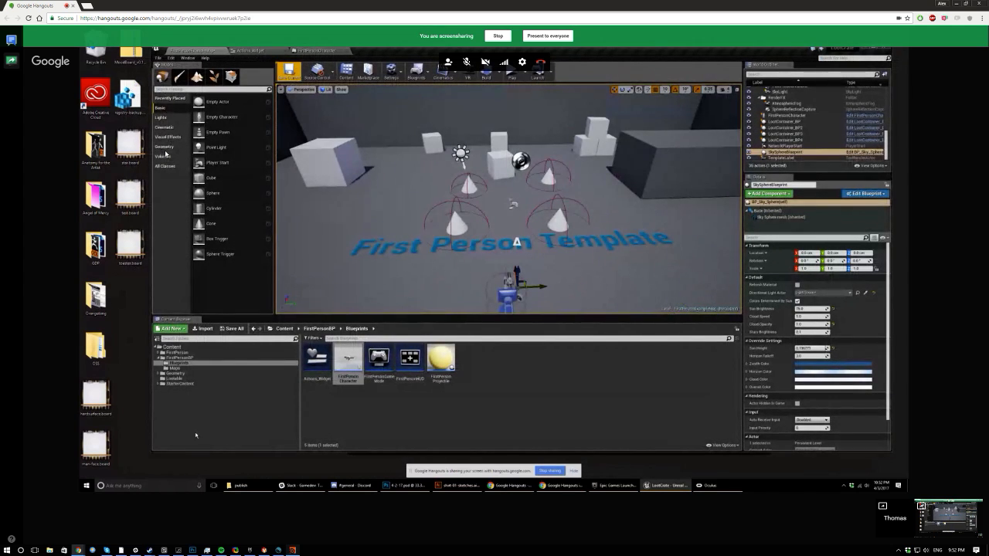
Browse the Geometry > Meshes folder in the Content Browser and look around the level.
left_click(180, 363)
double_click(176, 373)
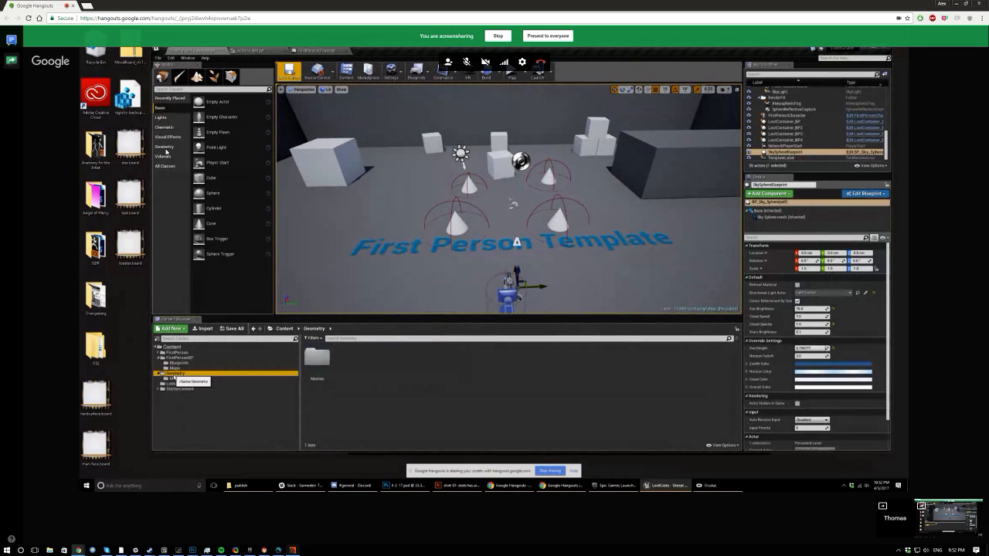
left_click(204, 379)
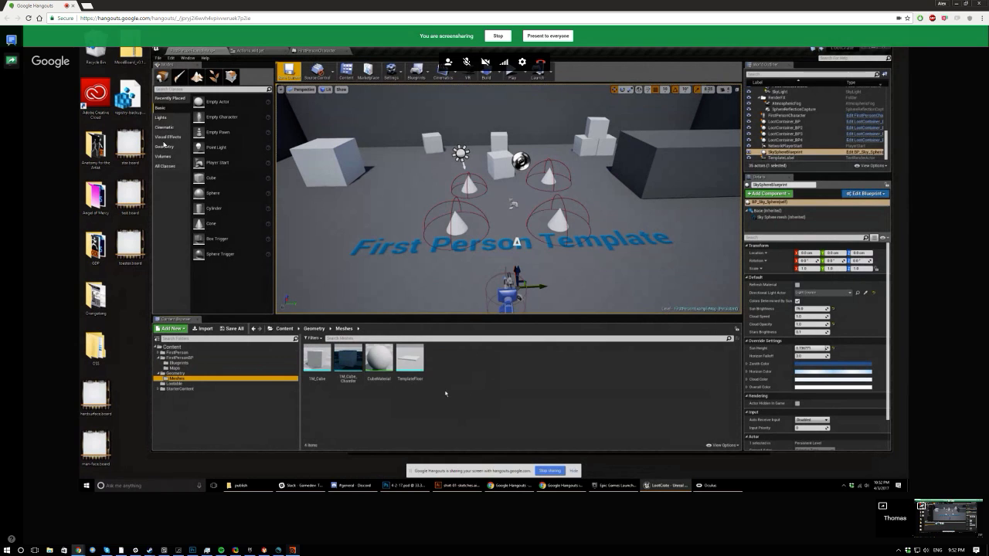
right_click_drag(598, 221, 568, 225)
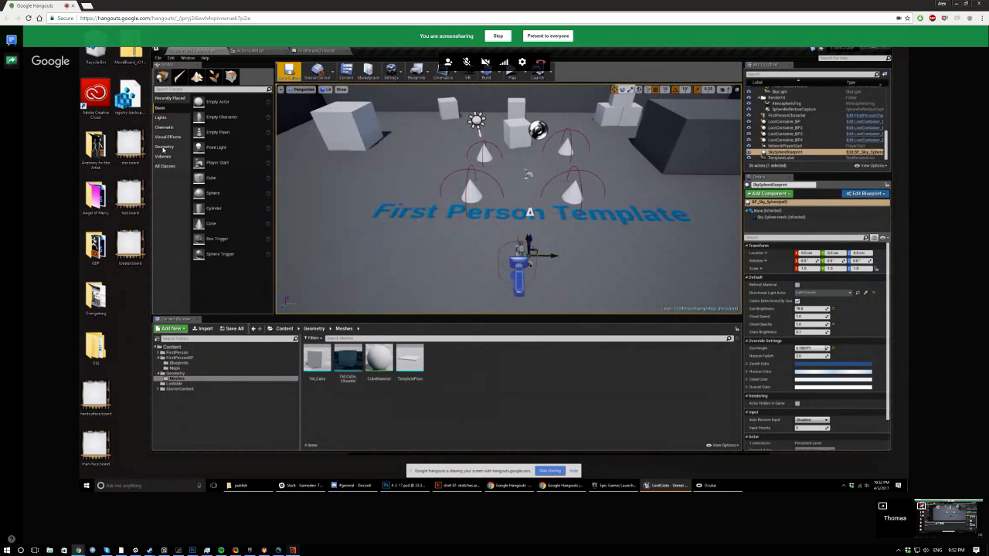
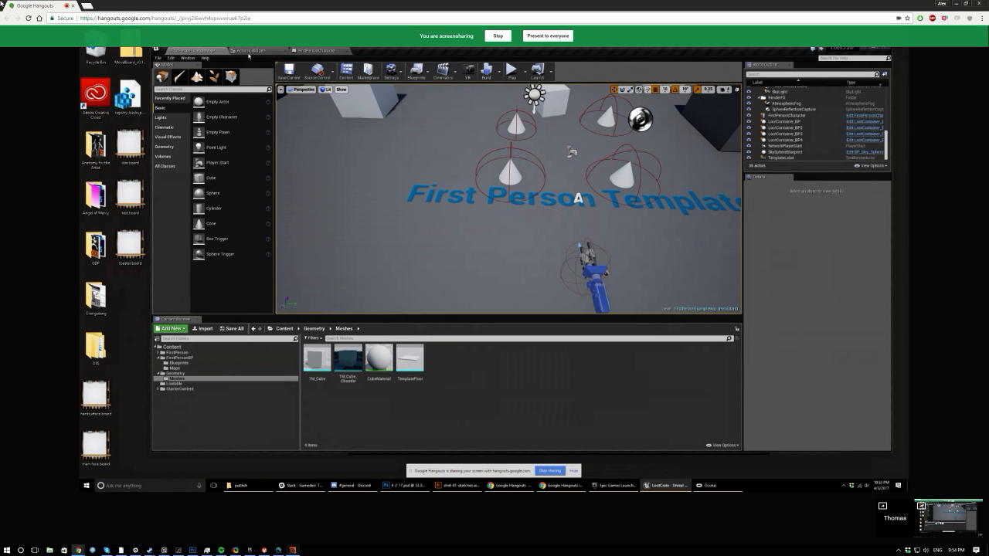
Open the Actions_Widget blueprint and set its Save on Compile option to On Success Only.
left_click(250, 51)
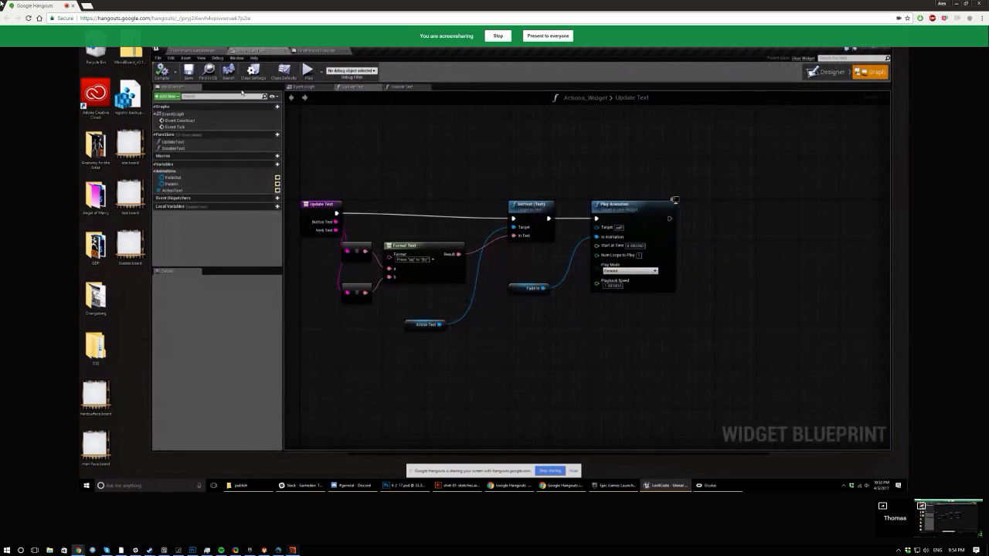
left_click(317, 50)
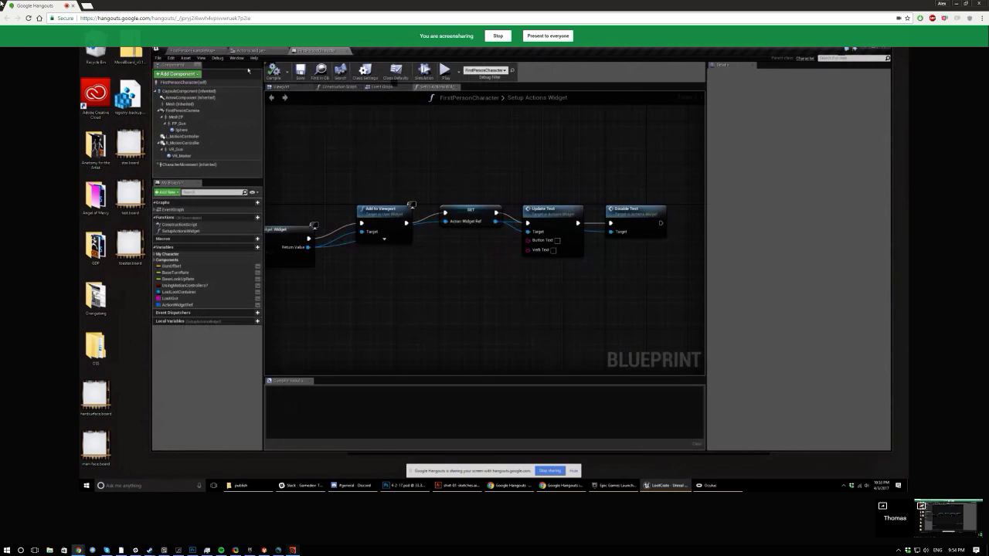
left_click(251, 52)
left_click(170, 75)
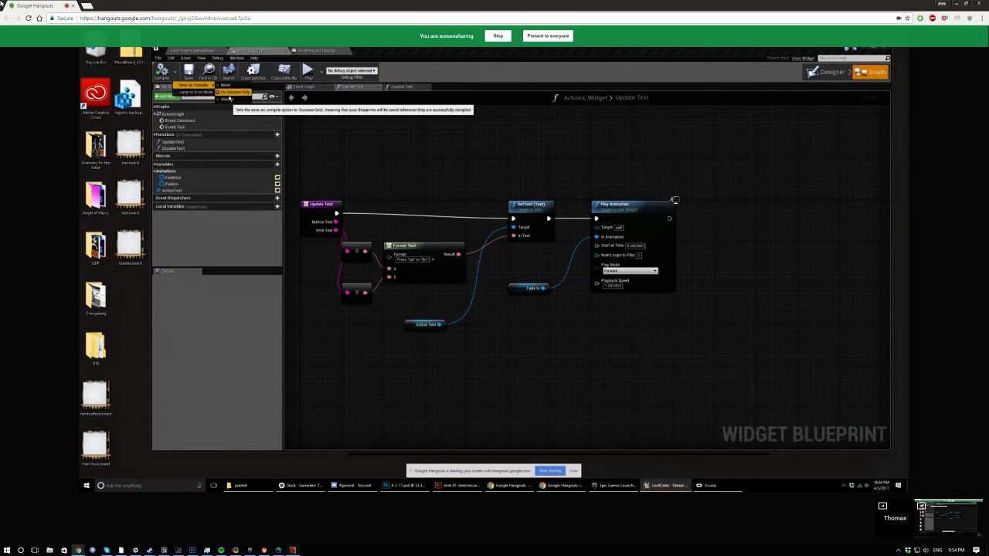
left_click(226, 99)
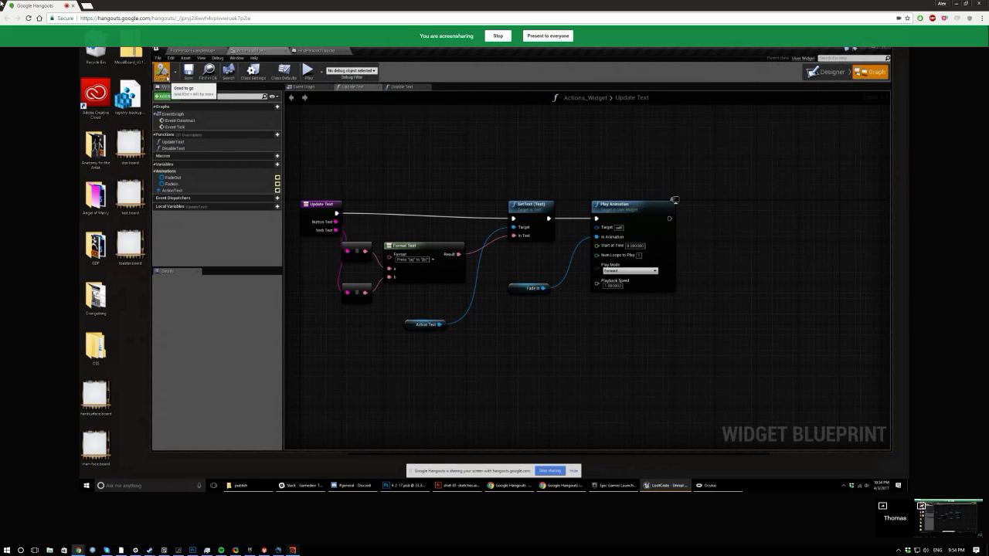
Open the FirstPersonCharacter blueprint's Event Graph and bring the In Range Of Loot and Left Range Of Loot events into view.
left_click(315, 51)
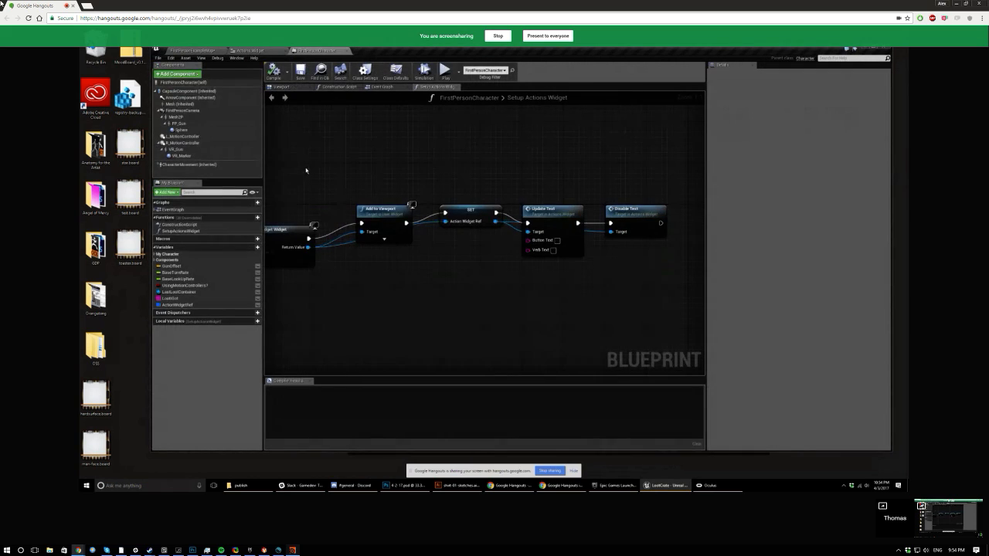
right_click_drag(306, 170, 440, 127)
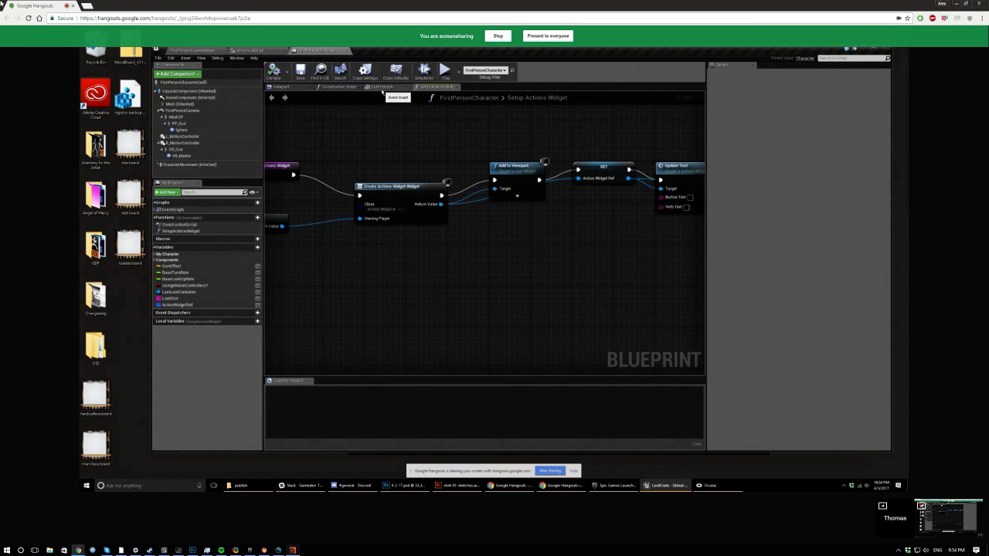
left_click(381, 87)
scroll(408, 281, "down", 4)
right_click_drag(408, 281, 377, 271)
scroll(377, 271, "up", 5)
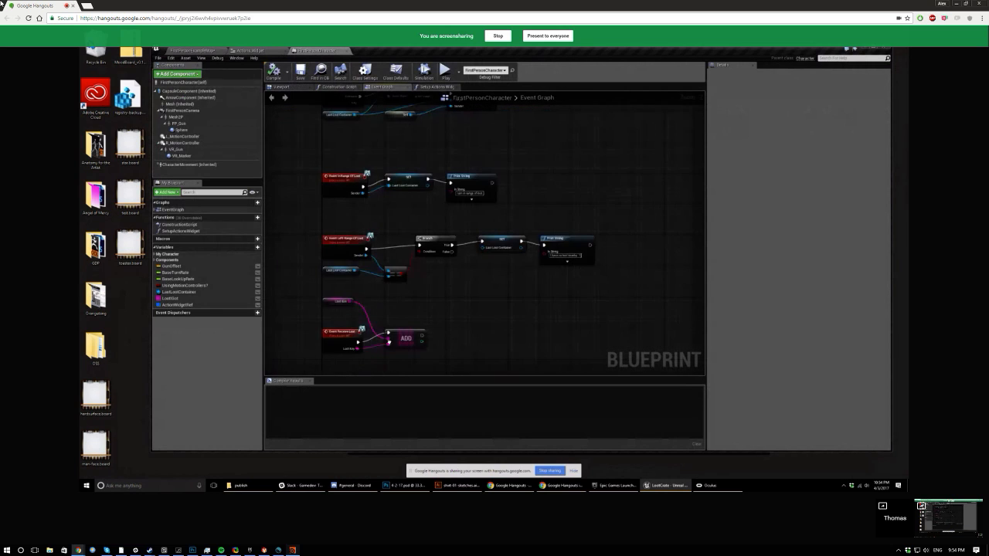
Place an ActionWidgetRef getter below the In Range Of Loot chain and add an Update Text call targeting it.
right_click_drag(403, 160, 356, 232)
left_click_drag(185, 304, 524, 229)
left_click(462, 245)
type("update te")
key("Return")
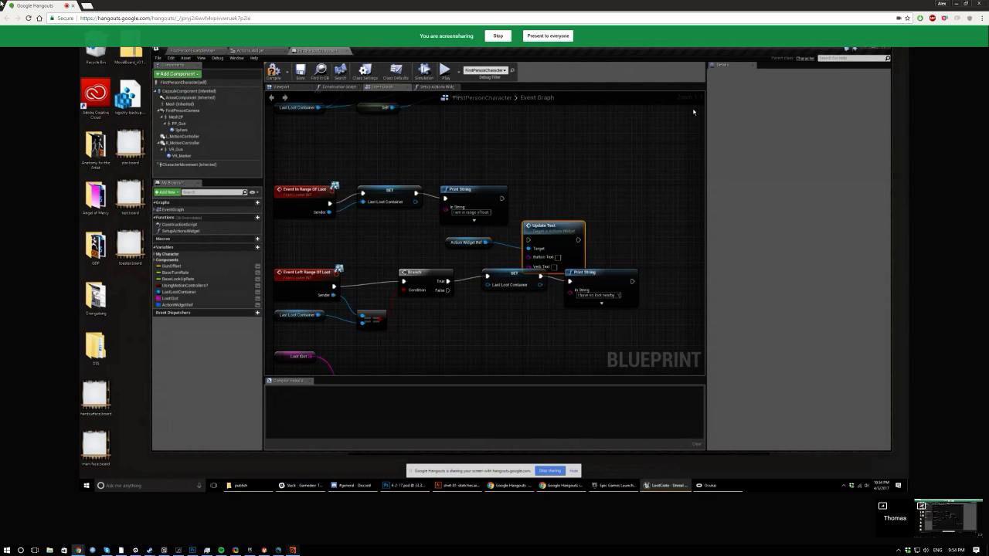
Connect the Update Text node after the In Range Of Loot Print String, with Button Text E and Verb Text Get Loot.
left_click_drag(541, 225, 528, 204)
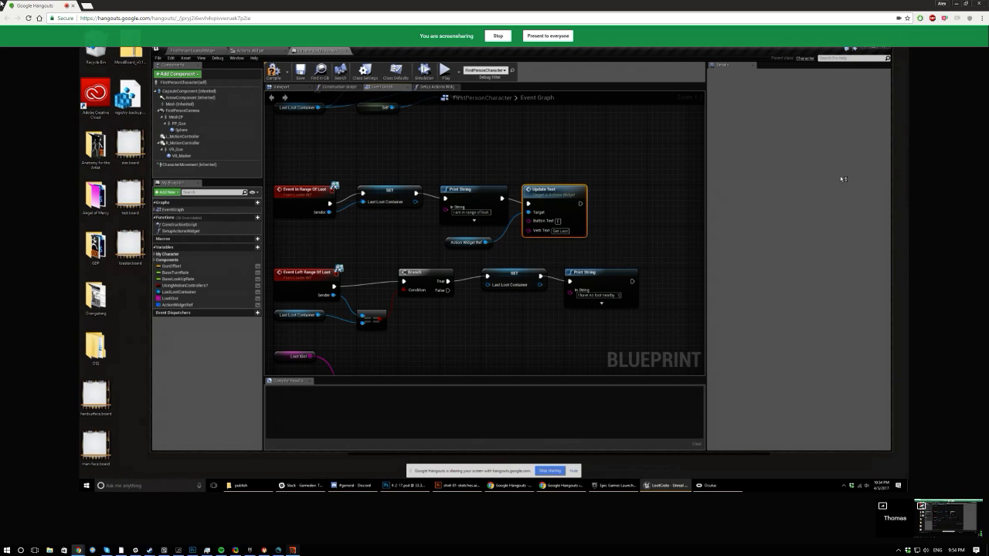
left_click(658, 229)
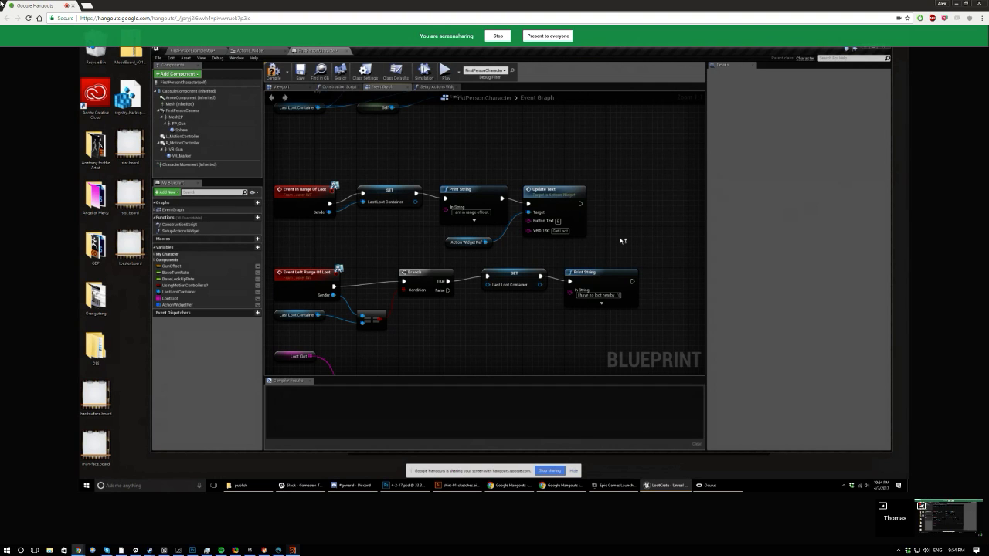
Add a Disable Text call targeting Action Widget Ref and connect it after the Left Range Of Loot chain's Print String.
right_click_drag(441, 311, 462, 268)
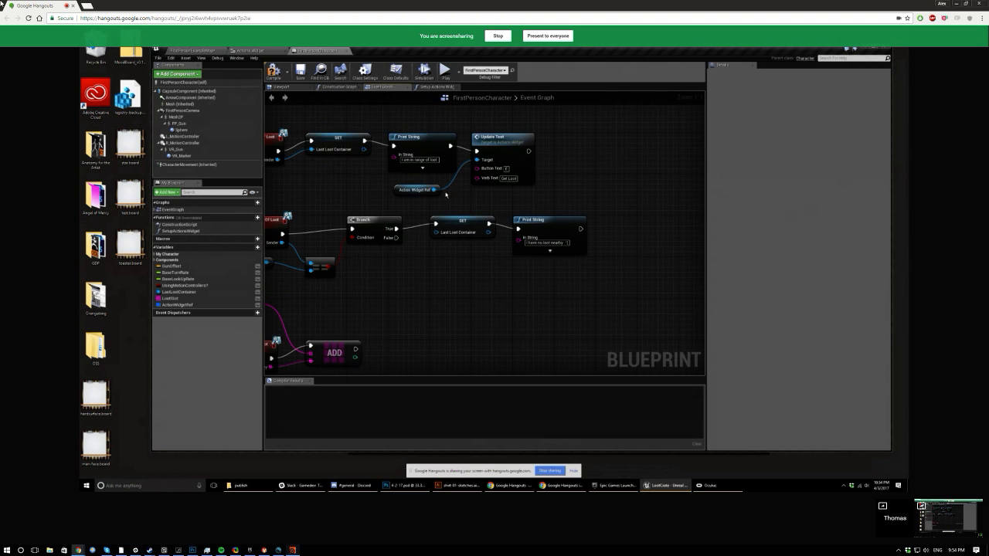
left_click_drag(435, 189, 609, 220)
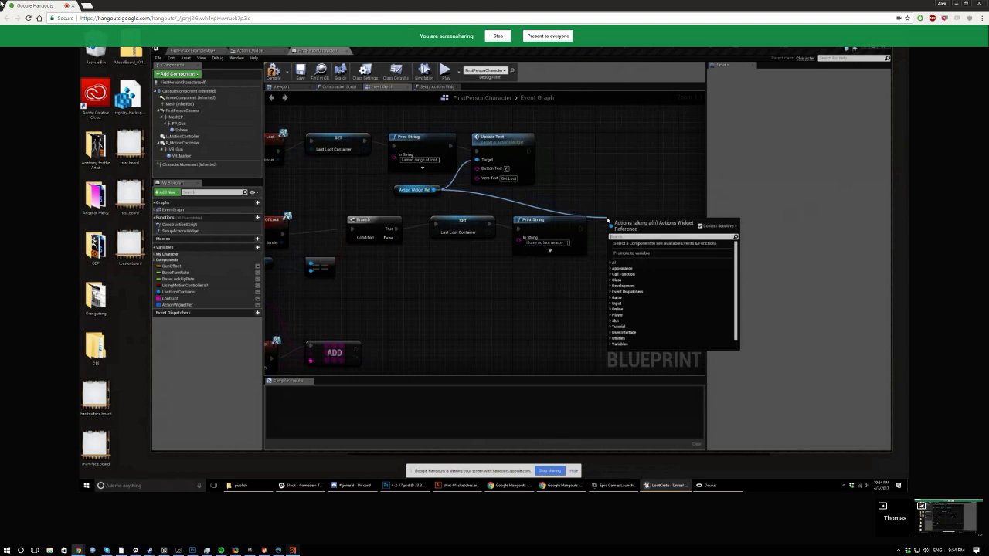
type("disable")
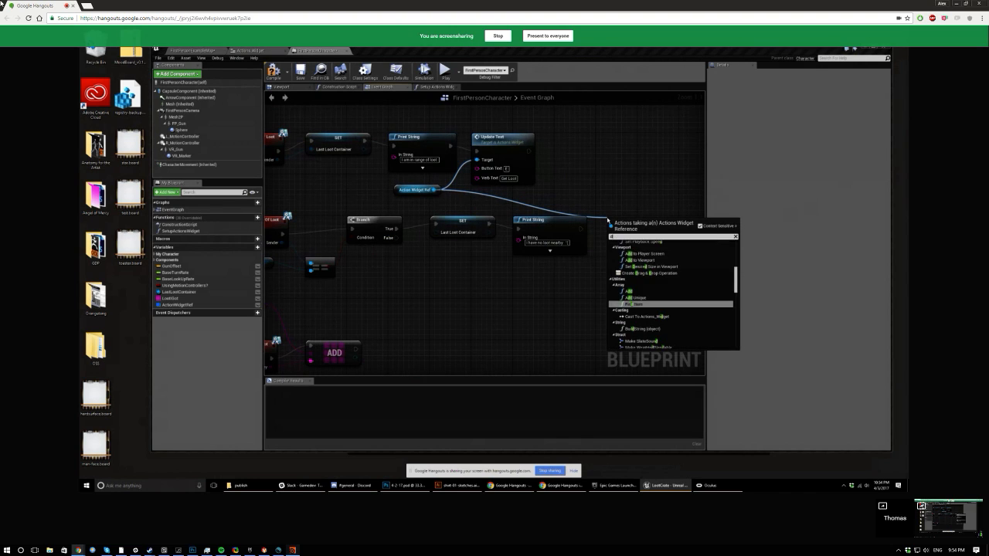
key("Return")
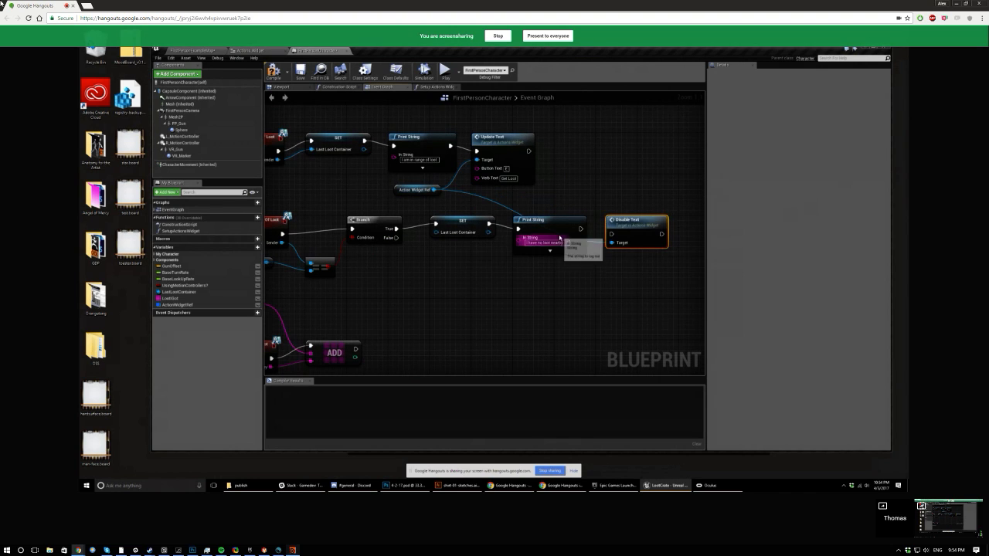
left_click_drag(581, 229, 613, 236)
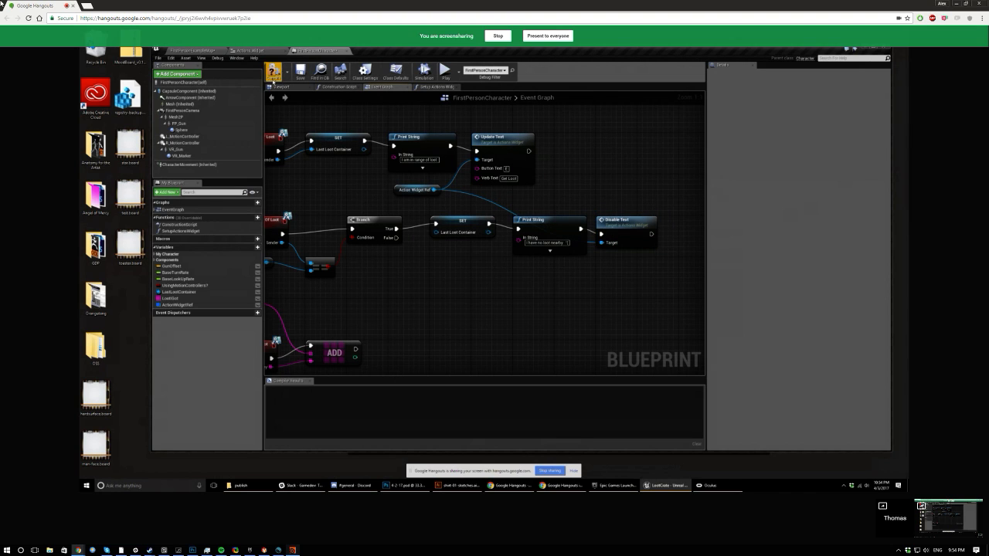
Play the level in the editor, walking in and out of range of the loot cones, and end the session.
left_click(221, 54)
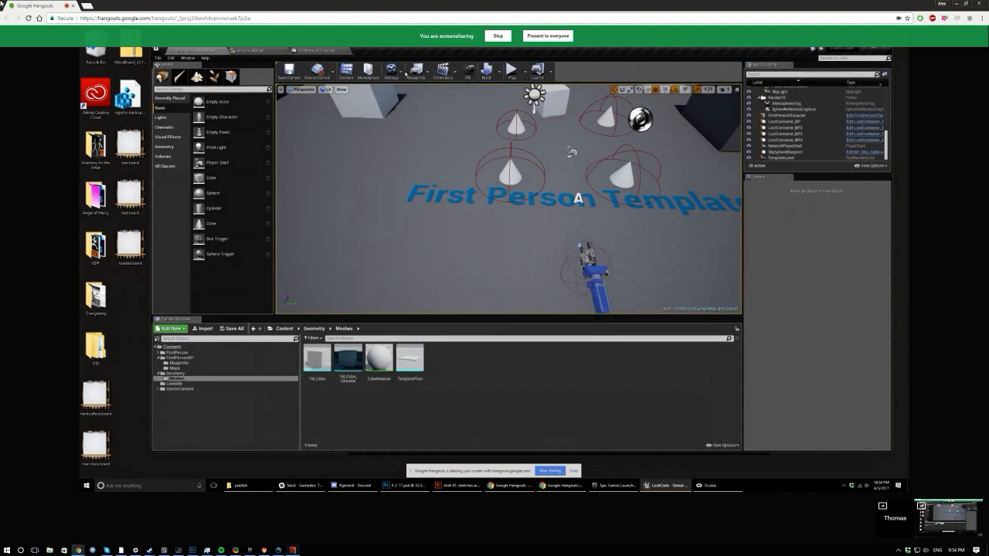
left_click(511, 69)
left_click(560, 203)
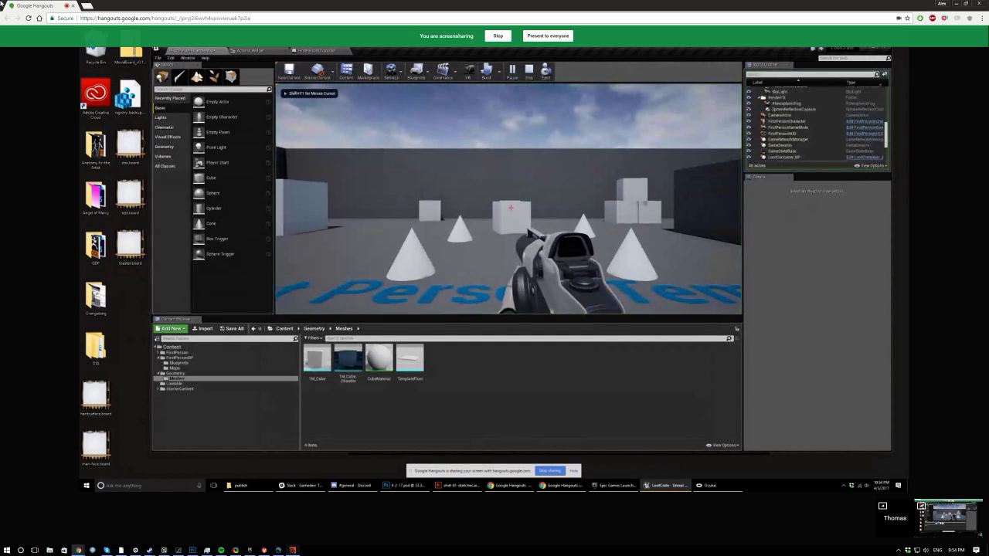
key("w")
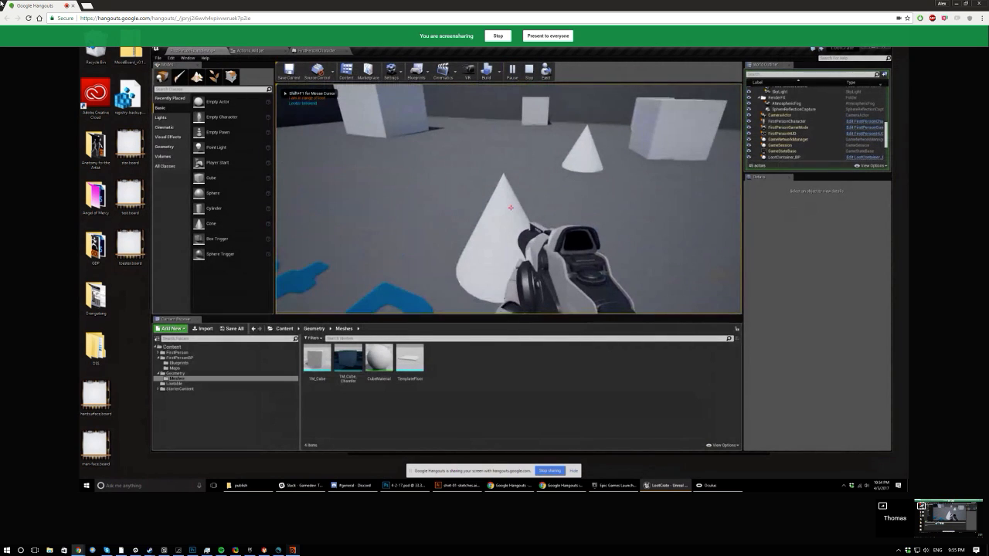
key("s")
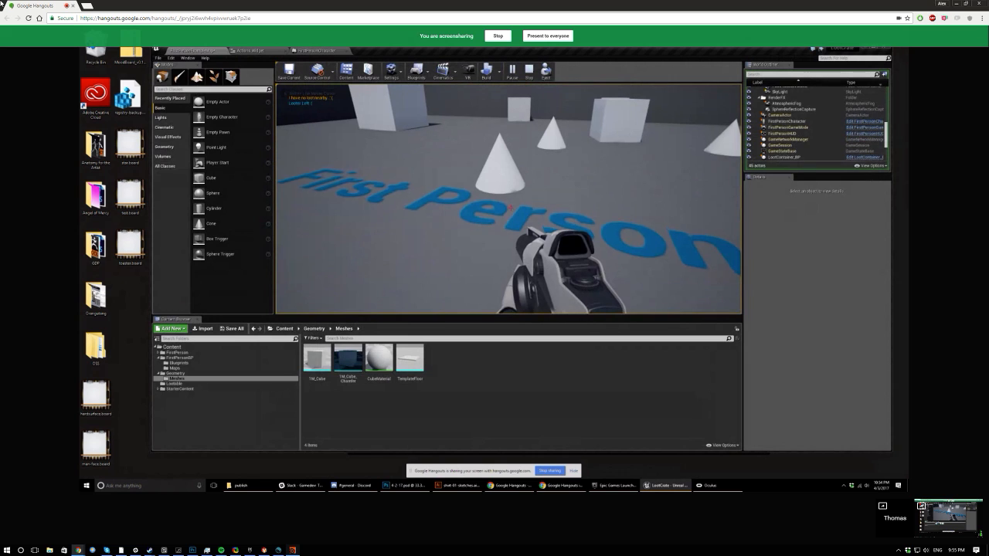
key("w")
key("w")
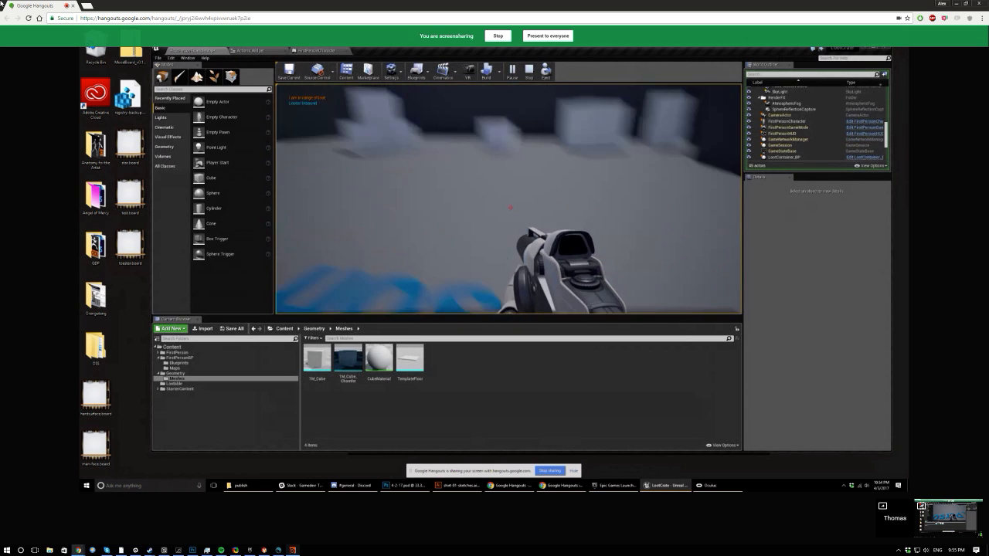
key("w")
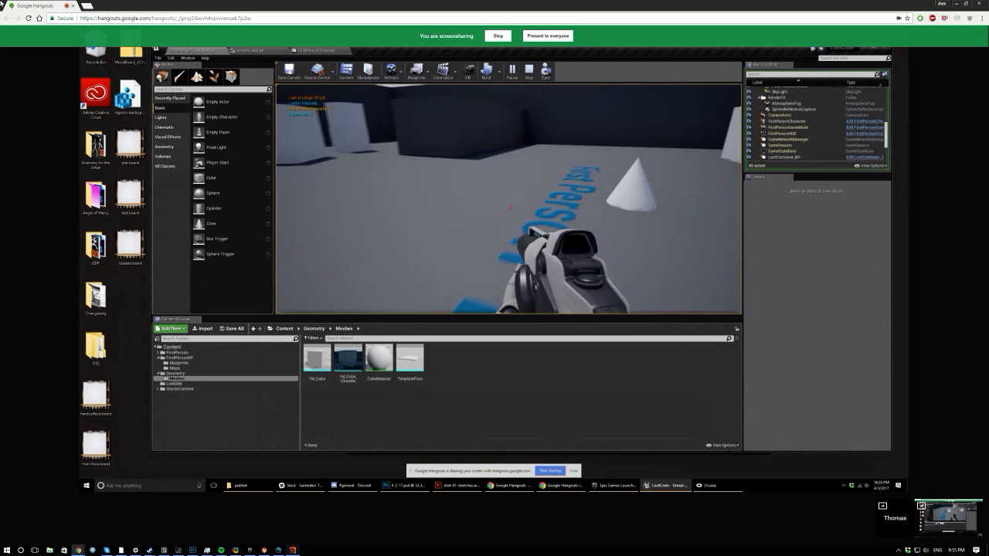
key("Escape")
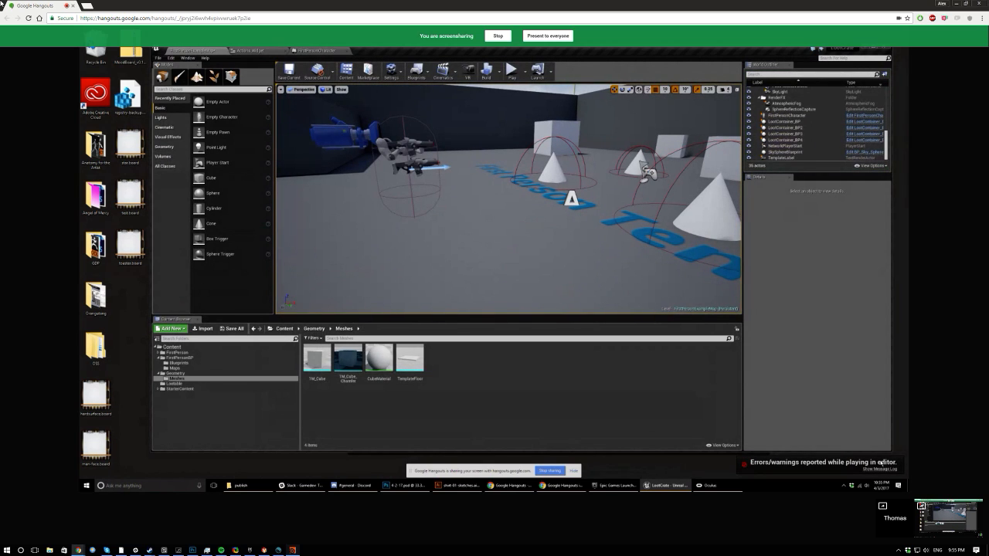
Examine the Blueprint runtime errors in the Message Log and close it.
left_click(881, 467)
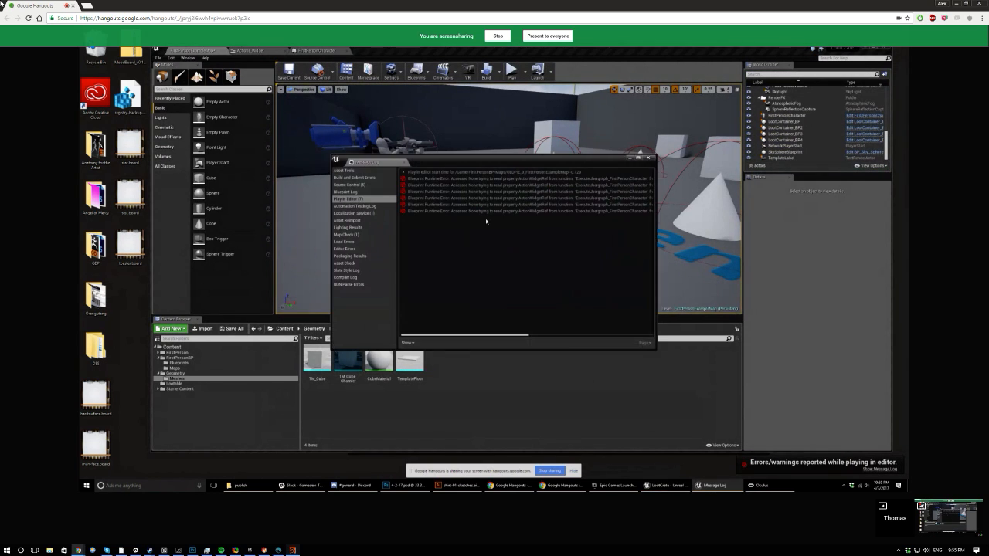
left_click(553, 180)
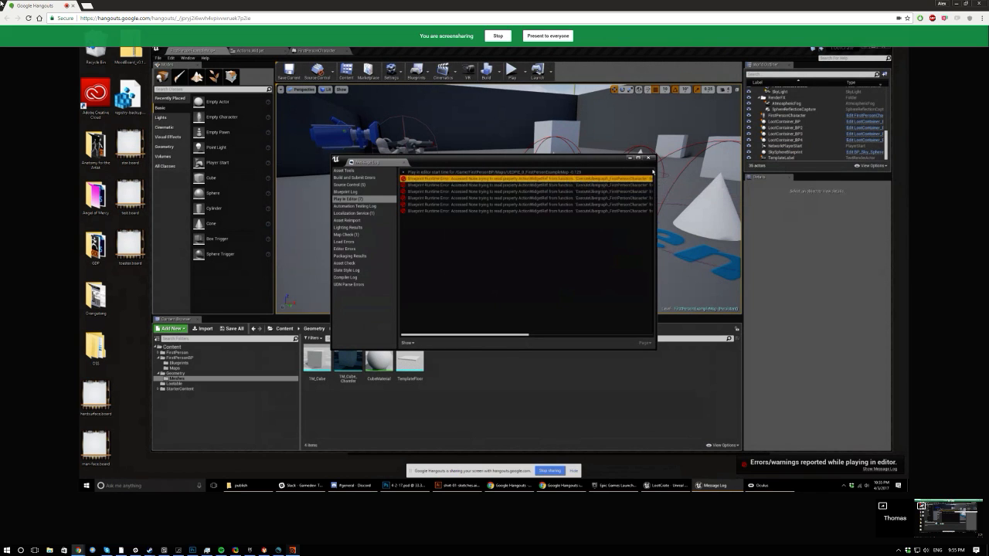
left_click(650, 158)
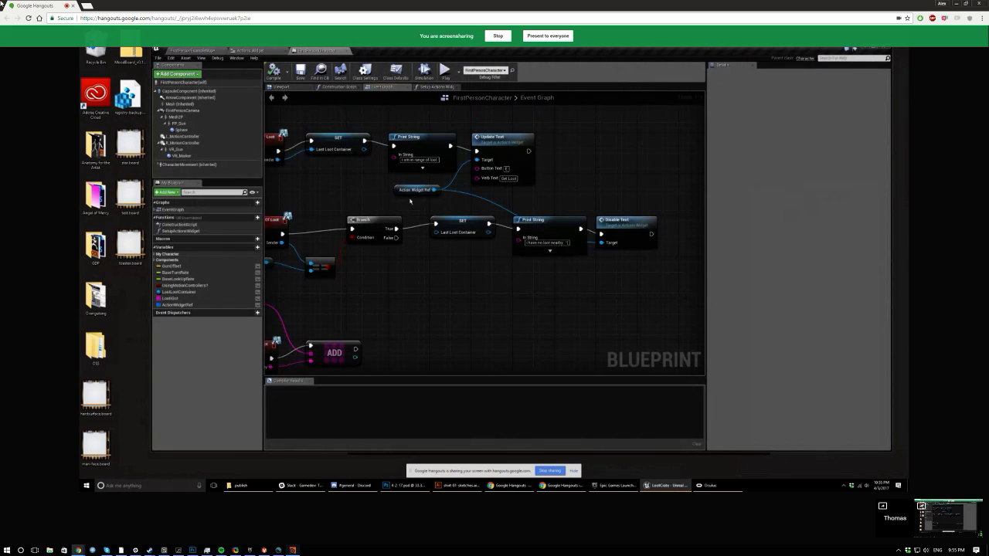
Open the SetupActionsWidget function of FirstPersonCharacter and examine its full node chain.
left_click(190, 231)
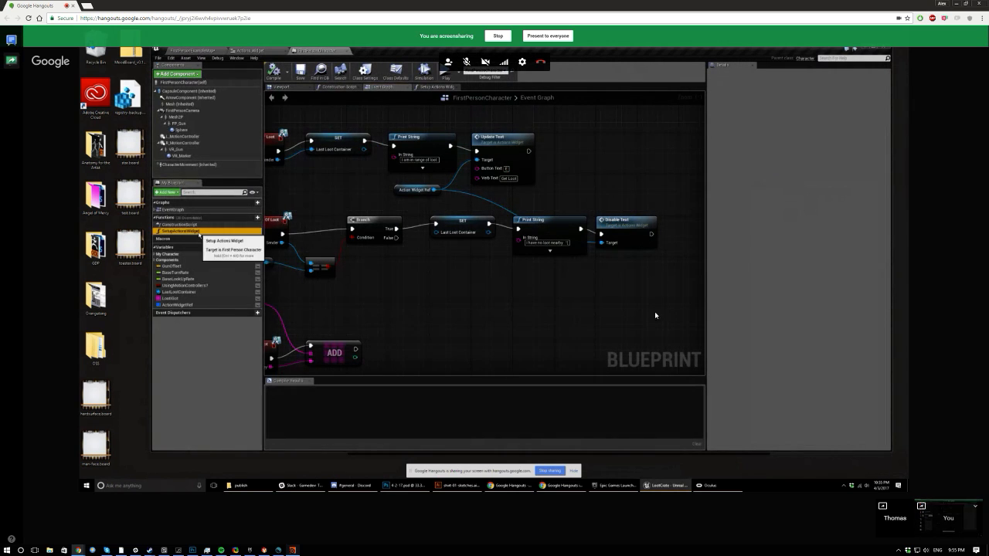
double_click(189, 231)
scroll(430, 239, "down", 2)
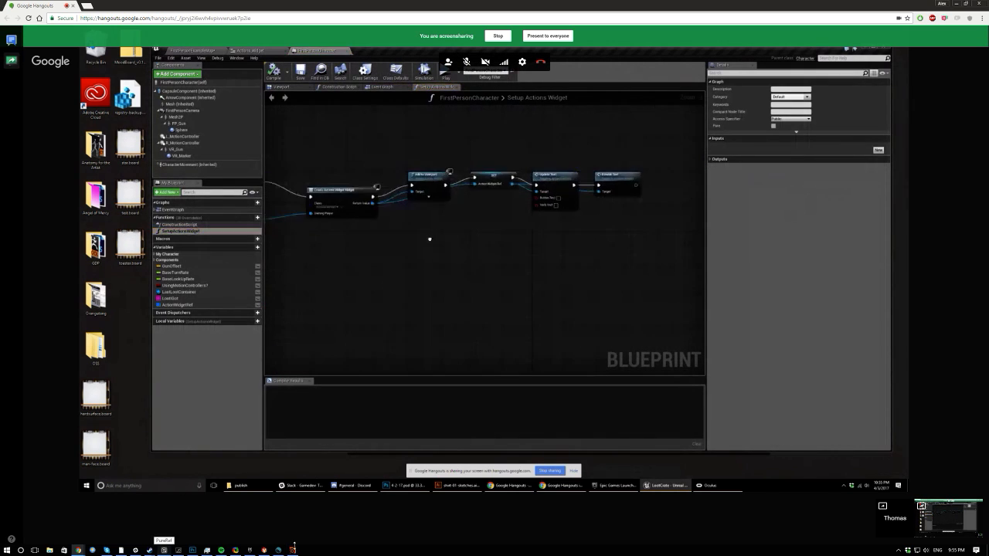
right_click_drag(430, 238, 373, 240)
right_click_drag(430, 225, 485, 225)
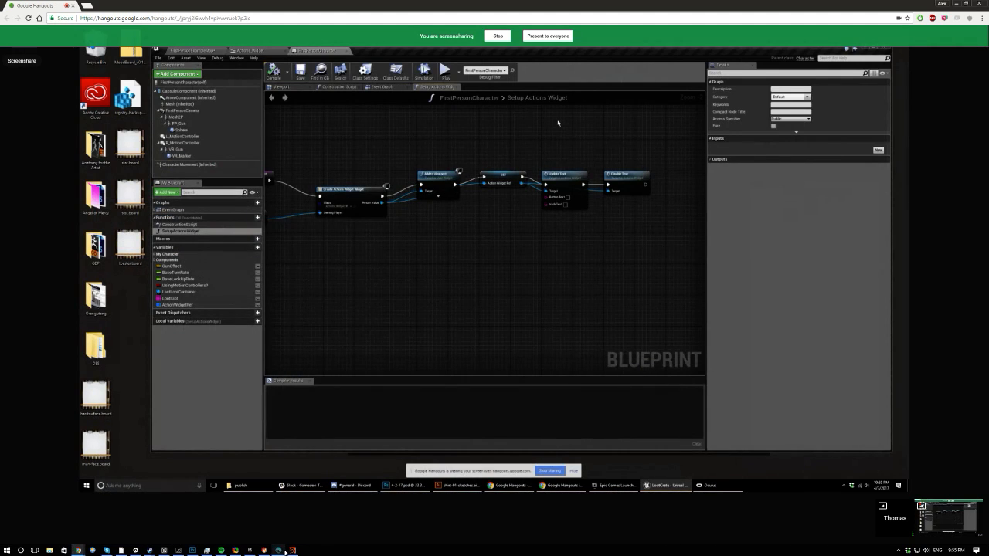
scroll(470, 268, "down", 1)
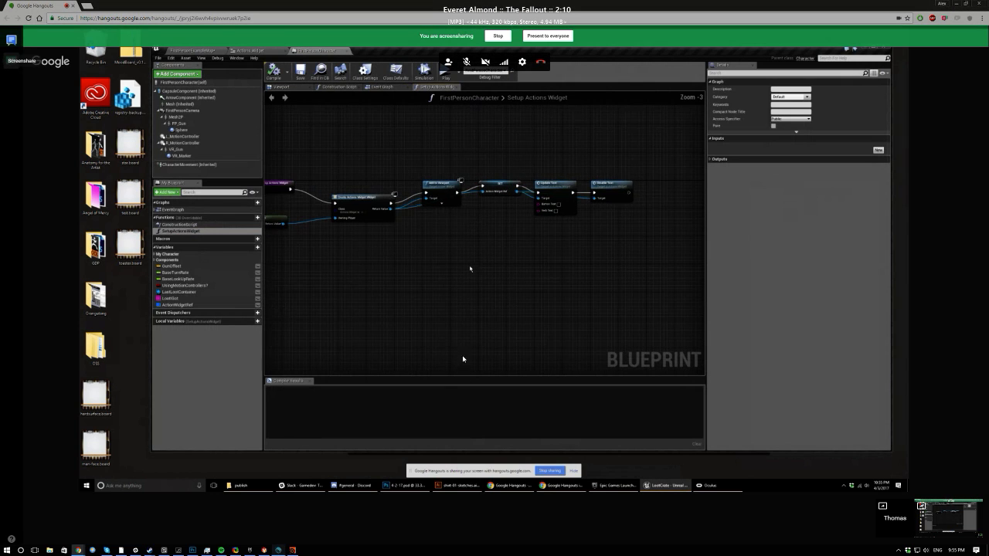
scroll(470, 268, "down", 1)
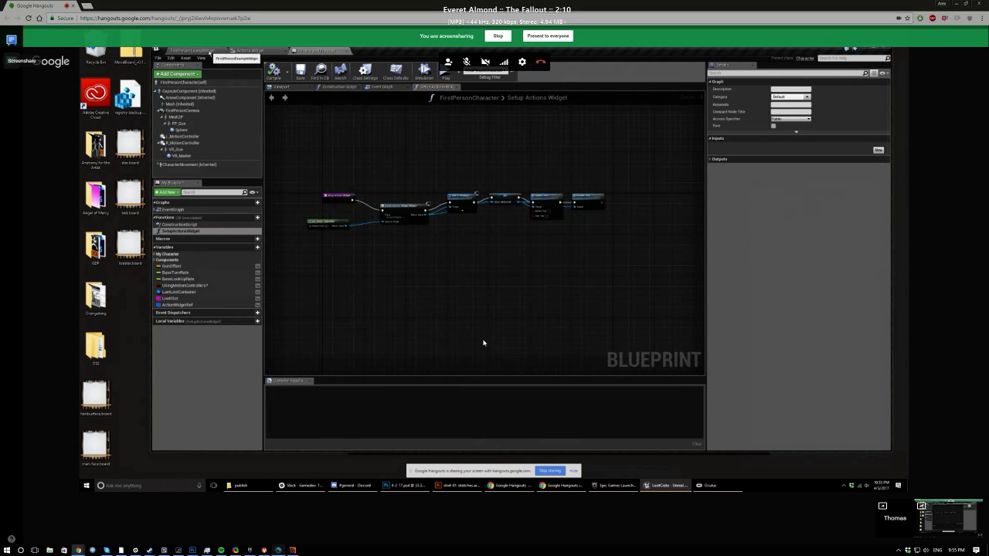
Play the level again up to the nearest loot cone, stop, and check the Message Log's runtime errors.
left_click(195, 51)
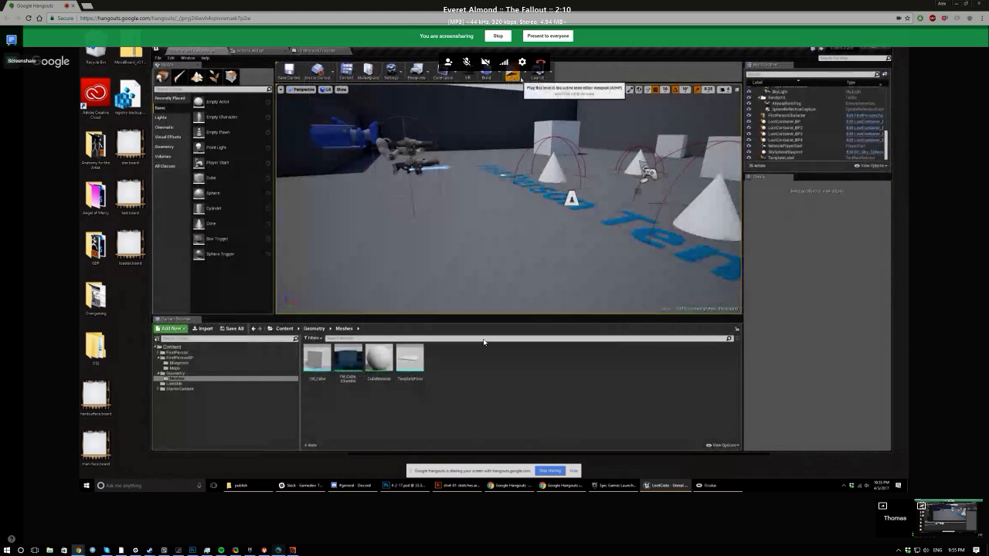
left_click(513, 75)
key("w")
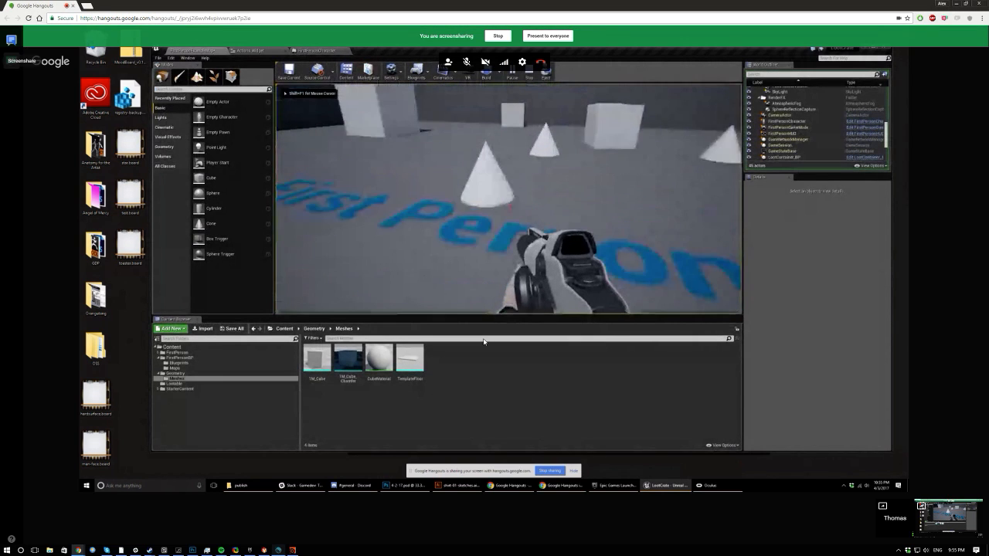
key("Escape")
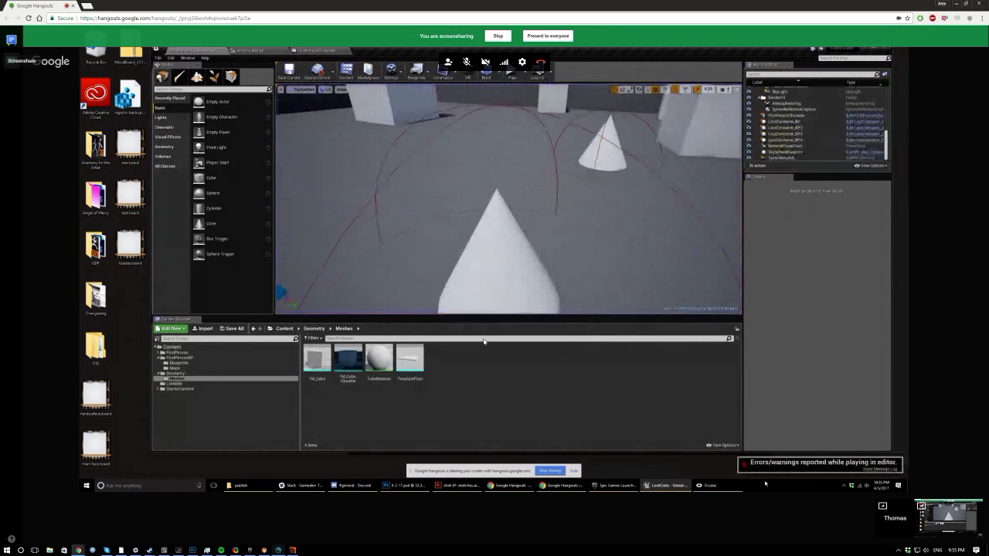
left_click(895, 468)
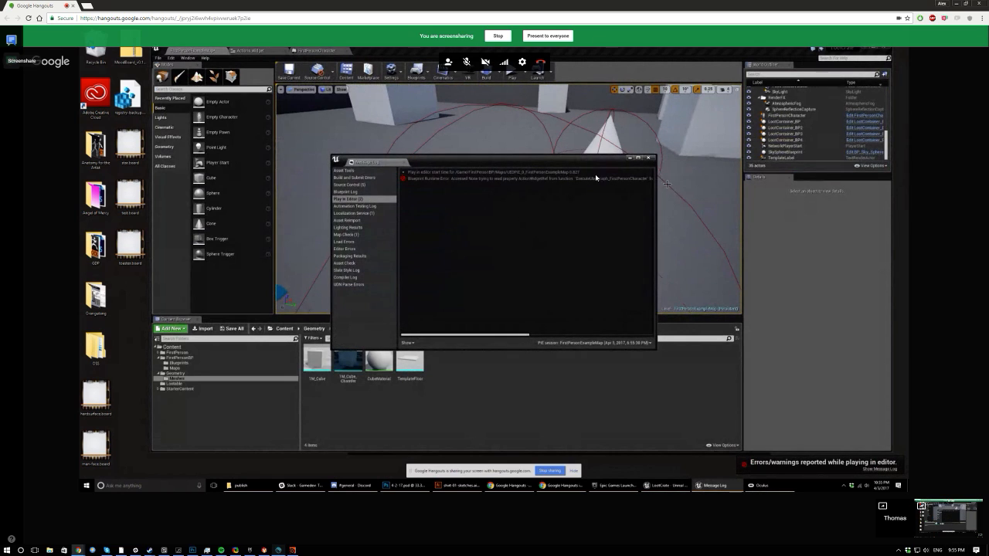
left_click(652, 160)
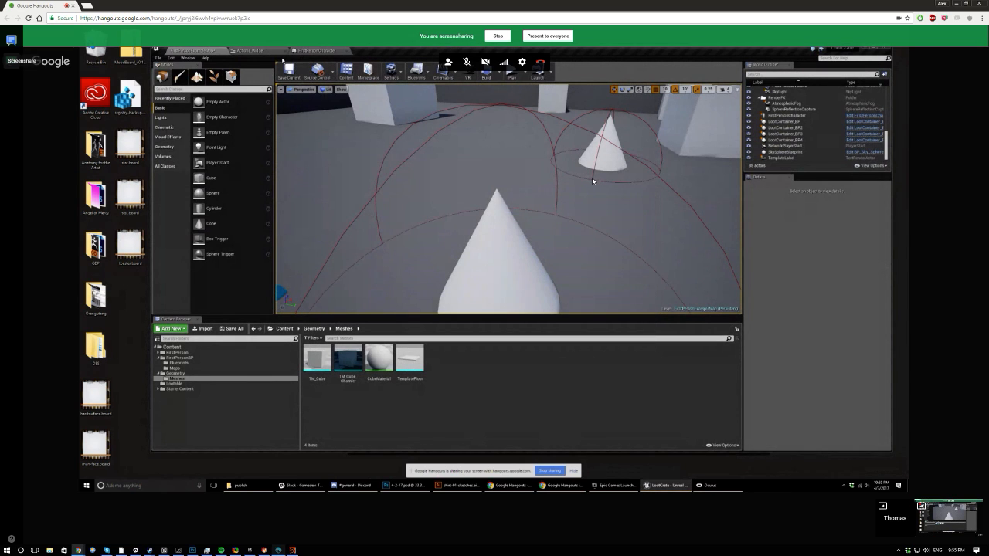
Return to the Setup Actions Widget graph in FirstPersonCharacter to inspect its nodes.
left_click(319, 51)
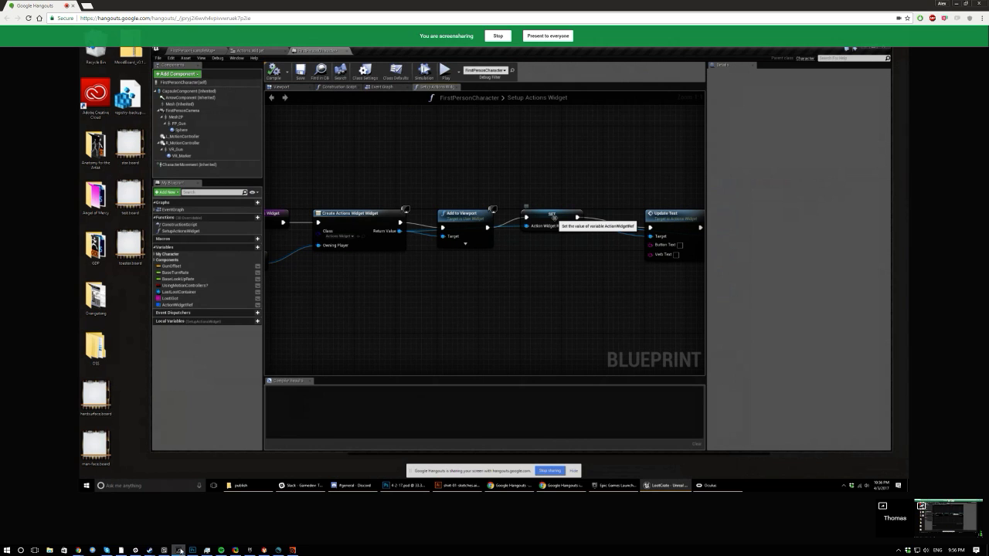
Switch to the GeForce Experience overlay and bring up the options for the running broadcast.
key("alt+z")
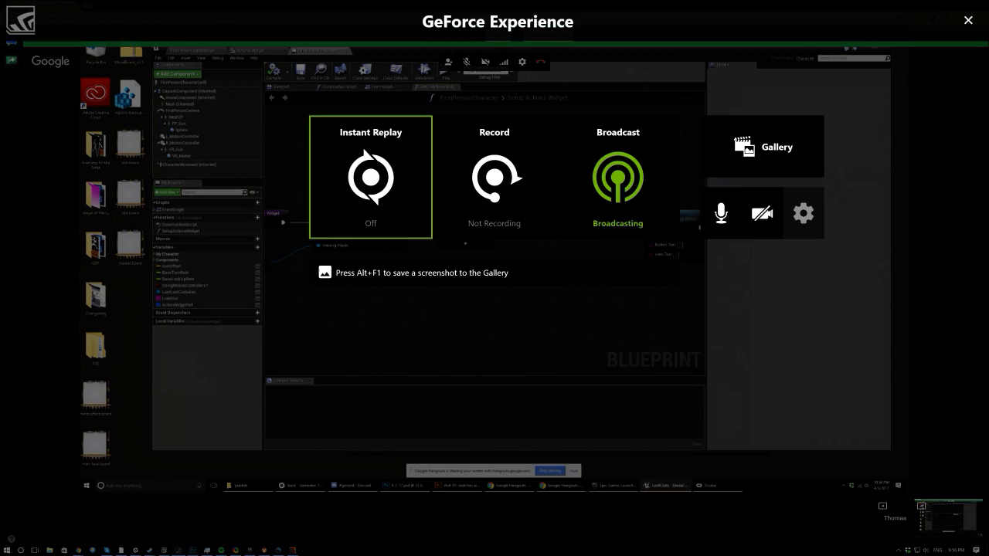
left_click(617, 220)
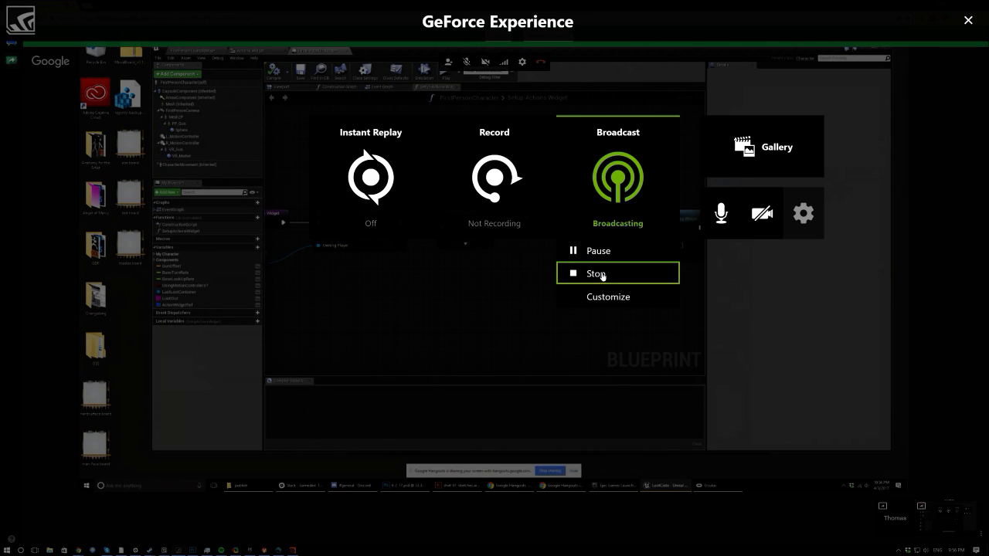